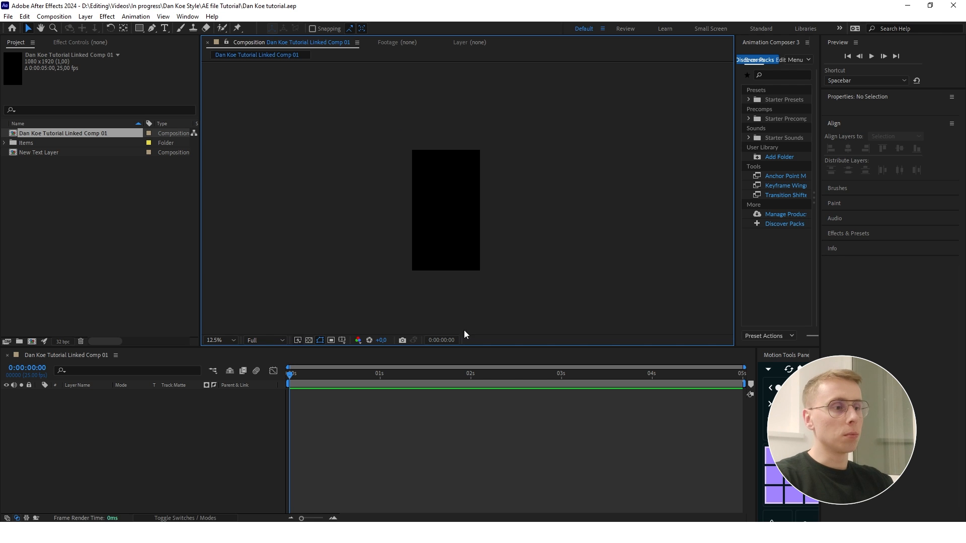
- Draw a rounded rectangle about 344 by 344 px in the middle of the composition
{"action": "left_click_drag", "start_coordinate": [447, 233], "coordinate": [459, 220]}
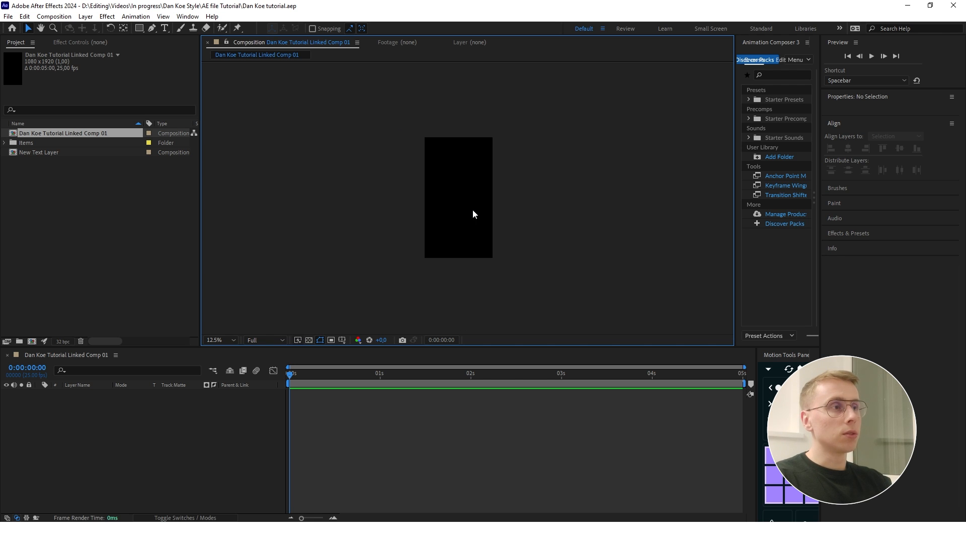
{"action": "left_click", "coordinate": [139, 26]}
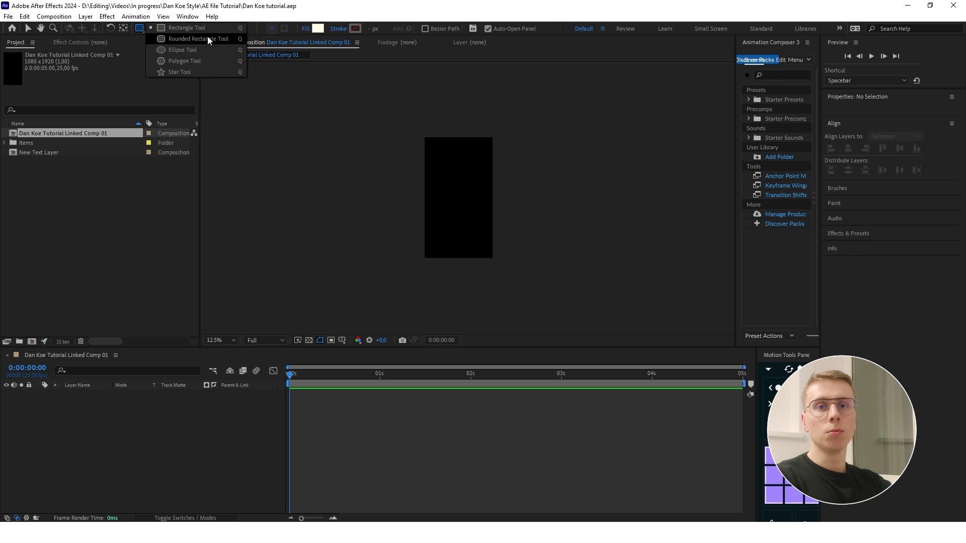
{"action": "left_click", "coordinate": [207, 39]}
{"action": "left_click_drag", "start_coordinate": [450, 186], "coordinate": [472, 208]}
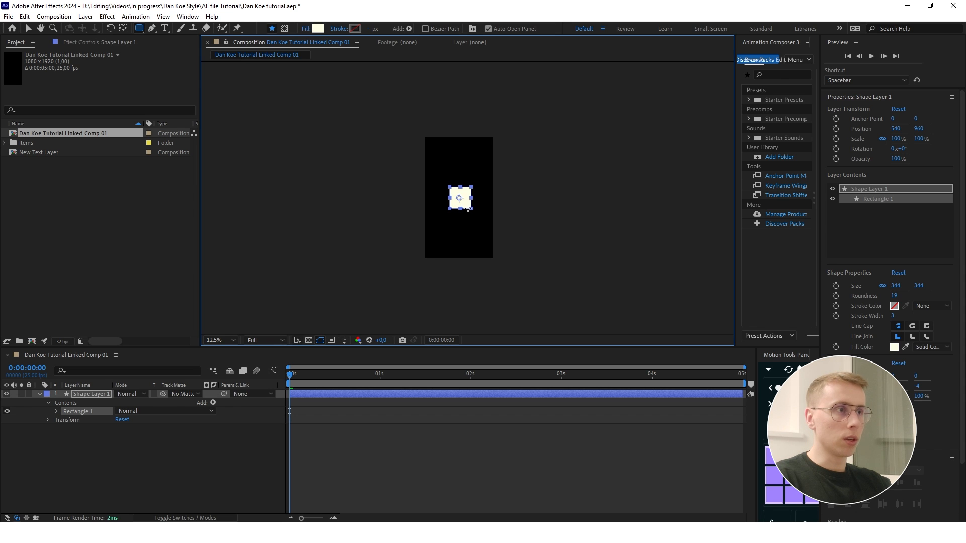
{"action": "scroll", "coordinate": [473, 205], "scroll_direction": "up", "scroll_amount": 1}
{"action": "key", "text": "v"}
- Increase the rectangle path's roundness to about 251 to turn the shape into a circle
{"action": "left_click", "coordinate": [49, 402]}
{"action": "left_click", "coordinate": [49, 403]}
{"action": "left_click", "coordinate": [57, 411]}
{"action": "left_click_drag", "start_coordinate": [133, 445], "coordinate": [252, 445]}
- Move the circle into the lower part of the composition and centre its anchor point on the shape
{"action": "left_click_drag", "start_coordinate": [447, 200], "coordinate": [455, 237]}
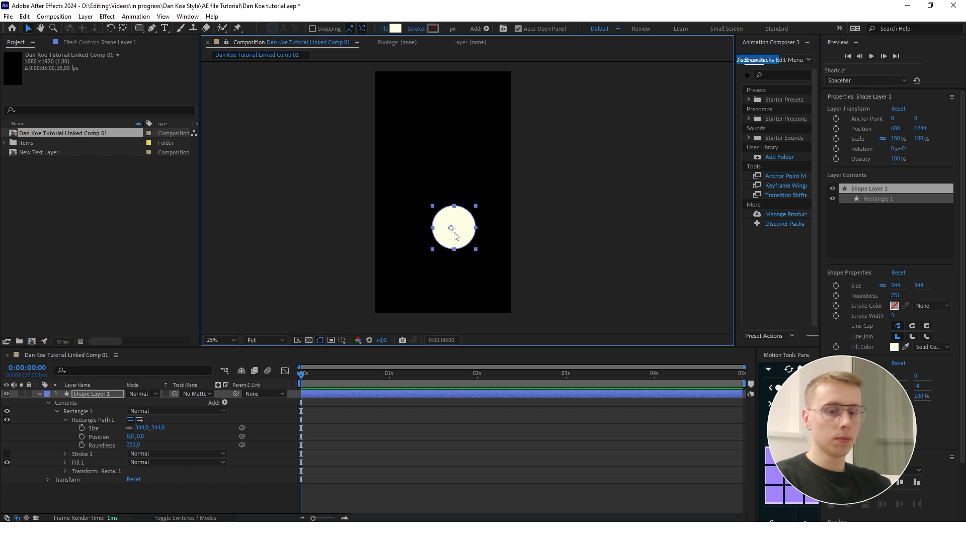
{"action": "key", "text": "ctrl+alt+Home"}
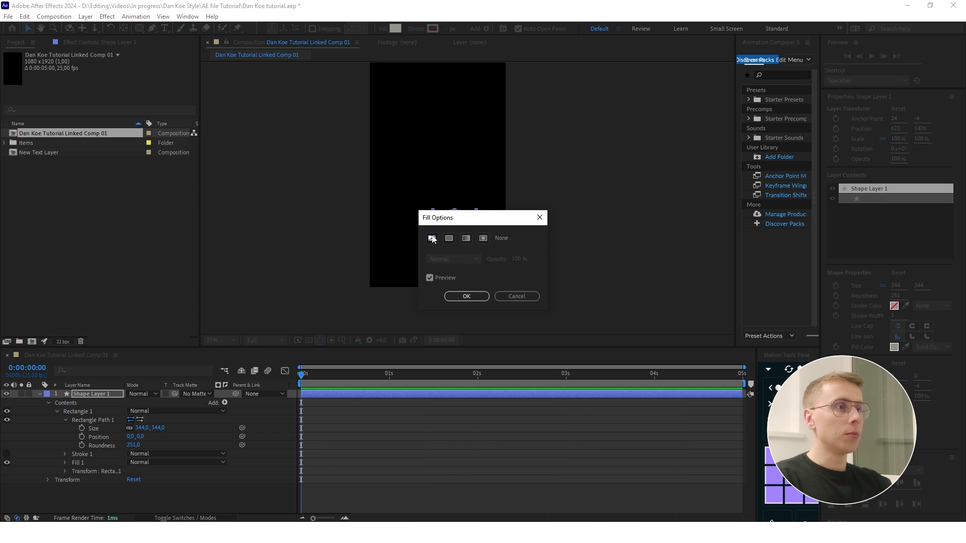
- Remove the circle's fill and give it a white FFFFFF stroke 5 px wide
{"action": "left_click", "coordinate": [461, 295]}
{"action": "left_click", "coordinate": [430, 29]}
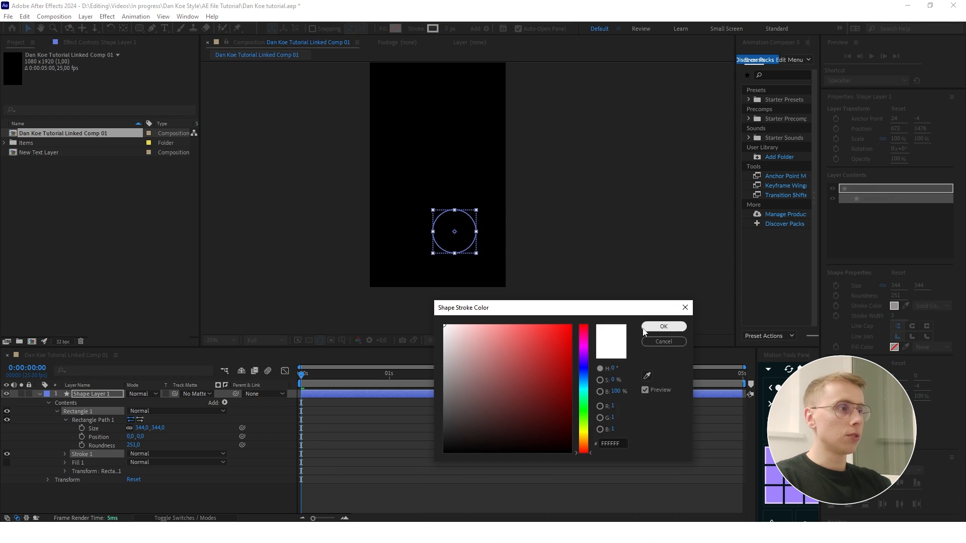
{"action": "left_click", "coordinate": [663, 328]}
{"action": "type", "text": "5"}
{"action": "key", "text": "Return"}
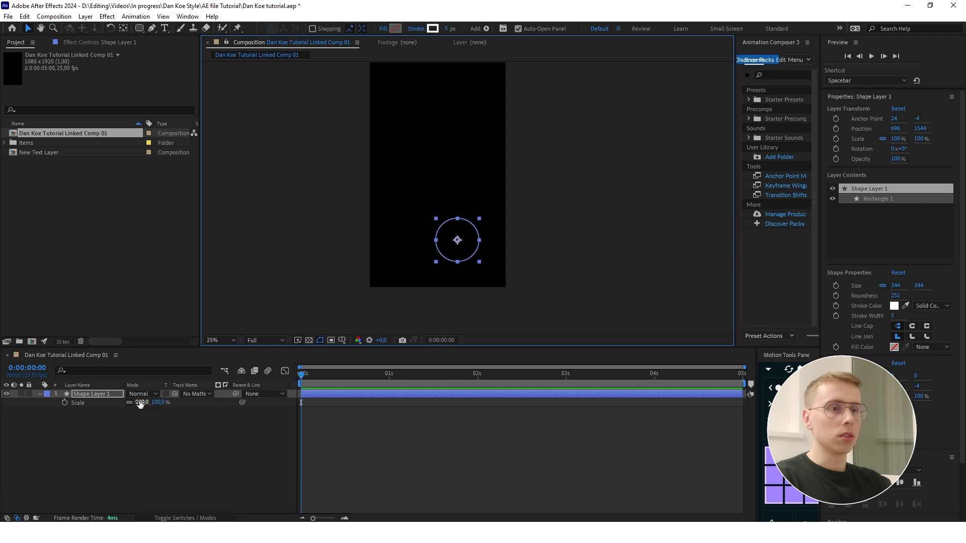
- Shrink the circle and animate it upward from below the frame with a position keyframe of 752, 1018 at frame 10
{"action": "left_click_drag", "start_coordinate": [140, 404], "coordinate": [123, 404]}
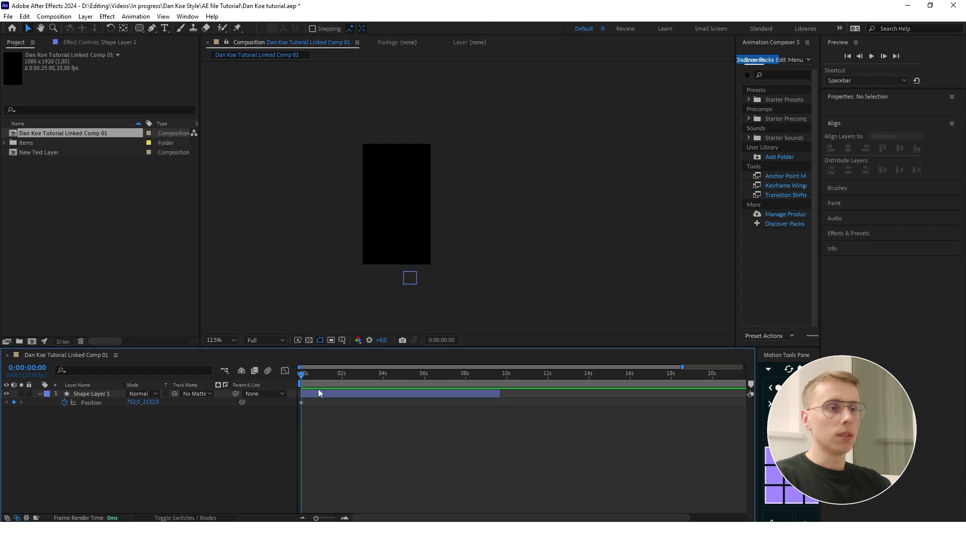
{"action": "key", "text": "shift+Page_Down"}
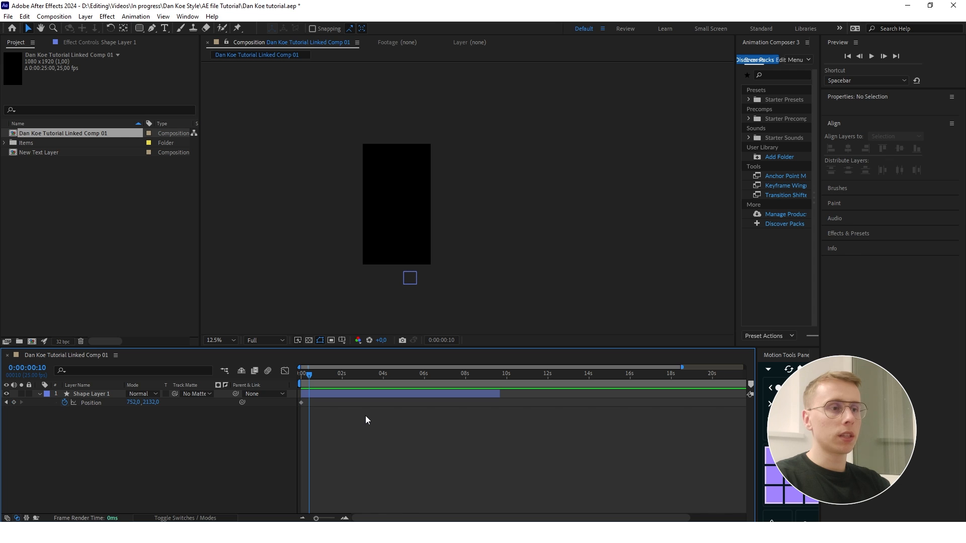
{"action": "left_click", "coordinate": [13, 402]}
{"action": "scroll", "coordinate": [396, 272], "scroll_direction": "up", "scroll_amount": 2}
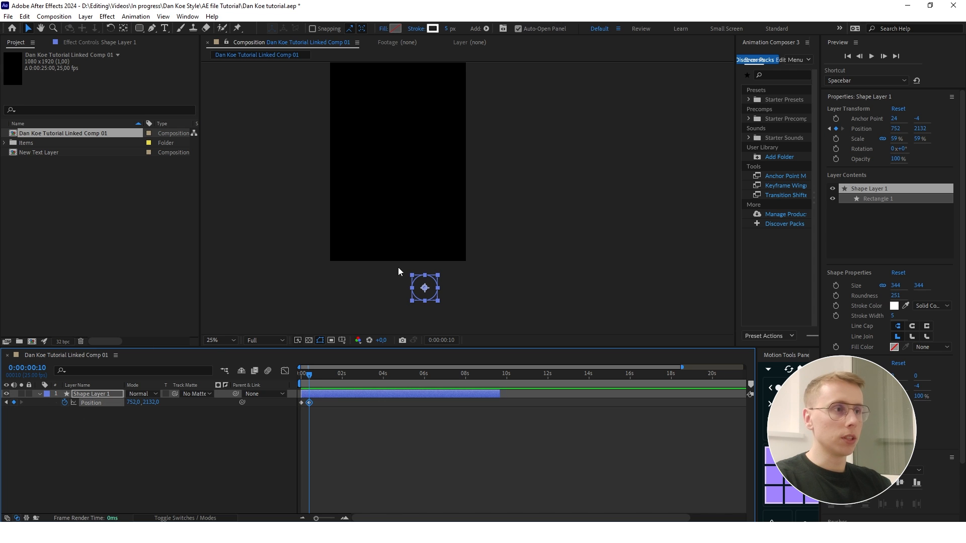
{"action": "scroll", "coordinate": [422, 262], "scroll_direction": "down", "scroll_amount": 2}
{"action": "left_click_drag", "start_coordinate": [151, 403], "coordinate": [3, 411]}
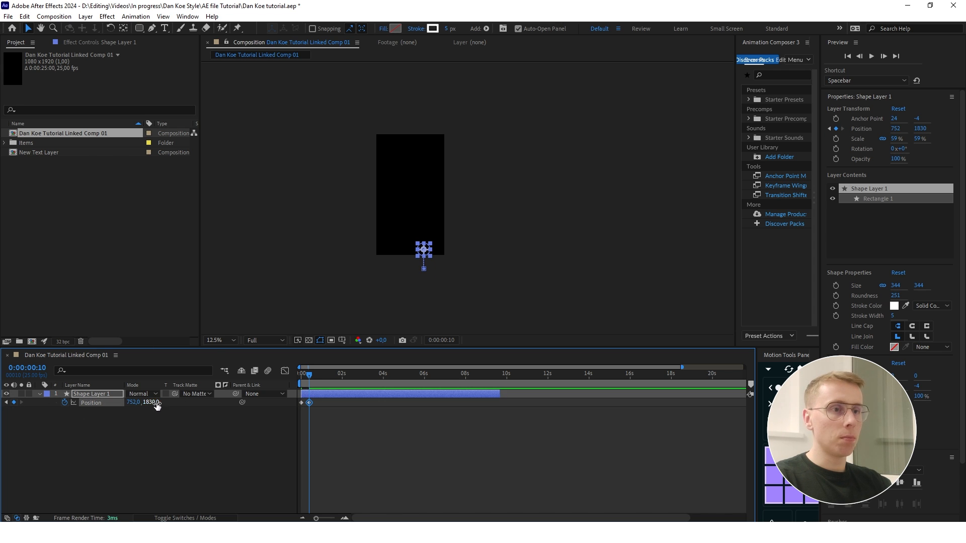
{"action": "left_click_drag", "start_coordinate": [146, 403], "coordinate": [34, 404]}
{"action": "left_click_drag", "start_coordinate": [149, 403], "coordinate": [149, 403]}
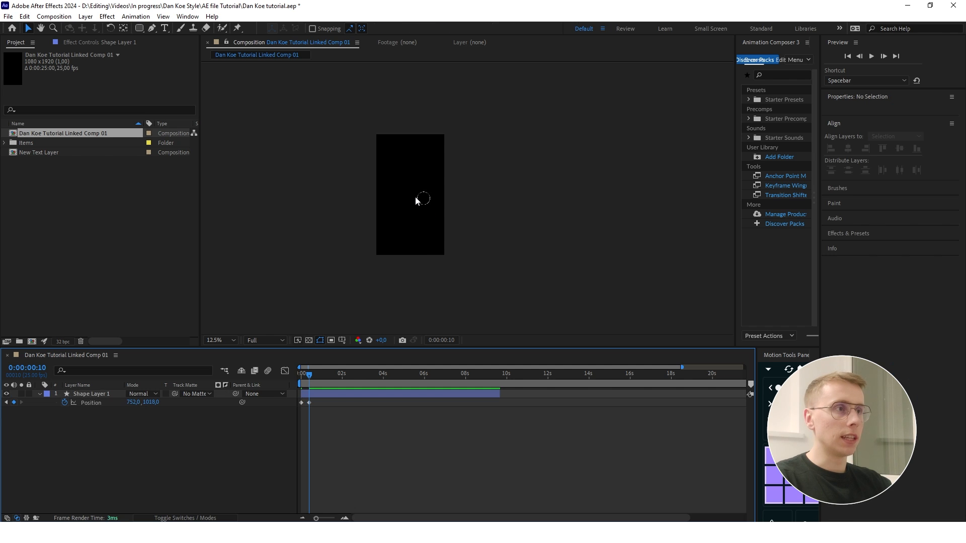
{"action": "scroll", "coordinate": [415, 200], "scroll_direction": "up", "scroll_amount": 1}
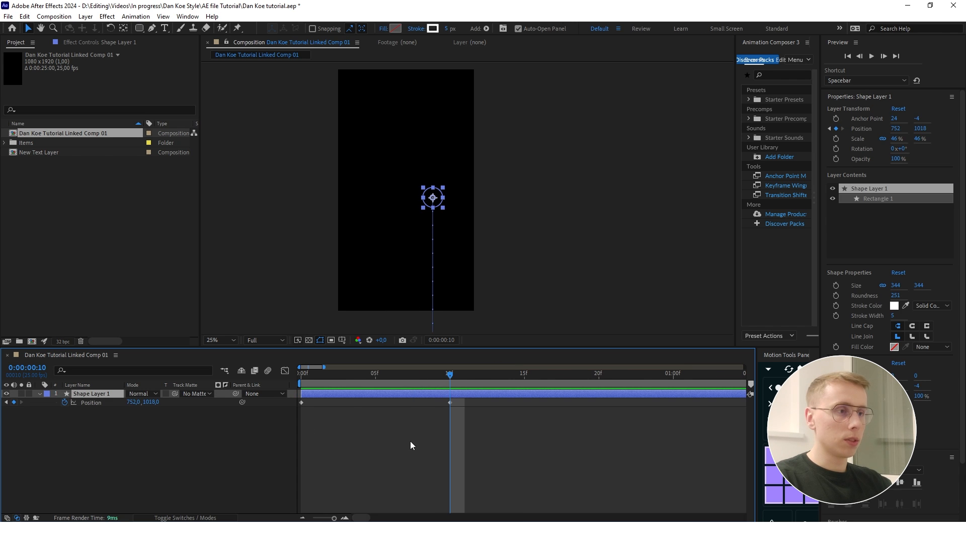
- Apply Easy Ease to both position keyframes and reshape the speed graph so the speed peaks early and slows gradually toward frame 10
{"action": "left_click_drag", "start_coordinate": [485, 427], "coordinate": [300, 399]}
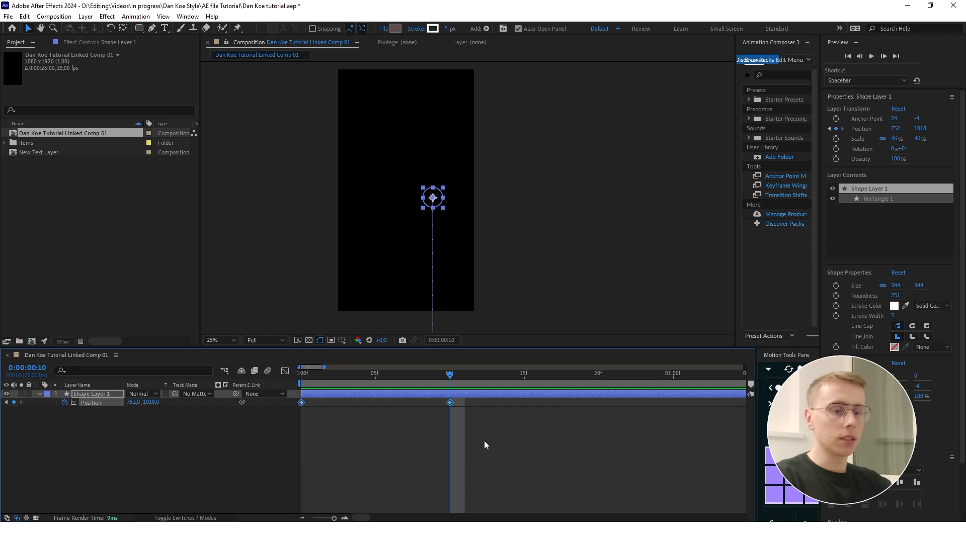
{"action": "key", "text": "F9"}
{"action": "left_click", "coordinate": [285, 371]}
{"action": "scroll", "coordinate": [415, 476], "scroll_direction": "up", "scroll_amount": 3}
{"action": "scroll", "coordinate": [394, 473], "scroll_direction": "down", "scroll_amount": 4}
{"action": "left_click", "coordinate": [429, 491]}
{"action": "left_click_drag", "start_coordinate": [458, 495], "coordinate": [367, 491]}
{"action": "left_click", "coordinate": [420, 474]}
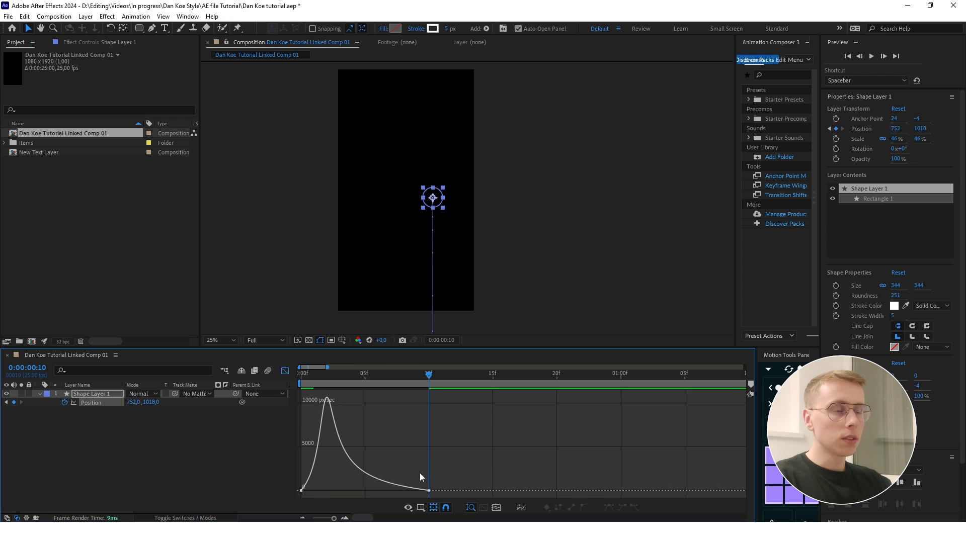
{"action": "left_click", "coordinate": [284, 371]}
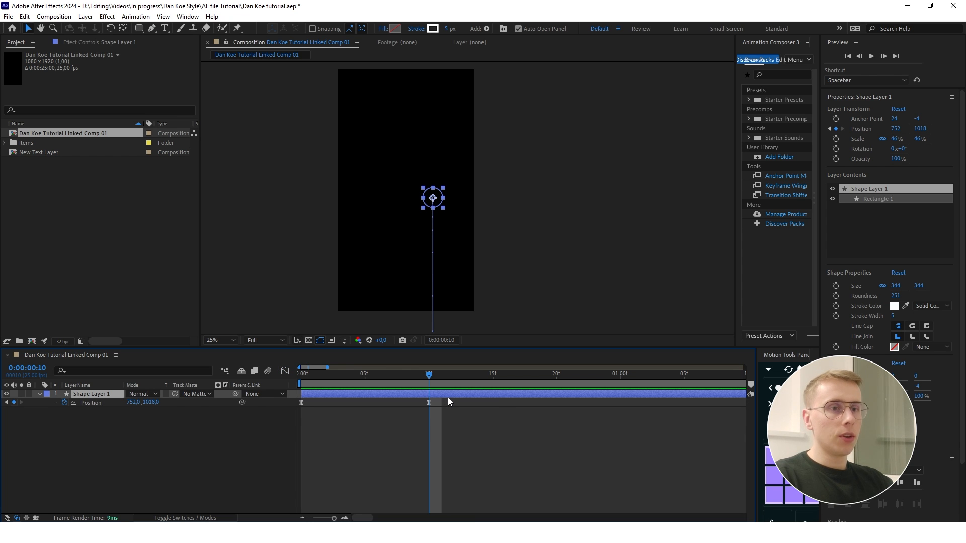
- Duplicate the circle layer twice and rename the three layers Ball 1, Ball 2 and Ball 3
{"action": "key", "text": "ctrl+d"}
{"action": "key", "text": "ctrl+d"}
{"action": "left_click", "coordinate": [102, 410]}
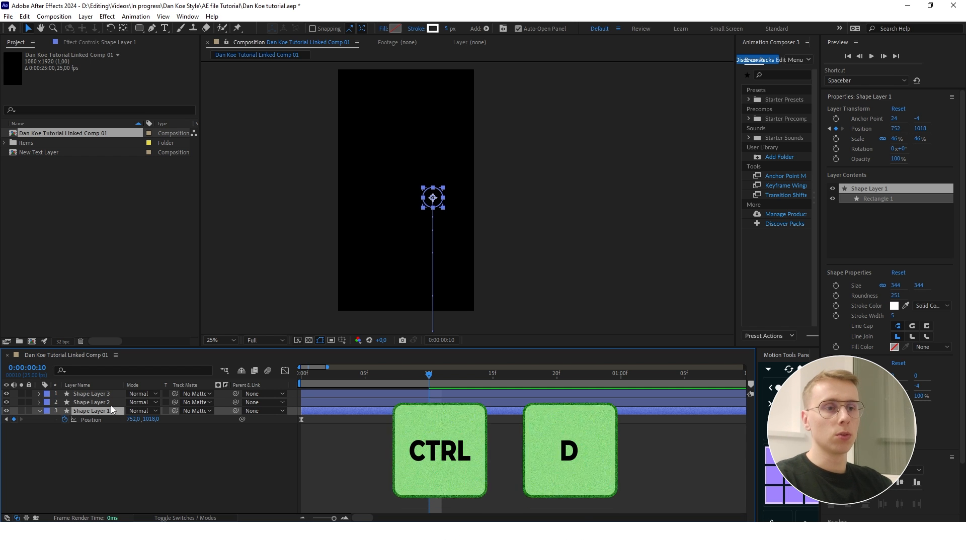
{"action": "key", "text": "Return"}
{"action": "type", "text": "Ball 1"}
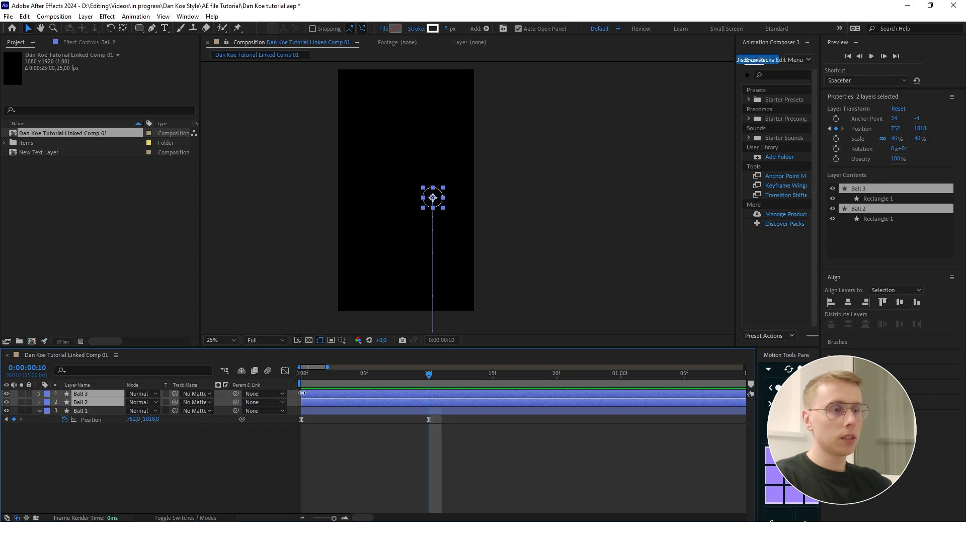
- Trim the start of the Ball 2 and Ball 3 layers to frame 10
{"action": "left_click_drag", "start_coordinate": [302, 392], "coordinate": [429, 392]}
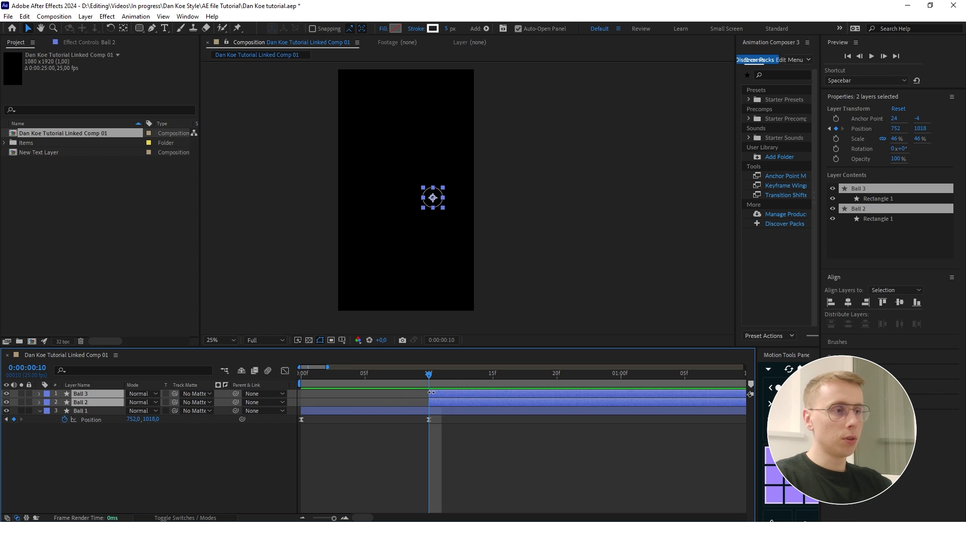
{"action": "left_click", "coordinate": [466, 433]}
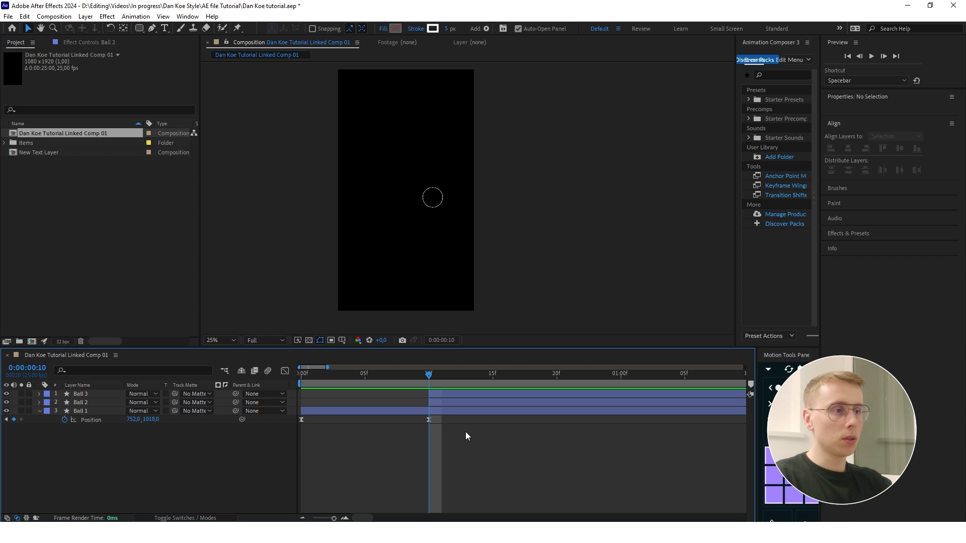
- Reveal the keyframes of all three ball layers and add a position keyframe to each at frame 20
{"action": "left_click", "coordinate": [425, 412]}
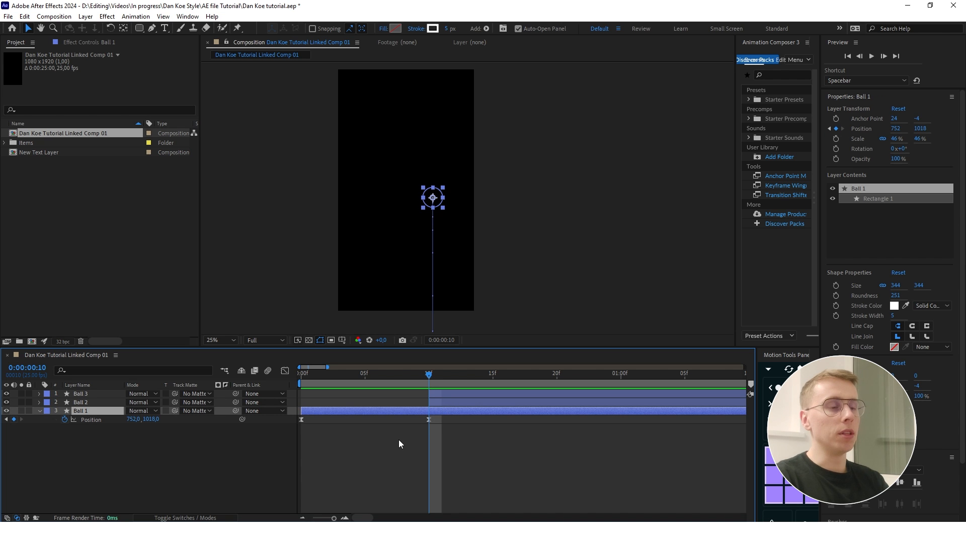
{"action": "left_click_drag", "start_coordinate": [434, 384], "coordinate": [454, 412]}
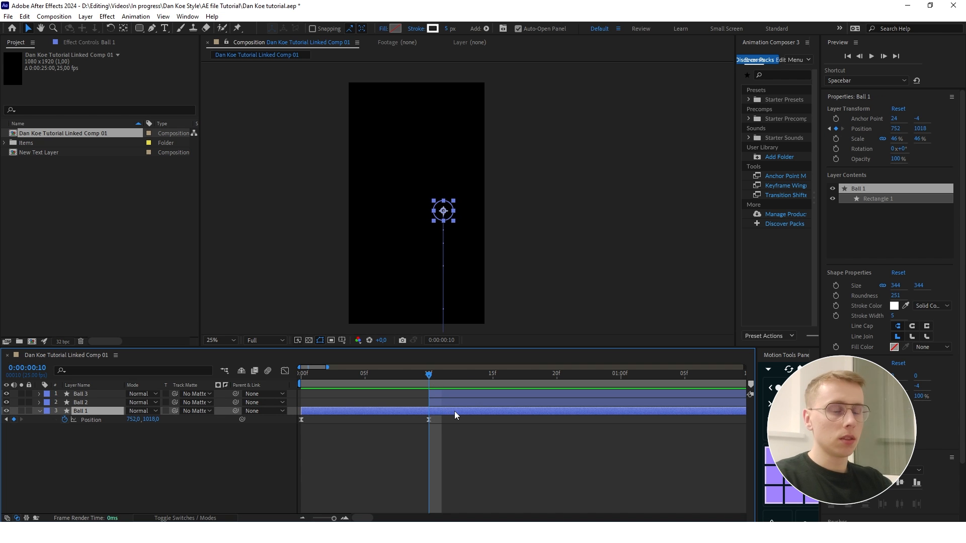
{"action": "key", "text": "shift+Page_Down"}
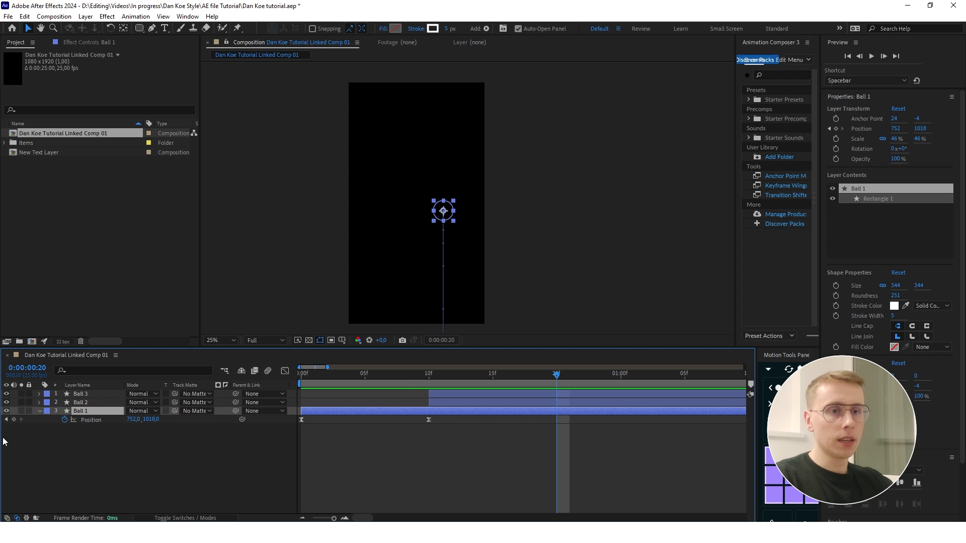
{"action": "key", "text": "ctrl+a"}
{"action": "key", "text": "u"}
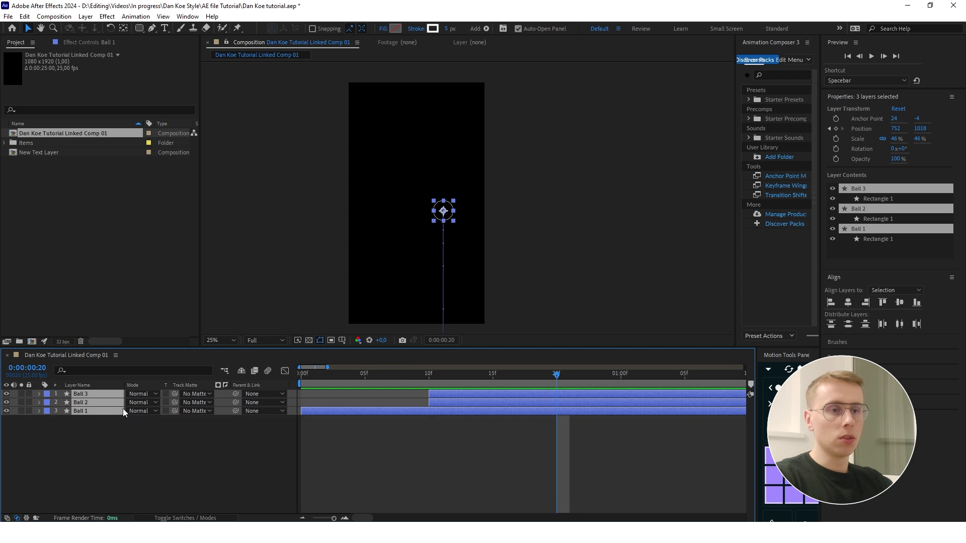
{"action": "key", "text": "u"}
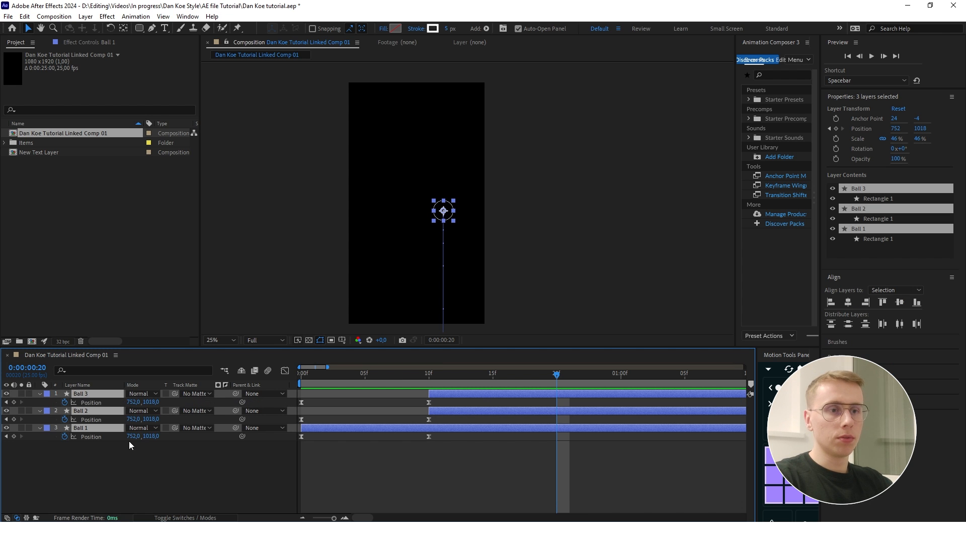
{"action": "left_click", "coordinate": [13, 402]}
{"action": "left_click", "coordinate": [203, 469]}
- Set the X position of Ball 1, Ball 2 and Ball 3 to 246 at frame 20
{"action": "left_click_drag", "start_coordinate": [428, 373], "coordinate": [555, 396]}
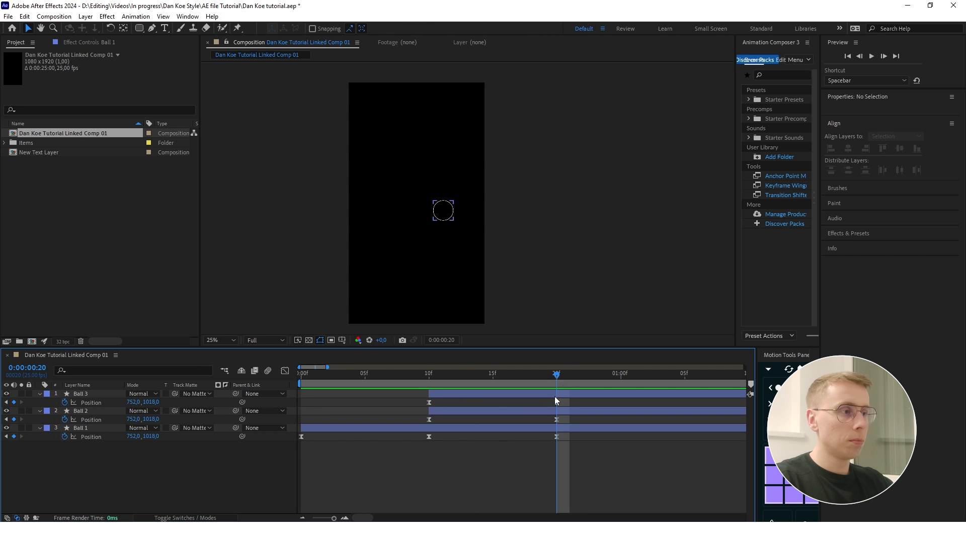
{"action": "left_click", "coordinate": [500, 428]}
{"action": "left_click_drag", "start_coordinate": [135, 436], "coordinate": [110, 434]}
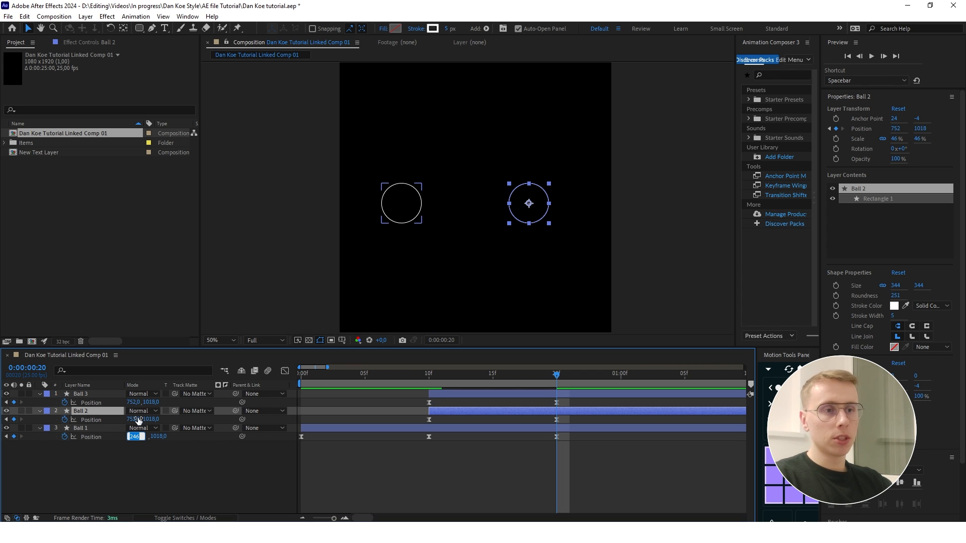
{"action": "left_click", "coordinate": [135, 420]}
{"action": "type", "text": "246"}
{"action": "left_click", "coordinate": [137, 403]}
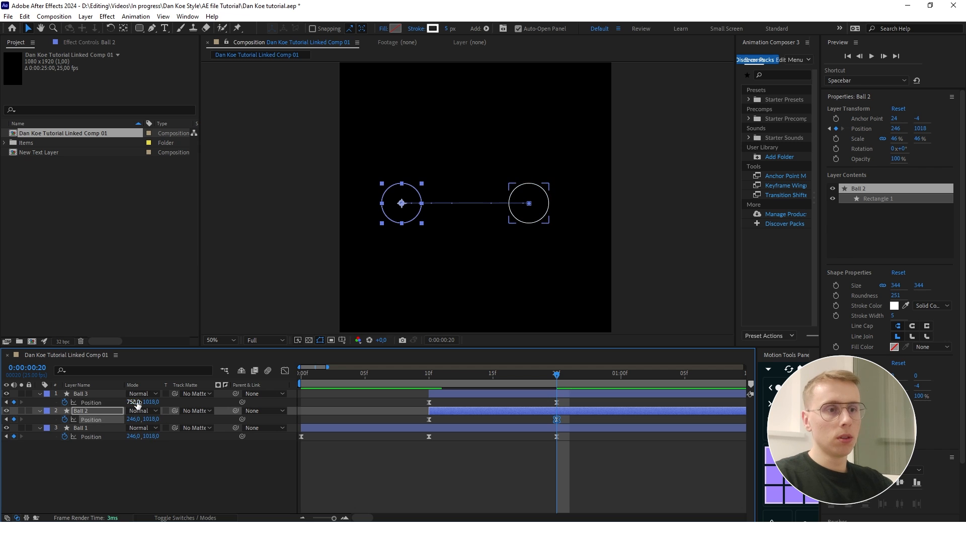
{"action": "type", "text": "246"}
{"action": "key", "text": "Return"}
- Spread the balls vertically at frame 20 by setting Ball 3's Y position to 795 and Ball 2's to 1239
{"action": "left_click_drag", "start_coordinate": [153, 403], "coordinate": [32, 410]}
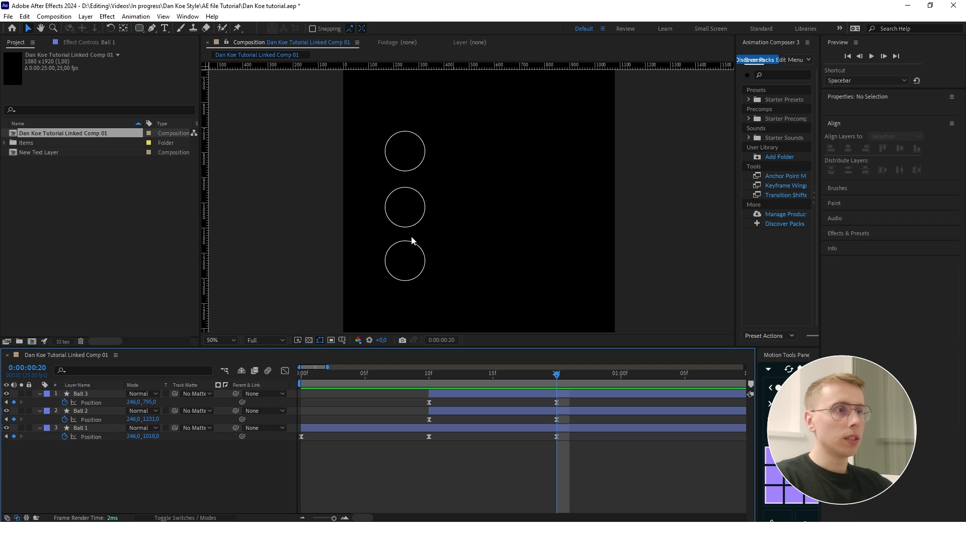
{"action": "left_click", "coordinate": [423, 269]}
{"action": "left_click_drag", "start_coordinate": [152, 419], "coordinate": [156, 418]}
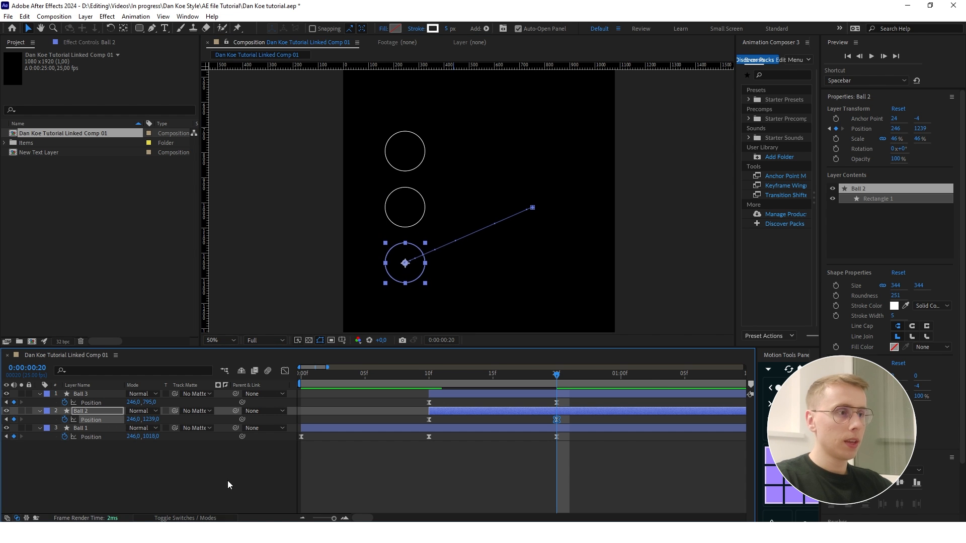
- Preview the ball animation from the first frame to check how the three circles split apart
{"action": "left_click", "coordinate": [229, 480]}
{"action": "left_click_drag", "start_coordinate": [557, 375], "coordinate": [301, 388]}
{"action": "scroll", "coordinate": [451, 198], "scroll_direction": "down", "scroll_amount": 2}
{"action": "key", "text": "space"}
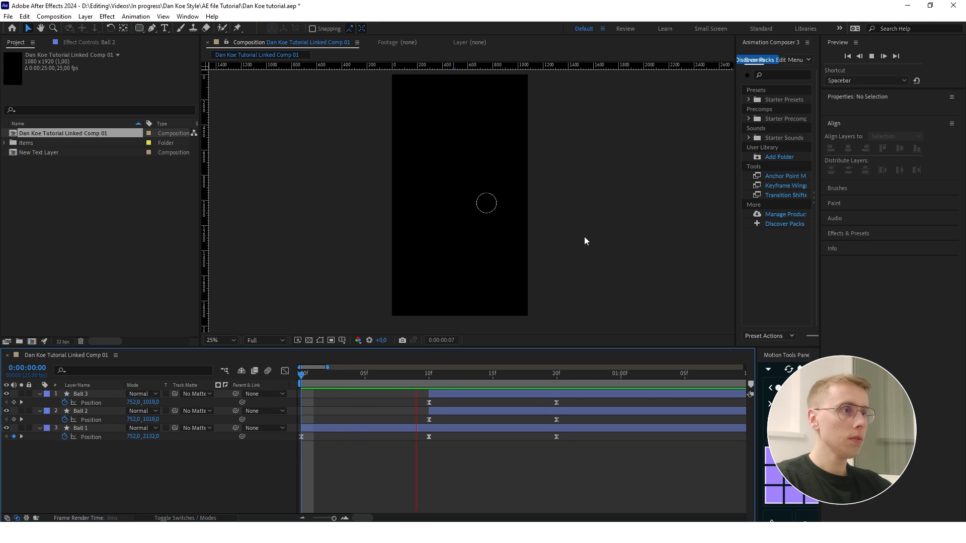
{"action": "key", "text": "space"}
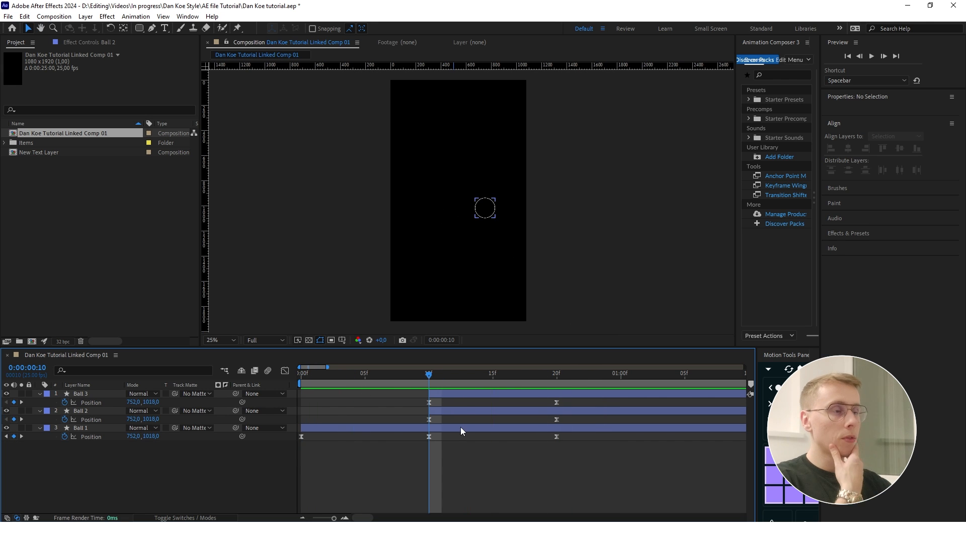
- Centre Ball 1 vertically in the composition at its frame 10 position keyframe, and select Ball 2
{"action": "left_click", "coordinate": [460, 428]}
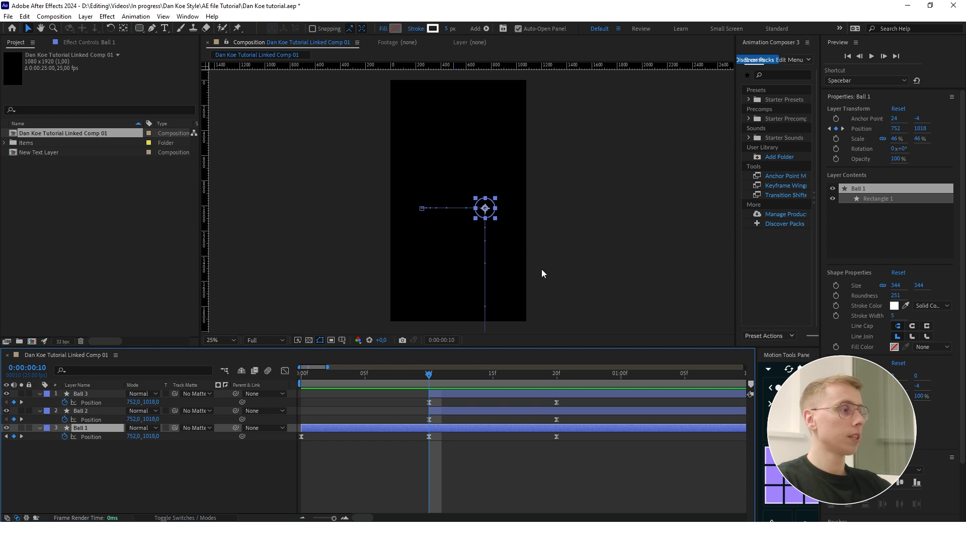
{"action": "left_click", "coordinate": [430, 437]}
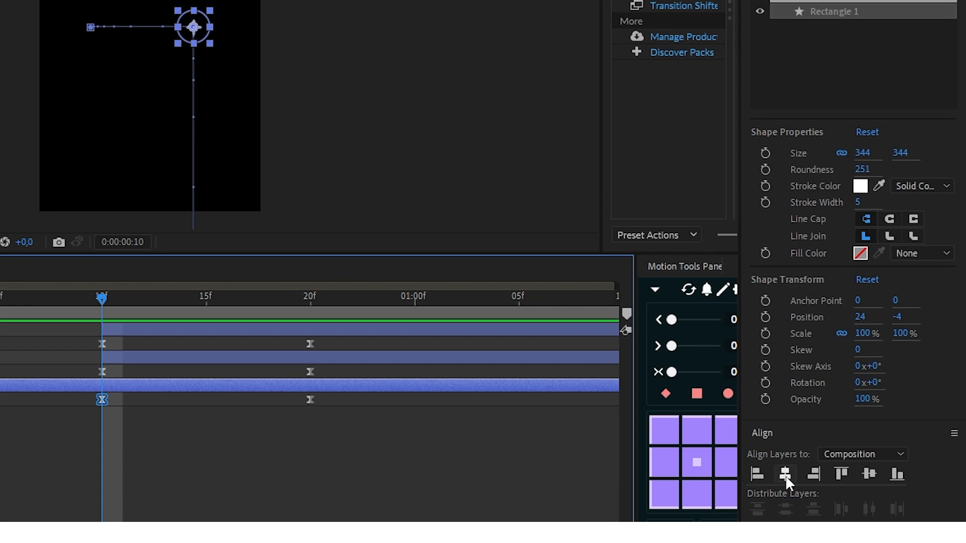
{"action": "scroll", "coordinate": [859, 450], "scroll_direction": "down", "scroll_amount": 3}
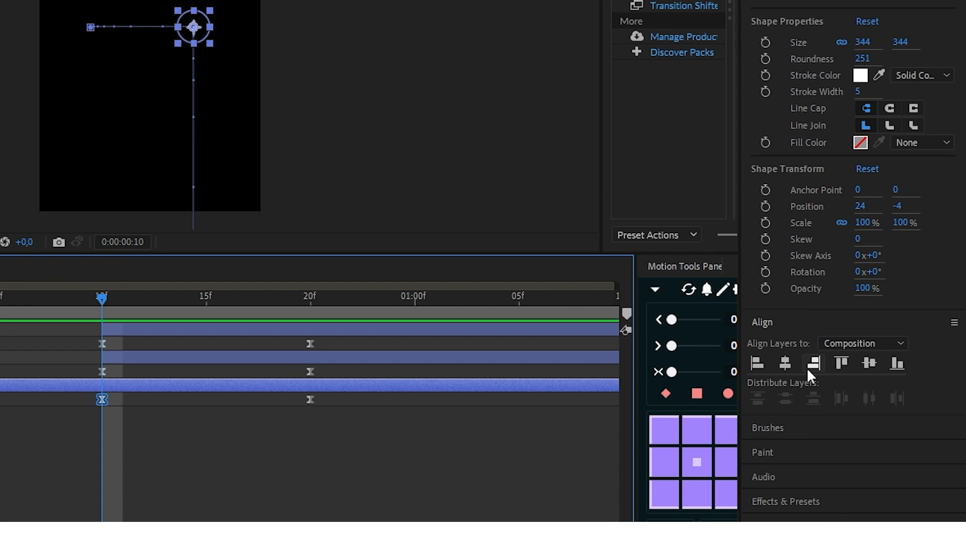
{"action": "left_click", "coordinate": [868, 363]}
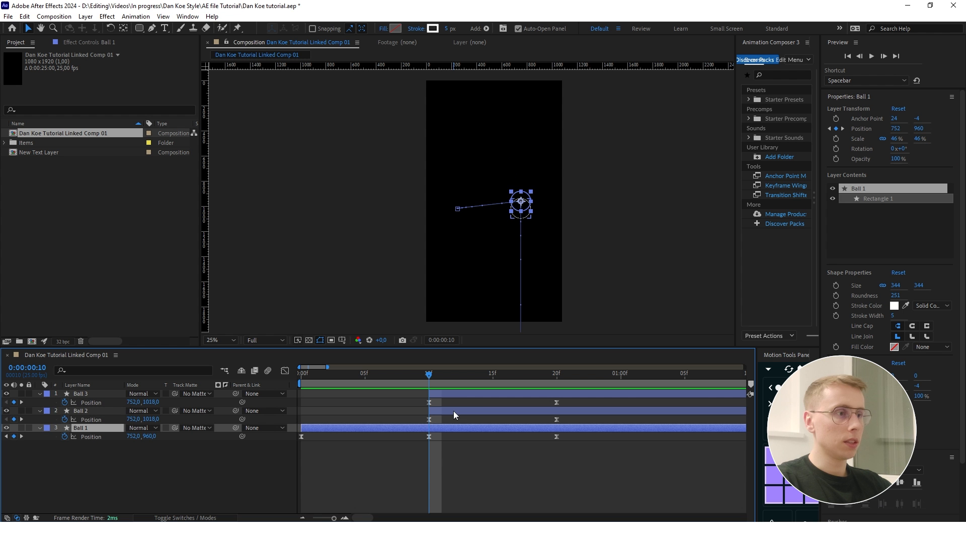
{"action": "left_click", "coordinate": [400, 521]}
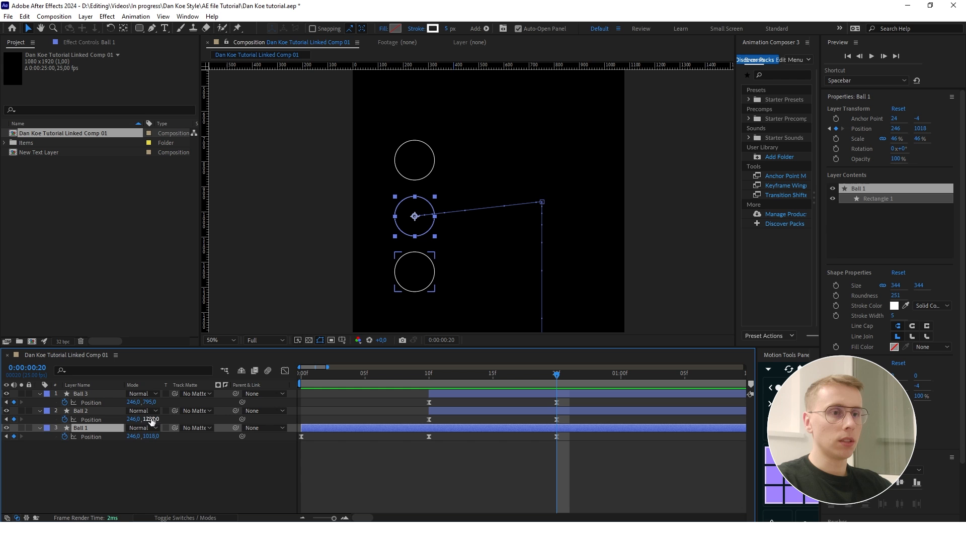
- Set Ball 2's Y position to 960 at frame 20 and scrub back to that frame
{"action": "left_click", "coordinate": [152, 419]}
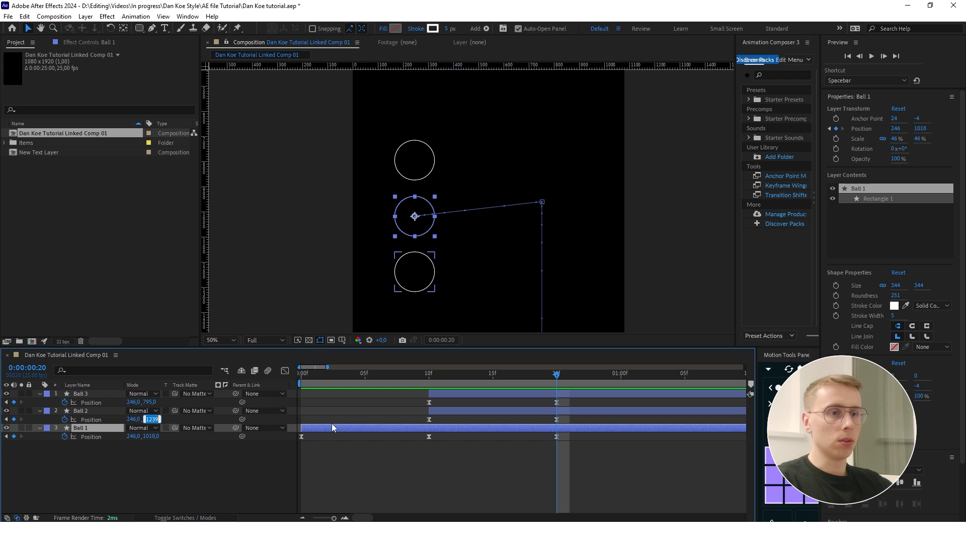
{"action": "type", "text": "960"}
{"action": "key", "text": "Return"}
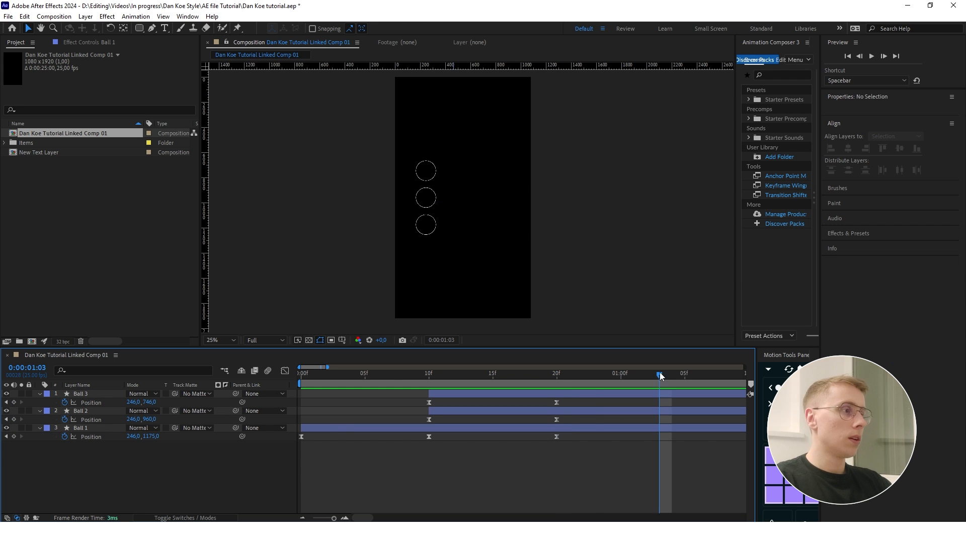
{"action": "left_click_drag", "start_coordinate": [660, 375], "coordinate": [559, 382]}
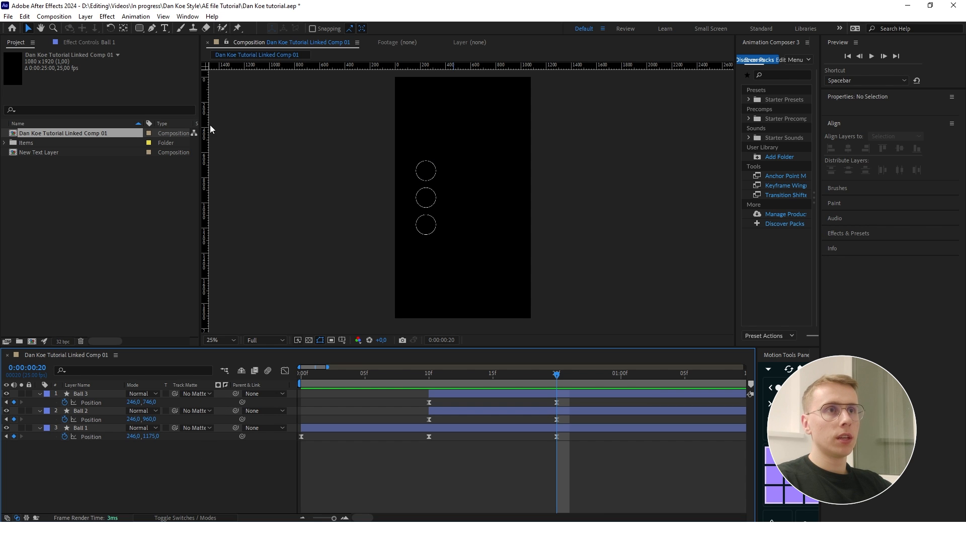
- Draw a horizontal line about 350 px long beside the upper circle with the Pen tool
{"action": "left_click", "coordinate": [153, 29]}
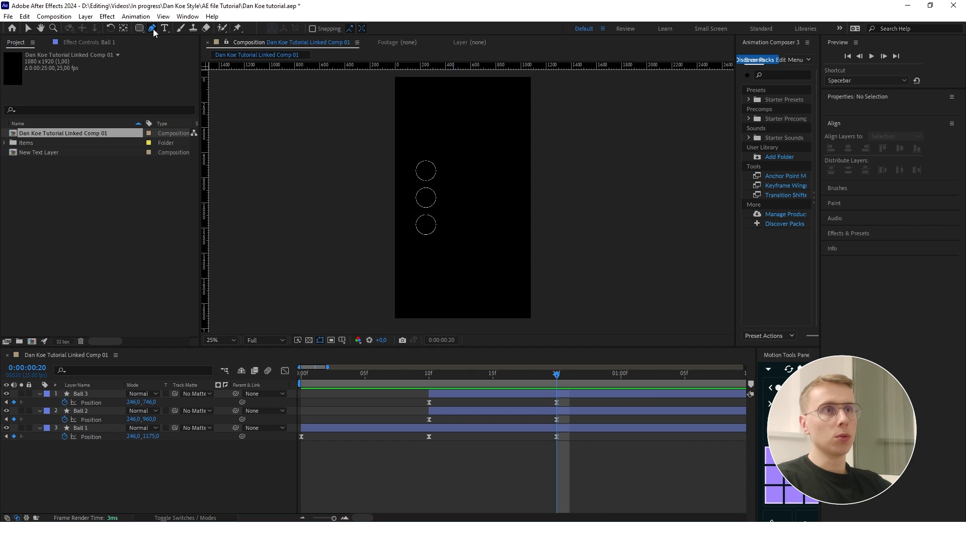
{"action": "left_click", "coordinate": [446, 171]}
{"action": "scroll", "coordinate": [453, 177], "scroll_direction": "up", "scroll_amount": 2}
{"action": "left_click", "coordinate": [526, 165]}
{"action": "key", "text": "v"}
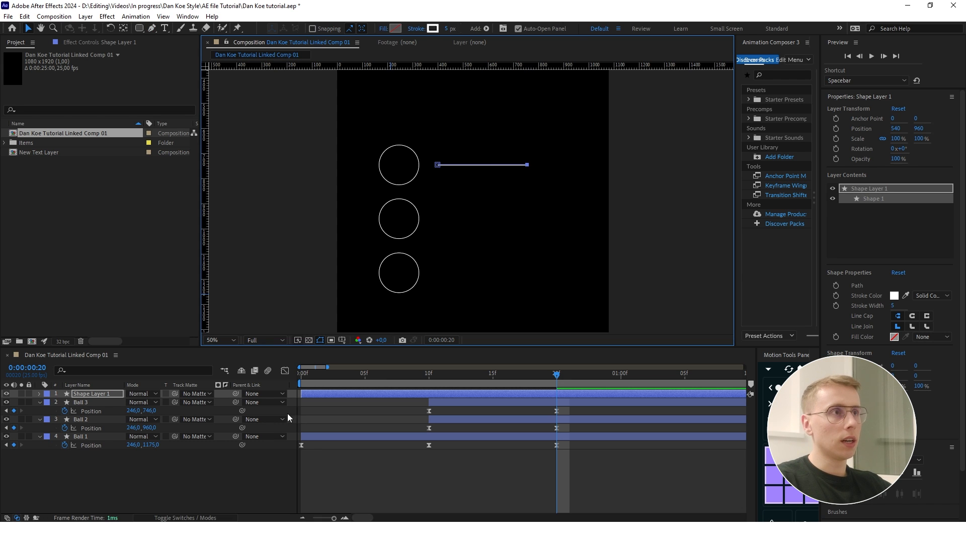
- Set the new line's stroke width to 45 px so it forms a thick bar
{"action": "left_click", "coordinate": [448, 29]}
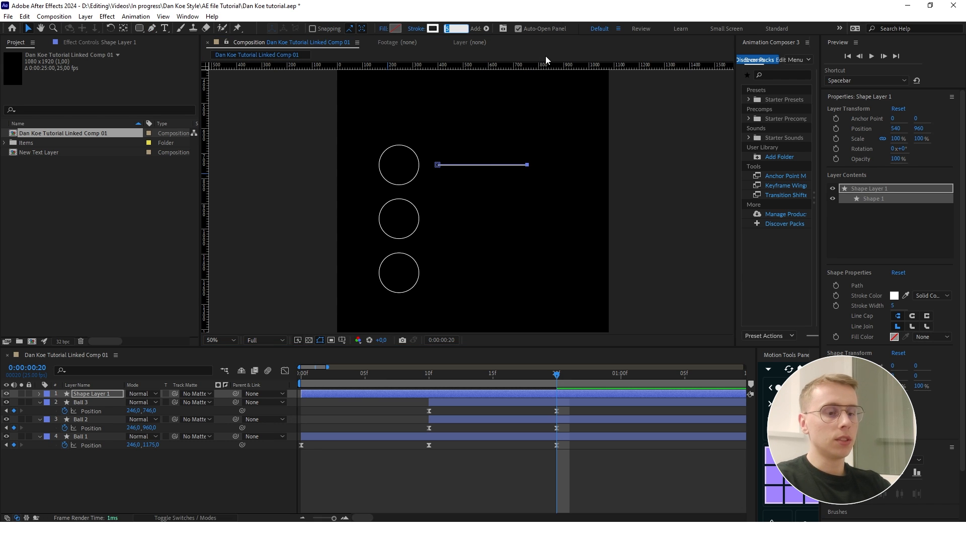
{"action": "type", "text": "45"}
{"action": "key", "text": "Return"}
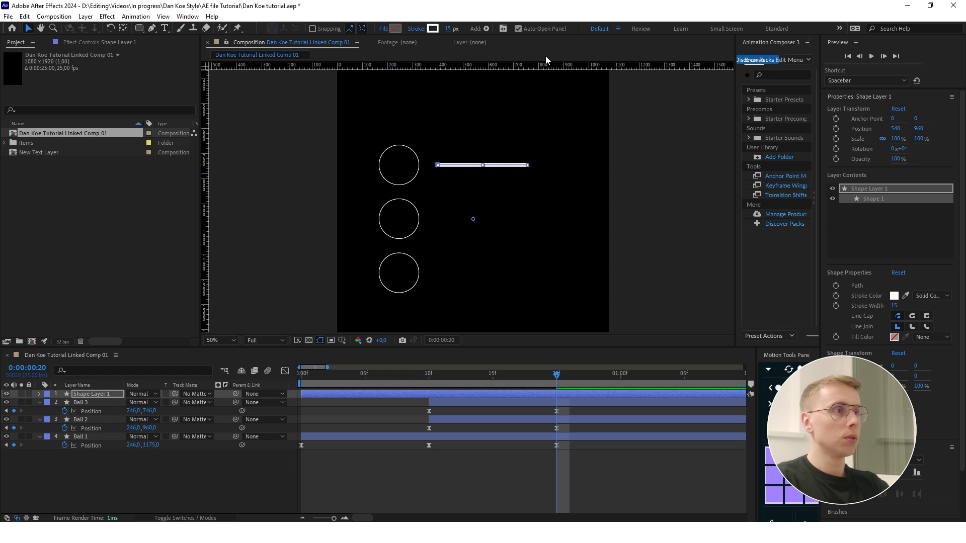
{"action": "left_click", "coordinate": [159, 504]}
{"action": "left_click", "coordinate": [418, 170]}
{"action": "left_click_drag", "start_coordinate": [425, 169], "coordinate": [409, 185]}
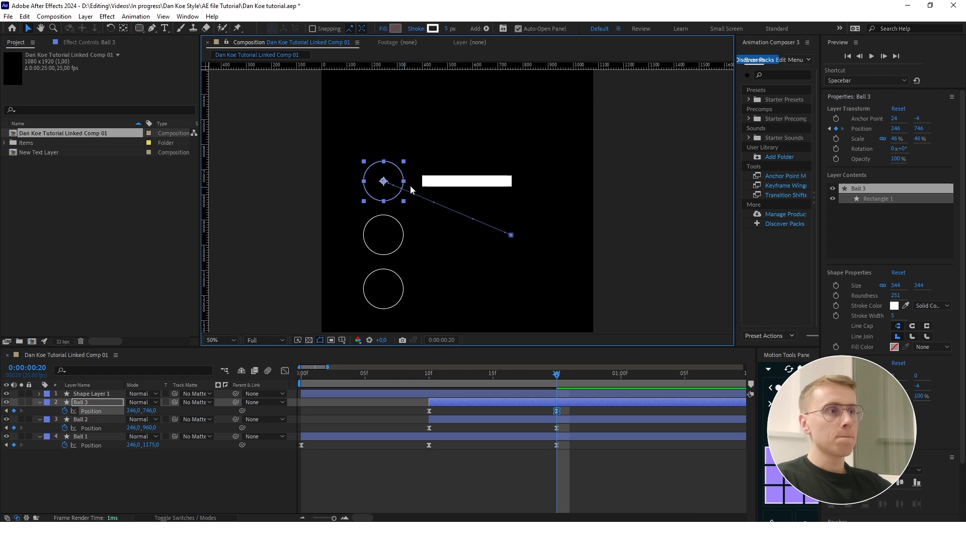
- Select the thick bar beside the upper circle and centre its anchor point on the shape
{"action": "left_click", "coordinate": [439, 182]}
{"action": "left_click", "coordinate": [380, 181]}
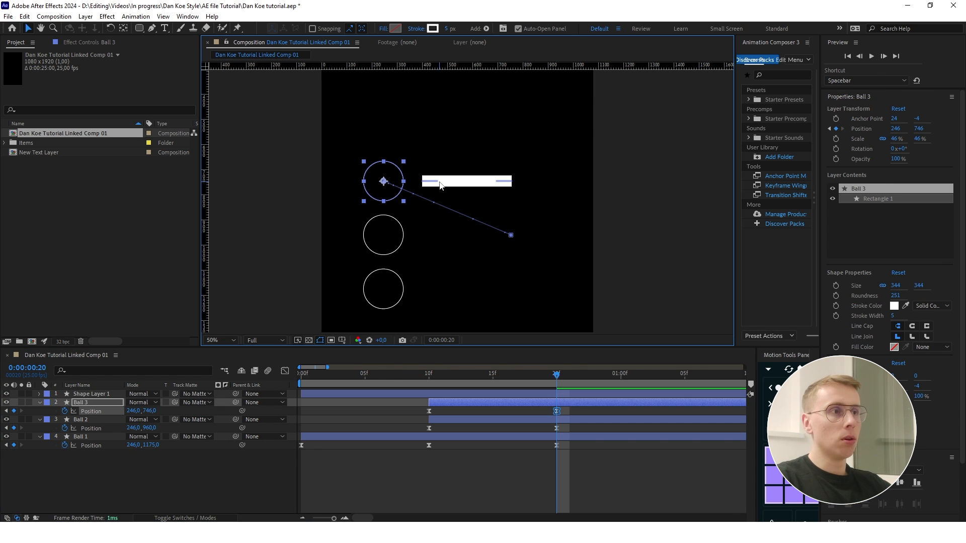
{"action": "left_click", "coordinate": [441, 183]}
{"action": "scroll", "coordinate": [441, 183], "scroll_direction": "up", "scroll_amount": 1}
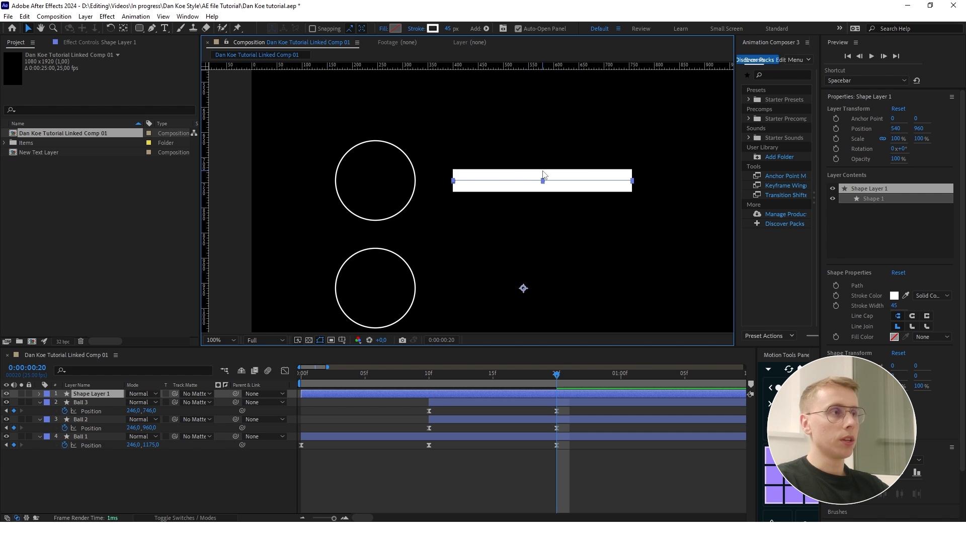
{"action": "key", "text": "ctrl+alt+Home"}
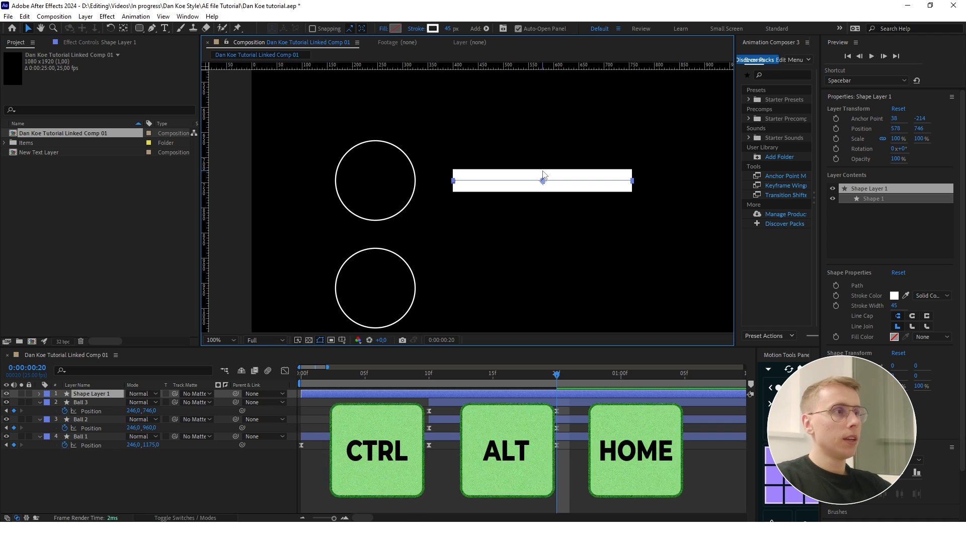
- Reveal the bar layer's Position property and shift the layer to start at frame 20
{"action": "left_click", "coordinate": [380, 195]}
{"action": "left_click", "coordinate": [85, 395]}
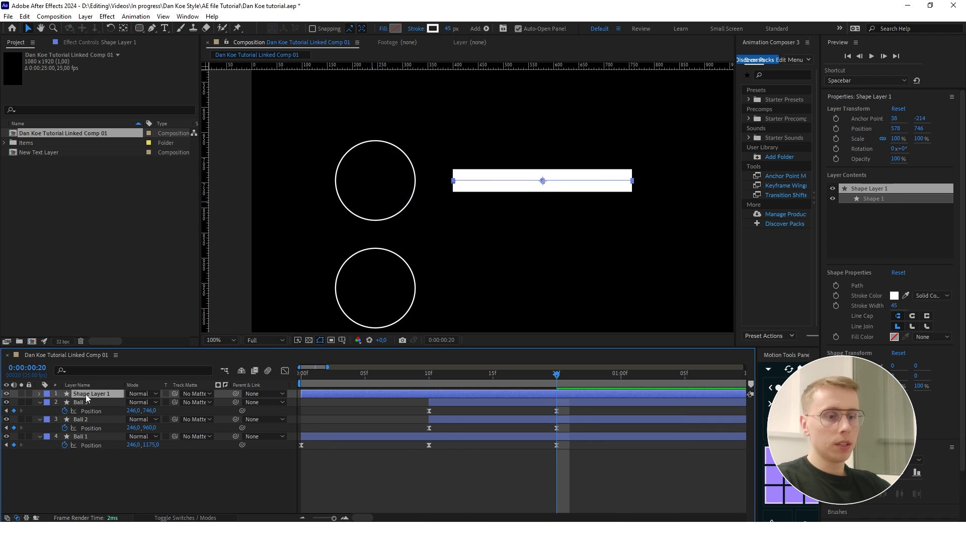
{"action": "key", "text": "p"}
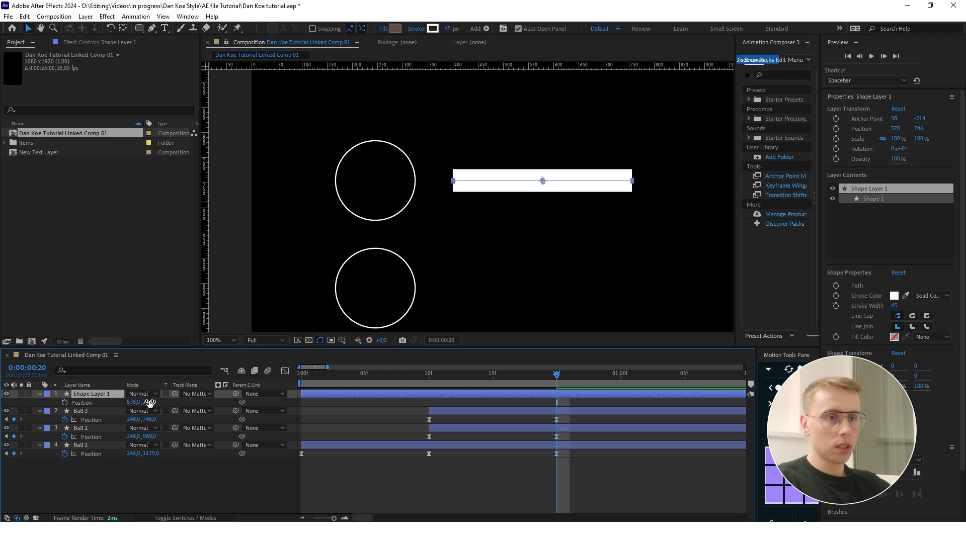
{"action": "key", "text": "comma"}
{"action": "key", "text": "comma"}
{"action": "left_click_drag", "start_coordinate": [301, 392], "coordinate": [560, 394]}
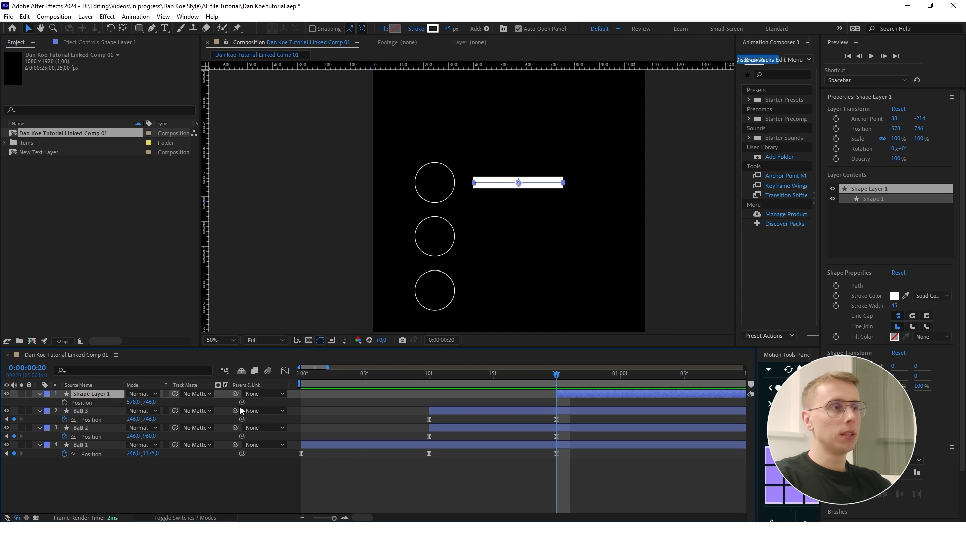
- Duplicate the bar layer twice and set Shape Layer 2's Y position to 960 to match Ball 2
{"action": "key", "text": "ctrl+d"}
{"action": "key", "text": "ctrl+d"}
{"action": "left_click", "coordinate": [569, 402]}
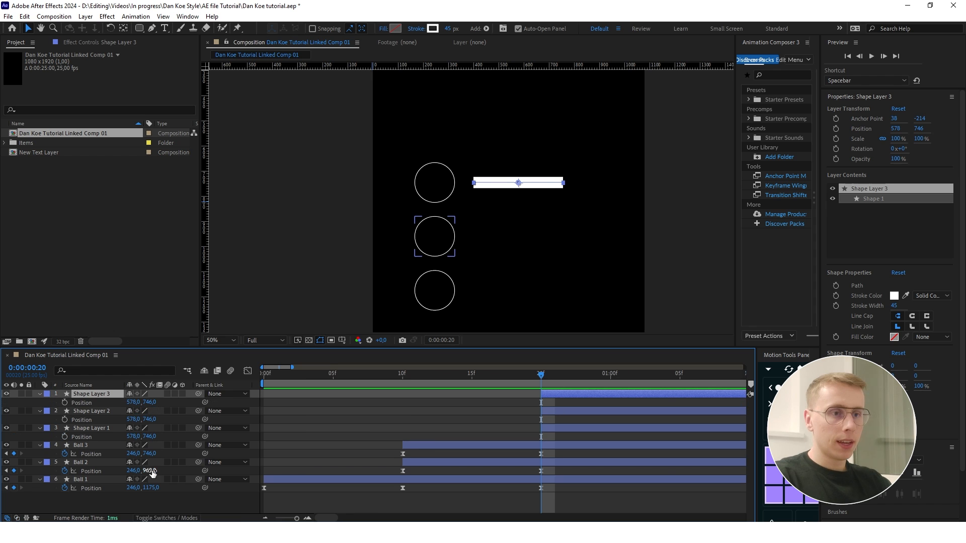
{"action": "left_click", "coordinate": [154, 470]}
{"action": "left_click", "coordinate": [151, 419]}
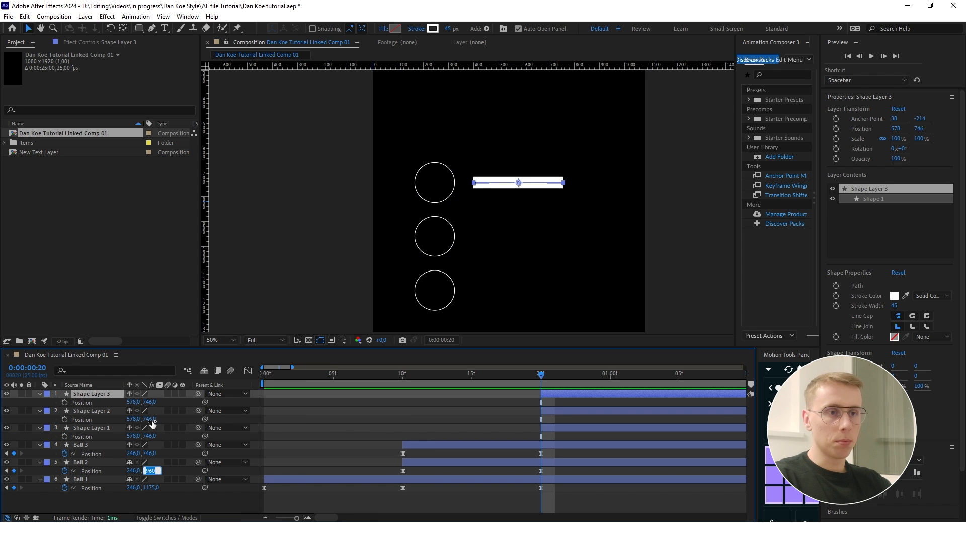
{"action": "type", "text": "960"}
{"action": "key", "text": "Return"}
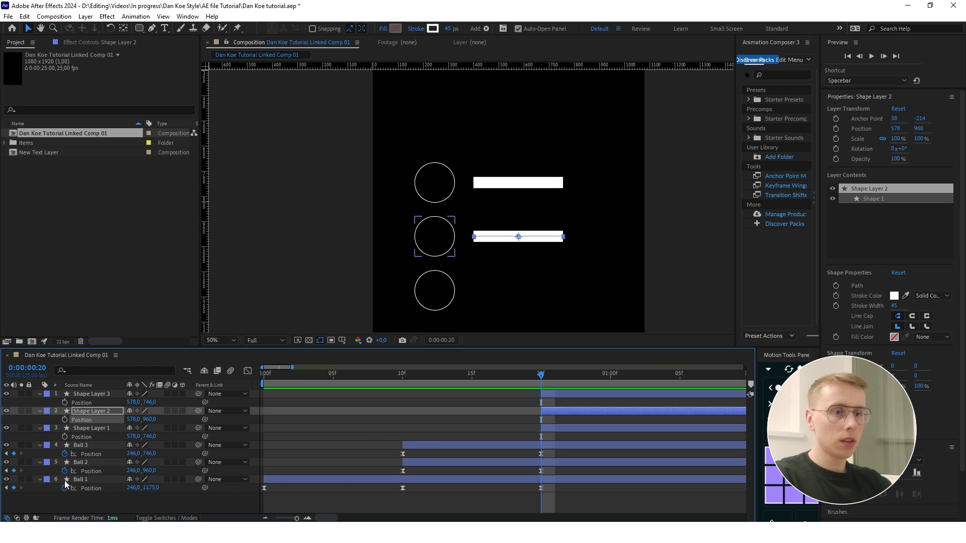
- Set Shape Layer 3's Y position to 1175 to match Ball 1
{"action": "left_click", "coordinate": [152, 488]}
{"action": "left_click", "coordinate": [149, 402]}
{"action": "type", "text": "1175"}
{"action": "key", "text": "Return"}
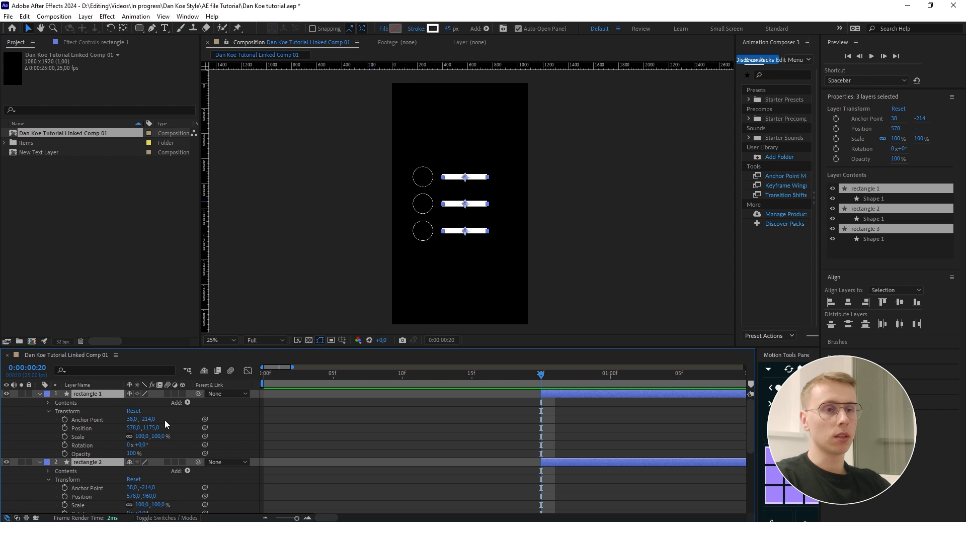
- Add Trim Paths to the rectangle 1 layer and expand its settings
{"action": "left_click", "coordinate": [40, 394]}
{"action": "left_click", "coordinate": [41, 394]}
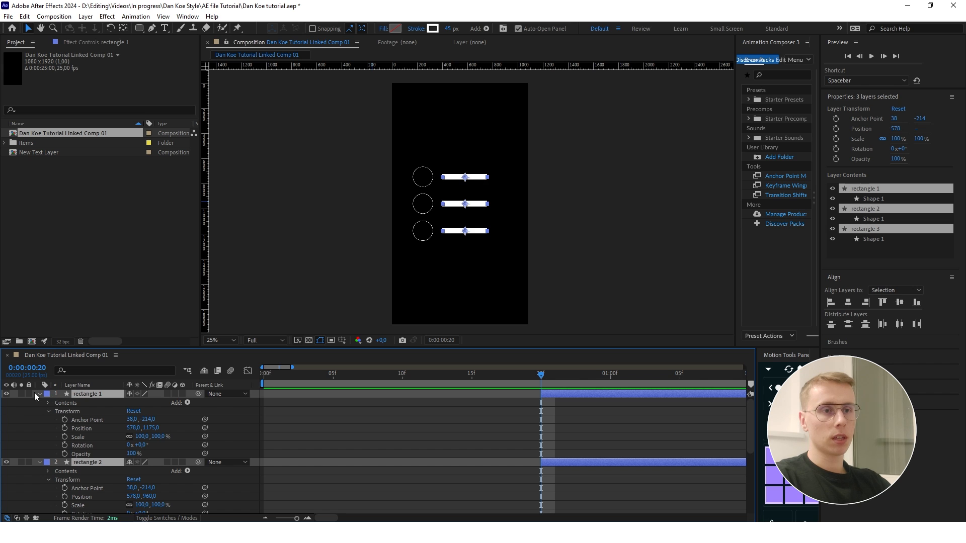
{"action": "left_click", "coordinate": [187, 402]}
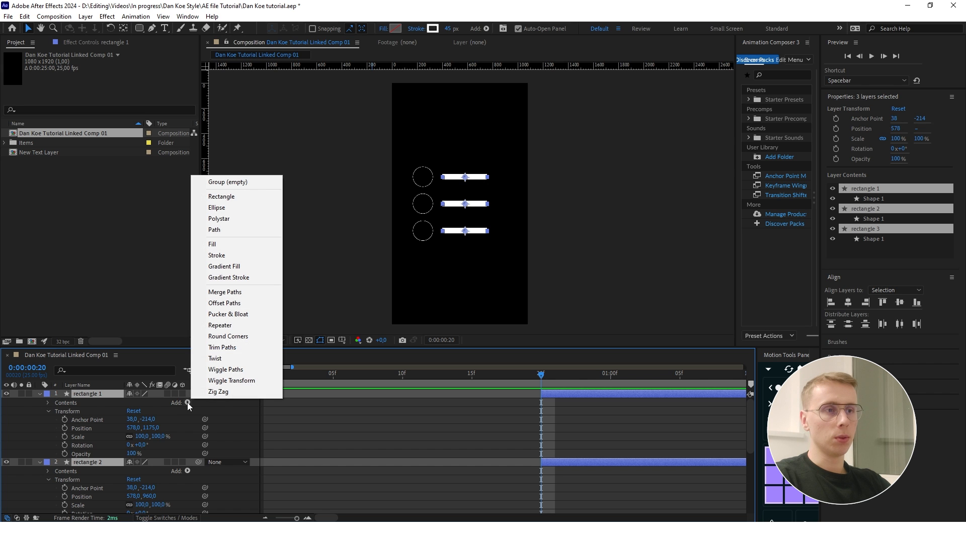
{"action": "left_click", "coordinate": [230, 348]}
{"action": "left_click", "coordinate": [57, 420]}
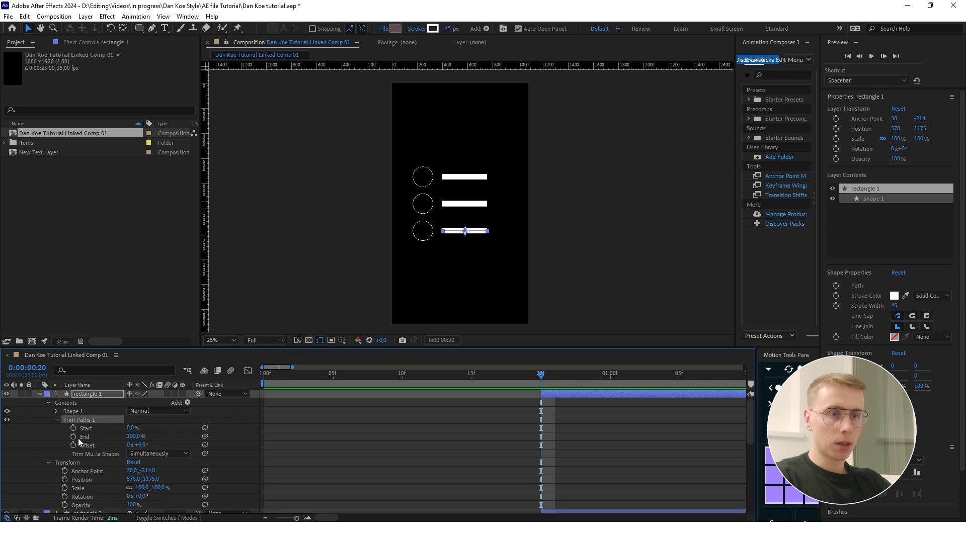
- Add a keyframe at frame 20 for the Trim Paths End value of rectangle 2
{"action": "scroll", "coordinate": [589, 425], "scroll_direction": "down", "scroll_amount": 4}
{"action": "scroll", "coordinate": [585, 420], "scroll_direction": "down", "scroll_amount": 4}
{"action": "scroll", "coordinate": [584, 418], "scroll_direction": "up", "scroll_amount": 3}
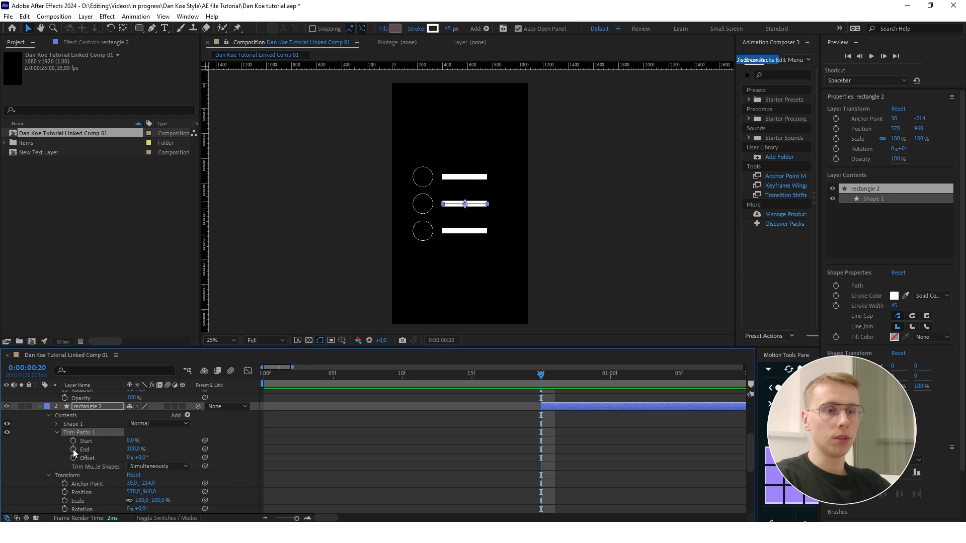
{"action": "left_click", "coordinate": [73, 449]}
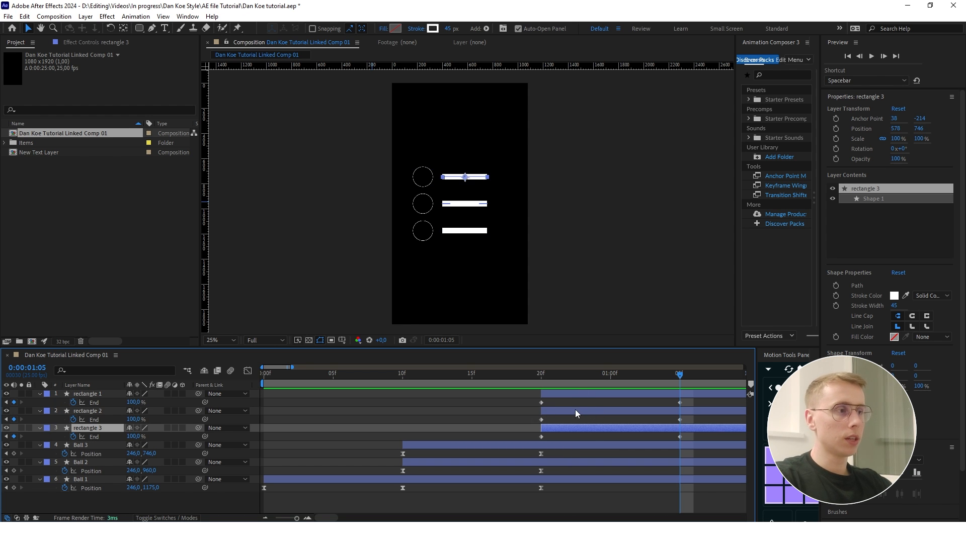
- Set the Trim Paths End value of all three rectangles to 0% at frame 20 and scrub through the reveal
{"action": "left_click_drag", "start_coordinate": [680, 373], "coordinate": [542, 386]}
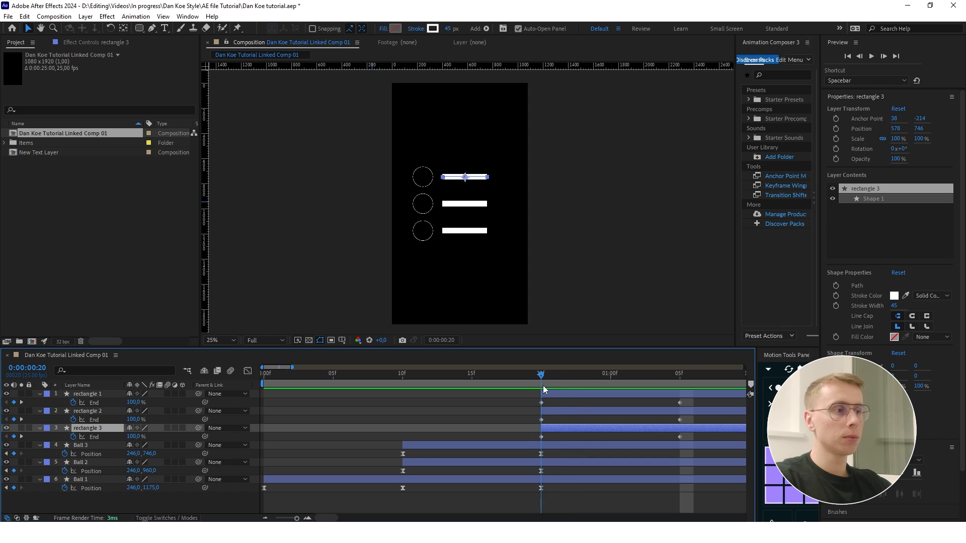
{"action": "left_click", "coordinate": [542, 396]}
{"action": "left_click", "coordinate": [133, 402]}
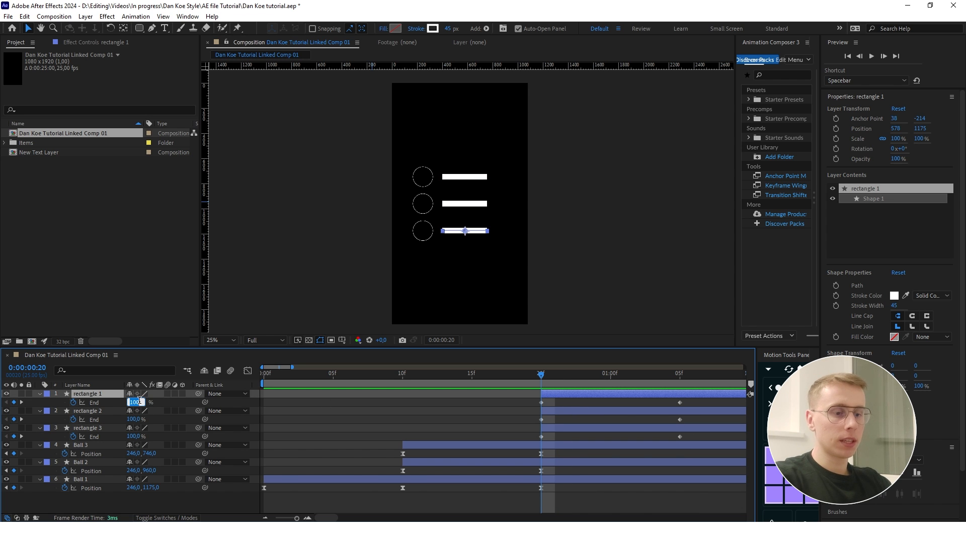
{"action": "type", "text": "0"}
{"action": "key", "text": "Return"}
{"action": "left_click", "coordinate": [134, 419]}
{"action": "type", "text": "0"}
{"action": "left_click_drag", "start_coordinate": [653, 384], "coordinate": [539, 388]}
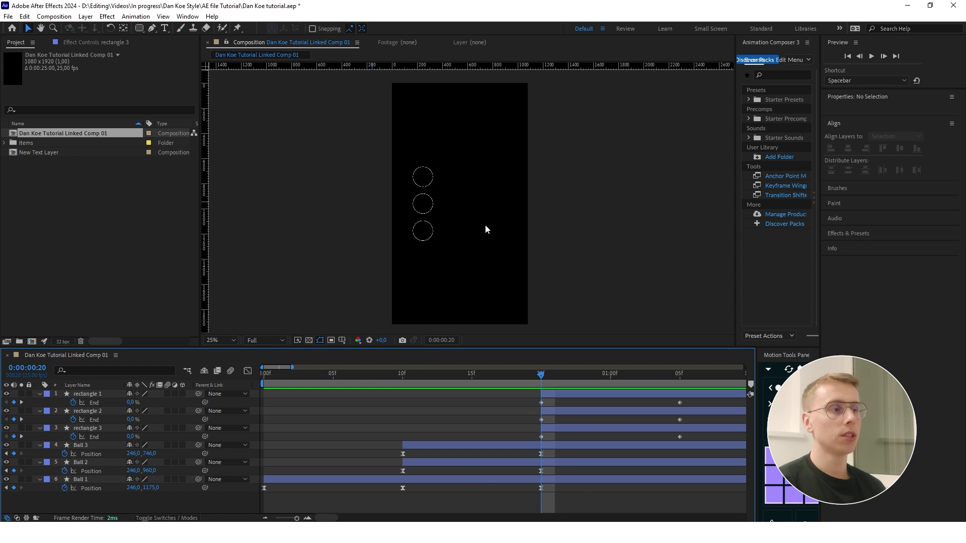
- Stagger the bar reveals by starting rectangle 2 at frame 21 and rectangle 1 at frame 22
{"action": "scroll", "coordinate": [592, 414], "scroll_direction": "up", "scroll_amount": 1}
{"action": "scroll", "coordinate": [544, 413], "scroll_direction": "down", "scroll_amount": 1}
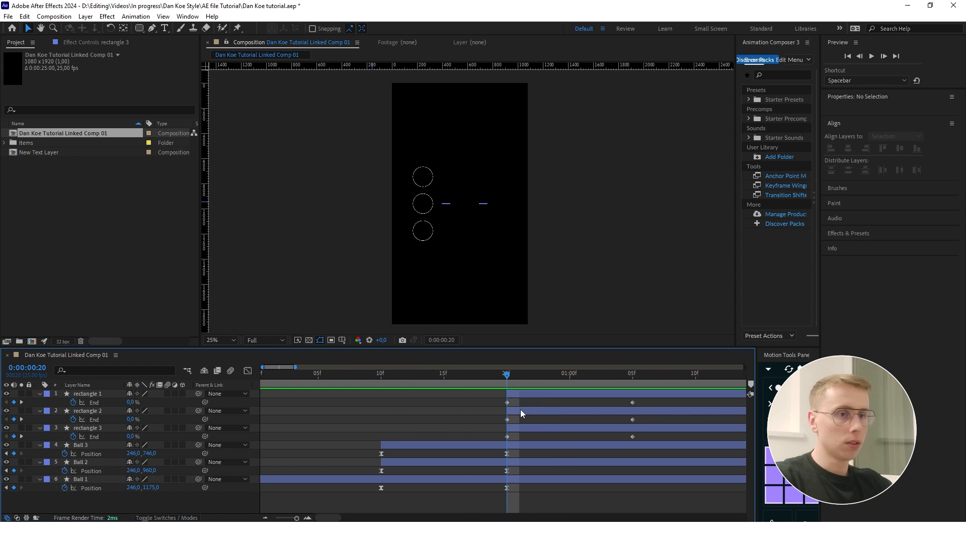
{"action": "left_click", "coordinate": [523, 394]}
{"action": "left_click", "coordinate": [525, 428]}
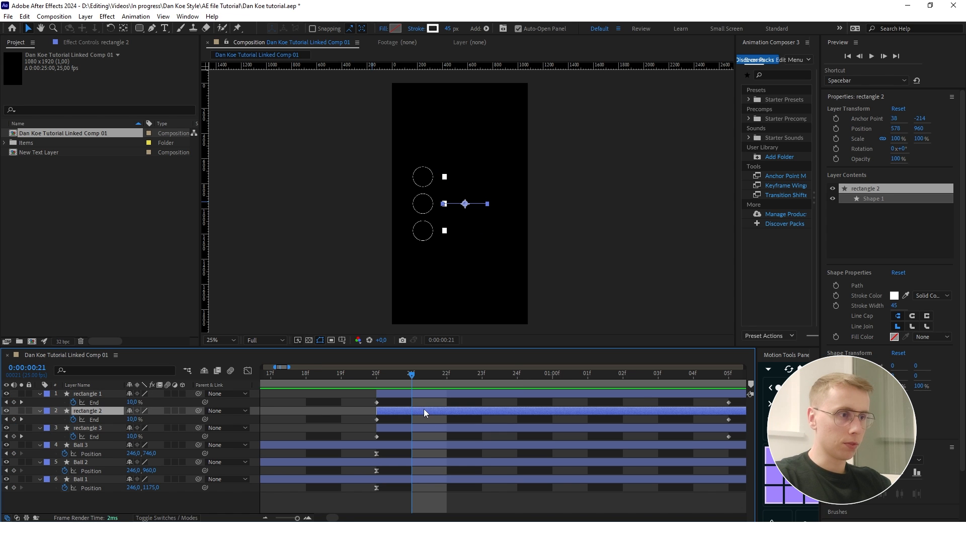
{"action": "left_click_drag", "start_coordinate": [424, 410], "coordinate": [446, 410]}
{"action": "scroll", "coordinate": [454, 409], "scroll_direction": "down", "scroll_amount": 2, "text": "alt"}
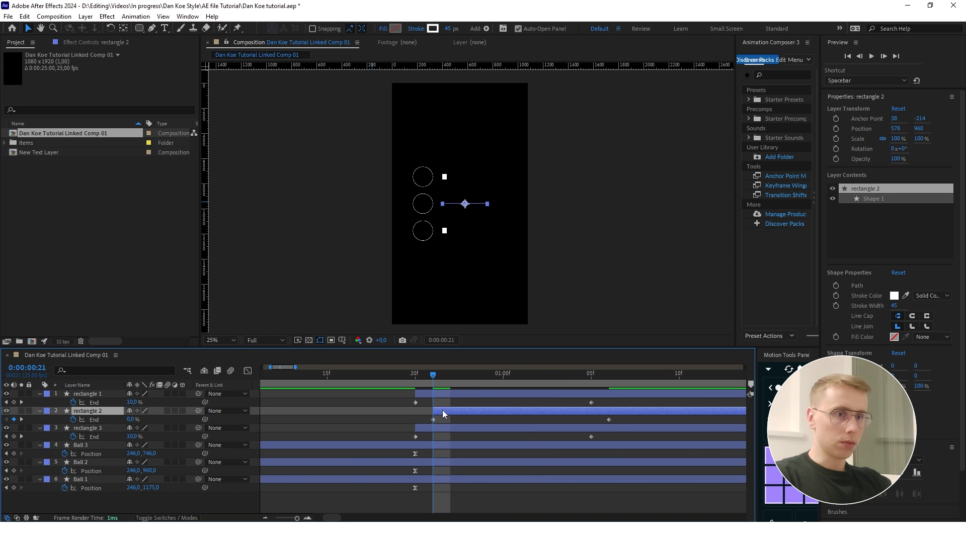
{"action": "key", "text": "Page_Down"}
{"action": "left_click_drag", "start_coordinate": [437, 395], "coordinate": [381, 377]}
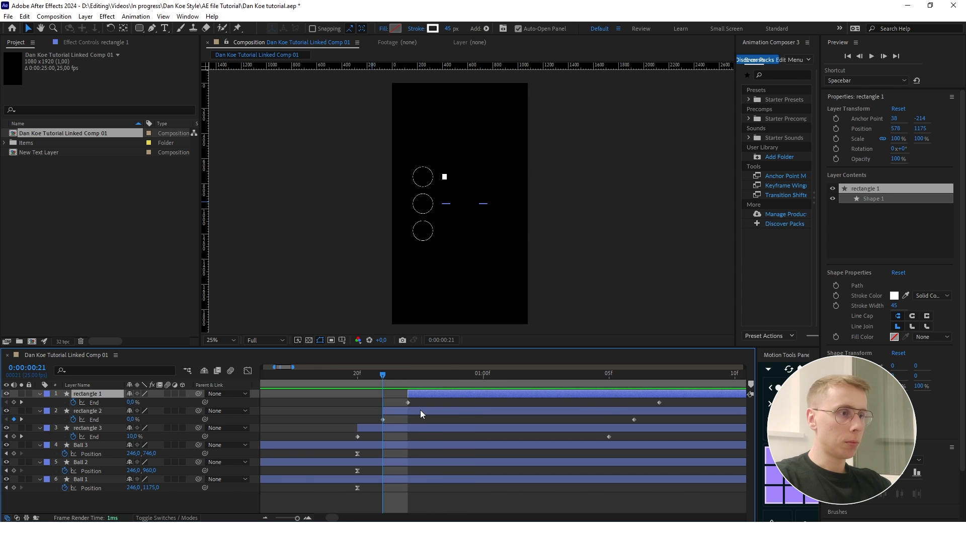
- Widen the stagger to start rectangle 2 at frame 22 and rectangle 1 at frame 24, and scrub through the animation
{"action": "left_click", "coordinate": [416, 410]}
{"action": "left_click_drag", "start_coordinate": [415, 410], "coordinate": [428, 409]}
{"action": "left_click_drag", "start_coordinate": [379, 382], "coordinate": [414, 376]}
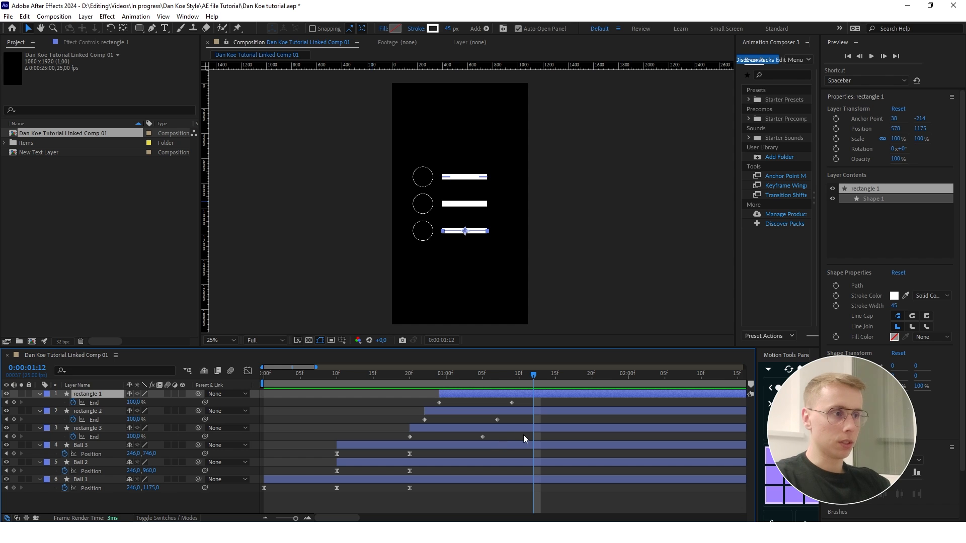
- Move the ending Trim Paths End keyframes of rectangles 1, 2 and 3 earlier, to 1:05, 1:03 and 1:01
{"action": "left_click_drag", "start_coordinate": [534, 438], "coordinate": [477, 400]}
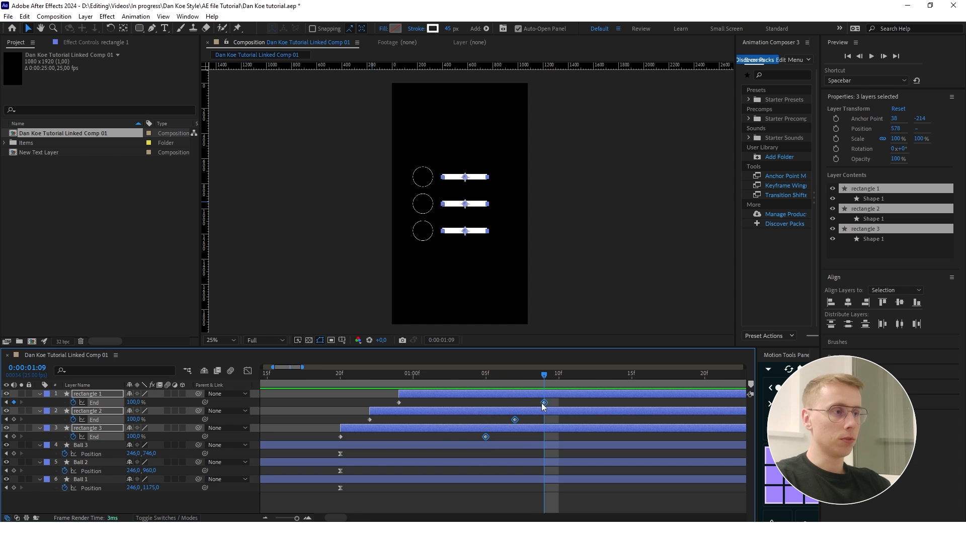
{"action": "left_click_drag", "start_coordinate": [541, 403], "coordinate": [491, 403]}
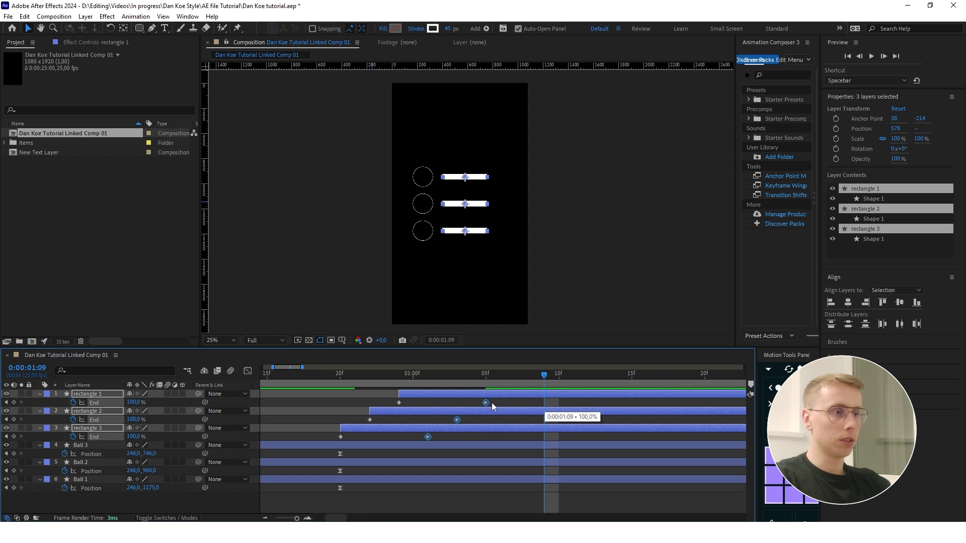
{"action": "left_click", "coordinate": [497, 417]}
- Apply Easy Ease to all End keyframes of the three rectangles and reshape their curve in the graph editor for a fast start and slow finish
{"action": "left_click_drag", "start_coordinate": [486, 438], "coordinate": [336, 399]}
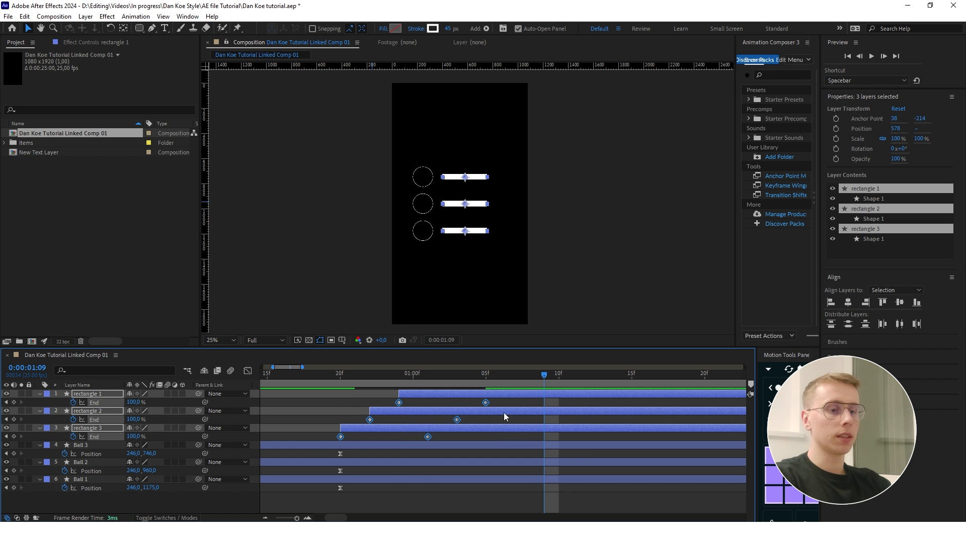
{"action": "key", "text": "F9"}
{"action": "left_click", "coordinate": [248, 370]}
{"action": "scroll", "coordinate": [428, 492], "scroll_direction": "up", "scroll_amount": 3}
{"action": "left_click_drag", "start_coordinate": [567, 495], "coordinate": [448, 488]}
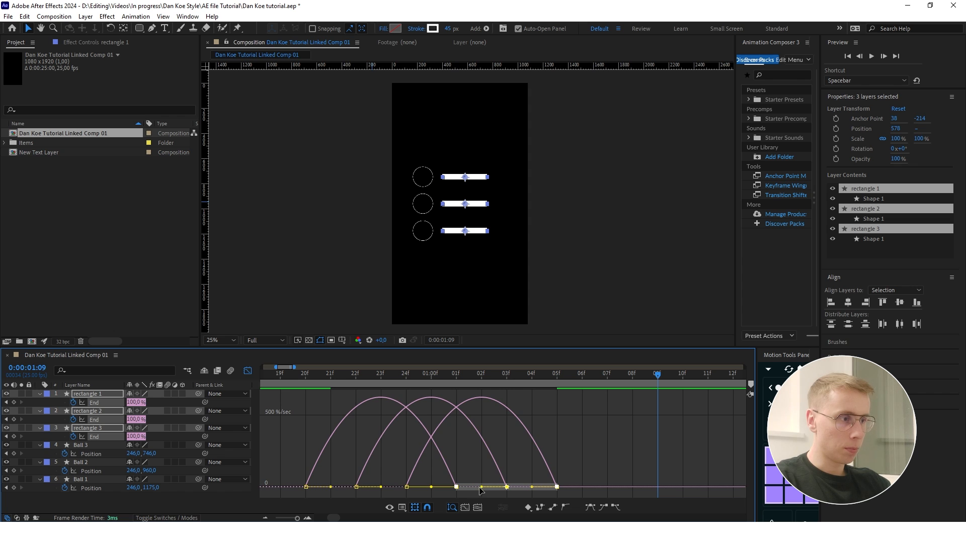
{"action": "left_click", "coordinate": [589, 405]}
{"action": "left_click_drag", "start_coordinate": [581, 380], "coordinate": [484, 407]}
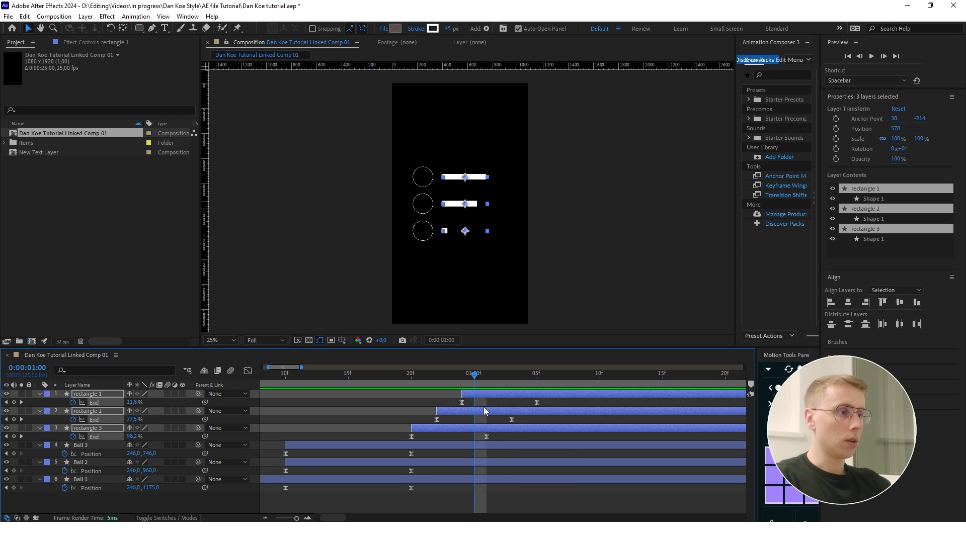
- Lengthen the bar reveals by moving the ending keyframes of rectangles 1, 2 and 3 to 1:07, 1:05 and 1:03, and preview the animation
{"action": "left_click", "coordinate": [569, 446]}
{"action": "left_click_drag", "start_coordinate": [554, 438], "coordinate": [537, 424]}
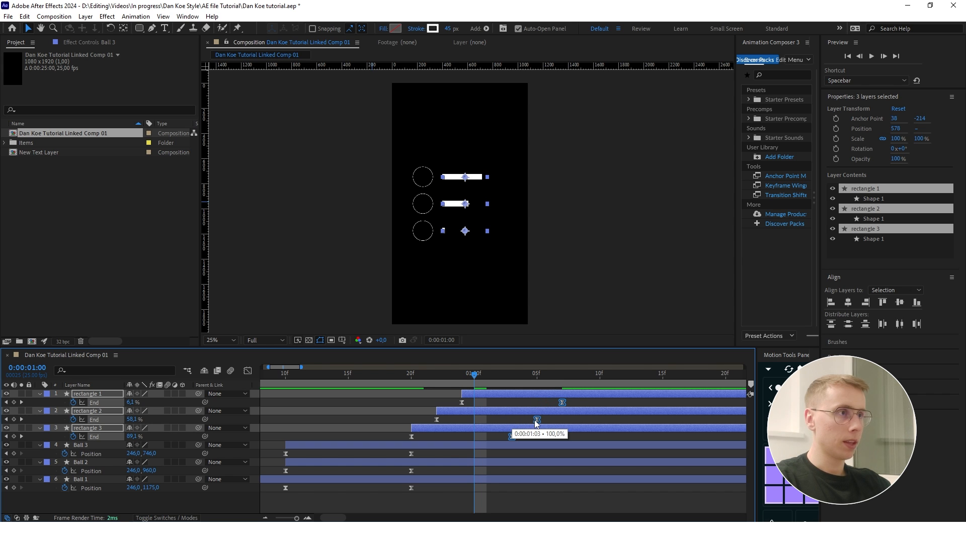
{"action": "left_click_drag", "start_coordinate": [473, 373], "coordinate": [376, 375]}
{"action": "left_click", "coordinate": [330, 400]}
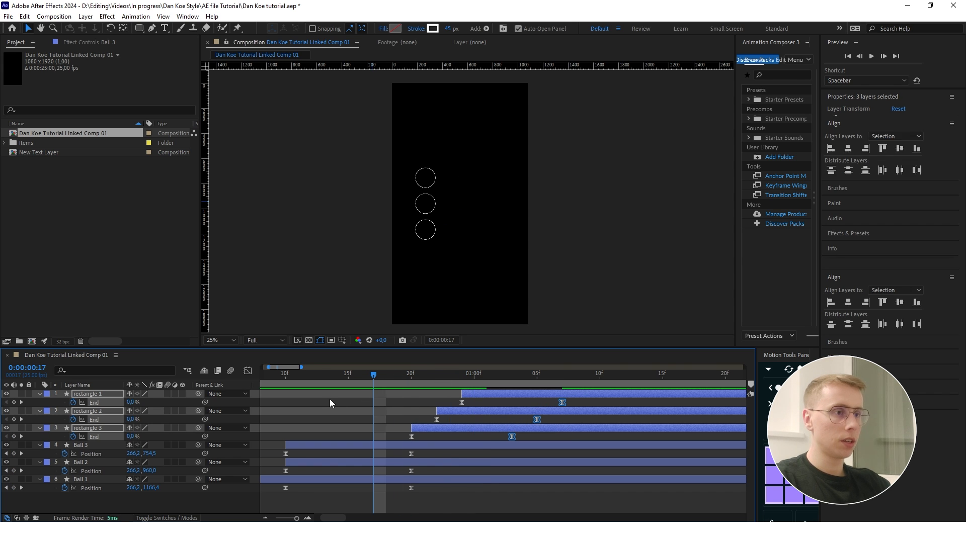
{"action": "key", "text": "space"}
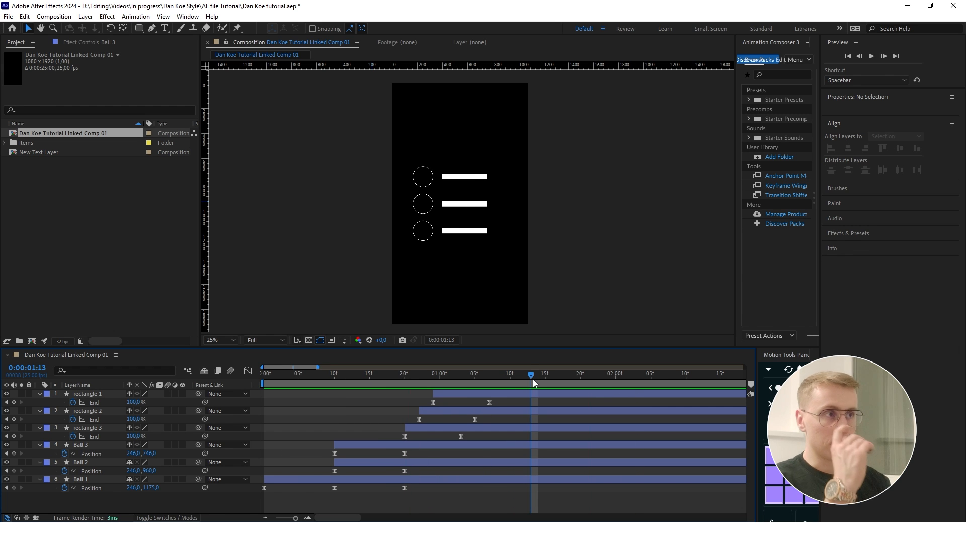
- Add a null object and parent all rectangle and ball layers to it
{"action": "left_click_drag", "start_coordinate": [490, 224], "coordinate": [516, 223]}
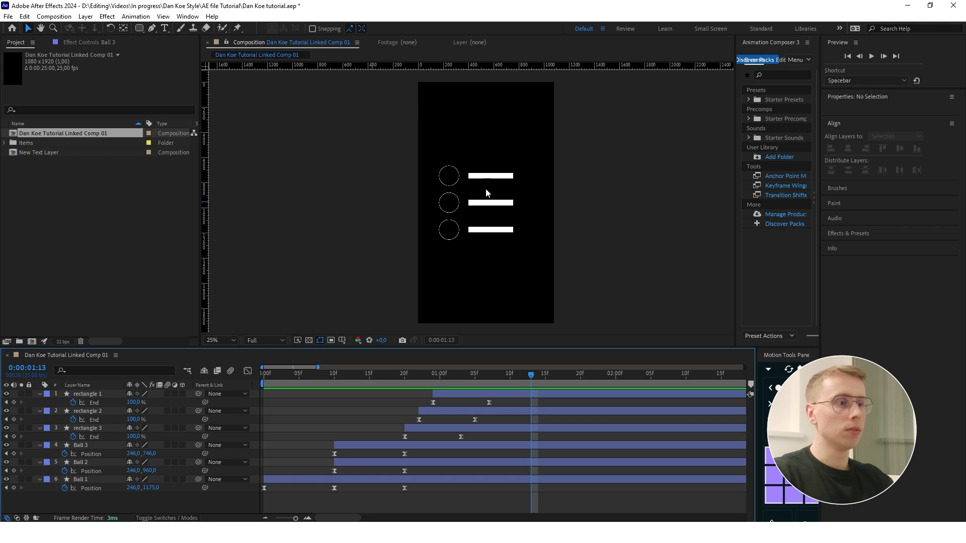
{"action": "right_click", "coordinate": [221, 498]}
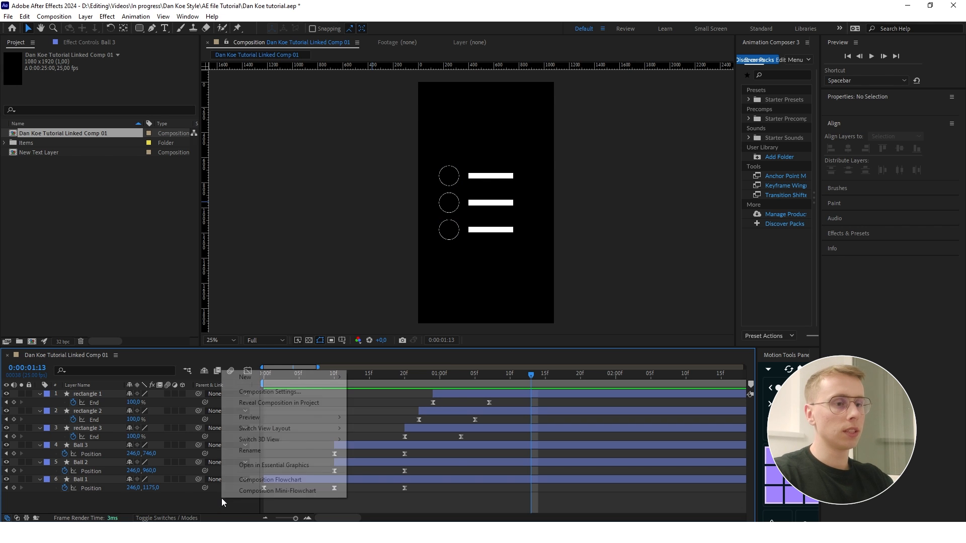
{"action": "mouse_move", "coordinate": [282, 377]}
{"action": "left_click", "coordinate": [403, 435]}
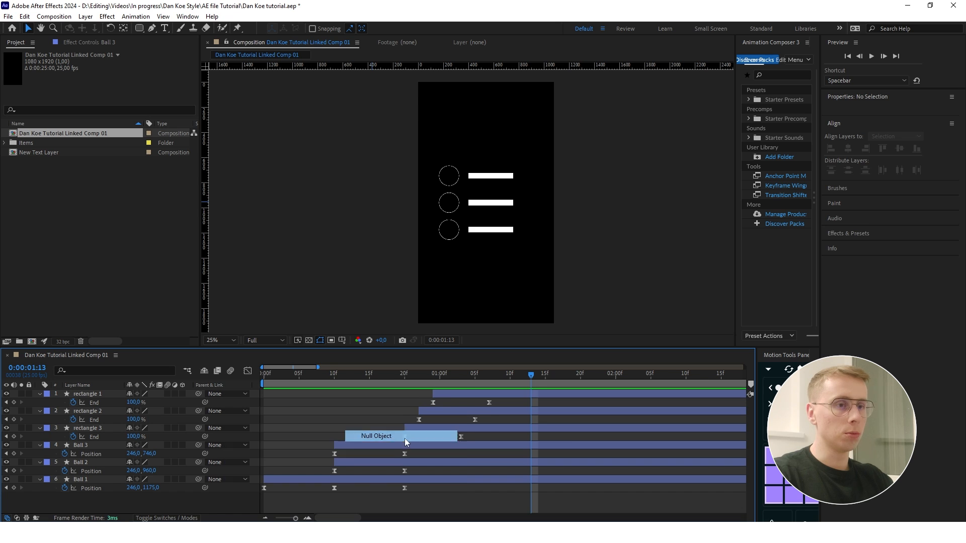
{"action": "left_click", "coordinate": [93, 403]}
{"action": "left_click", "coordinate": [83, 499], "text": "shift"}
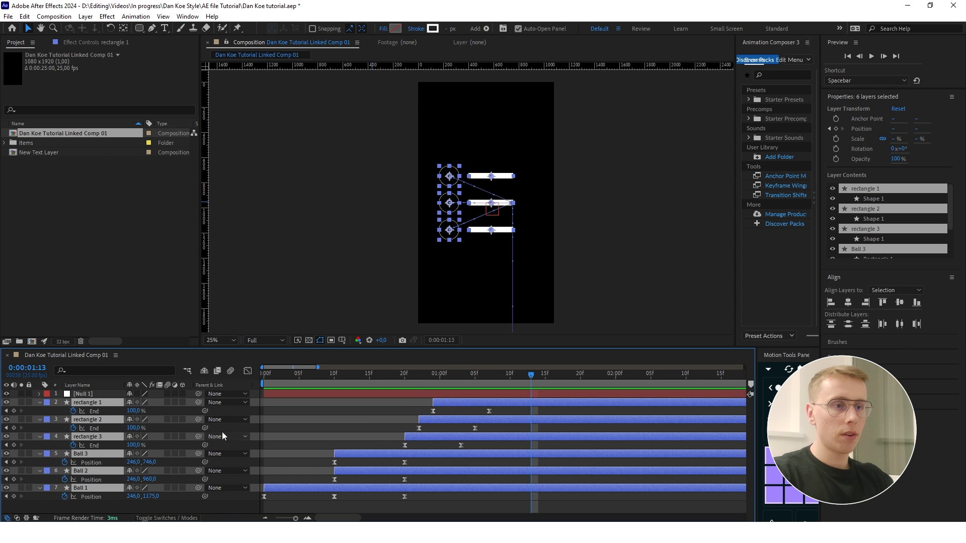
{"action": "left_click", "coordinate": [95, 402]}
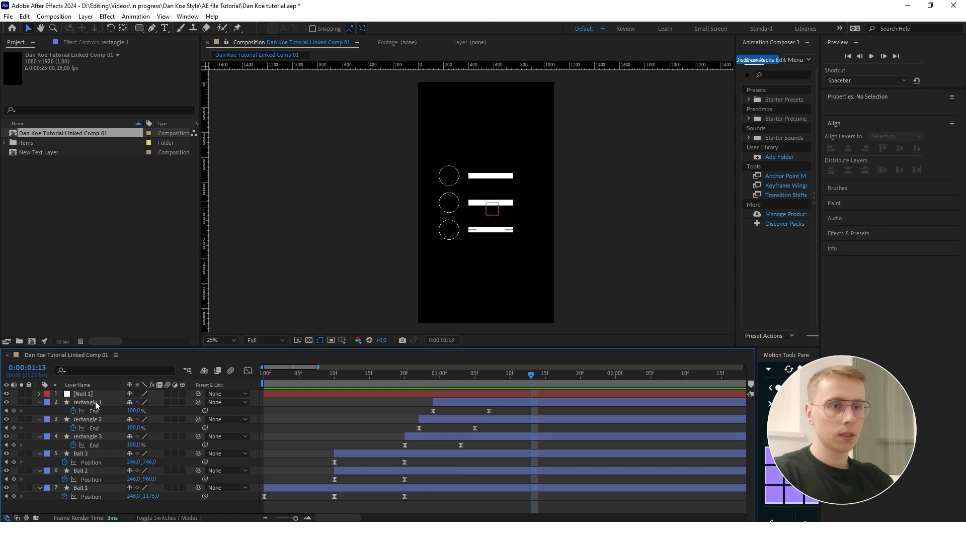
{"action": "left_click", "coordinate": [91, 487], "text": "shift"}
{"action": "mouse_move", "coordinate": [197, 402]}
{"action": "left_mouse_down"}
{"action": "mouse_move", "coordinate": [93, 393]}
{"action": "mouse_move", "coordinate": [185, 402]}
{"action": "left_mouse_up"}
- Shift the whole layout by setting the null's Position to 640, 960, delete the null, and play the animation from the start
{"action": "left_click", "coordinate": [133, 397]}
{"action": "key", "text": "p"}
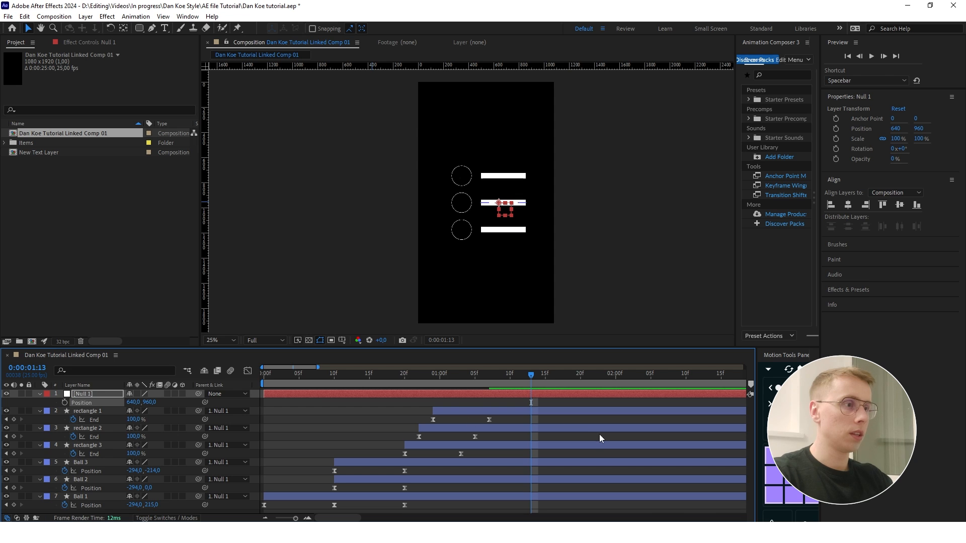
{"action": "left_click", "coordinate": [319, 395]}
{"action": "key", "text": "Delete"}
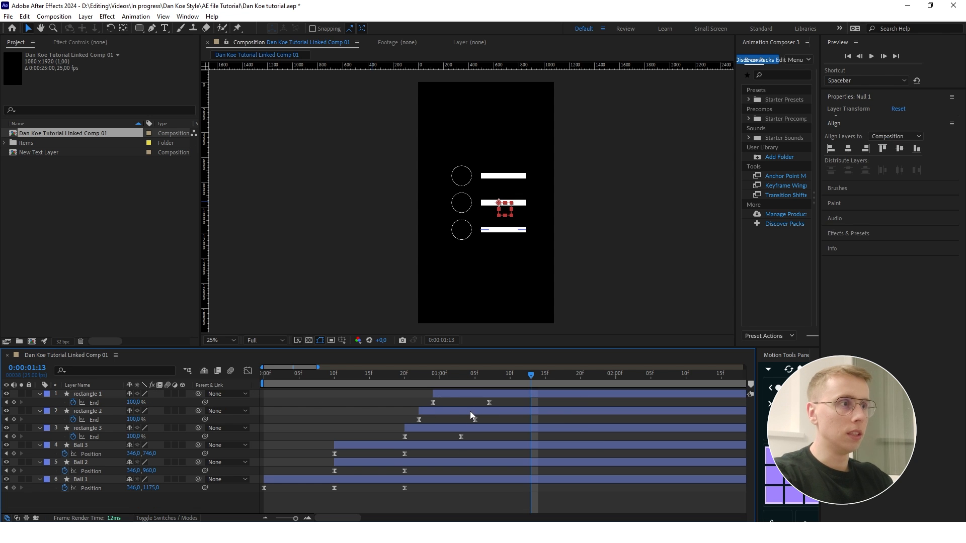
{"action": "left_click_drag", "start_coordinate": [530, 376], "coordinate": [264, 387]}
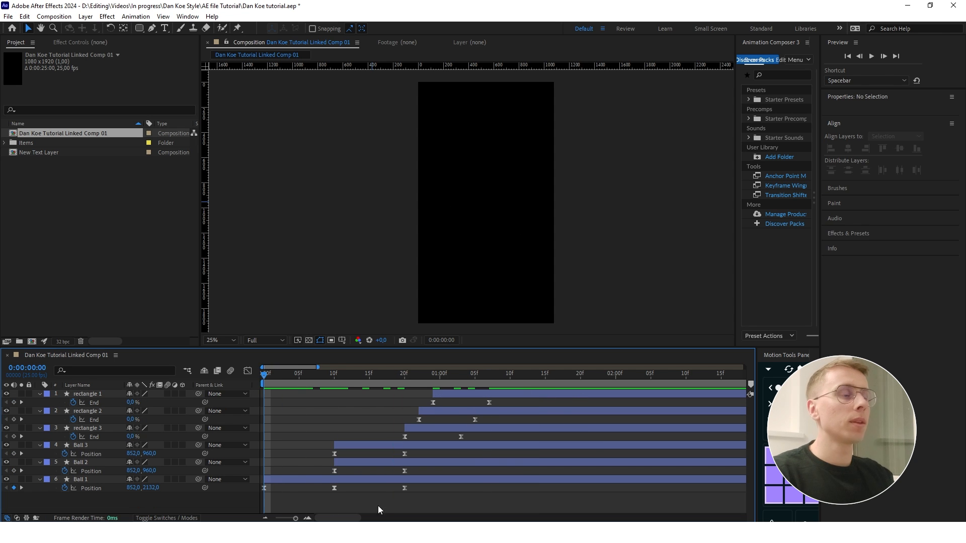
{"action": "key", "text": "space"}
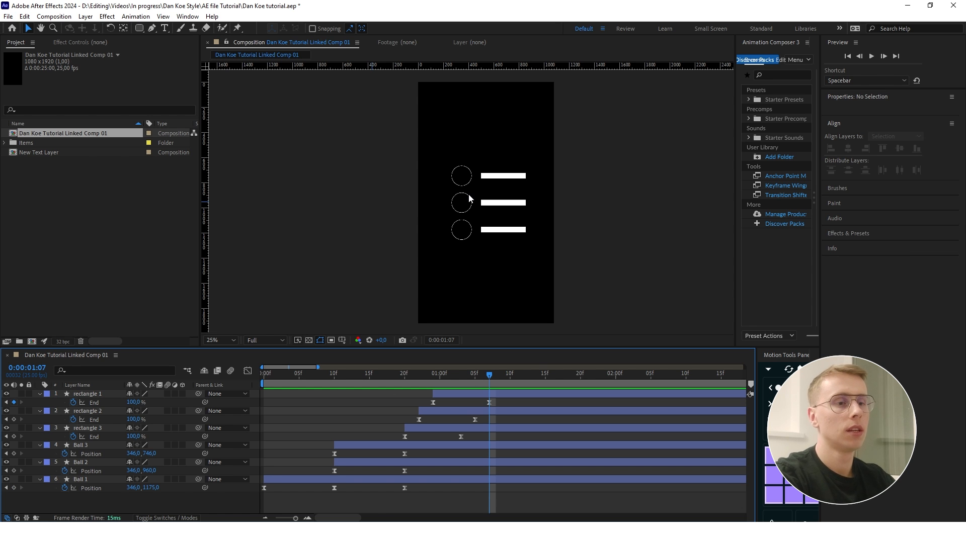
- Create a new null object, parent all rectangle and ball layers to it, and trim the null's start to 1:07
{"action": "right_click", "coordinate": [100, 507]}
{"action": "left_click", "coordinate": [268, 445]}
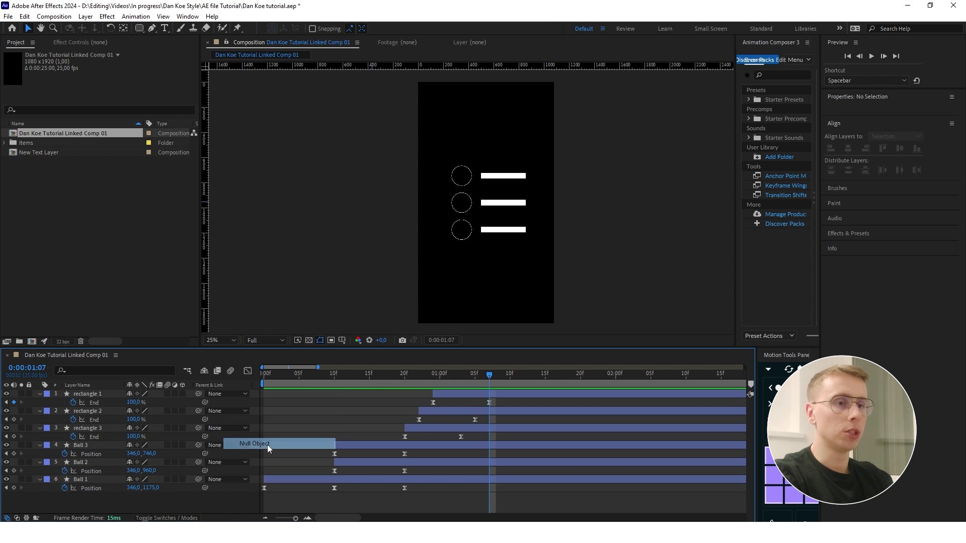
{"action": "left_click", "coordinate": [91, 402]}
{"action": "left_click", "coordinate": [81, 487], "text": "shift"}
{"action": "left_click_drag", "start_coordinate": [171, 399], "coordinate": [83, 394]}
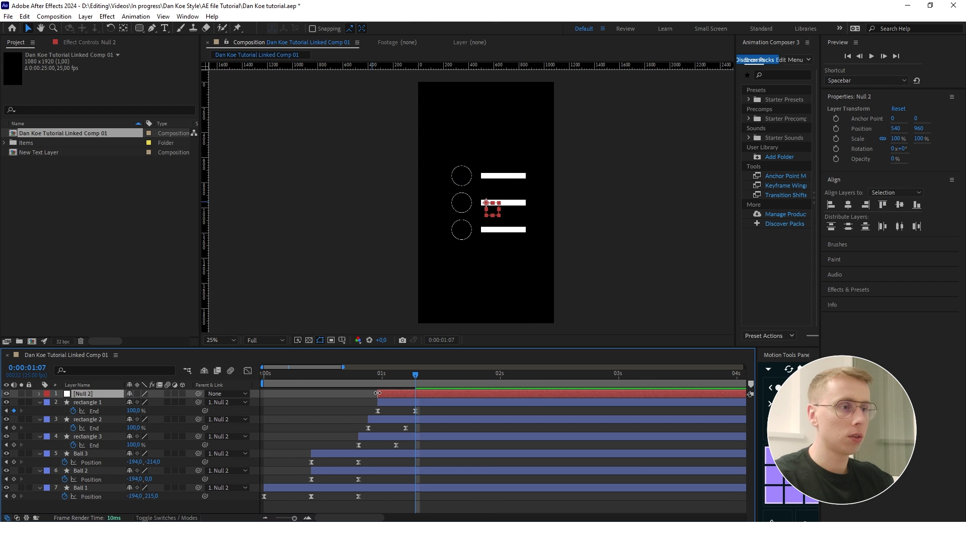
{"action": "mouse_move", "coordinate": [416, 375]}
{"action": "left_mouse_down"}
{"action": "mouse_move", "coordinate": [378, 377]}
{"action": "mouse_move", "coordinate": [416, 392]}
{"action": "mouse_move", "coordinate": [398, 377]}
{"action": "mouse_move", "coordinate": [416, 378]}
{"action": "left_mouse_up"}
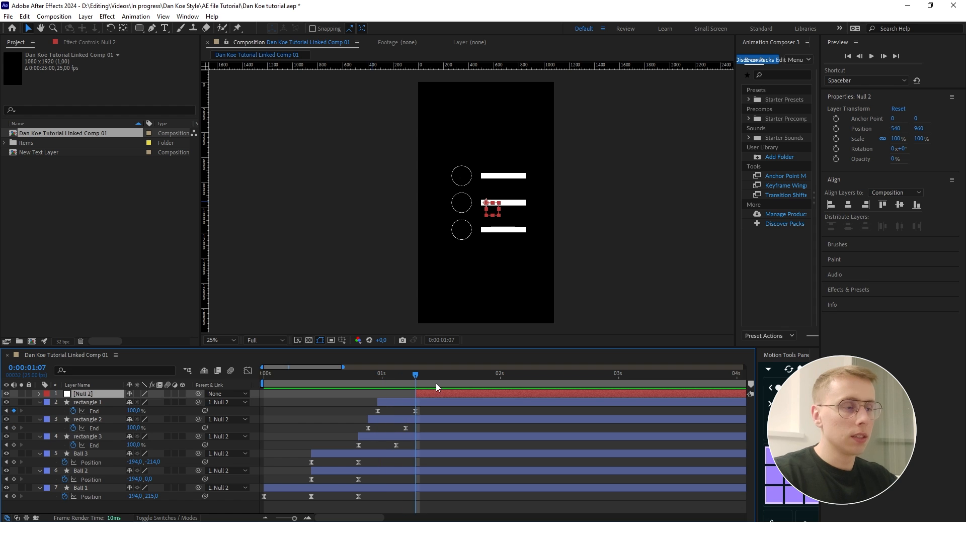
- Add Scale and Position keyframes to the null at 1:11
{"action": "left_click", "coordinate": [435, 383]}
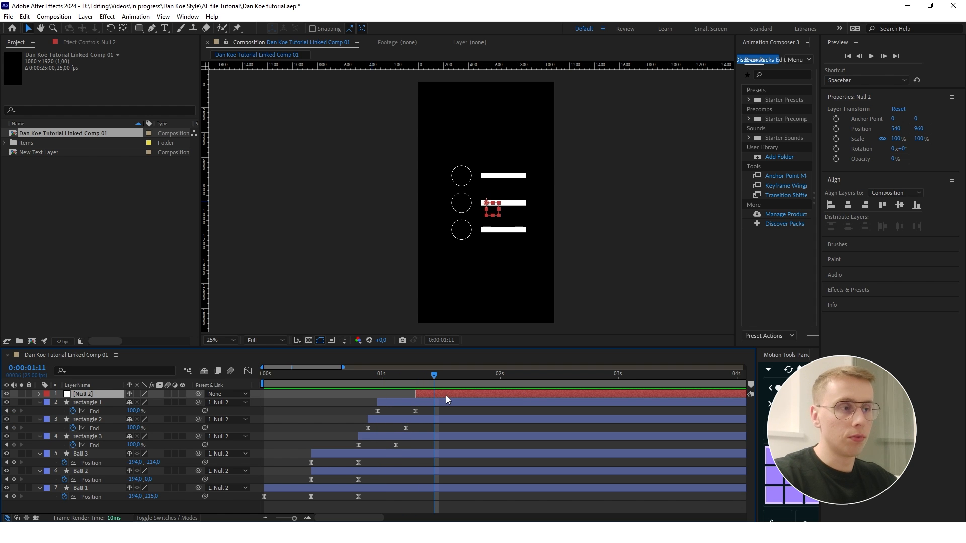
{"action": "key", "text": "alt+shift+s"}
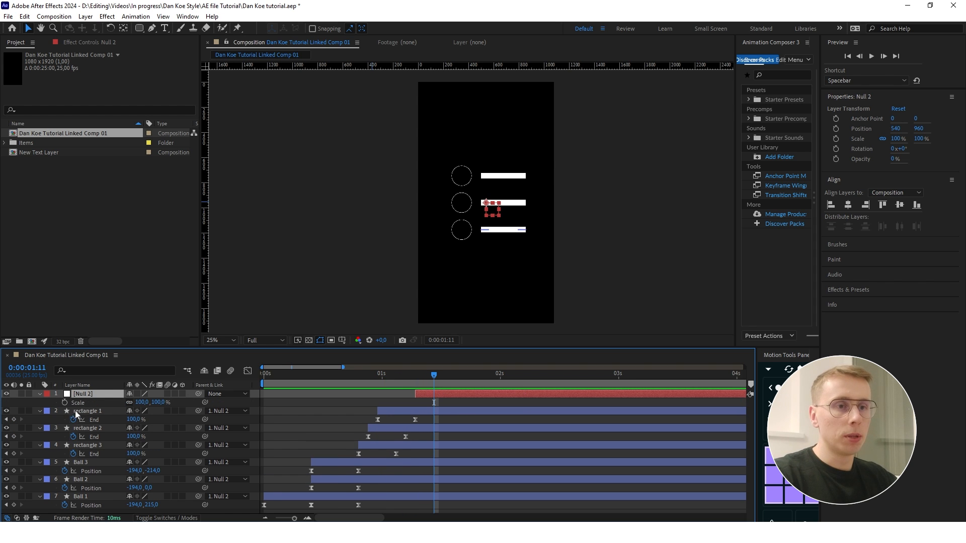
{"action": "left_click", "coordinate": [65, 402]}
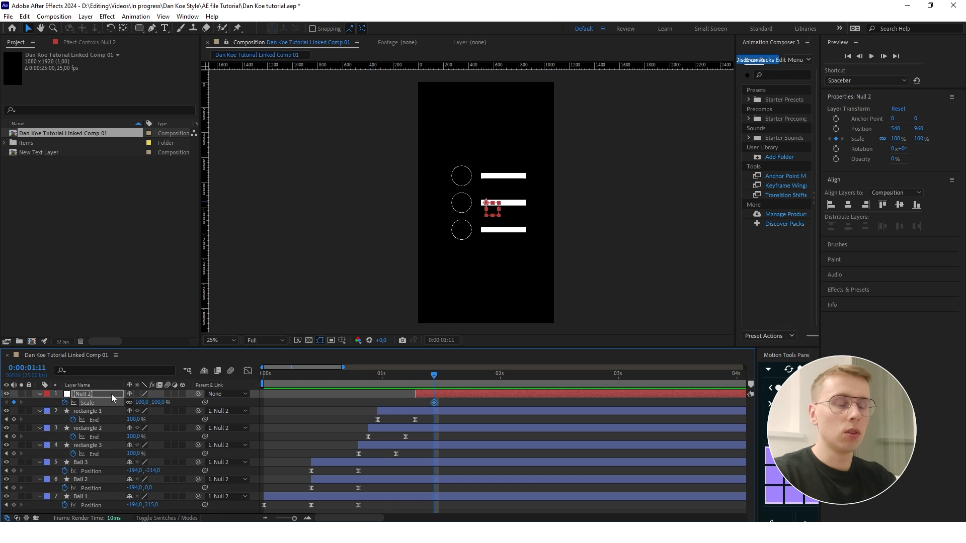
{"action": "key", "text": "alt+shift+p"}
{"action": "left_click", "coordinate": [89, 402]}
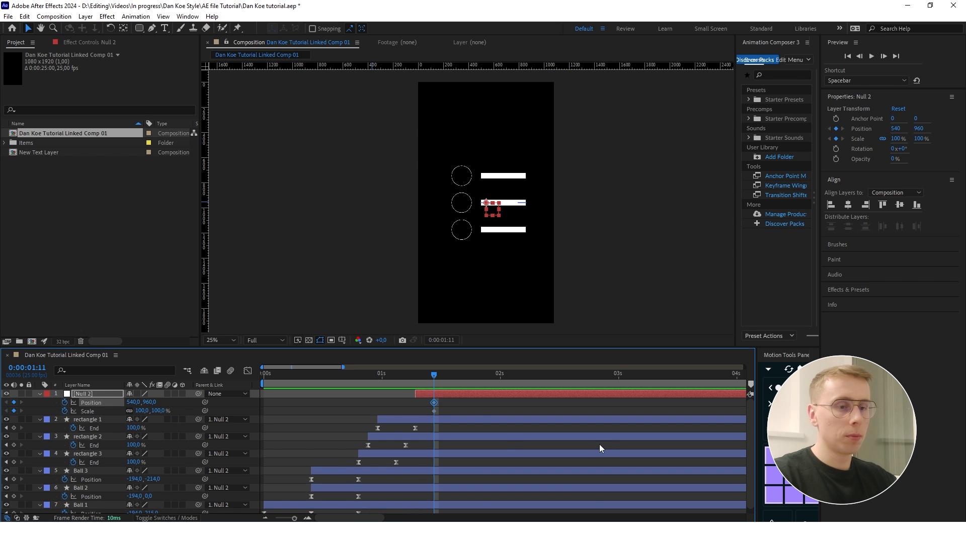
- Keyframe the null at 1:21 with Position 1231, 960 and Scale 347%, and preview the zoom onto the circles
{"action": "key", "text": "shift+Page_Down"}
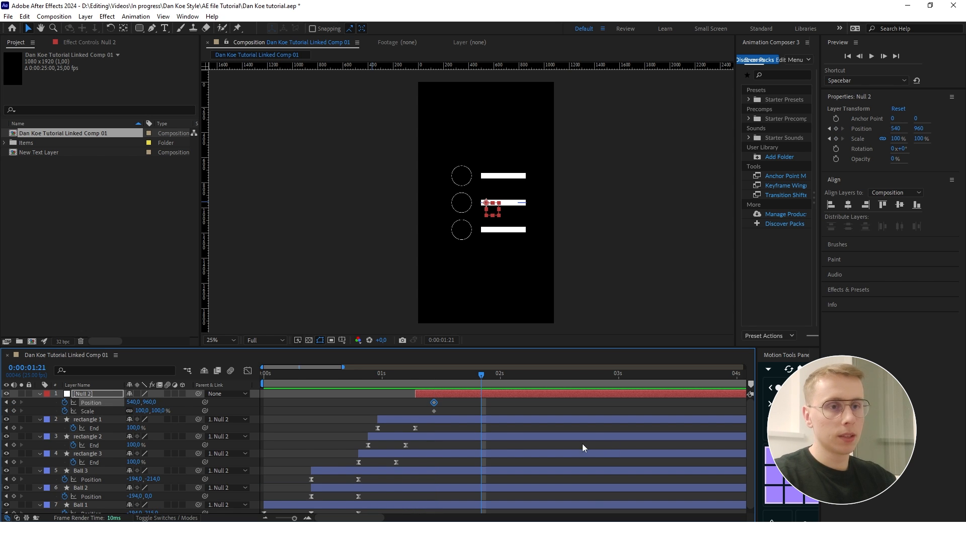
{"action": "left_click", "coordinate": [14, 403]}
{"action": "left_click", "coordinate": [14, 411]}
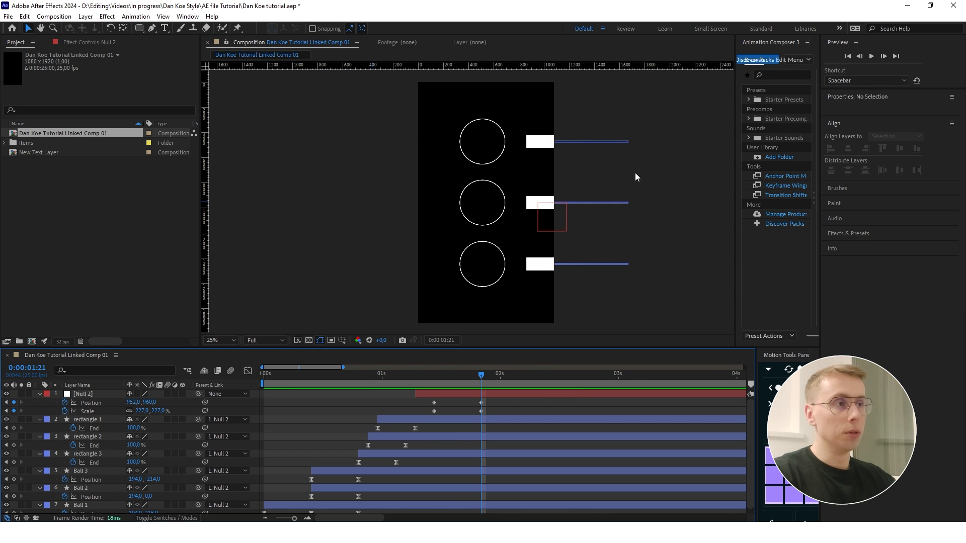
{"action": "left_click", "coordinate": [516, 394]}
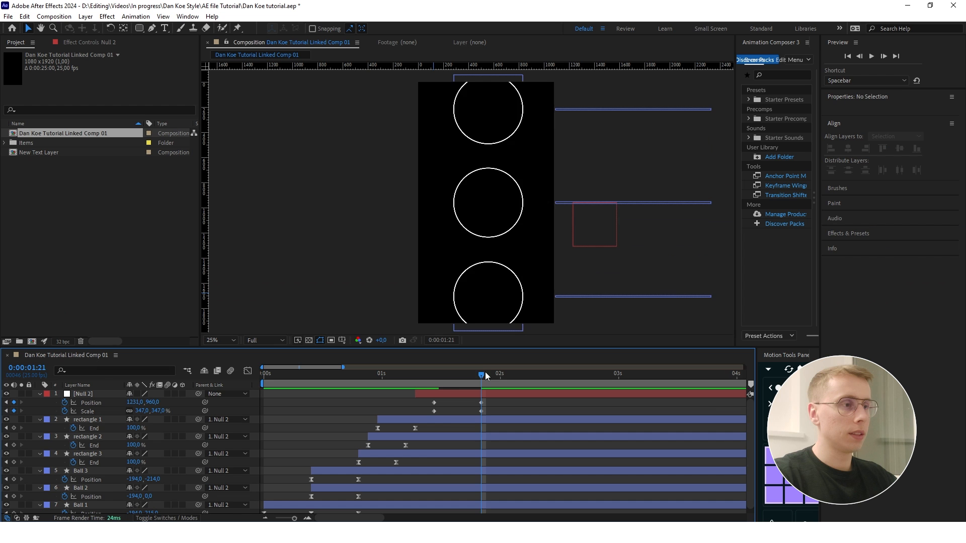
{"action": "left_click_drag", "start_coordinate": [930, 256], "coordinate": [818, 259]}
{"action": "key", "text": "space"}
{"action": "left_click_drag", "start_coordinate": [500, 373], "coordinate": [406, 375]}
{"action": "key", "text": "space"}
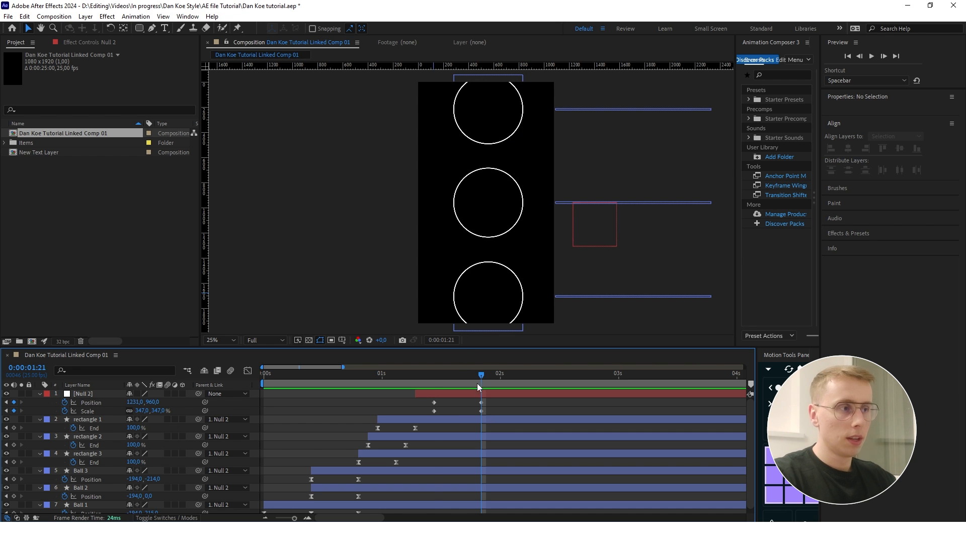
- Add Position and Opacity keyframes to both Ball 3 and Ball 1 at 1:11
{"action": "left_click", "coordinate": [434, 376]}
{"action": "left_click", "coordinate": [442, 392]}
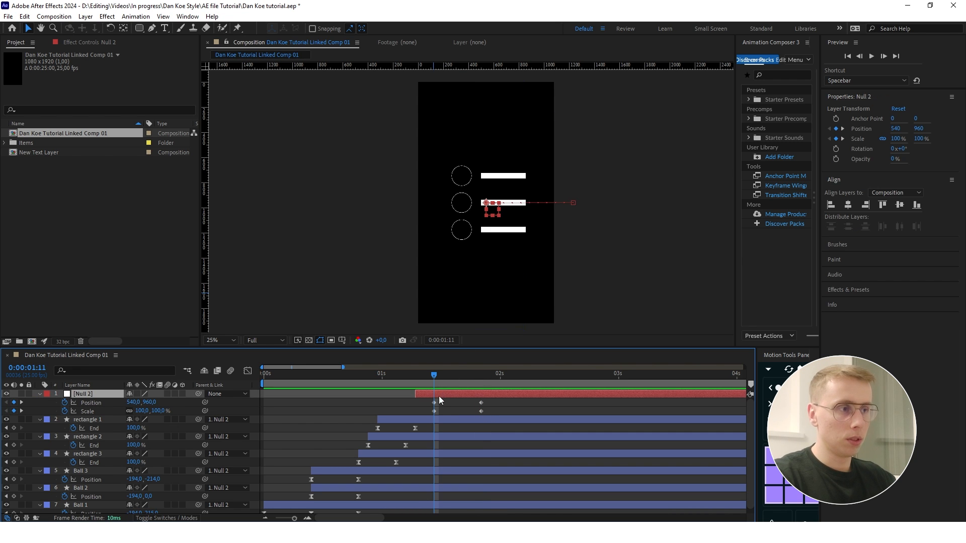
{"action": "left_click", "coordinate": [435, 469]}
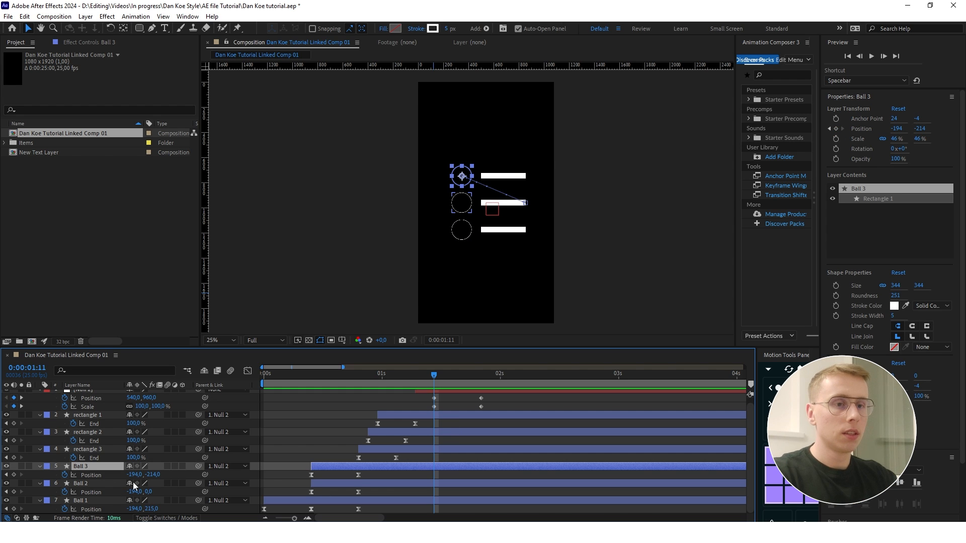
{"action": "left_click", "coordinate": [14, 475]}
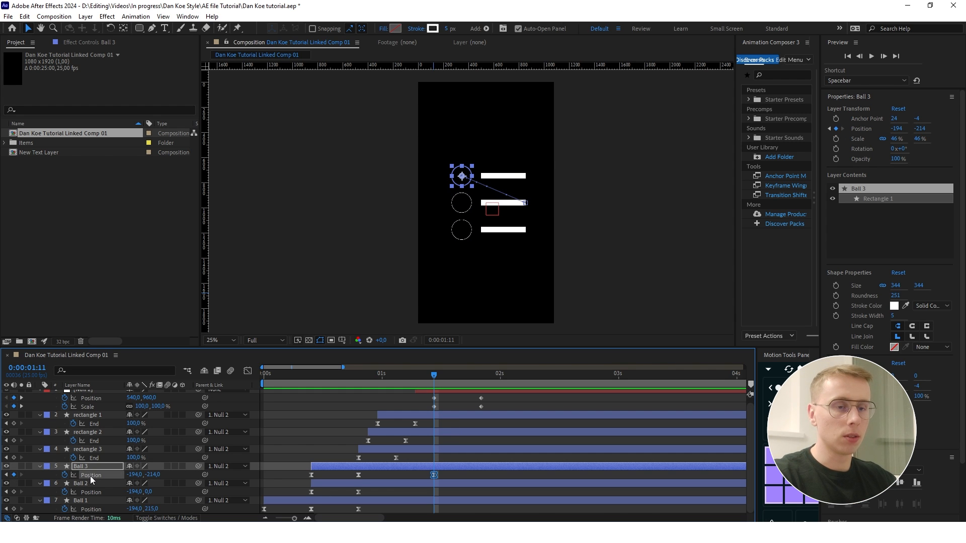
{"action": "key", "text": "shift+t"}
{"action": "left_click", "coordinate": [65, 484]}
{"action": "key", "text": "ctrl+c"}
{"action": "scroll", "coordinate": [455, 457], "scroll_direction": "down", "scroll_amount": 1}
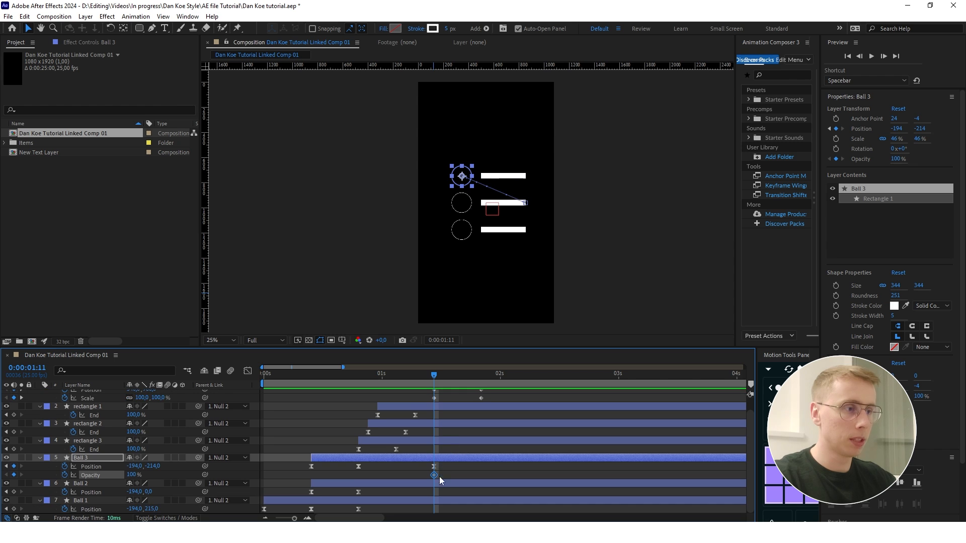
{"action": "left_click", "coordinate": [439, 500]}
{"action": "key", "text": "ctrl+v"}
- Add Position and Opacity keyframes at 1:21 for Ball 3 and Ball 1
{"action": "left_click_drag", "start_coordinate": [433, 376], "coordinate": [481, 376]}
{"action": "scroll", "coordinate": [490, 422], "scroll_direction": "up", "scroll_amount": 1}
{"action": "scroll", "coordinate": [502, 410], "scroll_direction": "down", "scroll_amount": 1}
{"action": "left_click_drag", "start_coordinate": [13, 459], "coordinate": [14, 467]}
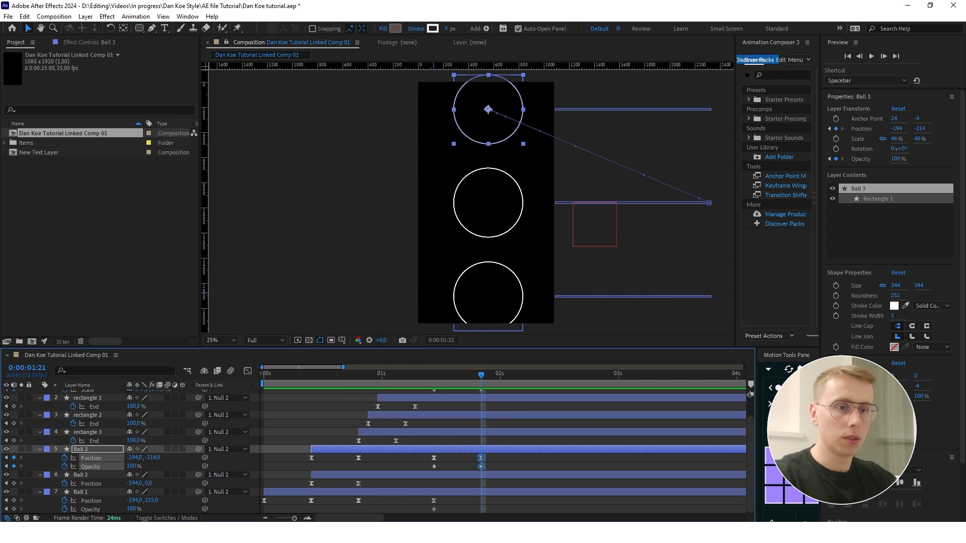
{"action": "left_click_drag", "start_coordinate": [14, 501], "coordinate": [13, 510]}
- Move the outer circles out of frame at 1:21 by setting Ball 3's Y position to -393 and Ball 1's to 392
{"action": "left_click_drag", "start_coordinate": [154, 457], "coordinate": [132, 453]}
{"action": "scroll", "coordinate": [503, 256], "scroll_direction": "down", "scroll_amount": 1}
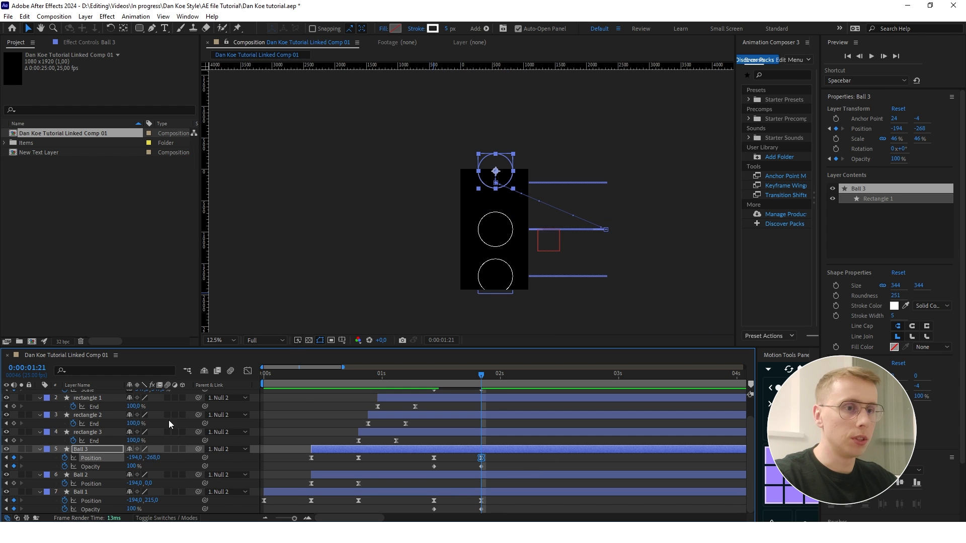
{"action": "left_click_drag", "start_coordinate": [155, 457], "coordinate": [91, 456]}
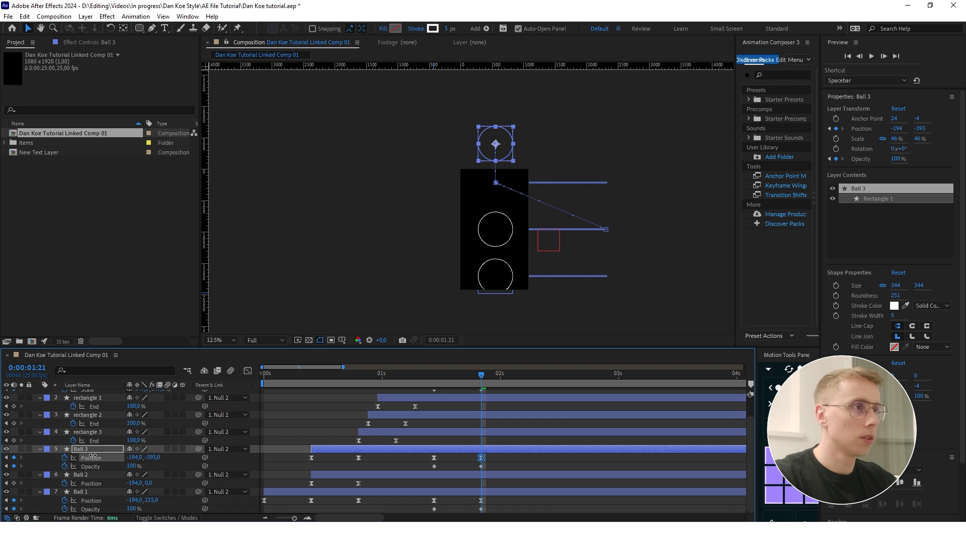
{"action": "left_click", "coordinate": [158, 499]}
{"action": "left_click_drag", "start_coordinate": [158, 500], "coordinate": [242, 500]}
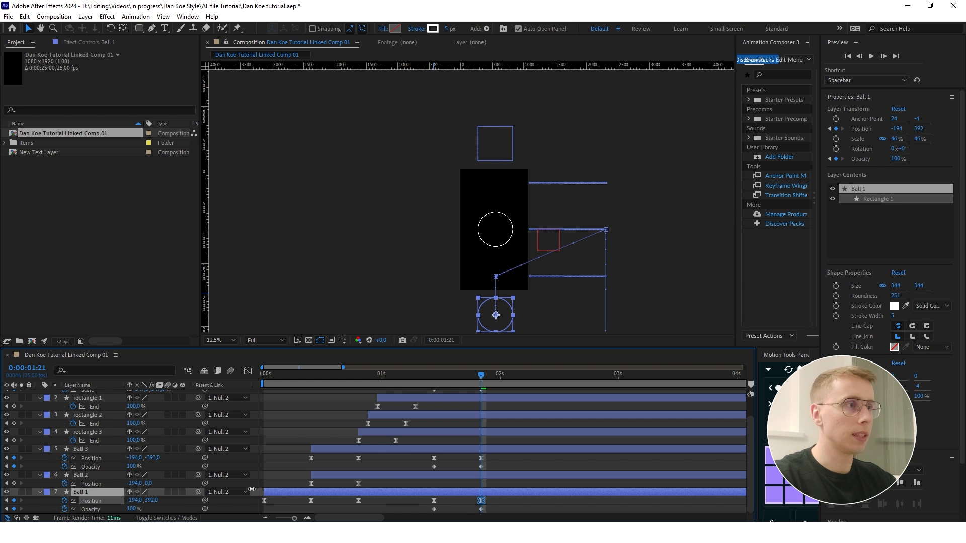
- Set the Opacity of Ball 3 and Ball 1 to 0% at 1:21 and preview the fade-out
{"action": "left_click", "coordinate": [482, 467]}
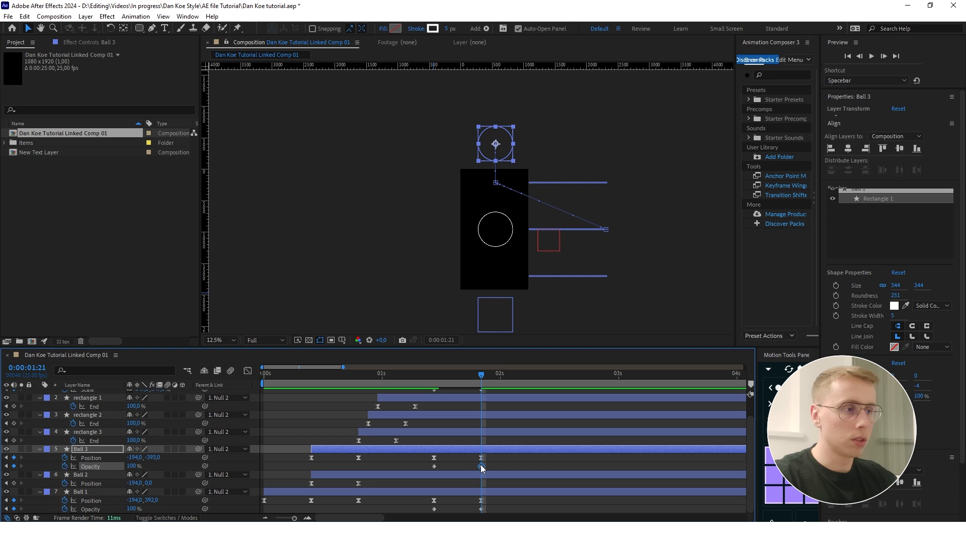
{"action": "left_click", "coordinate": [137, 466]}
{"action": "type", "text": "0"}
{"action": "key", "text": "Return"}
{"action": "left_click", "coordinate": [132, 509]}
{"action": "type", "text": "0"}
{"action": "key", "text": "Return"}
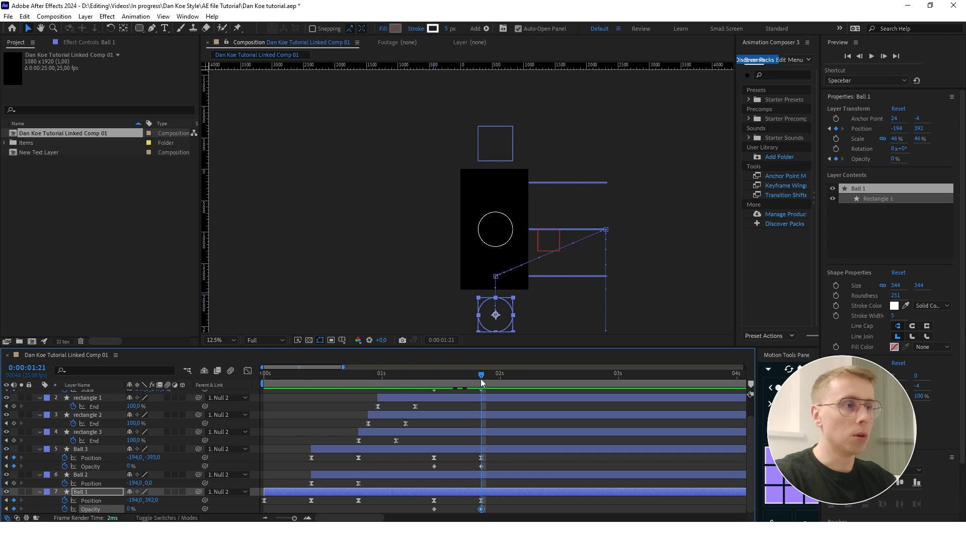
{"action": "left_click_drag", "start_coordinate": [481, 375], "coordinate": [417, 379]}
{"action": "key", "text": "space"}
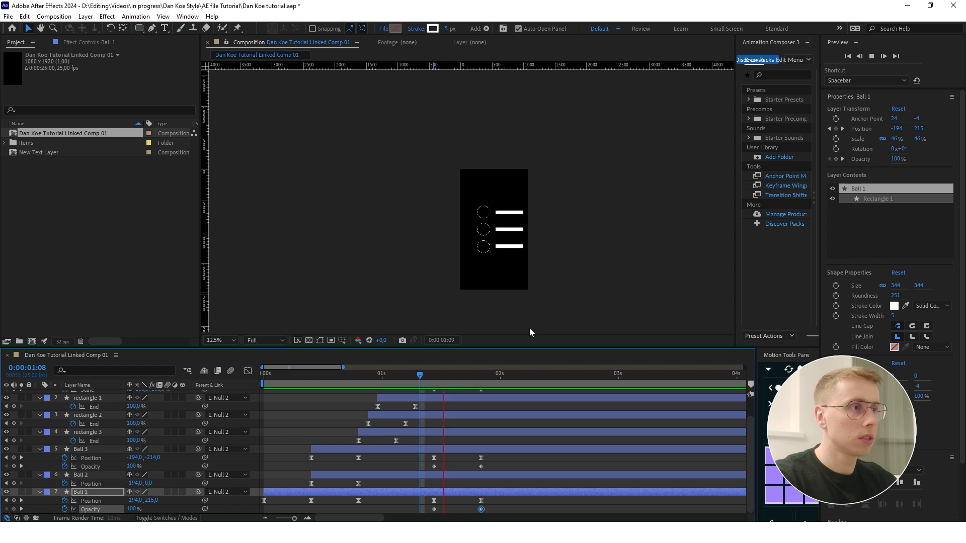
{"action": "left_click_drag", "start_coordinate": [528, 376], "coordinate": [482, 378]}
- Easy Ease Ball 3's two Opacity keyframes and lengthen the ending influence in the speed graph so the fade peaks early
{"action": "left_click_drag", "start_coordinate": [507, 464], "coordinate": [421, 469]}
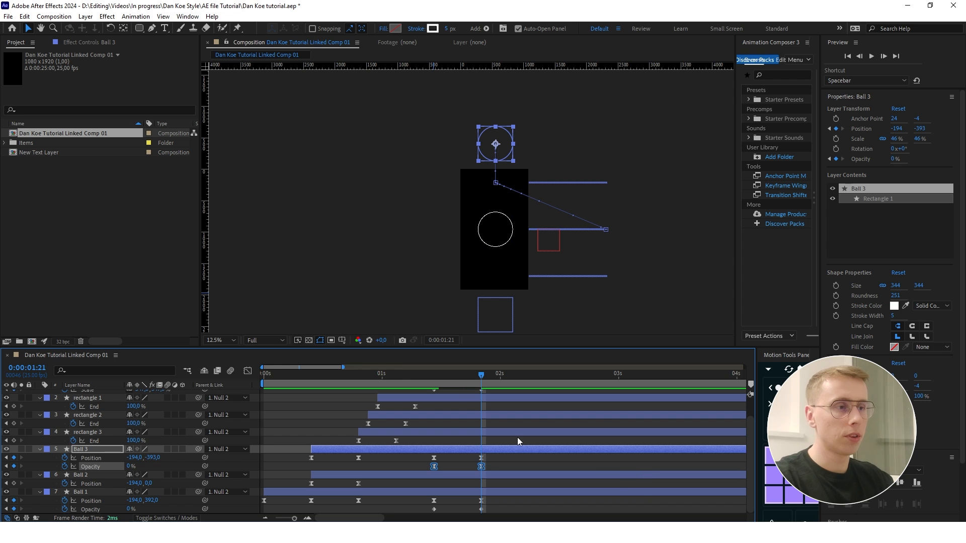
{"action": "left_click", "coordinate": [248, 371]}
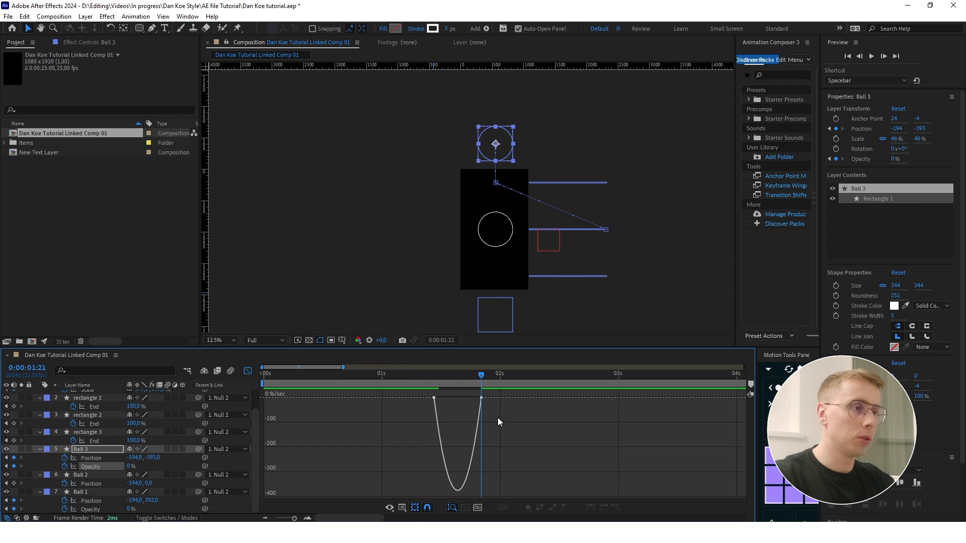
{"action": "left_click_drag", "start_coordinate": [558, 421], "coordinate": [401, 391]}
{"action": "left_click_drag", "start_coordinate": [489, 397], "coordinate": [456, 402]}
{"action": "left_click", "coordinate": [401, 375]}
{"action": "left_click", "coordinate": [247, 373]}
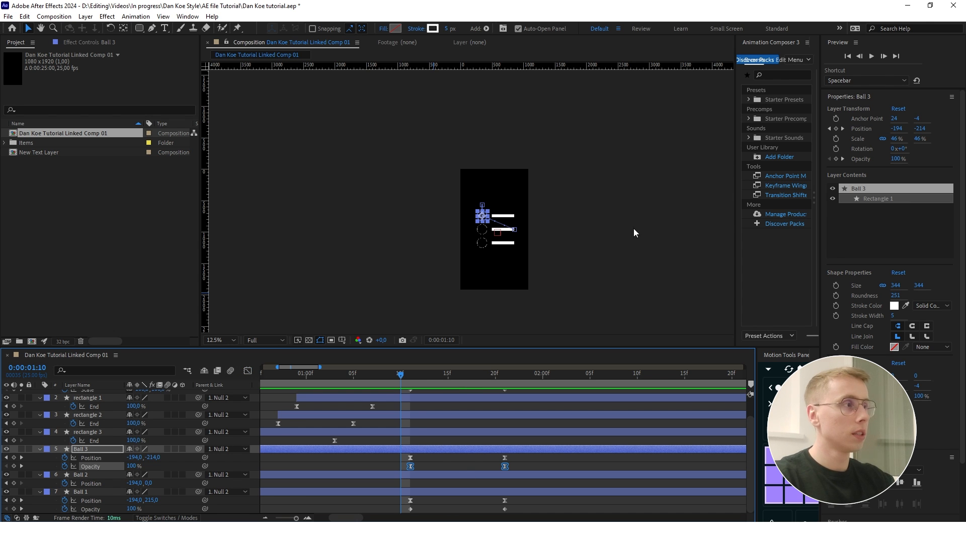
- Open the EaseCopy script and dock it below Animation Composer
{"action": "left_click", "coordinate": [188, 17]}
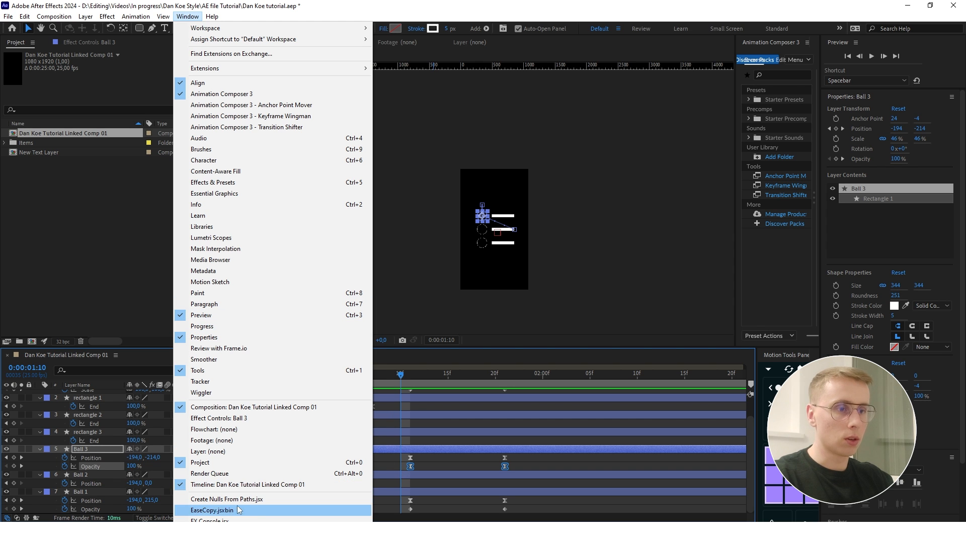
{"action": "left_click", "coordinate": [217, 510]}
{"action": "left_click_drag", "start_coordinate": [163, 73], "coordinate": [768, 271]}
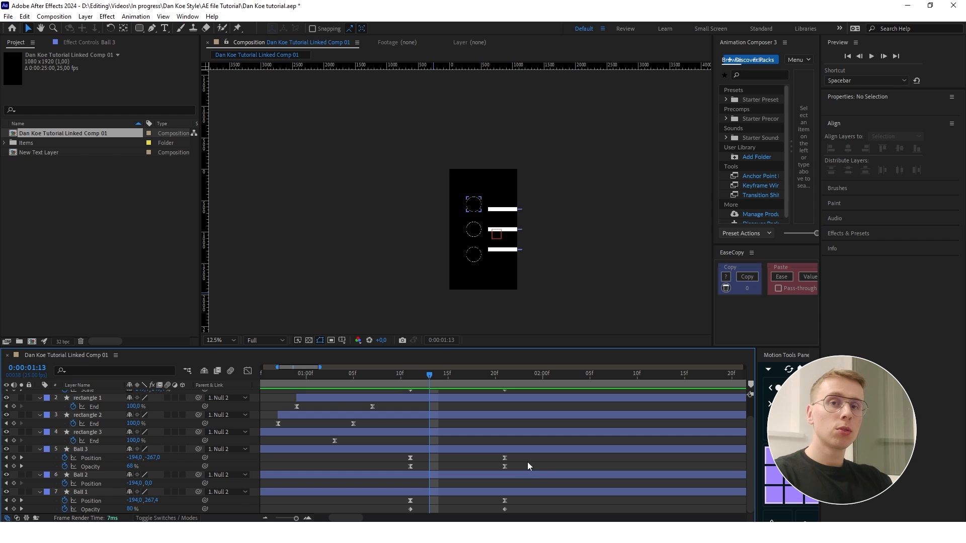
- Compare the Opacity speed graphs of Ball 3 and Ball 1
{"action": "left_click_drag", "start_coordinate": [523, 465], "coordinate": [394, 472]}
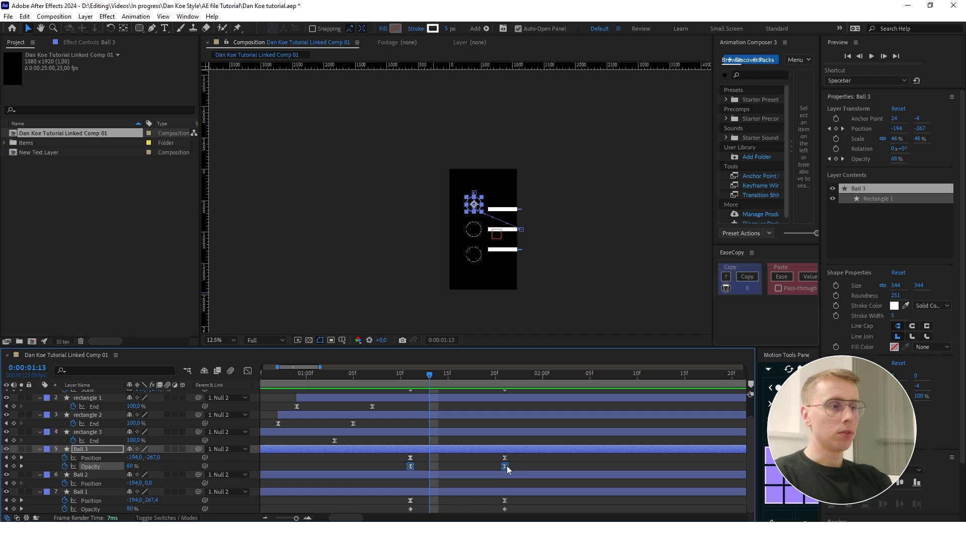
{"action": "left_click", "coordinate": [248, 372]}
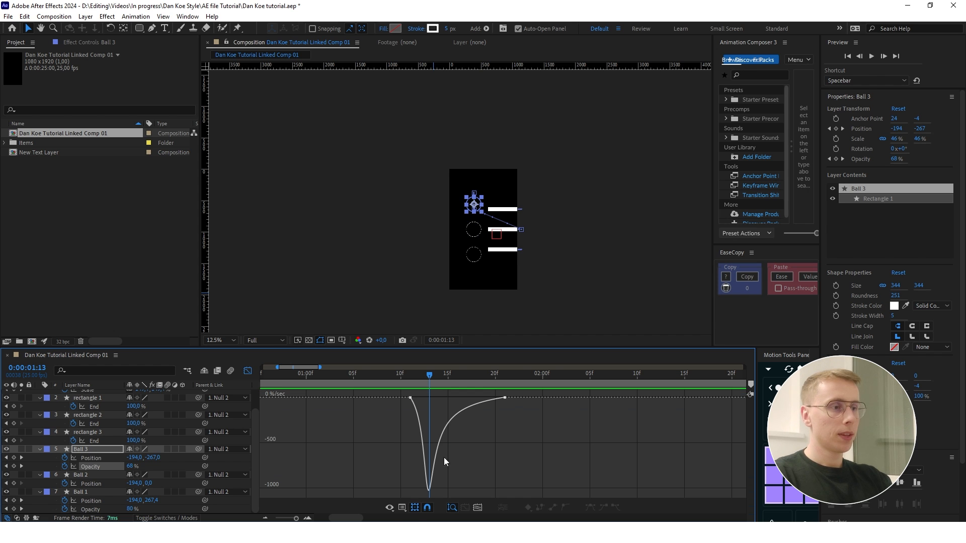
{"action": "left_click", "coordinate": [248, 372]}
{"action": "left_click_drag", "start_coordinate": [526, 505], "coordinate": [395, 521]}
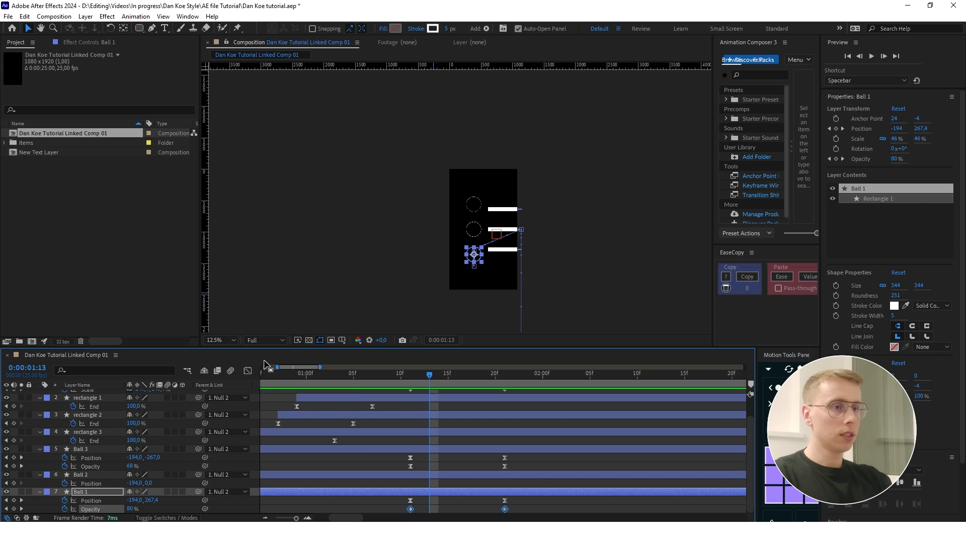
{"action": "left_click", "coordinate": [248, 371]}
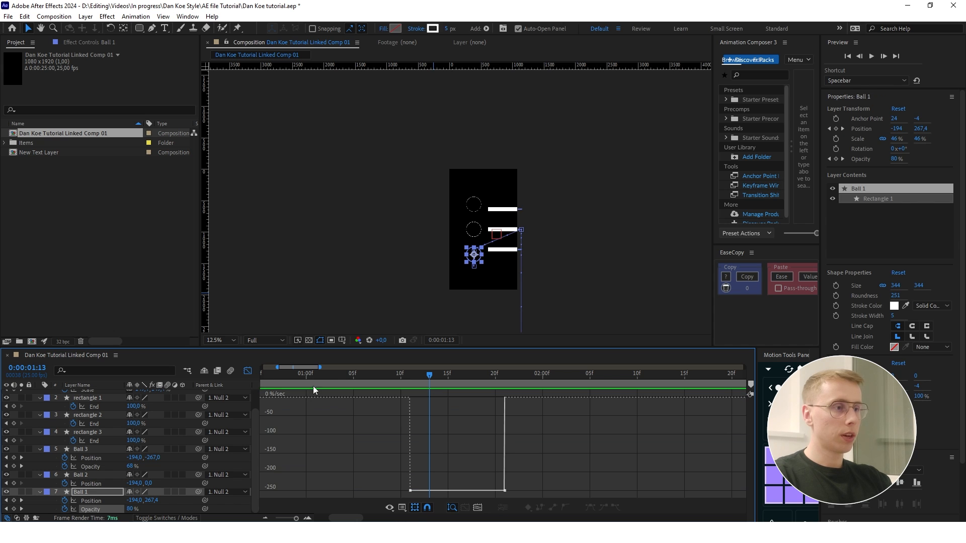
{"action": "left_click", "coordinate": [249, 371]}
- Copy the easing of Ball 3's Opacity keyframes with EaseCopy, paste it onto Ball 1's, and check the speed graph
{"action": "left_click_drag", "start_coordinate": [528, 458], "coordinate": [380, 473]}
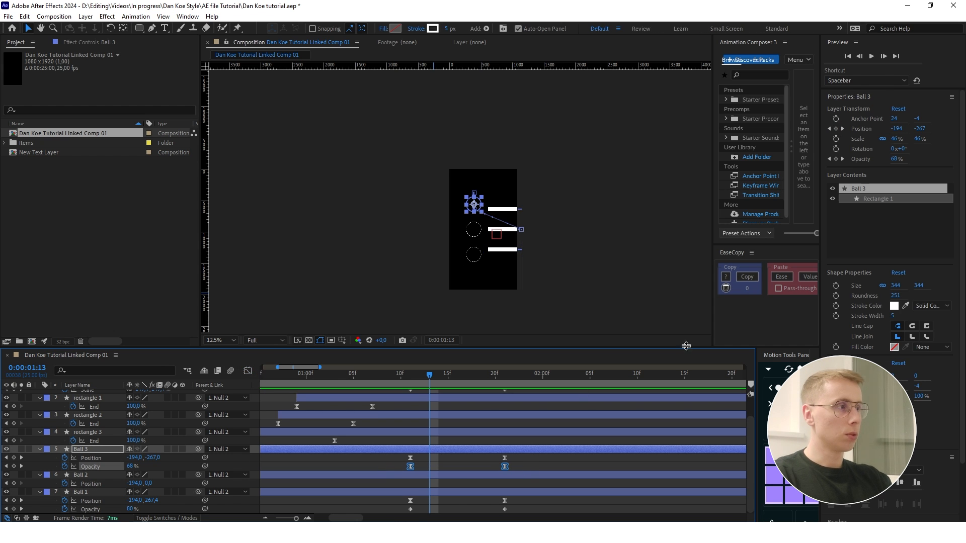
{"action": "left_click", "coordinate": [748, 278]}
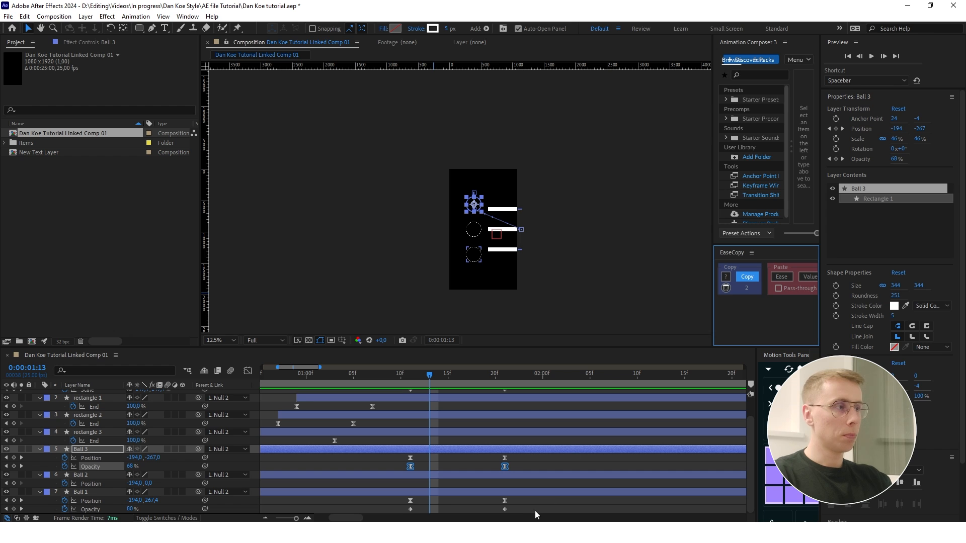
{"action": "left_click_drag", "start_coordinate": [540, 513], "coordinate": [384, 513]}
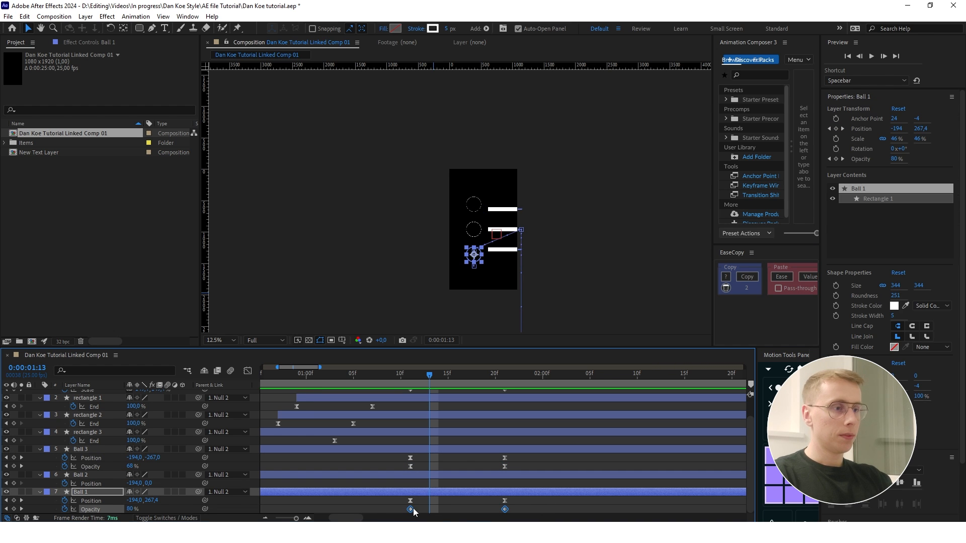
{"action": "left_click", "coordinate": [781, 277]}
{"action": "key", "text": "shift+F3"}
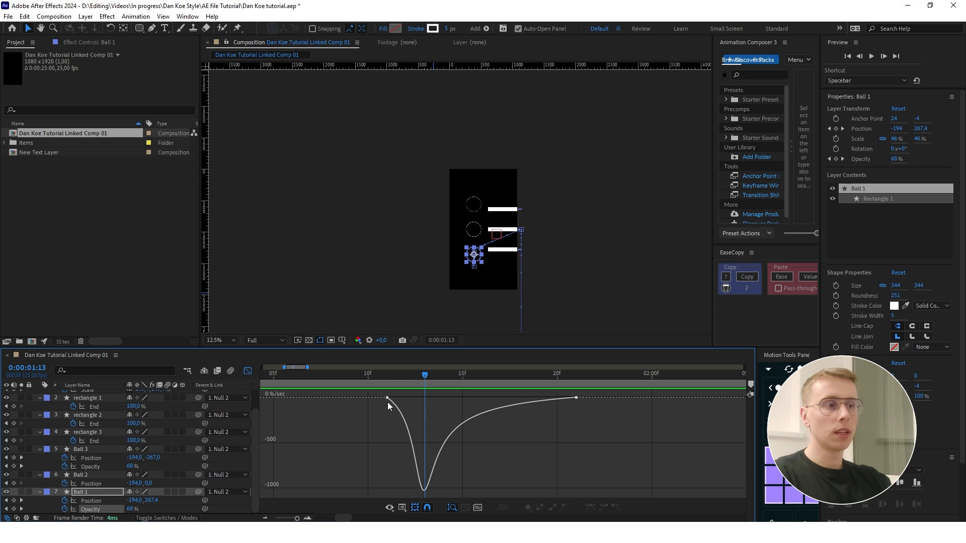
{"action": "key", "text": "shift+F3"}
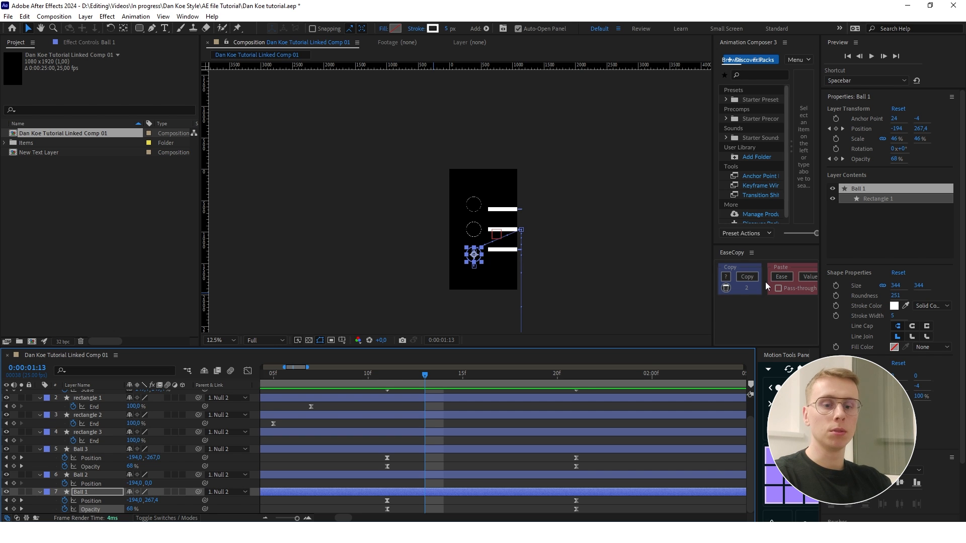
- Preview the zoom and the outer circles' exit from 1:10
{"action": "scroll", "coordinate": [453, 428], "scroll_direction": "up", "scroll_amount": 1}
{"action": "left_click", "coordinate": [369, 373]}
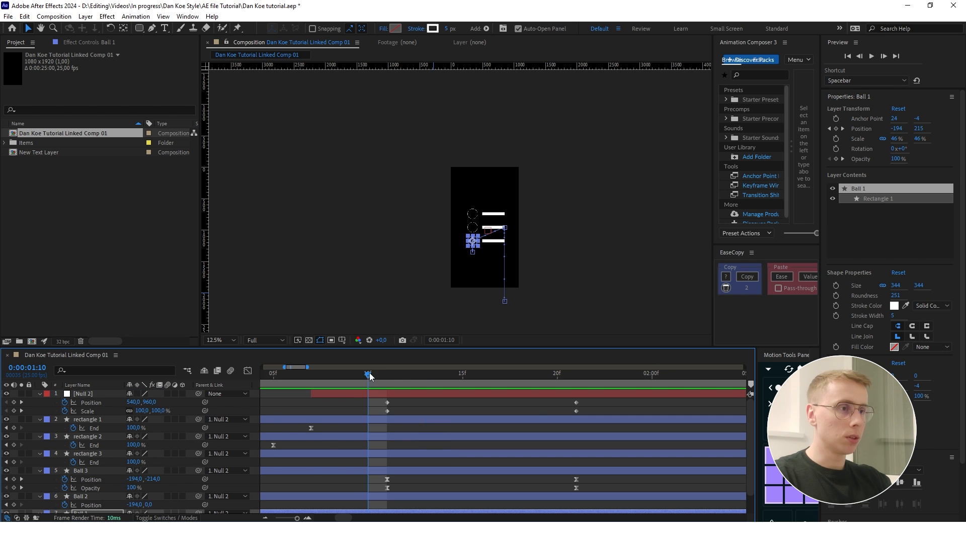
{"action": "key", "text": "space"}
{"action": "key", "text": "space"}
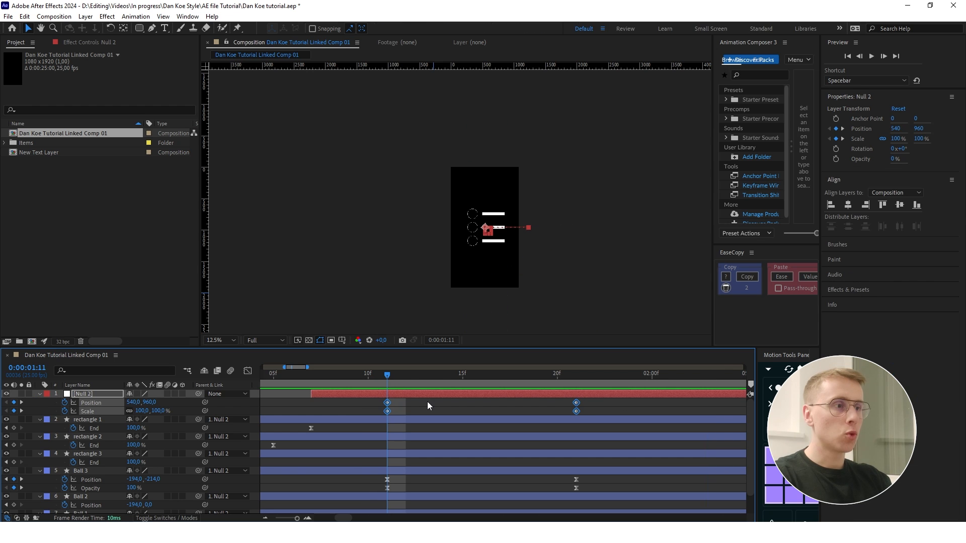
- Easy Ease Null 2's Position and Scale keyframes and raise the ending influence to 100% so the speed peaks early
{"action": "key", "text": "F9"}
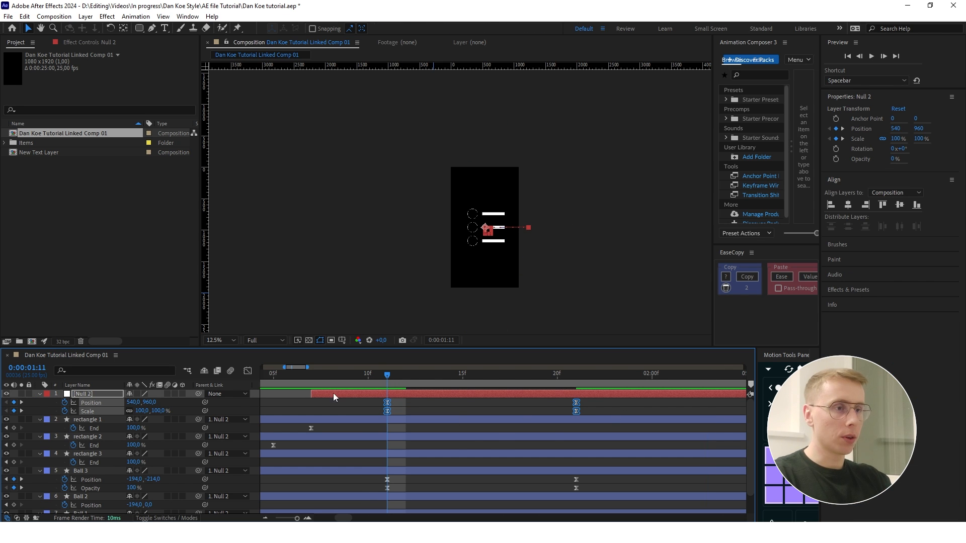
{"action": "left_click", "coordinate": [247, 371]}
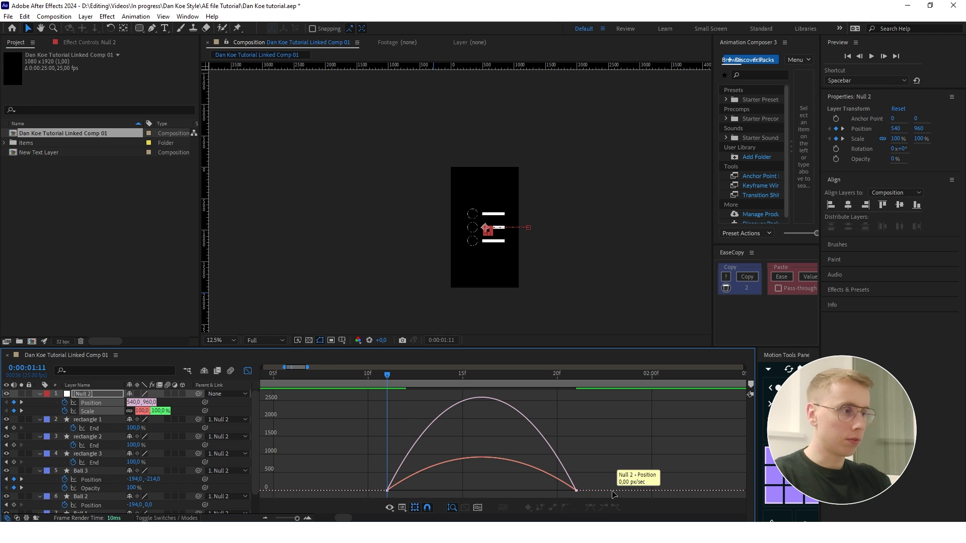
{"action": "left_click_drag", "start_coordinate": [528, 447], "coordinate": [599, 495]}
{"action": "left_click_drag", "start_coordinate": [513, 487], "coordinate": [479, 487]}
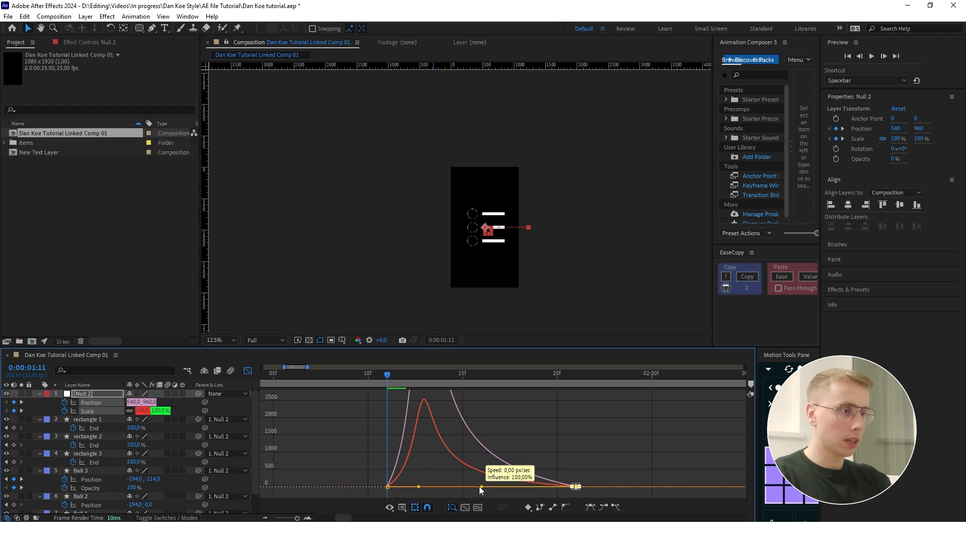
{"action": "left_click", "coordinate": [506, 451]}
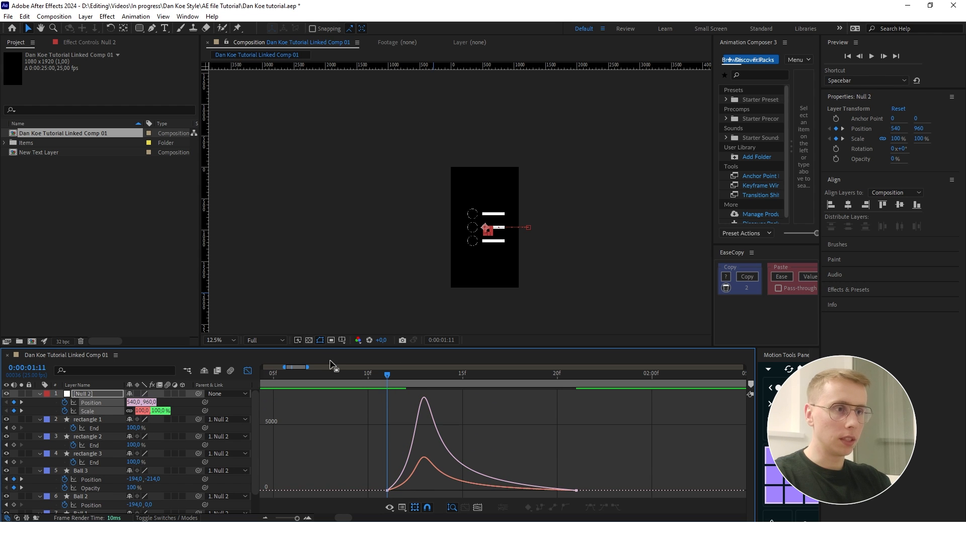
{"action": "left_click", "coordinate": [248, 371]}
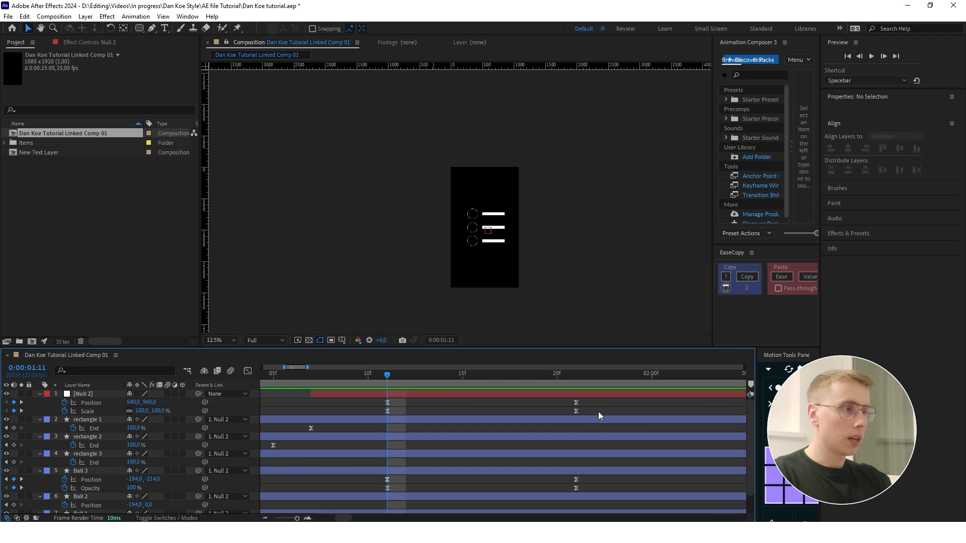
- Extend the starting influence of Null 2's Position and Scale easing so the speed peak shifts slightly toward the middle
{"action": "left_click_drag", "start_coordinate": [599, 416], "coordinate": [358, 400]}
{"action": "key", "text": "shift+F3"}
{"action": "left_click_drag", "start_coordinate": [410, 494], "coordinate": [433, 487]}
{"action": "left_click_drag", "start_coordinate": [563, 478], "coordinate": [597, 496]}
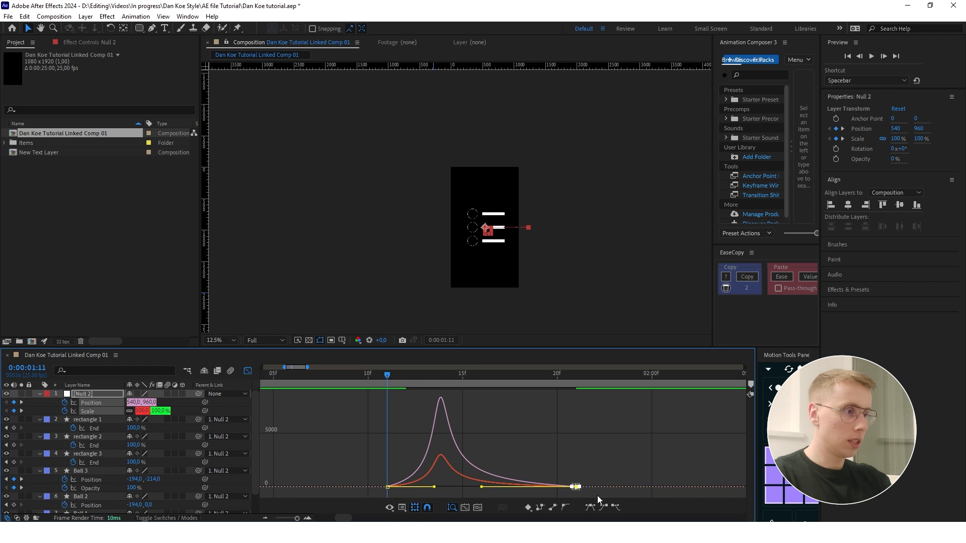
{"action": "left_click_drag", "start_coordinate": [481, 488], "coordinate": [544, 440]}
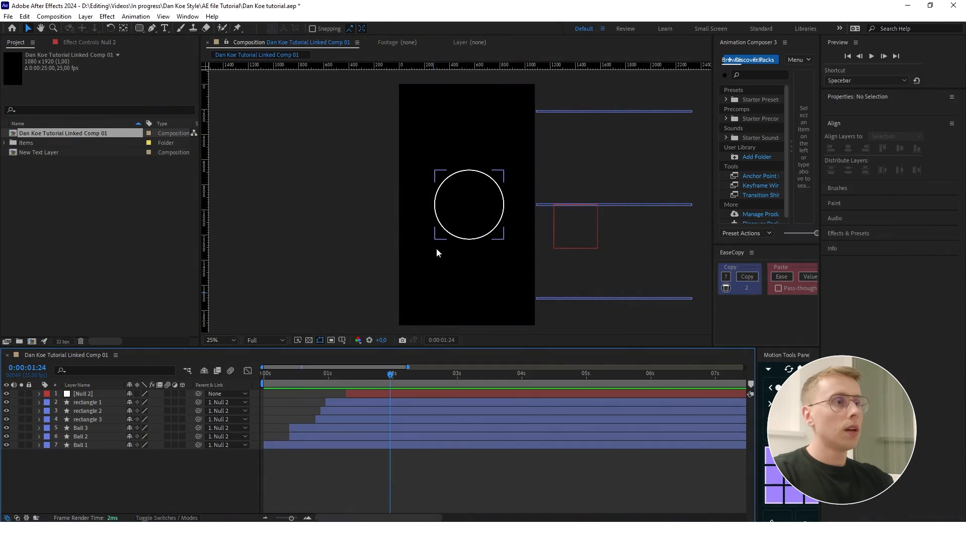
- Import 50%.png and 60%.png from the Dan Koe Style project's Assets folder into the composition
{"action": "left_click", "coordinate": [436, 248]}
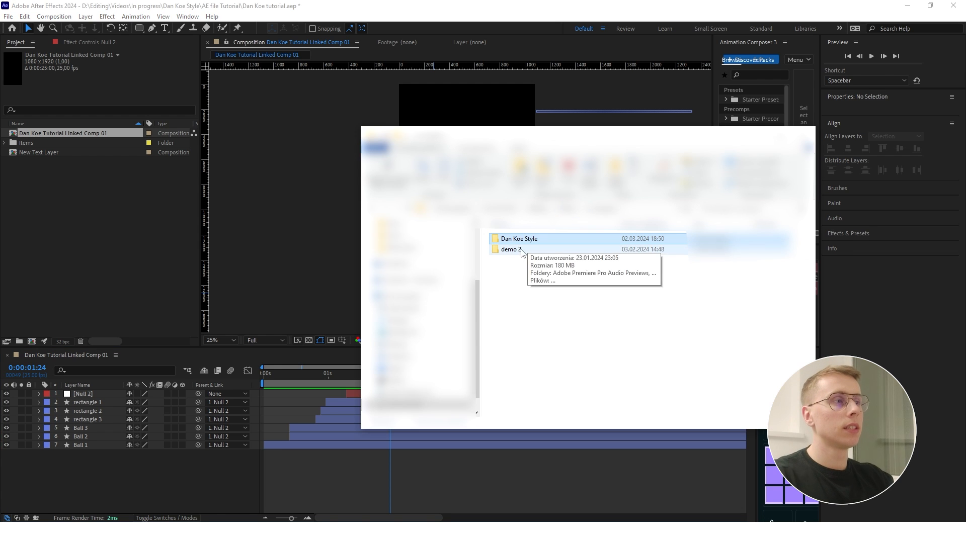
{"action": "double_click", "coordinate": [531, 241]}
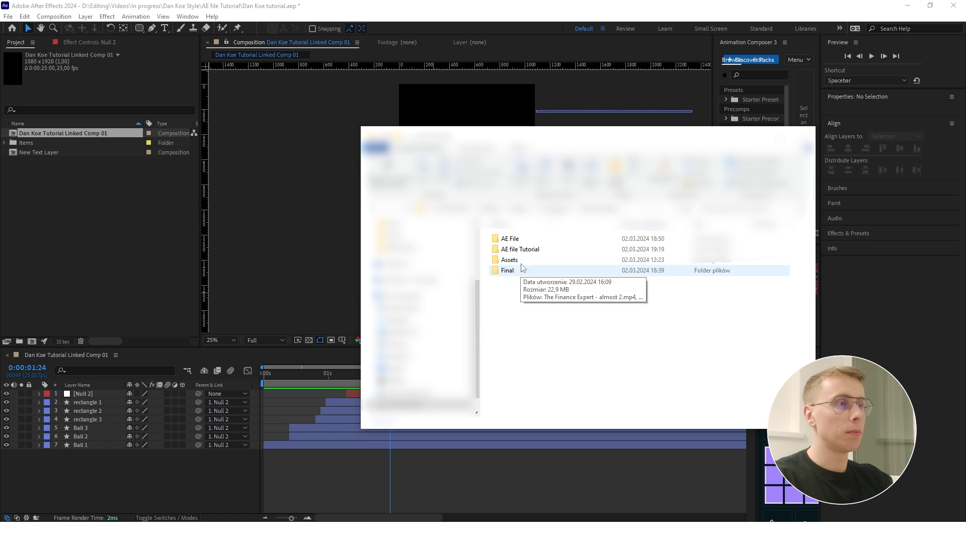
{"action": "double_click", "coordinate": [514, 261]}
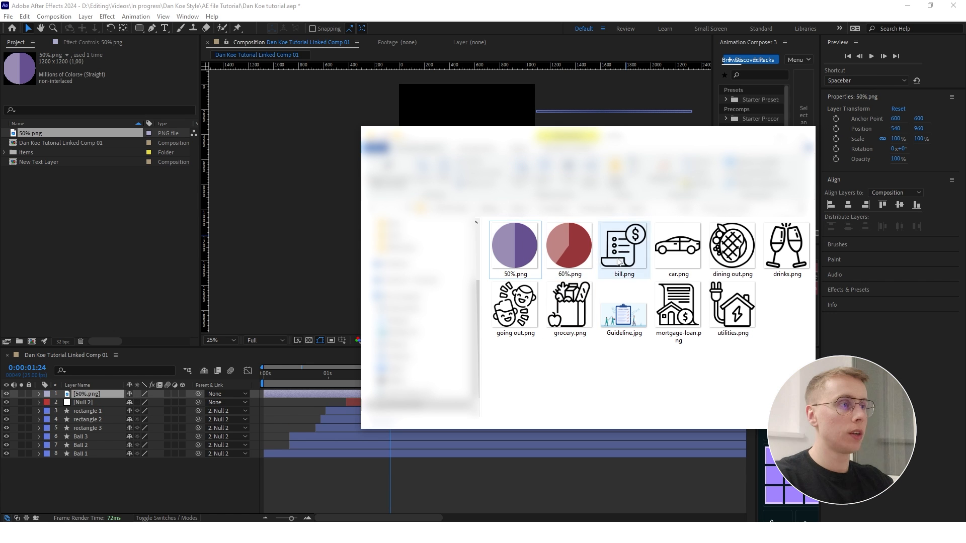
{"action": "left_click_drag", "start_coordinate": [566, 247], "coordinate": [454, 392]}
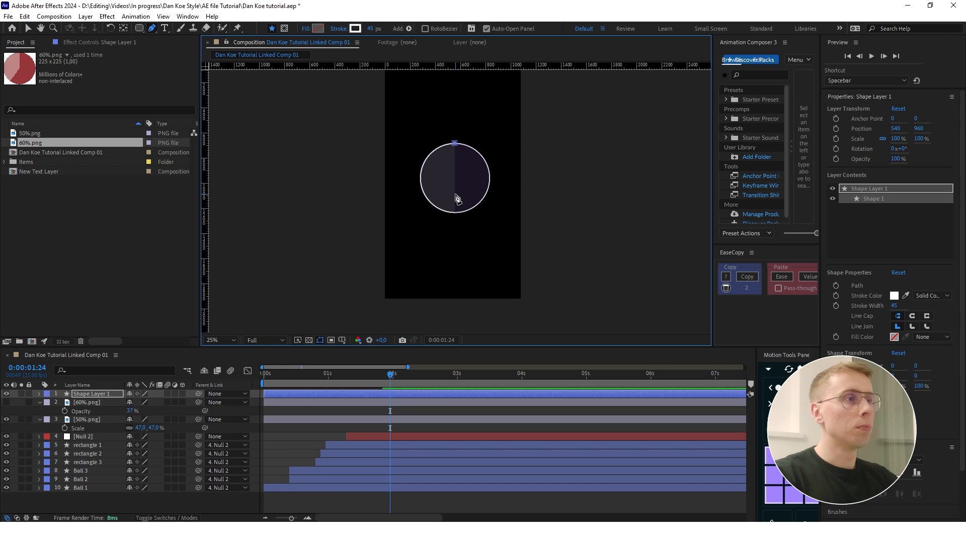
- Trace a closed outline around the circle's right half with the Pen tool and set its stroke width to 3 px
{"action": "scroll", "coordinate": [455, 212], "scroll_direction": "up", "scroll_amount": 4}
{"action": "left_click", "coordinate": [454, 217]}
{"action": "left_click_drag", "start_coordinate": [550, 172], "coordinate": [549, 108]}
{"action": "left_click", "coordinate": [371, 28]}
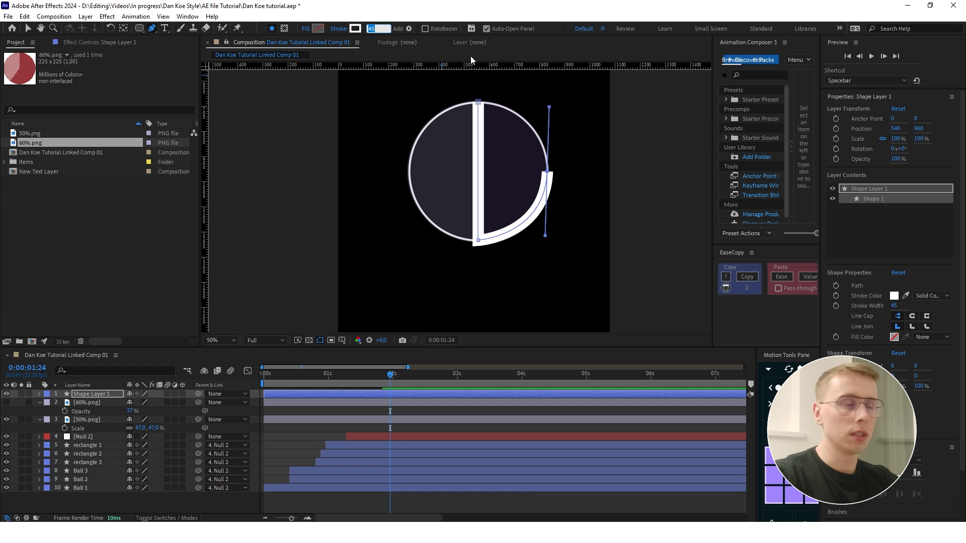
{"action": "type", "text": "3"}
{"action": "key", "text": "Return"}
{"action": "scroll", "coordinate": [533, 200], "scroll_direction": "up", "scroll_amount": 2}
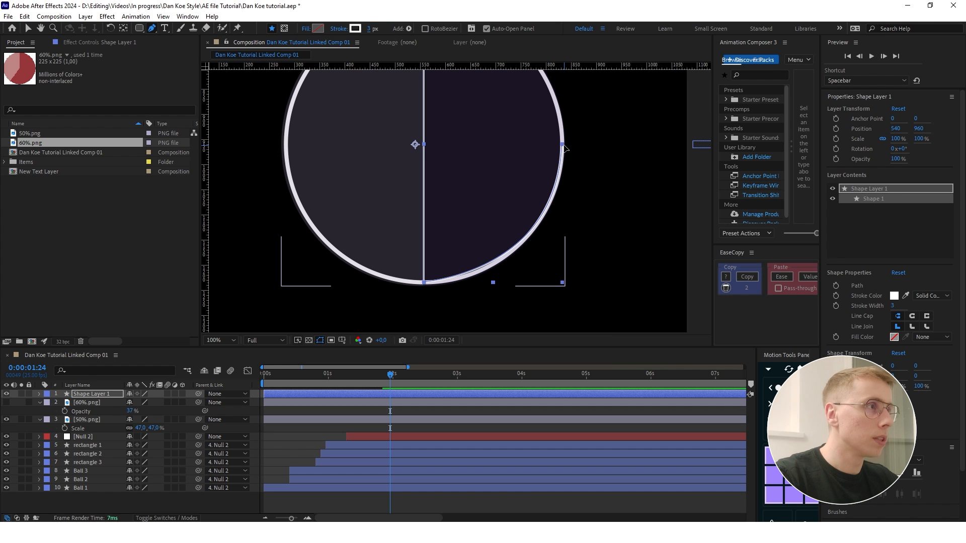
{"action": "key", "text": "v"}
{"action": "left_click", "coordinate": [564, 146]}
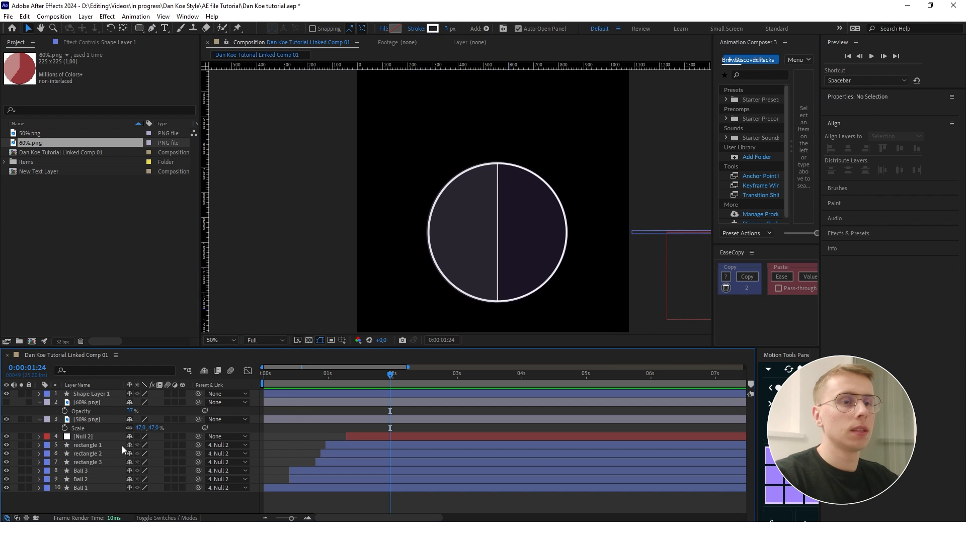
- Remove the stroke from the half-circle shape layer and give it a solid FFFFFF fill
{"action": "left_click", "coordinate": [86, 393]}
{"action": "left_click", "coordinate": [416, 29]}
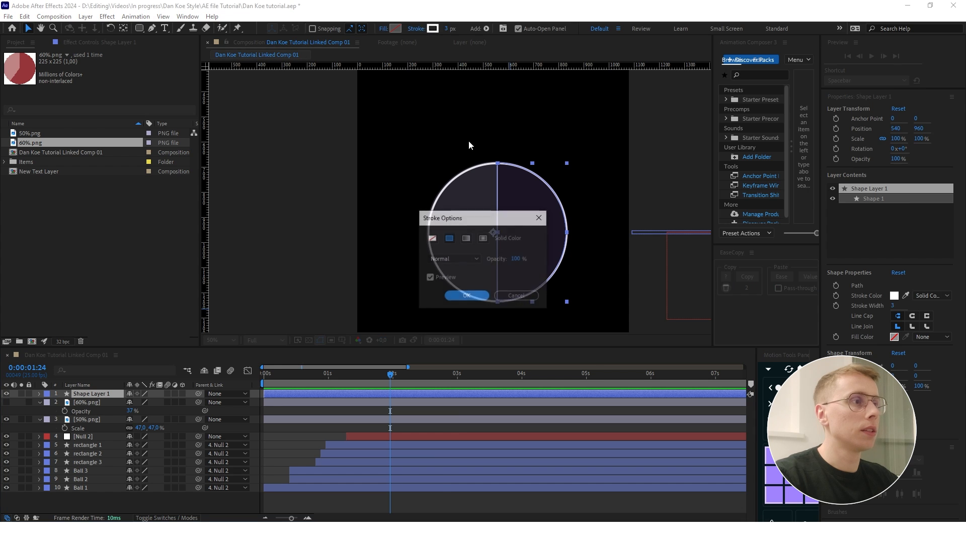
{"action": "left_click", "coordinate": [433, 238]}
{"action": "left_click", "coordinate": [466, 295]}
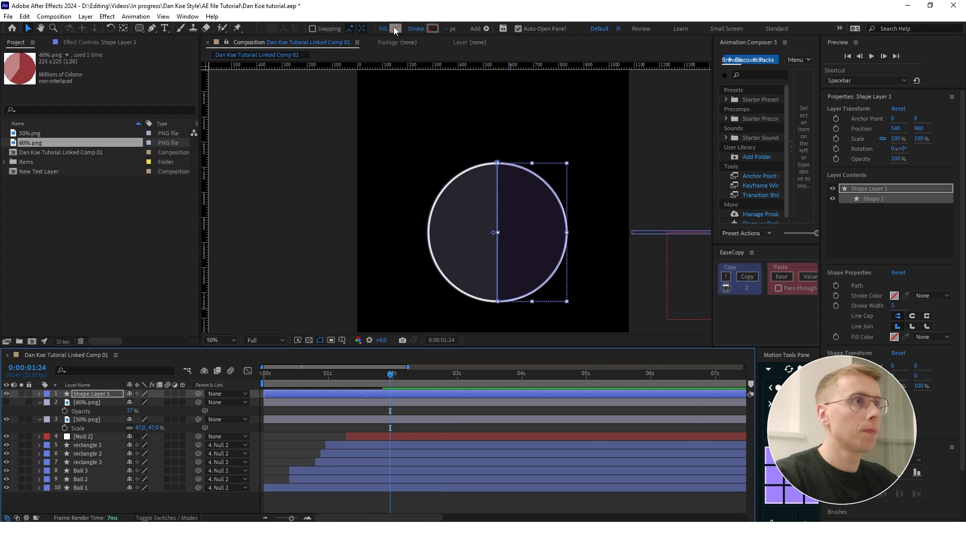
{"action": "left_click", "coordinate": [396, 28]}
{"action": "type", "text": "ffffff"}
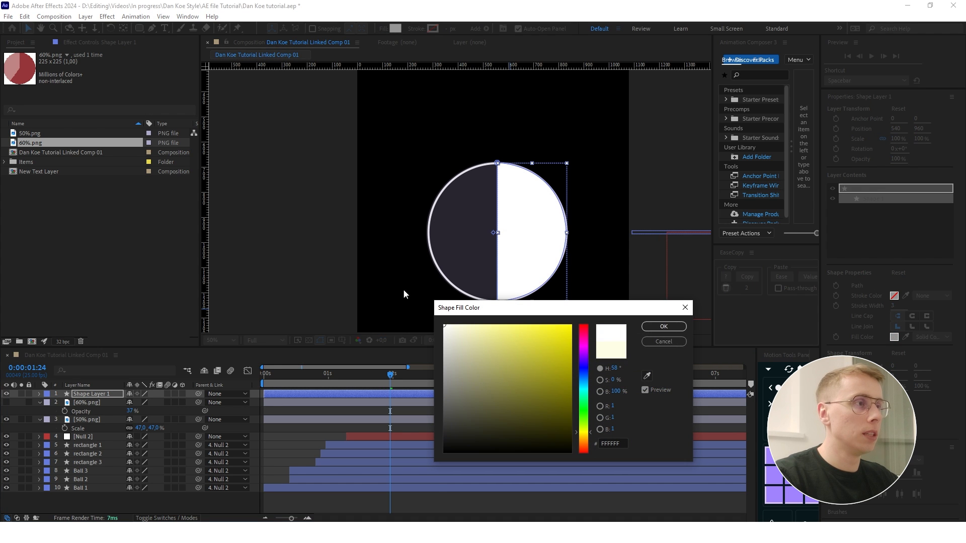
{"action": "left_click", "coordinate": [664, 327]}
- Move the half-circle shape layer down to the bottom of the layer stack, below Ball 1
{"action": "key", "text": "ctrl+["}
{"action": "key", "text": "ctrl+["}
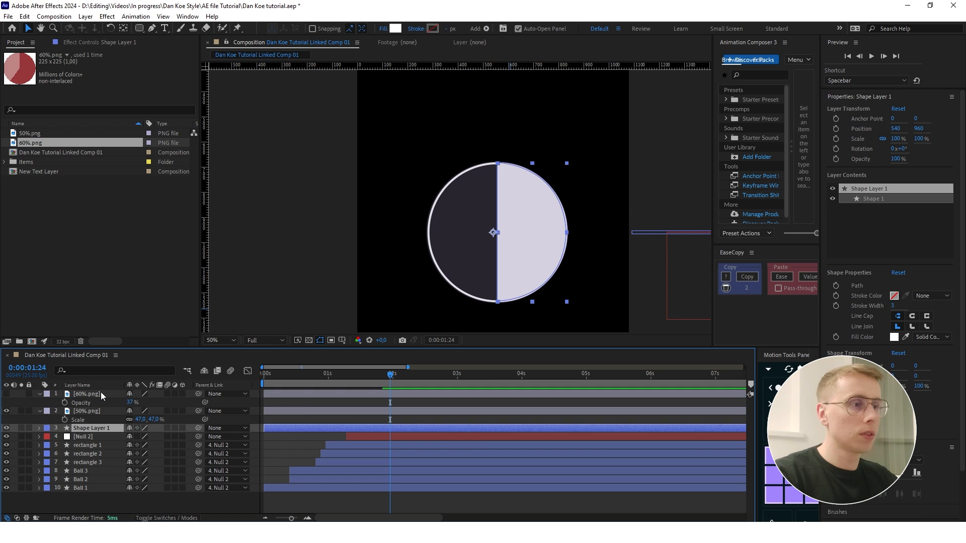
{"action": "key", "text": "ctrl+["}
{"action": "key", "text": "ctrl+["}
{"action": "key", "text": "ctrl+["}
{"action": "key", "text": "ctrl+["}
{"action": "key", "text": "ctrl+["}
{"action": "key", "text": "ctrl+["}
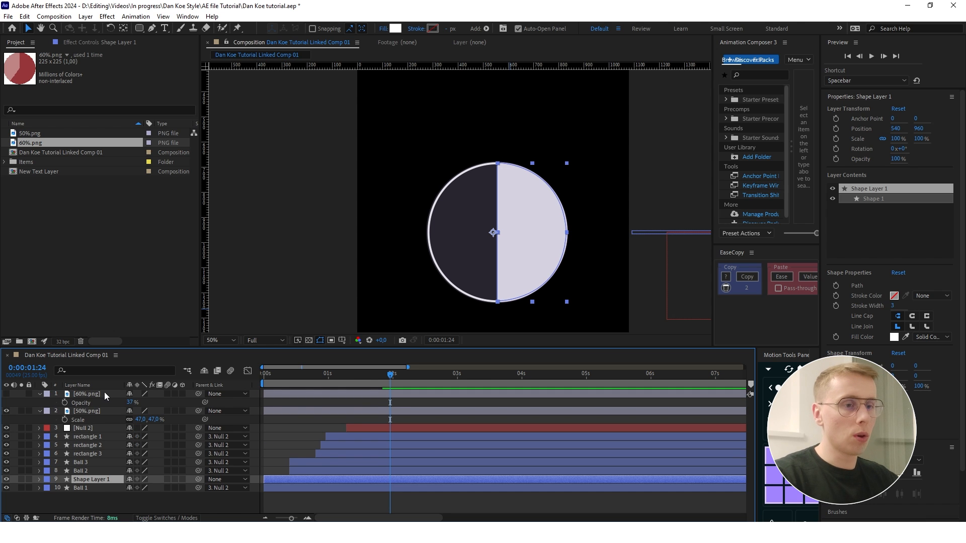
{"action": "left_click", "coordinate": [177, 512]}
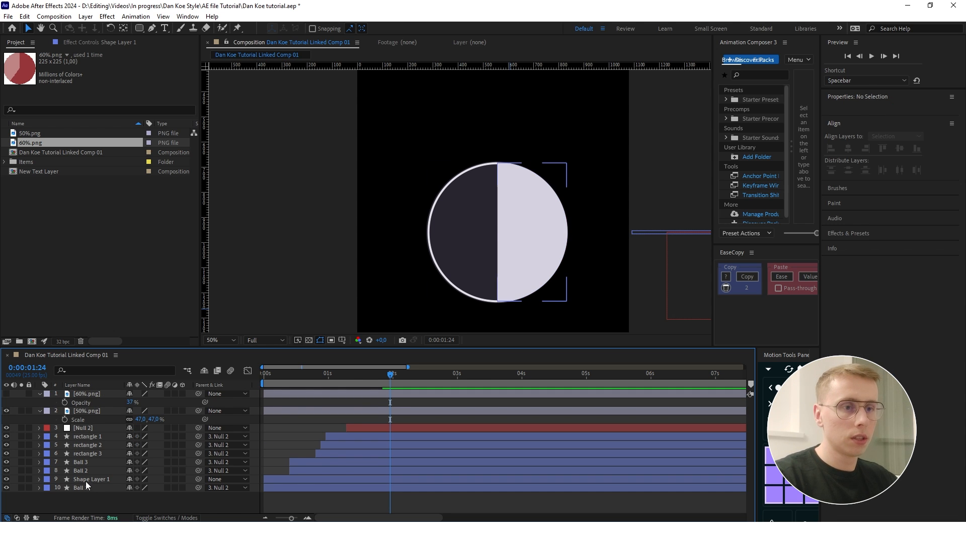
{"action": "left_click", "coordinate": [96, 470]}
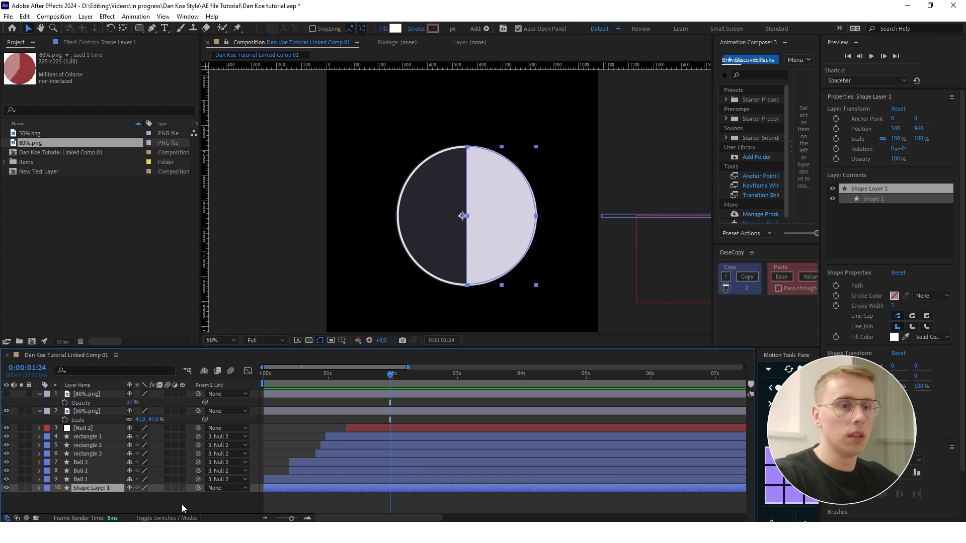
- Rename the half-circle layer to 50%, hide the 50%.png reference and set the shape's opacity to 37%
{"action": "key", "text": "Return"}
{"action": "type", "text": "50%"}
{"action": "key", "text": "Return"}
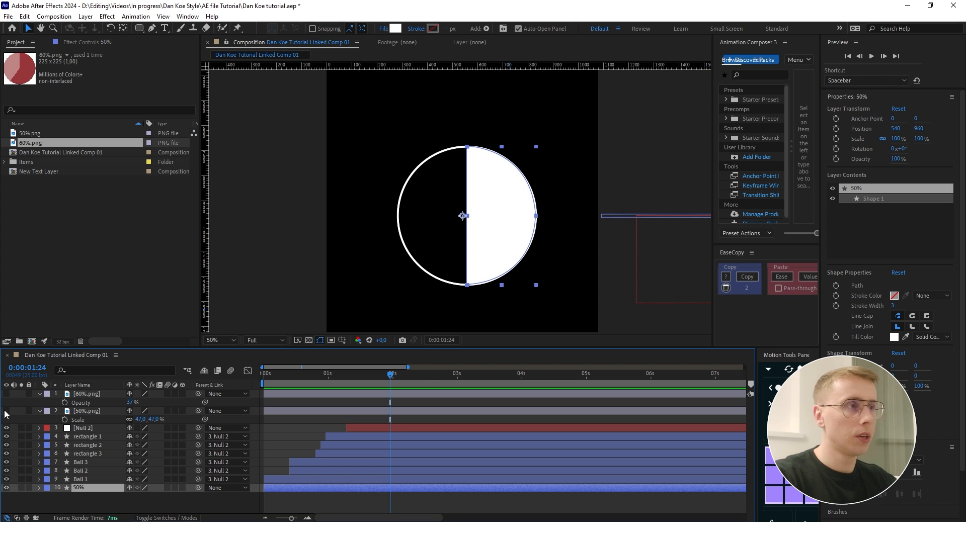
{"action": "key", "text": "t"}
{"action": "left_click_drag", "start_coordinate": [130, 496], "coordinate": [102, 497]}
- Show the 60%.png reference, scale it to 248% and center it over the circle at about 557.1, 959.9
{"action": "left_click", "coordinate": [7, 394]}
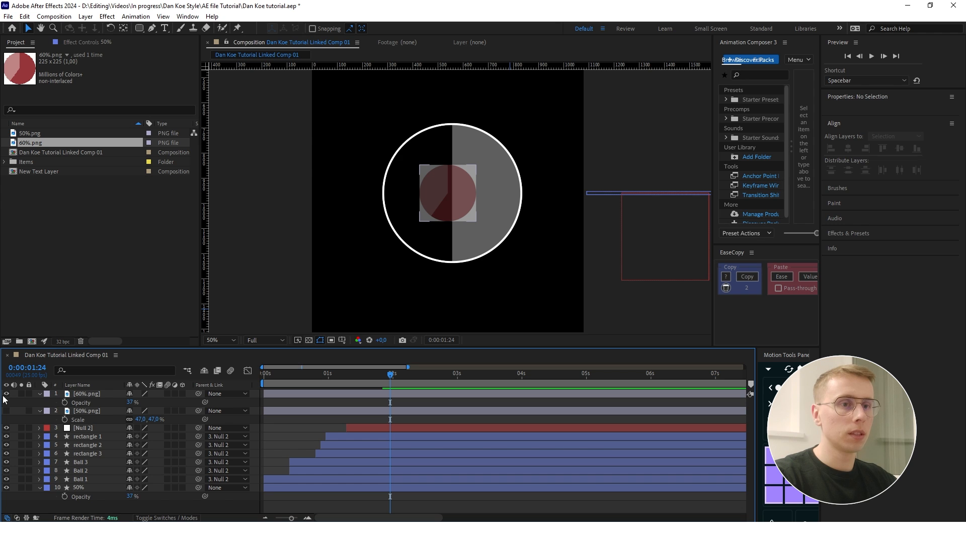
{"action": "left_click", "coordinate": [95, 394]}
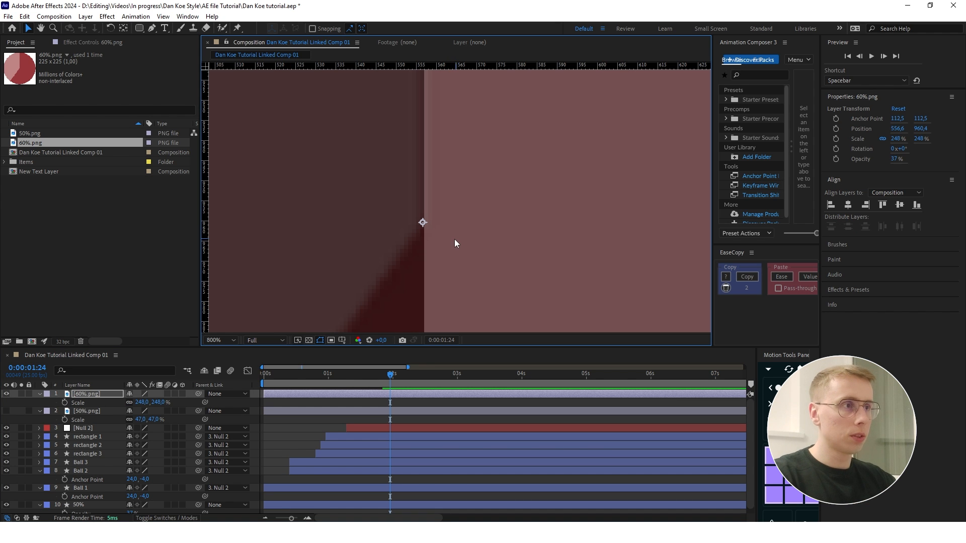
{"action": "scroll", "coordinate": [454, 239], "scroll_direction": "down", "scroll_amount": 4}
{"action": "scroll", "coordinate": [442, 267], "scroll_direction": "up", "scroll_amount": 1}
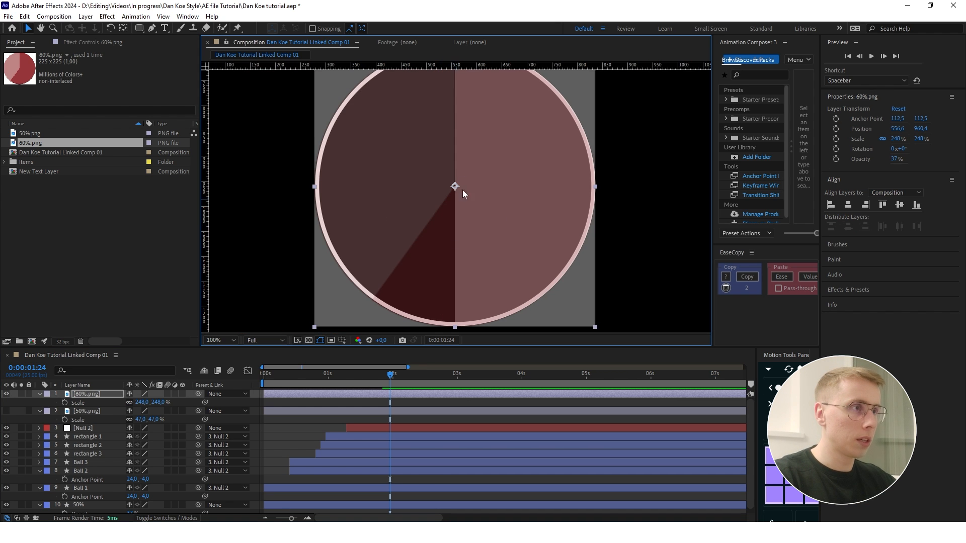
{"action": "scroll", "coordinate": [458, 182], "scroll_direction": "up", "scroll_amount": 4}
{"action": "left_click_drag", "start_coordinate": [461, 222], "coordinate": [461, 219]}
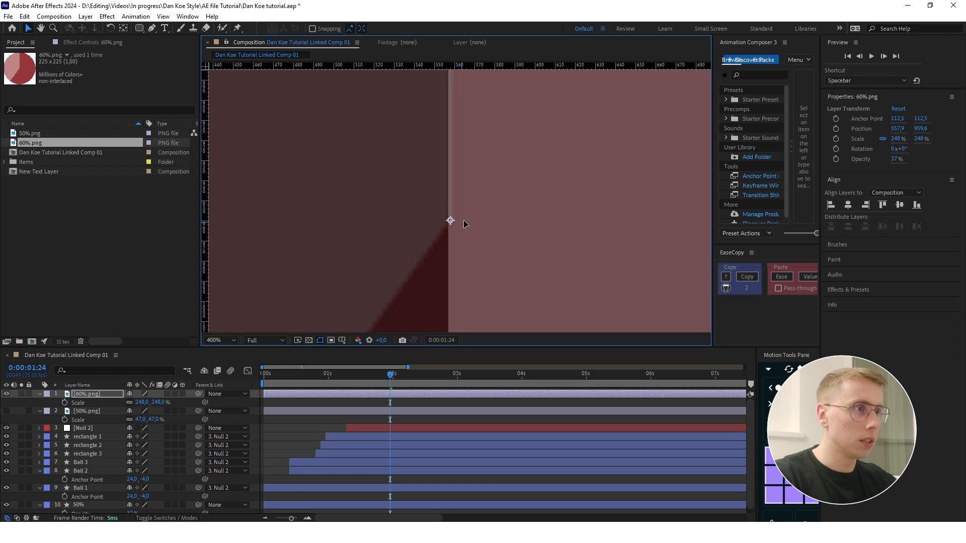
{"action": "scroll", "coordinate": [461, 216], "scroll_direction": "down", "scroll_amount": 4}
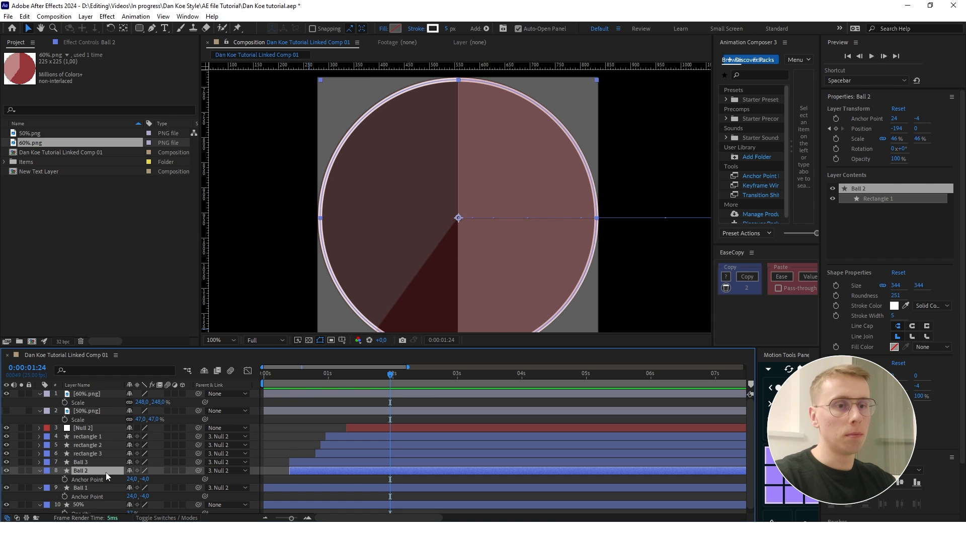
{"action": "left_click", "coordinate": [86, 394]}
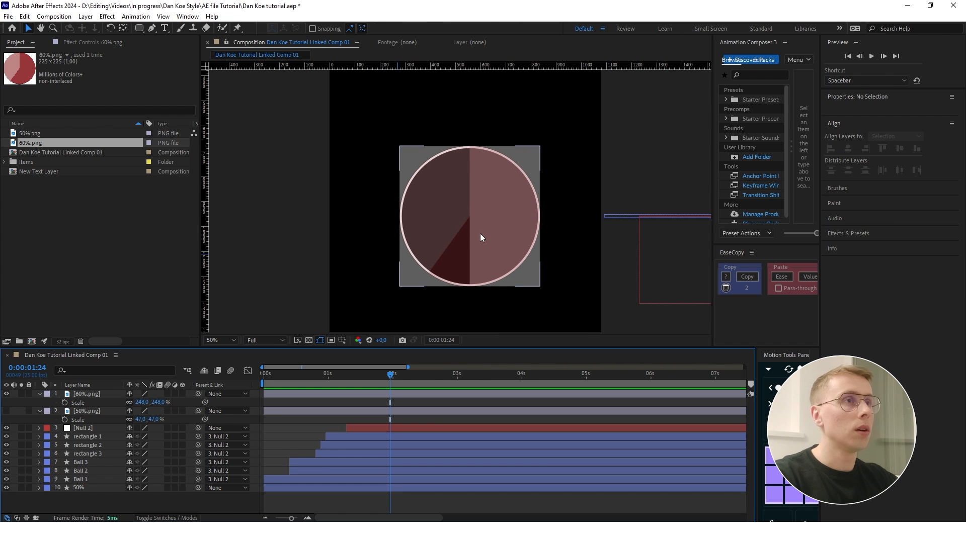
{"action": "key", "text": "ctrl+shift+a"}
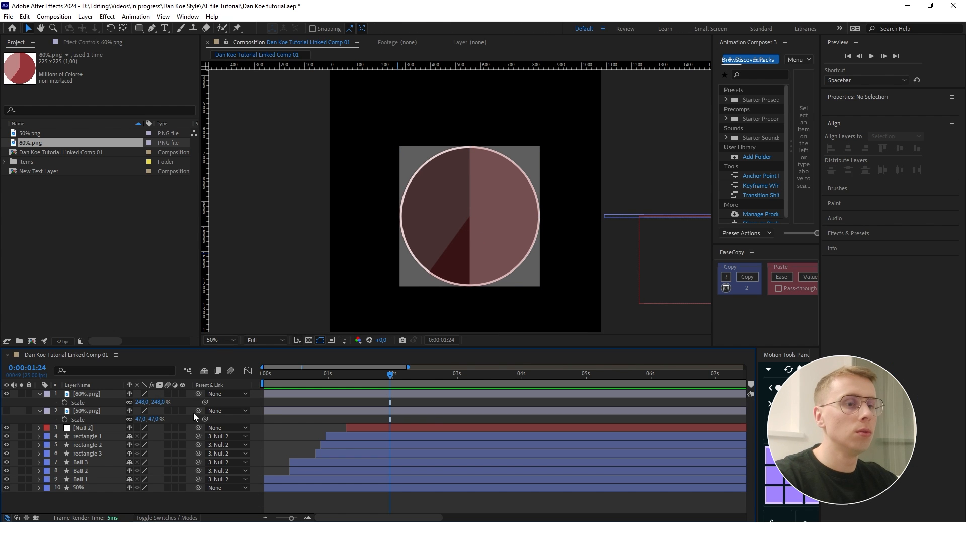
- Trace the reference's 60% pie slice with the Pen tool, place its layer just above 50% and rename it 60%
{"action": "left_click", "coordinate": [151, 29]}
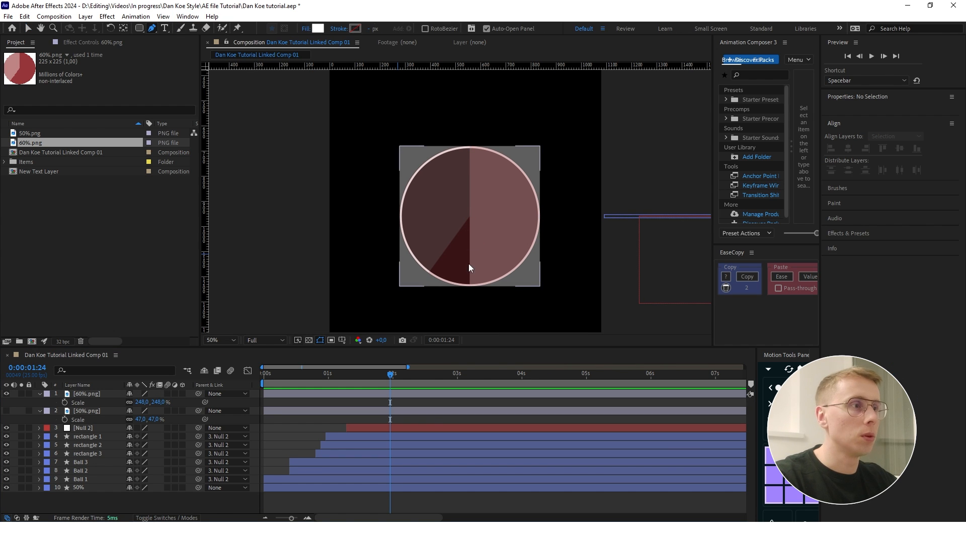
{"action": "scroll", "coordinate": [428, 272], "scroll_direction": "up", "scroll_amount": 4}
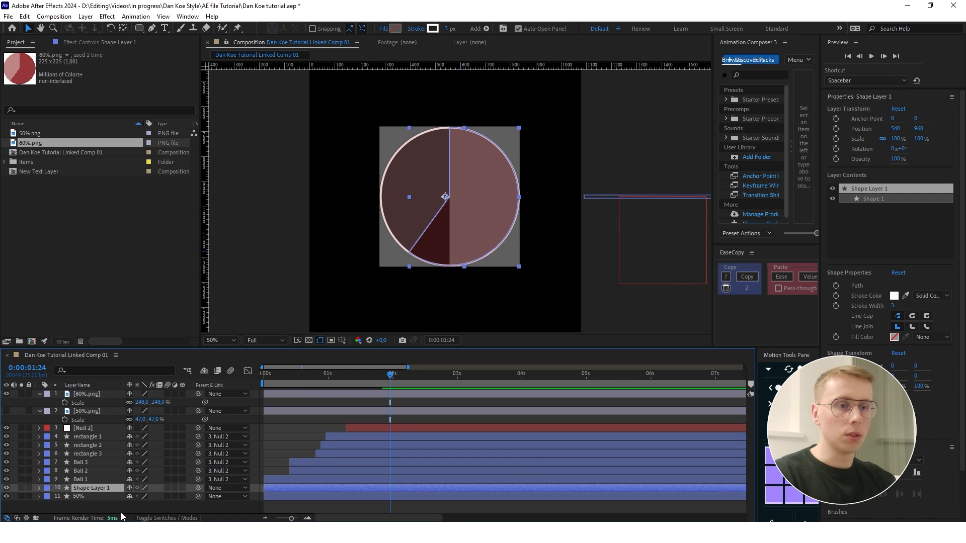
{"action": "left_click", "coordinate": [121, 512]}
{"action": "left_click", "coordinate": [255, 487]}
{"action": "key", "text": "Return"}
{"action": "type", "text": "60"}
{"action": "key", "text": "Return"}
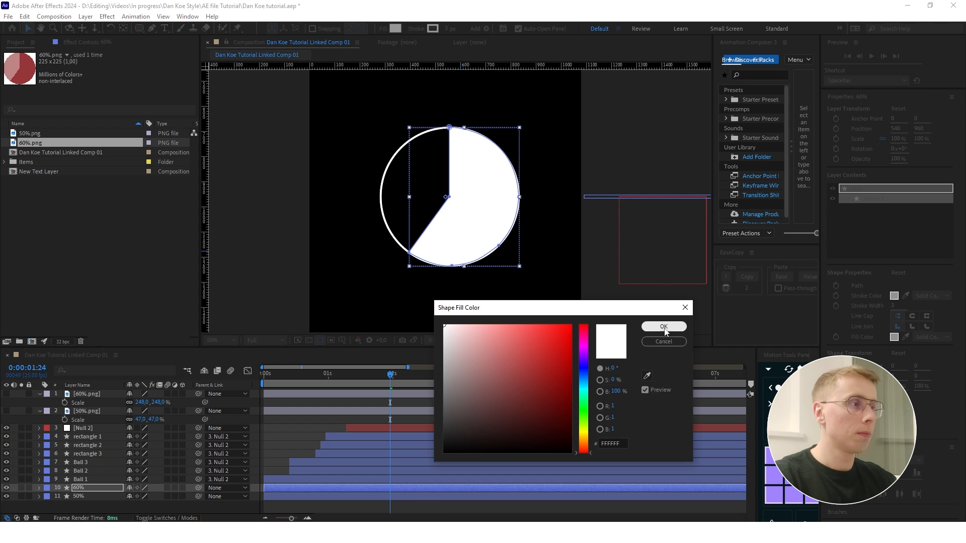
- Give the 60% slice a white fill with no stroke and set its opacity to 50%
{"action": "left_click", "coordinate": [663, 327]}
{"action": "left_click", "coordinate": [415, 28]}
{"action": "left_click", "coordinate": [431, 237]}
{"action": "left_click", "coordinate": [467, 297]}
{"action": "key", "text": "t"}
{"action": "left_click_drag", "start_coordinate": [132, 497], "coordinate": [107, 493]}
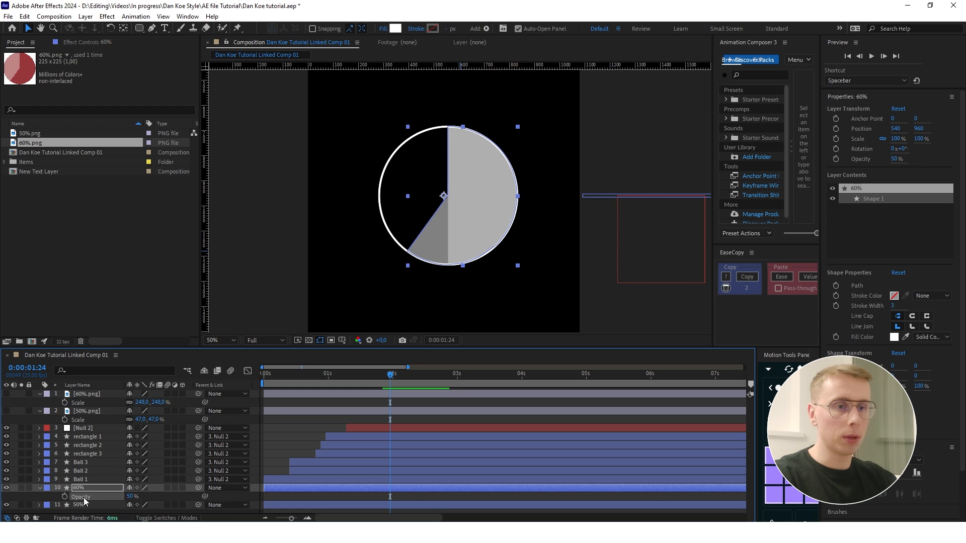
- Duplicate the 50% layer and place the copy directly above the 60% layer
{"action": "left_click", "coordinate": [41, 487]}
{"action": "left_click", "coordinate": [79, 496]}
{"action": "key", "text": "t"}
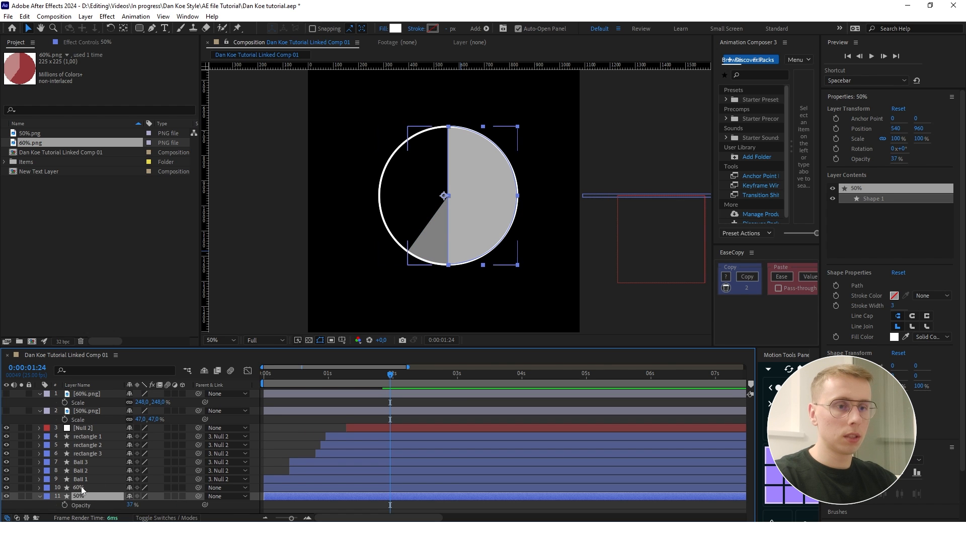
{"action": "left_click", "coordinate": [134, 510]}
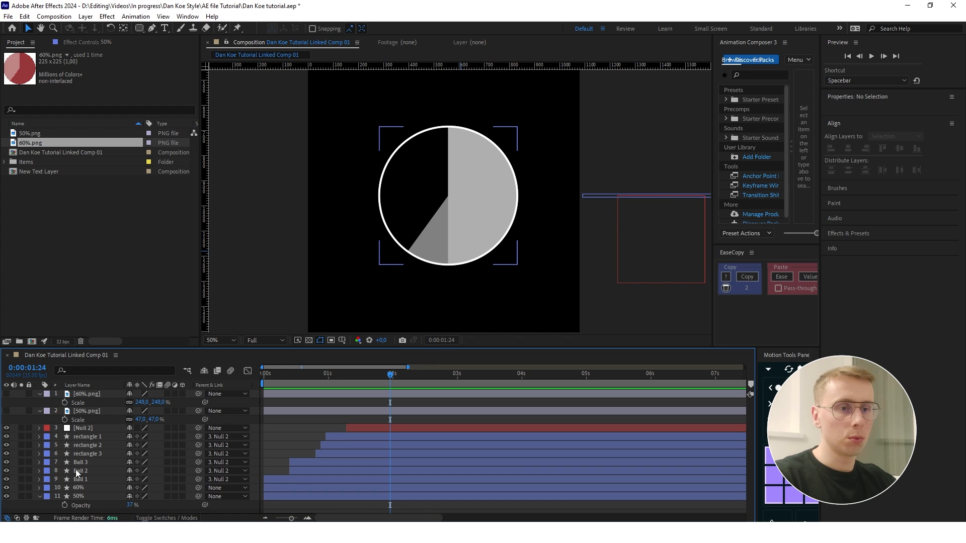
{"action": "left_click", "coordinate": [74, 497]}
{"action": "key", "text": "ctrl+d"}
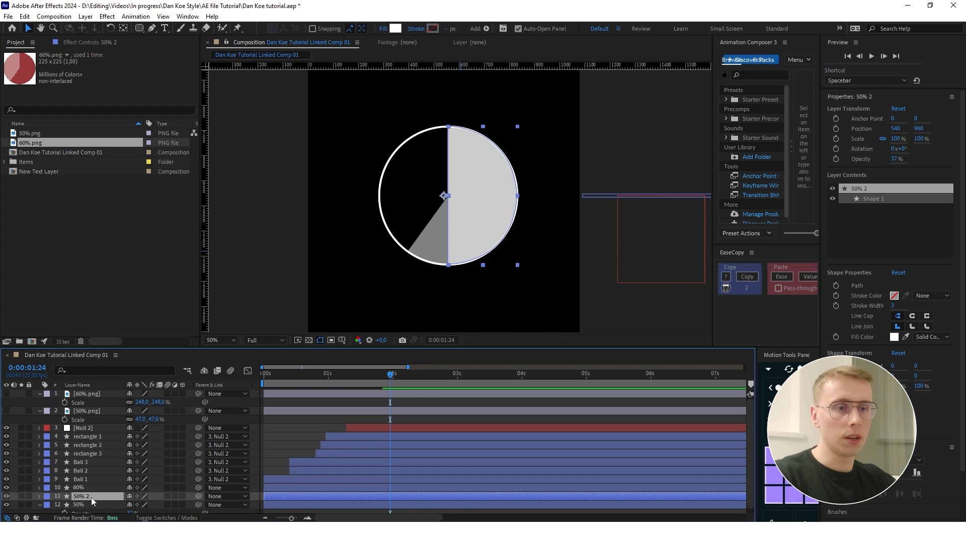
{"action": "left_click_drag", "start_coordinate": [91, 497], "coordinate": [93, 484]}
- Assign 50% 2 as the 60% layer's inverted track matte, with the matte at 100% opacity and the 60% layer at 37%
{"action": "left_click", "coordinate": [170, 518]}
{"action": "left_click", "coordinate": [175, 493]}
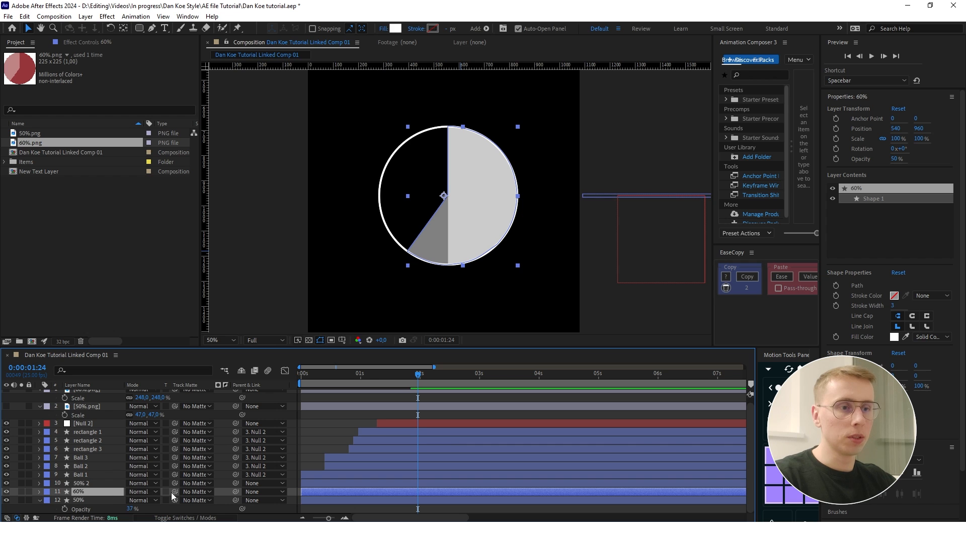
{"action": "left_click", "coordinate": [86, 483]}
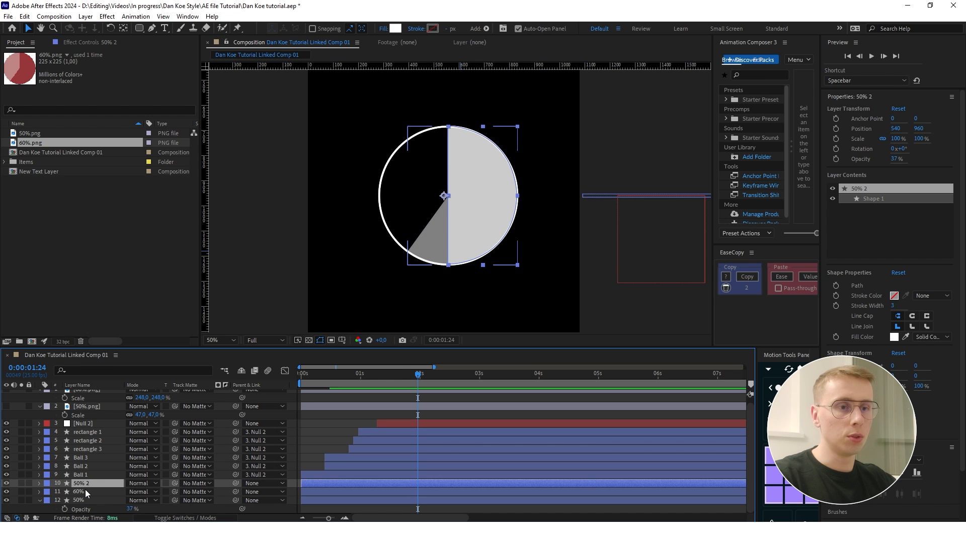
{"action": "left_click", "coordinate": [83, 491]}
{"action": "left_click_drag", "start_coordinate": [175, 492], "coordinate": [113, 485]}
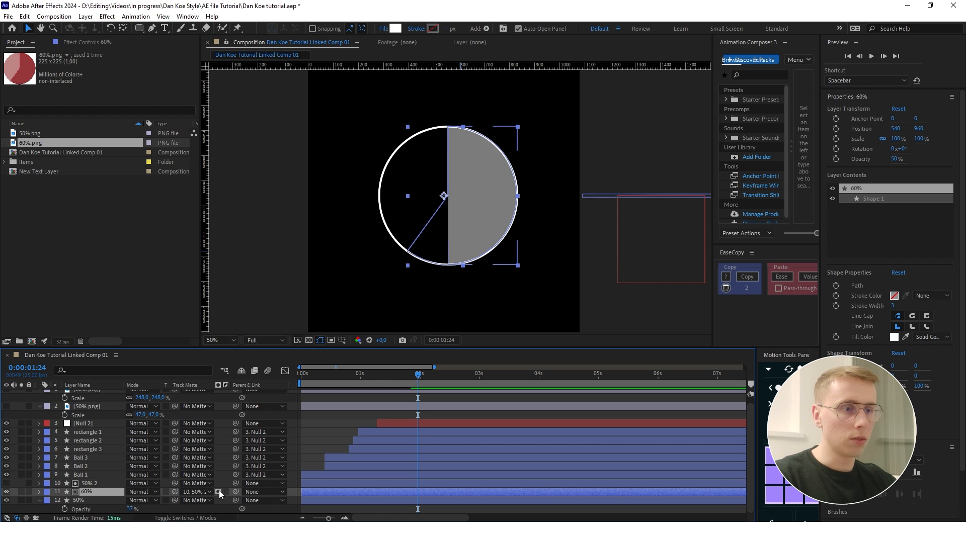
{"action": "left_click", "coordinate": [225, 491]}
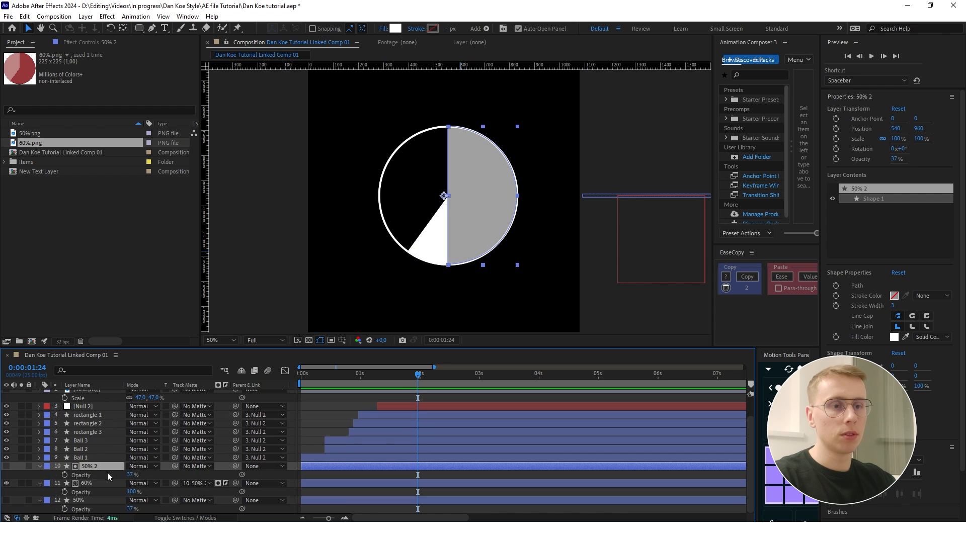
{"action": "left_click_drag", "start_coordinate": [128, 475], "coordinate": [342, 467]}
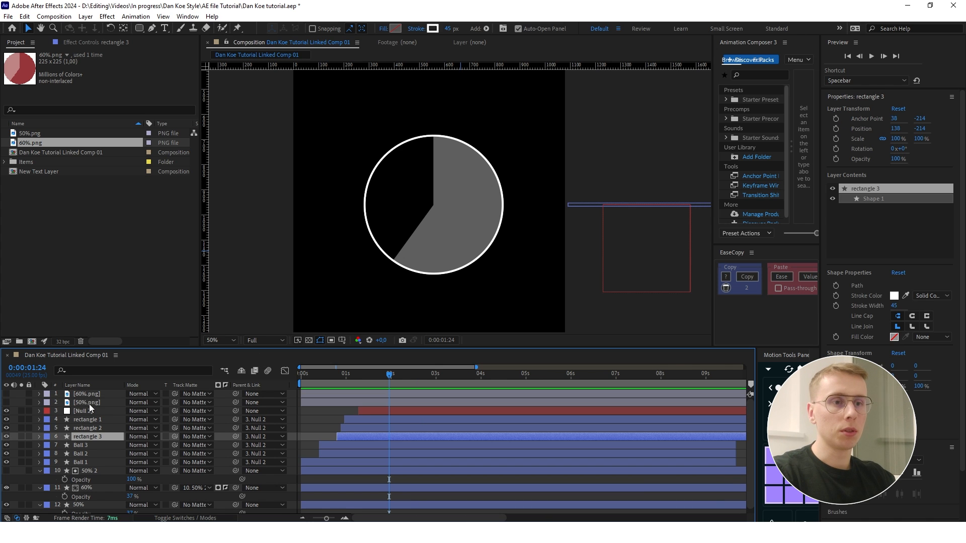
- Delete the 60%.png and 50%.png reference layers from the composition
{"action": "left_click", "coordinate": [91, 402]}
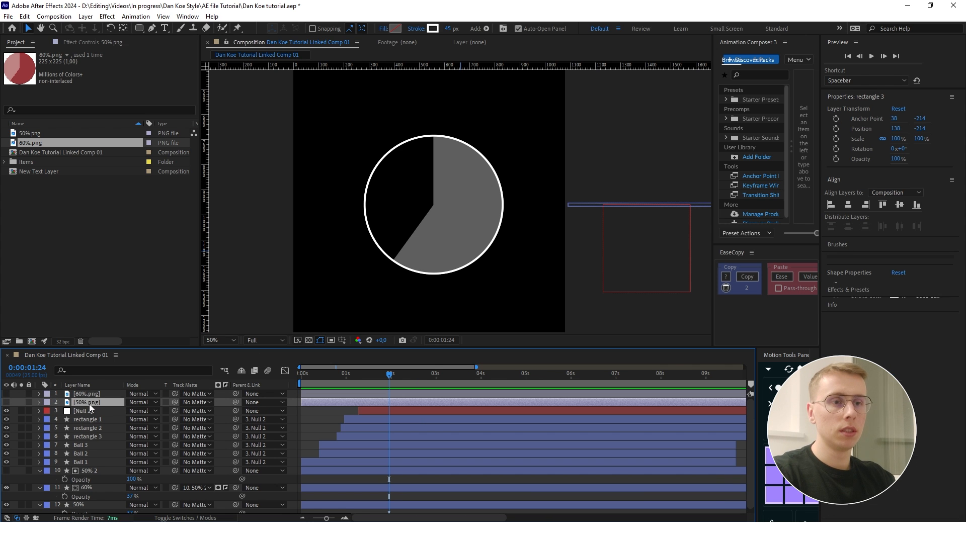
{"action": "left_click", "coordinate": [88, 394], "text": "shift"}
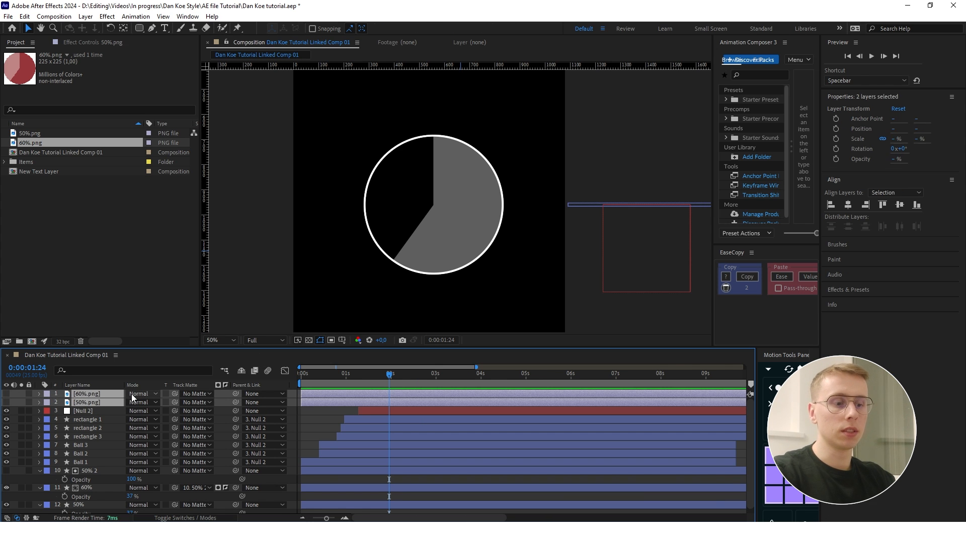
{"action": "key", "text": "Delete"}
- Parent the 50% 2, 60% and 50% layers to Null 2
{"action": "left_click_drag", "start_coordinate": [336, 385], "coordinate": [376, 384]}
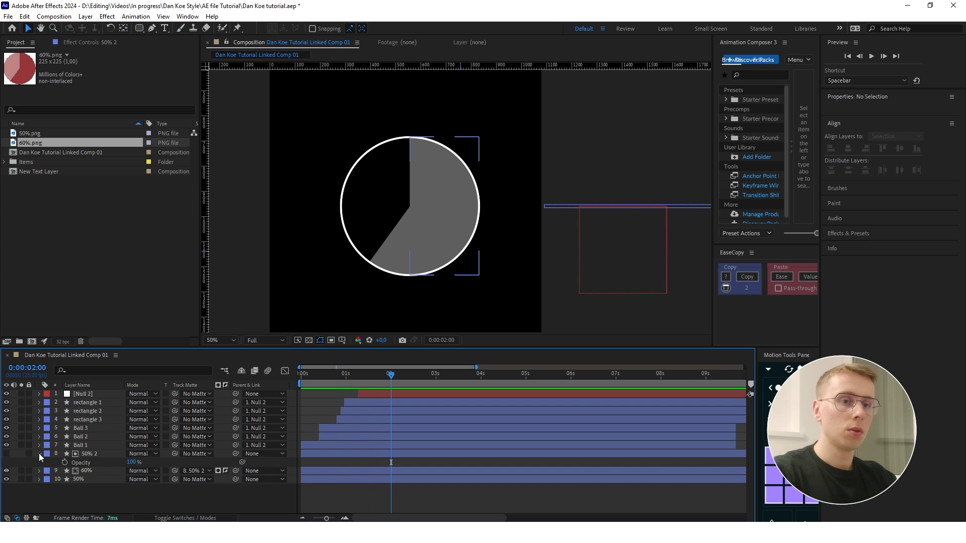
{"action": "left_click", "coordinate": [40, 454]}
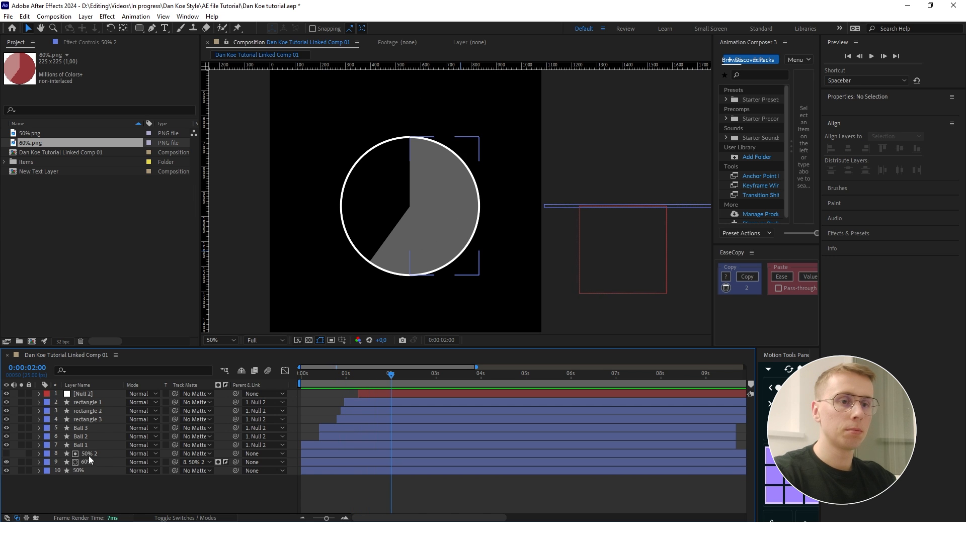
{"action": "left_click", "coordinate": [90, 454]}
{"action": "left_click", "coordinate": [95, 472], "text": "shift"}
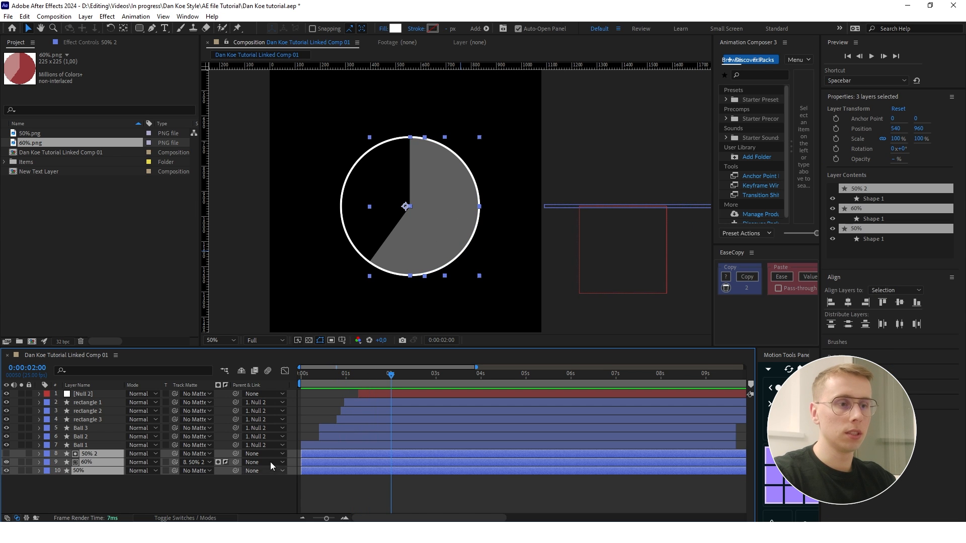
{"action": "left_click_drag", "start_coordinate": [236, 454], "coordinate": [101, 396]}
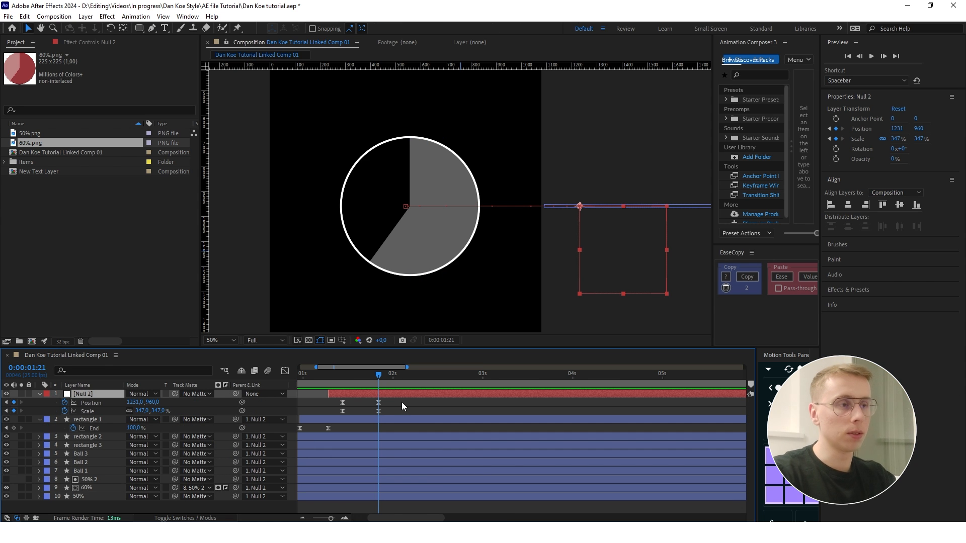
- Trim the starts of the 50% 2, 60% and 50% layers to 0:00:02:01
{"action": "key", "text": "space"}
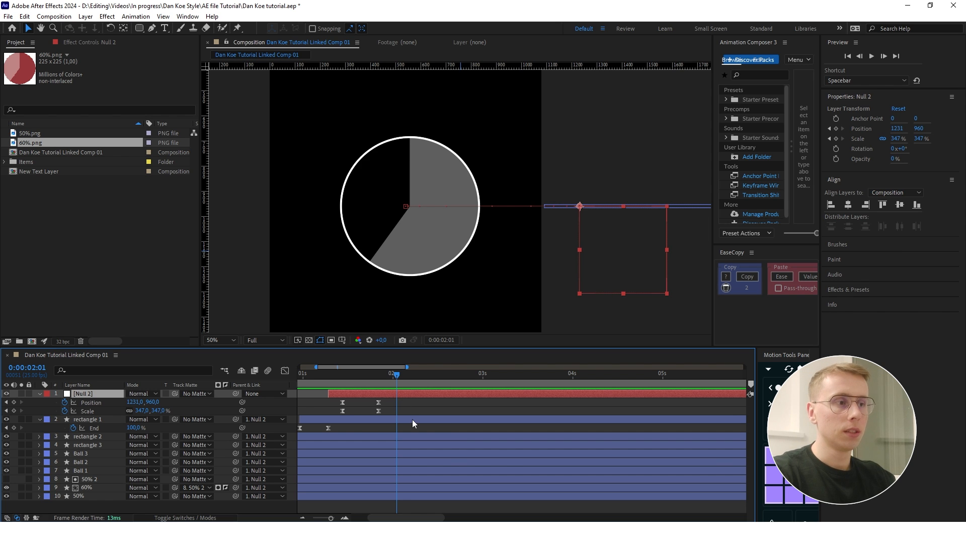
{"action": "left_click", "coordinate": [303, 479], "text": "shift"}
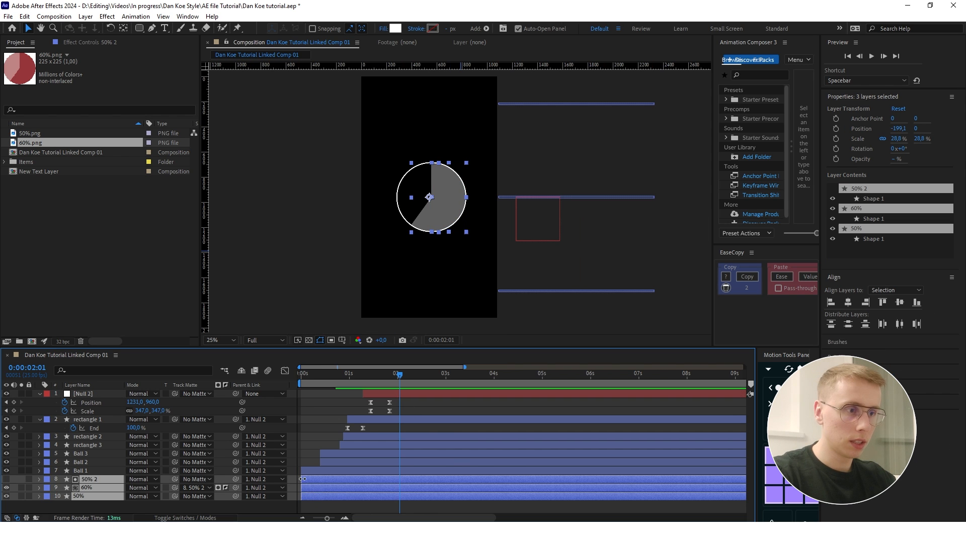
{"action": "left_click_drag", "start_coordinate": [302, 479], "coordinate": [399, 479]}
{"action": "left_click", "coordinate": [442, 506]}
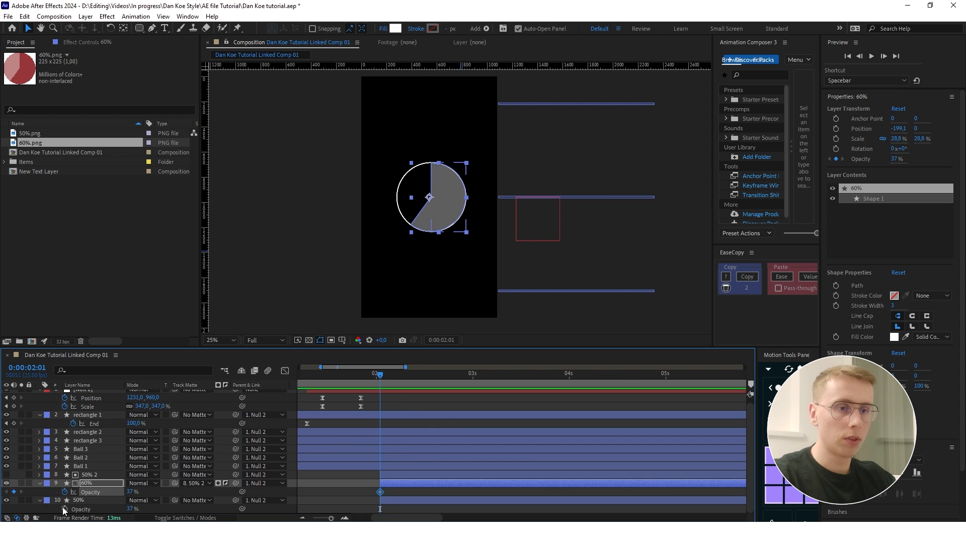
- Add 37% opacity keyframes to the 60% and 50% layers at 0:00:02:01 and 0:00:02:09
{"action": "left_click", "coordinate": [64, 509]}
{"action": "key", "text": "shift+Page_Down"}
{"action": "key", "text": "Page_Up"}
{"action": "key", "text": "Page_Up"}
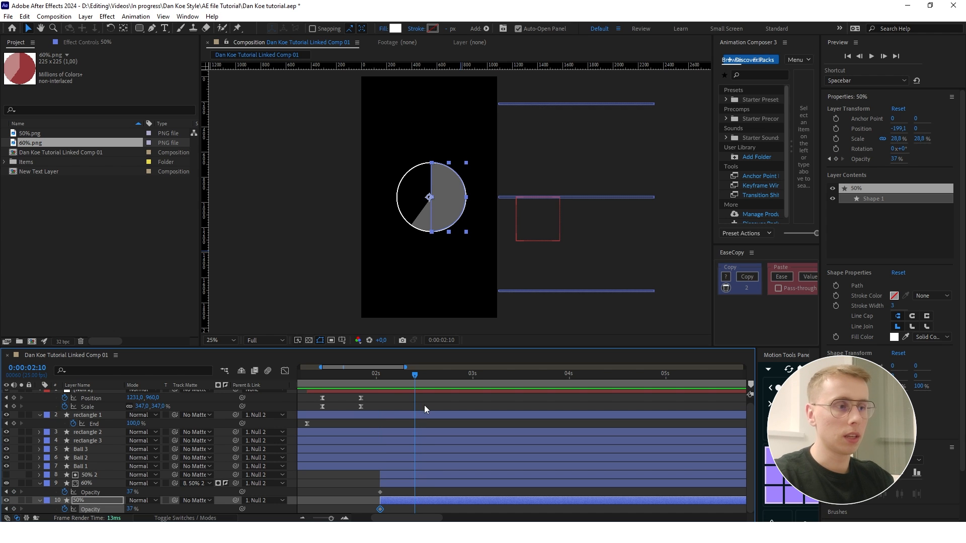
{"action": "left_click", "coordinate": [14, 493]}
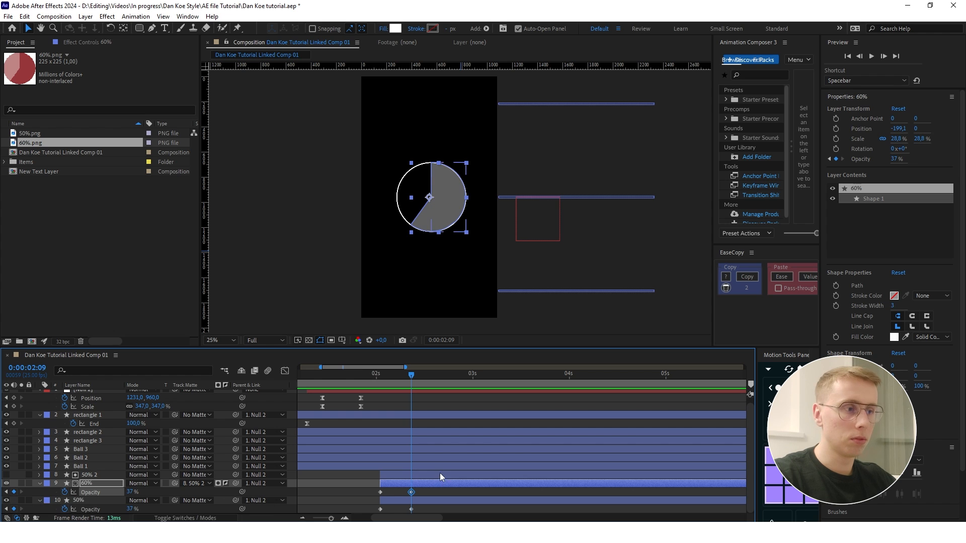
- Delete both opacity keyframes of the 60% layer and set its opacity to 0%
{"action": "left_click_drag", "start_coordinate": [428, 495], "coordinate": [342, 488]}
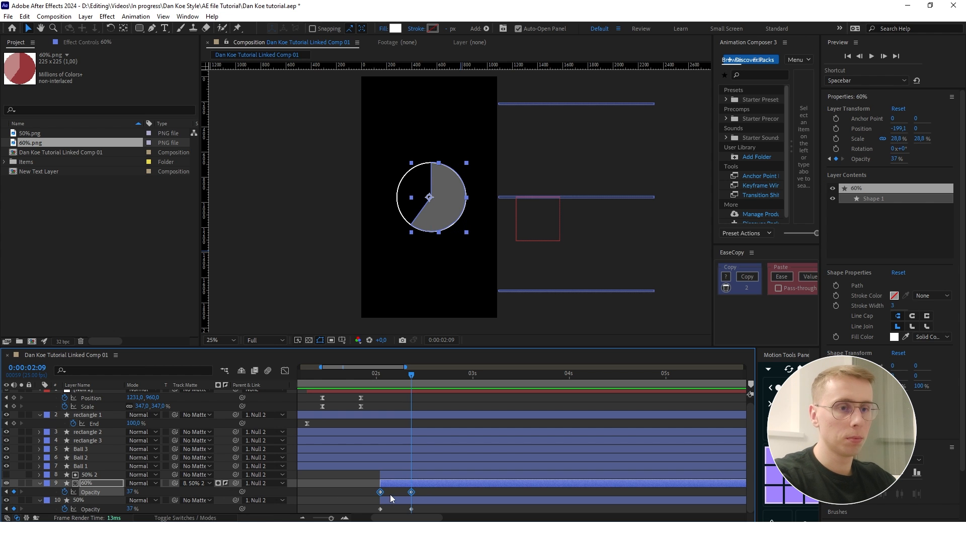
{"action": "key", "text": "Delete"}
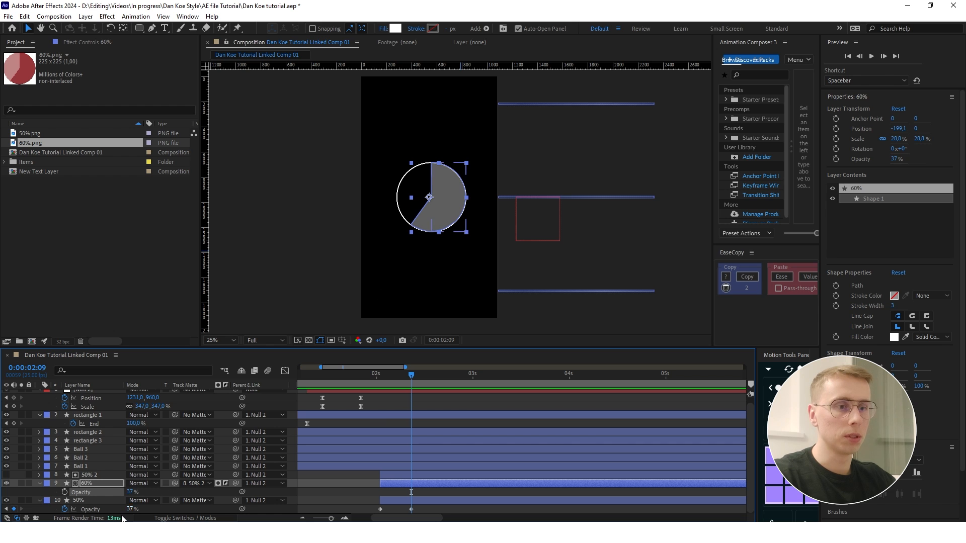
{"action": "left_click", "coordinate": [131, 492]}
{"action": "type", "text": "0"}
{"action": "key", "text": "Return"}
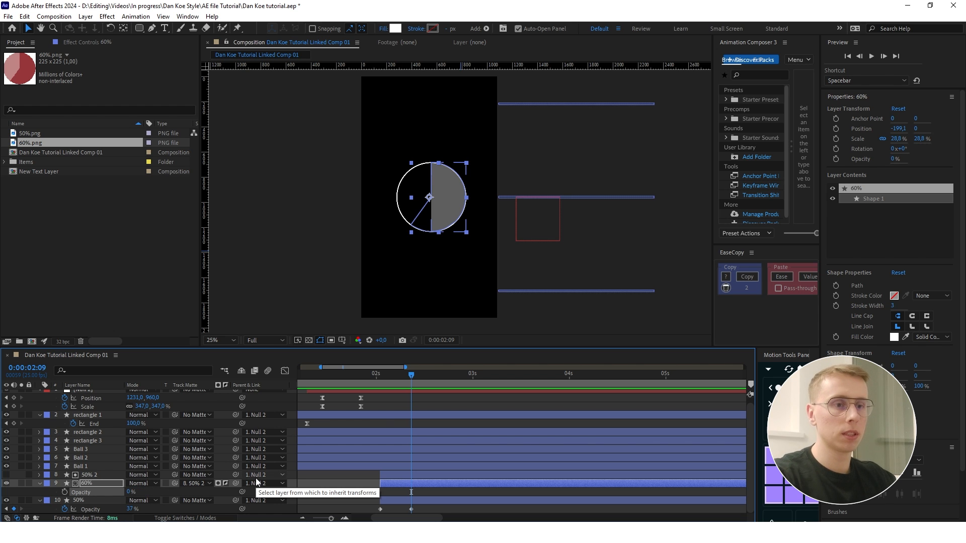
- Set the 50% layer's opacity keyframe at 0:00:02:01 to 0% and return to 0:00:02:09
{"action": "left_click", "coordinate": [462, 498]}
{"action": "key", "text": "j"}
{"action": "left_click", "coordinate": [132, 509]}
{"action": "type", "text": "0"}
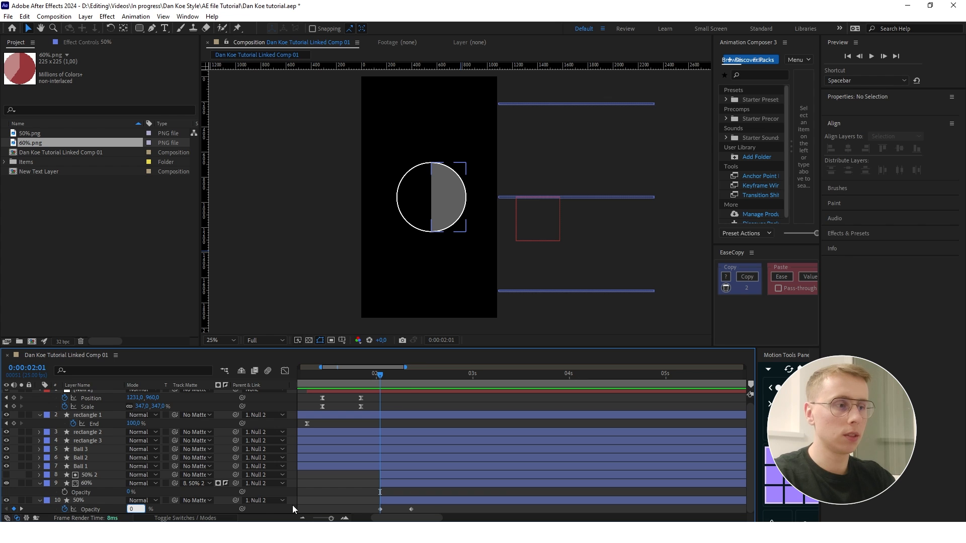
{"action": "key", "text": "Return"}
{"action": "left_click_drag", "start_coordinate": [381, 375], "coordinate": [411, 375]}
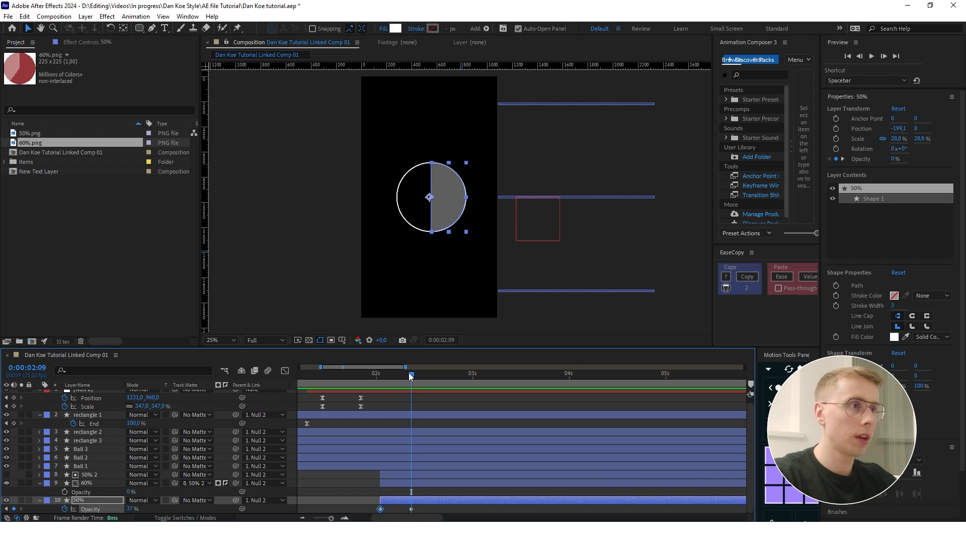
- Keyframe the 60% layer's opacity from 0% to 37% over ten frames, ending at 0:00:03:00
{"action": "left_click", "coordinate": [533, 249]}
{"action": "key", "text": "comma"}
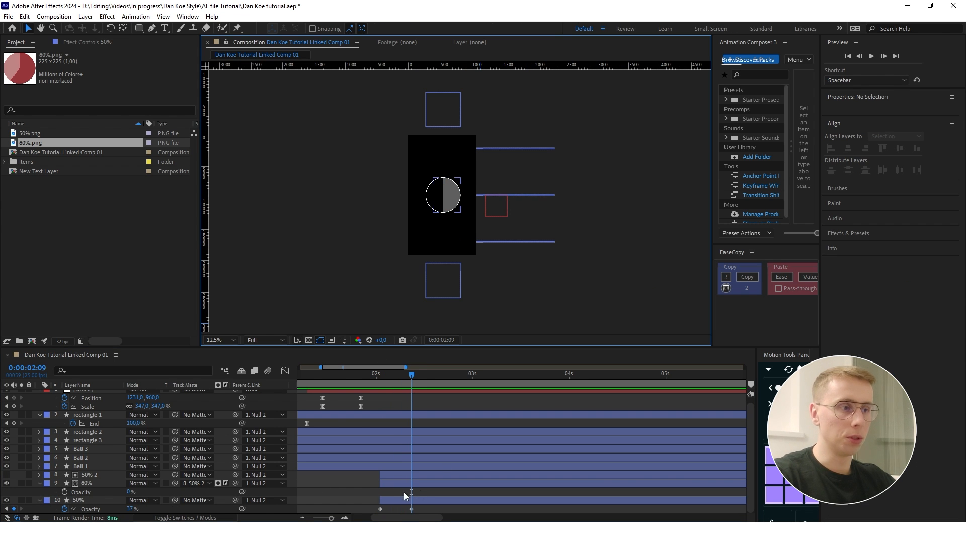
{"action": "key", "text": "space"}
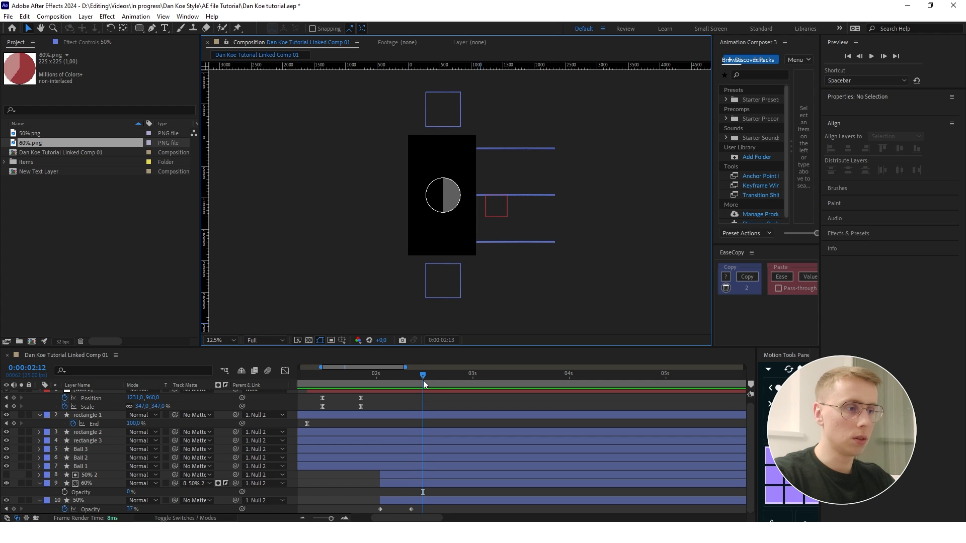
{"action": "left_click", "coordinate": [65, 492]}
{"action": "key", "text": "shift+Page_Down"}
{"action": "left_click", "coordinate": [14, 492]}
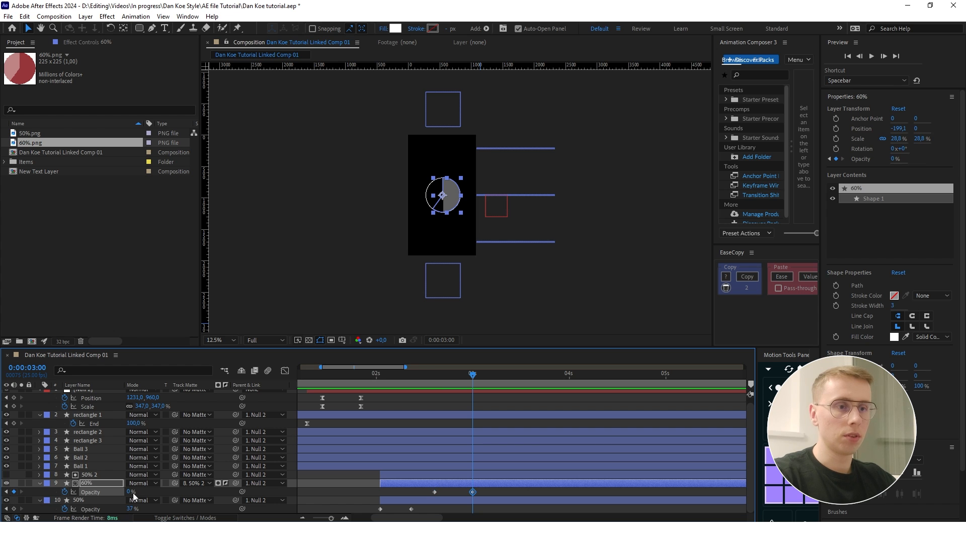
{"action": "left_click", "coordinate": [131, 492]}
{"action": "type", "text": "37"}
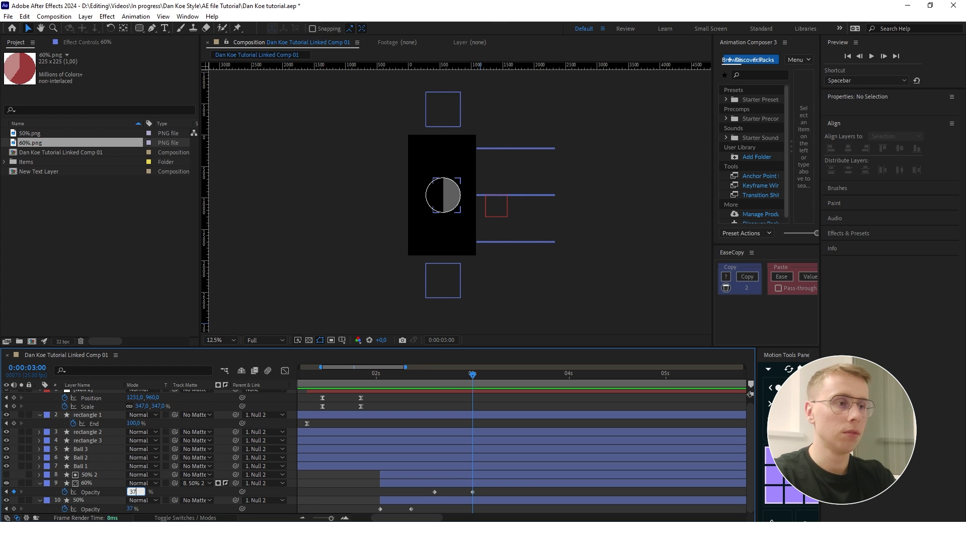
{"action": "key", "text": "Return"}
- Preview the fade-in of both pie slices from 0:00:02:01
{"action": "left_click", "coordinate": [511, 495]}
{"action": "left_click_drag", "start_coordinate": [472, 375], "coordinate": [380, 373]}
{"action": "key", "text": "space"}
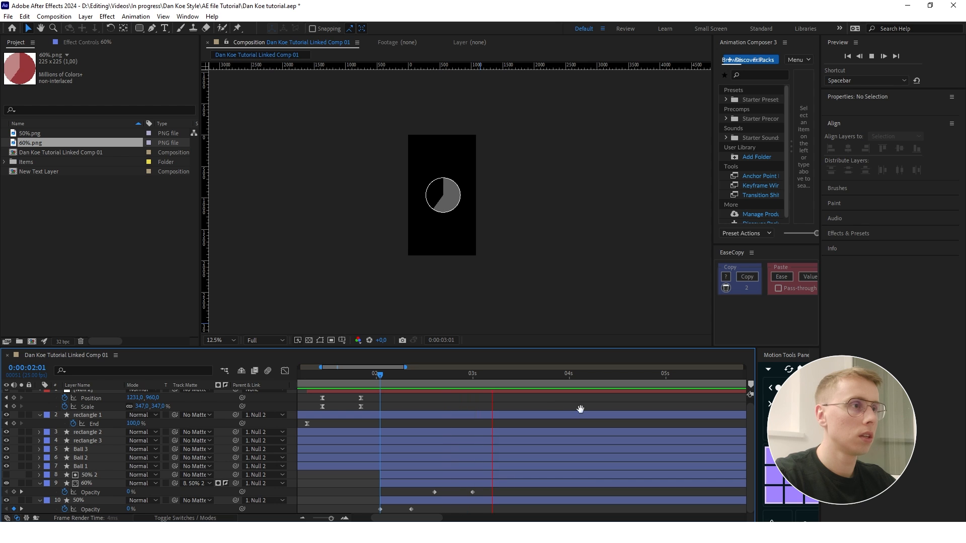
{"action": "key", "text": "space"}
{"action": "key", "text": "period"}
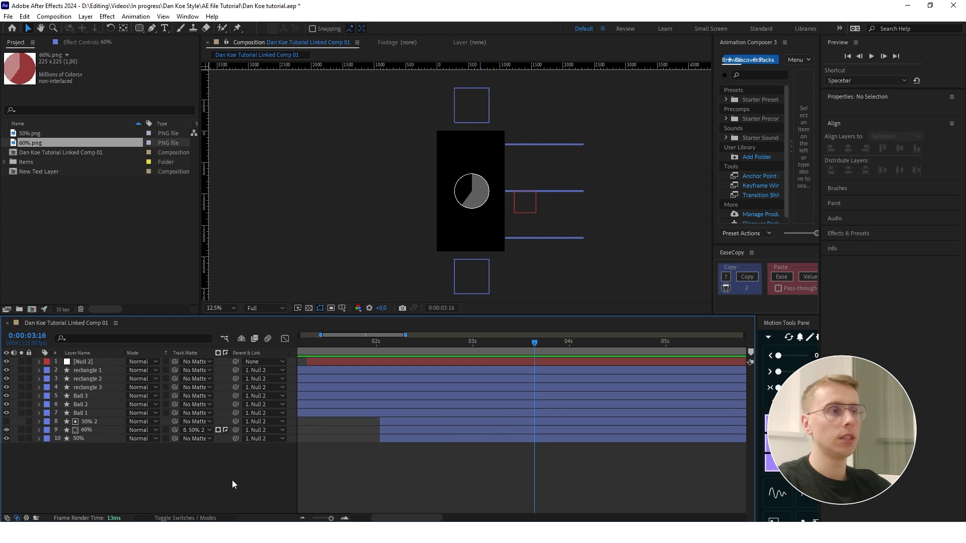
- Add the text TAKE-HOME PAY in white Montserrat ExtraBold over the circle and trim its start to 0:00:03:05
{"action": "right_click", "coordinate": [161, 470]}
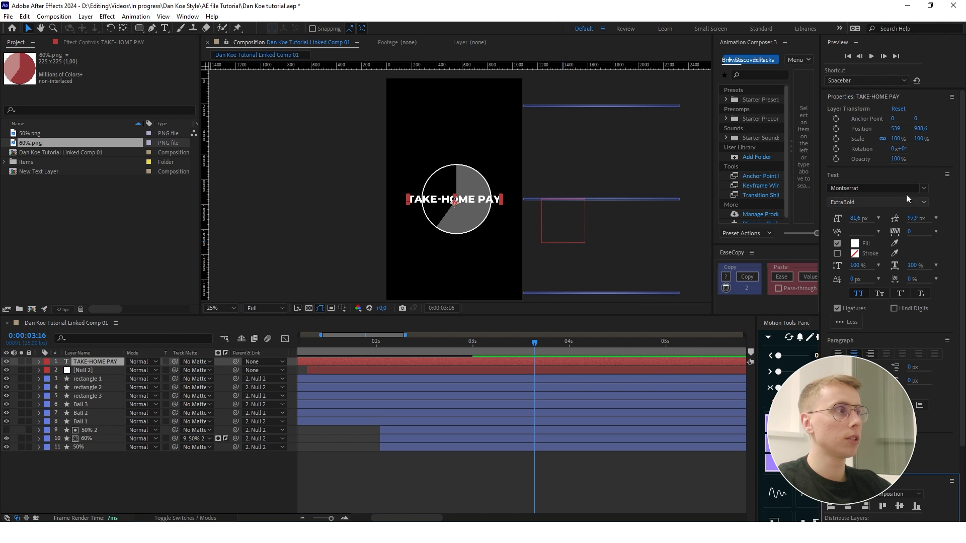
{"action": "left_click", "coordinate": [925, 193]}
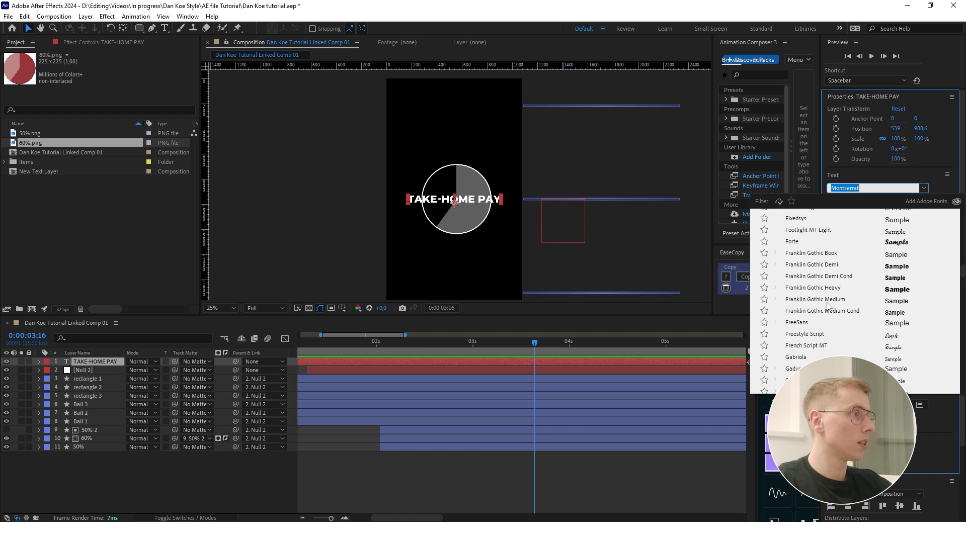
{"action": "left_click", "coordinate": [594, 478]}
{"action": "left_click", "coordinate": [459, 200]}
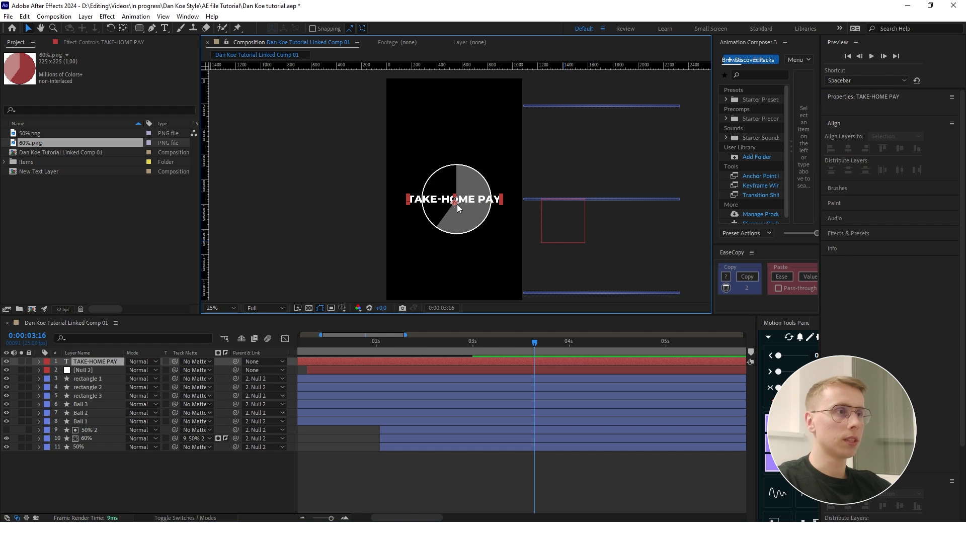
{"action": "key", "text": "p"}
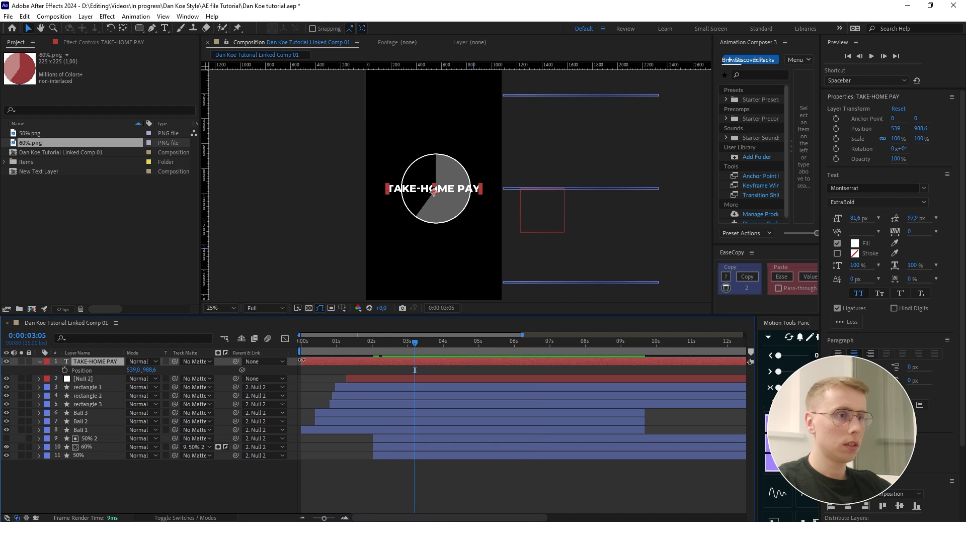
{"action": "left_click_drag", "start_coordinate": [301, 360], "coordinate": [414, 361]}
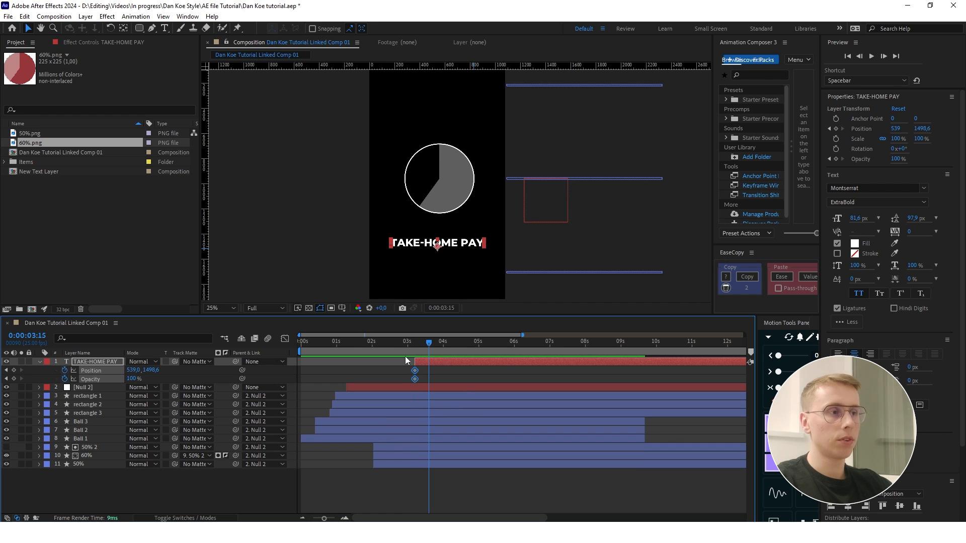
- Keyframe the TAKE-HOME PAY text's Y position from 2157.6 to 1498.6 and opacity from 0% to 100% between 0:00:03:05 and 0:00:03:15
{"action": "left_click", "coordinate": [14, 379]}
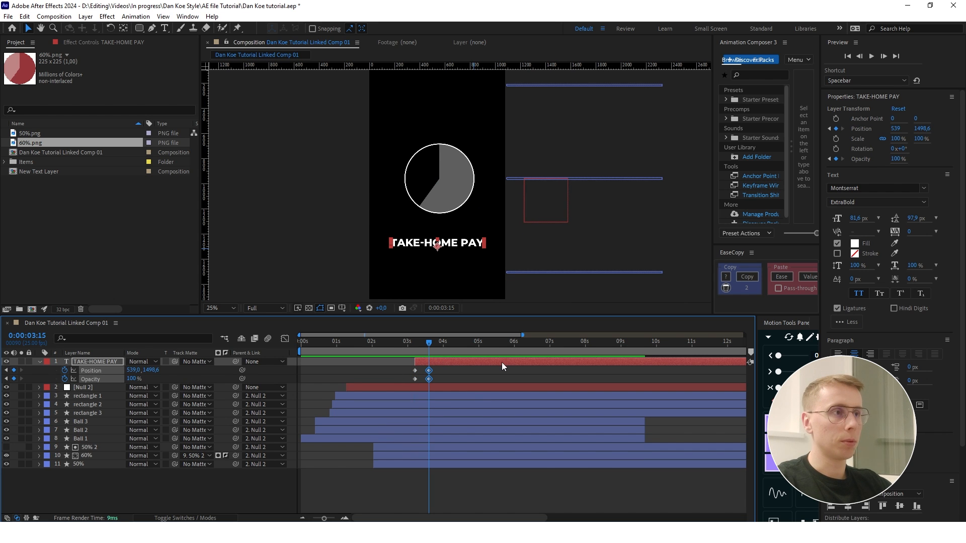
{"action": "scroll", "coordinate": [440, 221], "scroll_direction": "down", "scroll_amount": 1}
{"action": "scroll", "coordinate": [440, 243], "scroll_direction": "up", "scroll_amount": 1}
{"action": "key", "text": "j"}
{"action": "scroll", "coordinate": [438, 243], "scroll_direction": "down", "scroll_amount": 1}
{"action": "scroll", "coordinate": [437, 243], "scroll_direction": "up", "scroll_amount": 1}
{"action": "left_click", "coordinate": [132, 379]}
{"action": "type", "text": "0"}
{"action": "key", "text": "Return"}
{"action": "left_click_drag", "start_coordinate": [152, 370], "coordinate": [252, 369]}
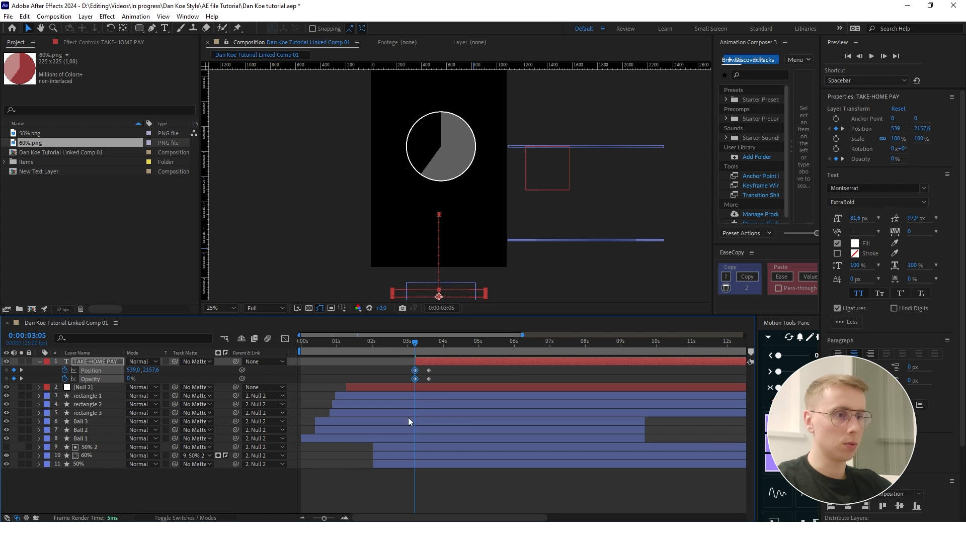
- Play back the animation to check the TAKE-HOME PAY text rising into the frame
{"action": "left_click", "coordinate": [268, 490]}
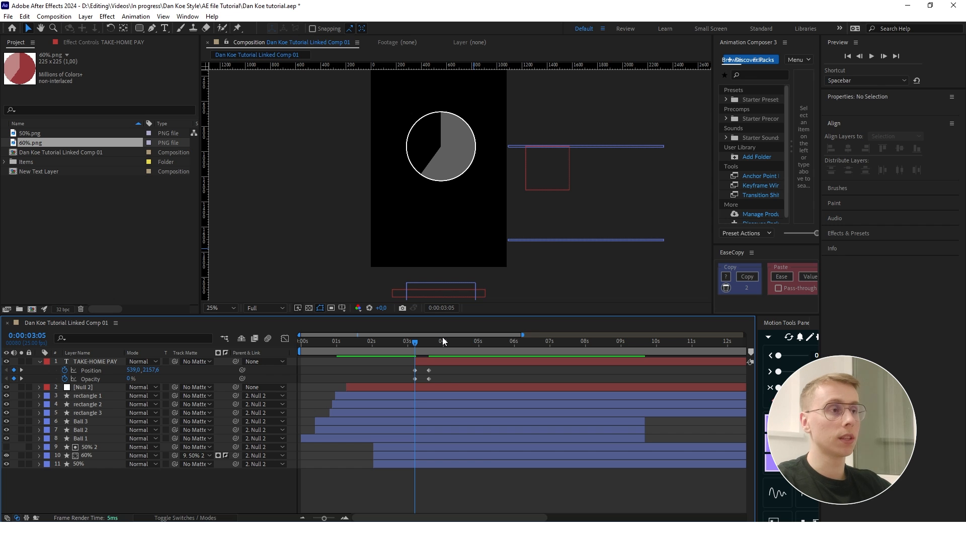
{"action": "key", "text": "space"}
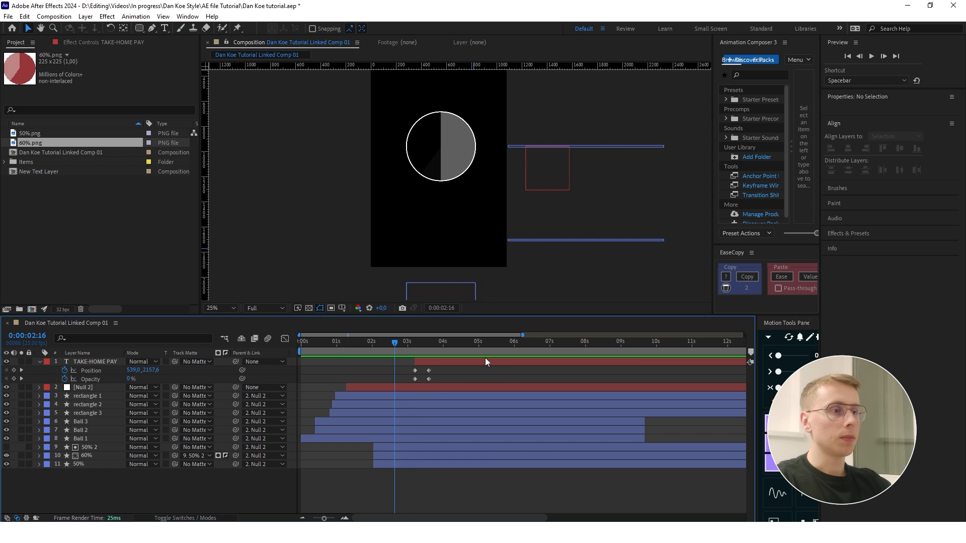
{"action": "key", "text": "space"}
- Apply Easy Ease to the TAKE-HOME PAY text's position and opacity keyframes and lengthen the slowdown into the last keyframe in the speed graph
{"action": "left_click_drag", "start_coordinate": [437, 342], "coordinate": [426, 340]}
{"action": "scroll", "coordinate": [416, 372], "scroll_direction": "up", "scroll_amount": 2}
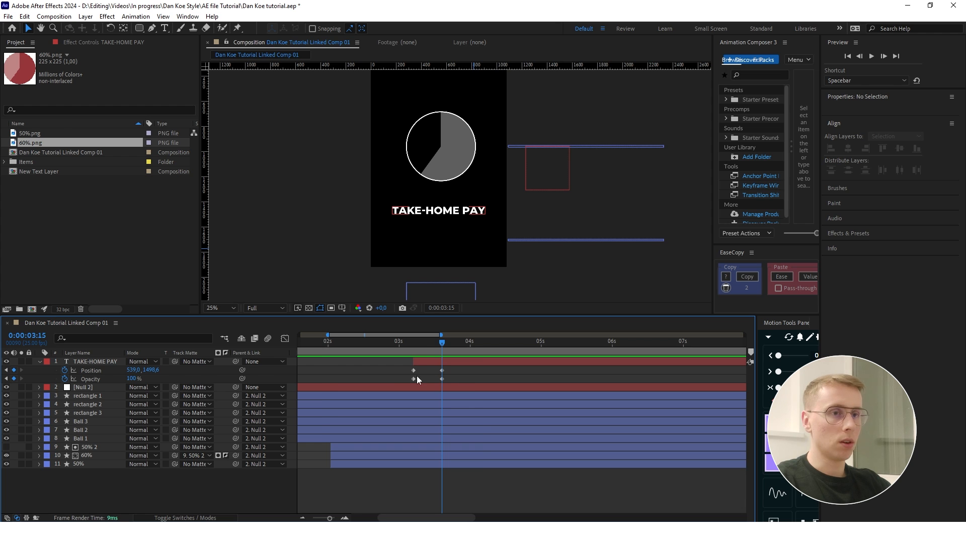
{"action": "scroll", "coordinate": [399, 372], "scroll_direction": "up", "scroll_amount": 2}
{"action": "left_click_drag", "start_coordinate": [400, 372], "coordinate": [486, 381]}
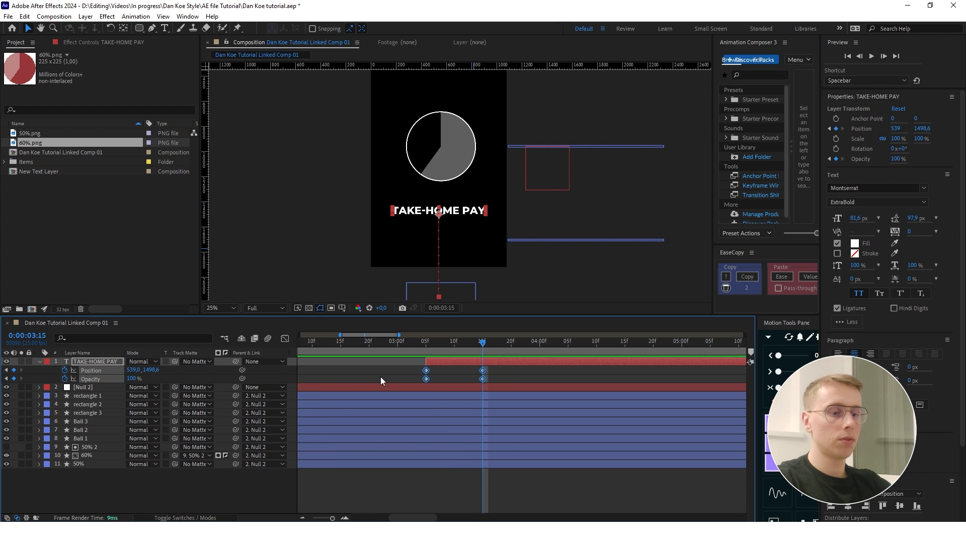
{"action": "key", "text": "F9"}
{"action": "left_click", "coordinate": [284, 339]}
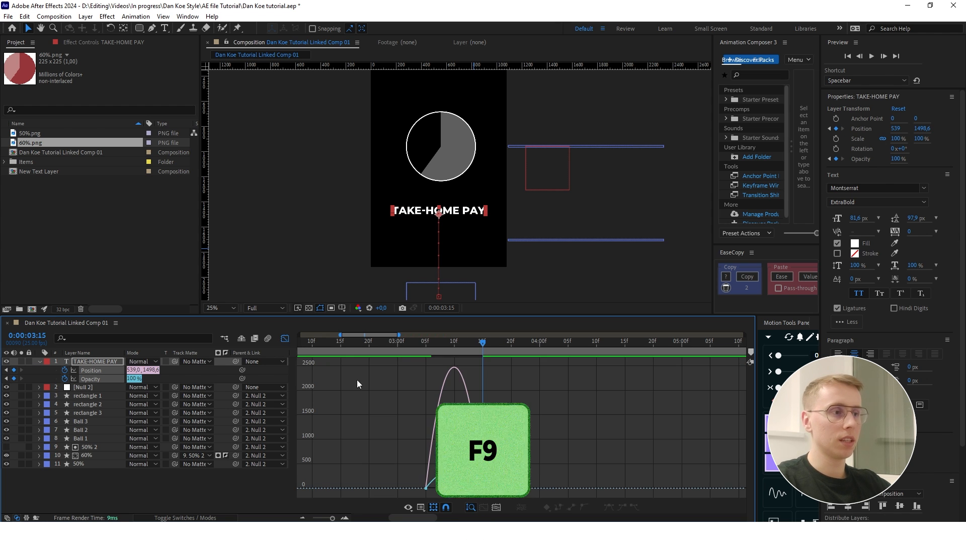
{"action": "scroll", "coordinate": [449, 483], "scroll_direction": "up", "scroll_amount": 2}
{"action": "left_click_drag", "start_coordinate": [497, 485], "coordinate": [456, 483]}
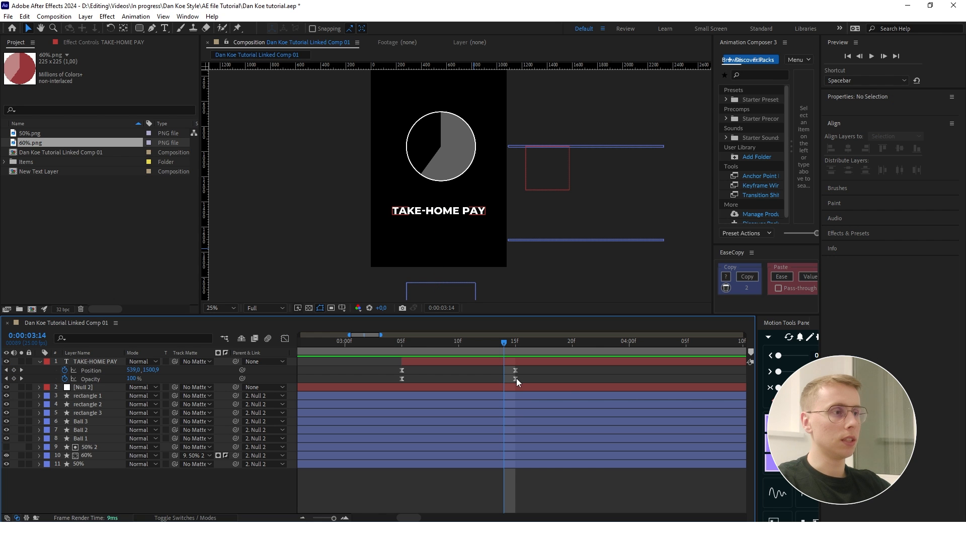
- Turn the TAKE-HOME PAY text's opacity keyframes back to linear and preview its entrance
{"action": "left_click", "coordinate": [515, 379], "text": "ctrl"}
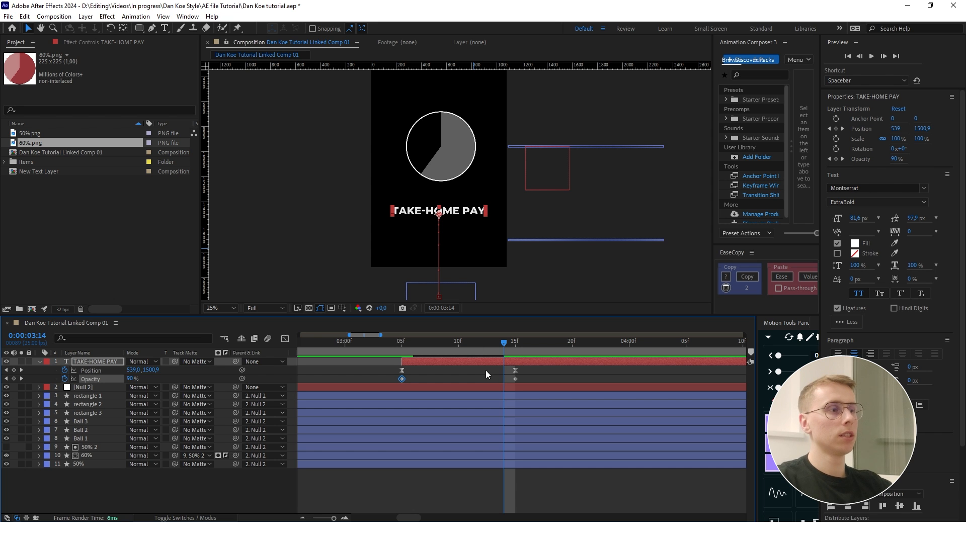
{"action": "left_click_drag", "start_coordinate": [492, 340], "coordinate": [368, 342]}
{"action": "left_click", "coordinate": [557, 375]}
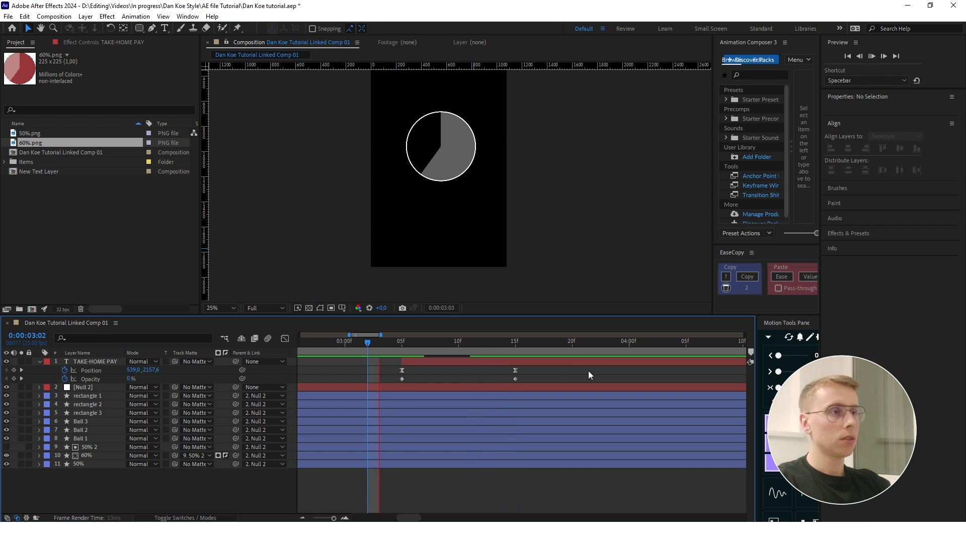
{"action": "key", "text": "space"}
{"action": "left_click", "coordinate": [584, 350]}
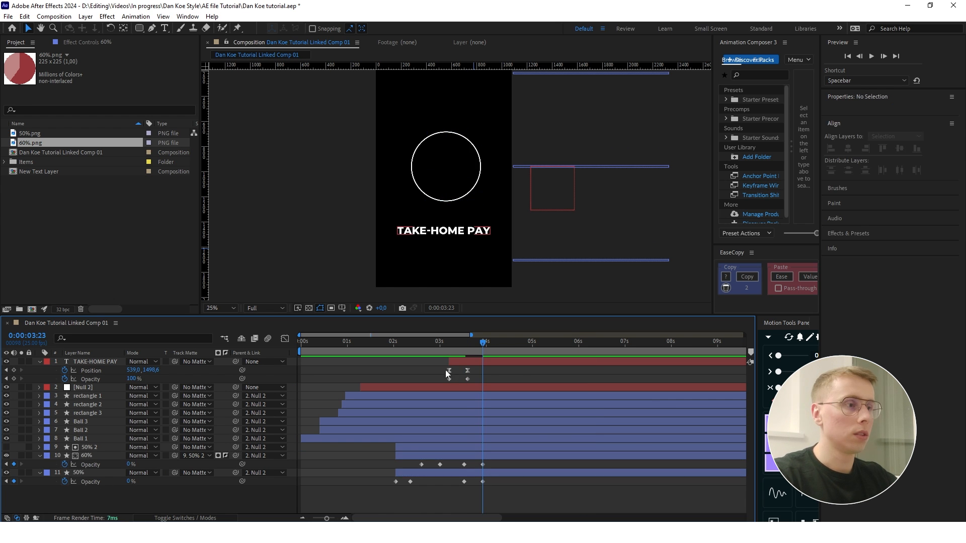
- Fade the 60% and 50% slices to 0% opacity and keyframe the TAKE-HOME PAY text dropping to Y 2172.6 between 0:00:04:00 and 0:00:04:10
{"action": "left_click_drag", "start_coordinate": [482, 342], "coordinate": [442, 344]}
{"action": "key", "text": "space"}
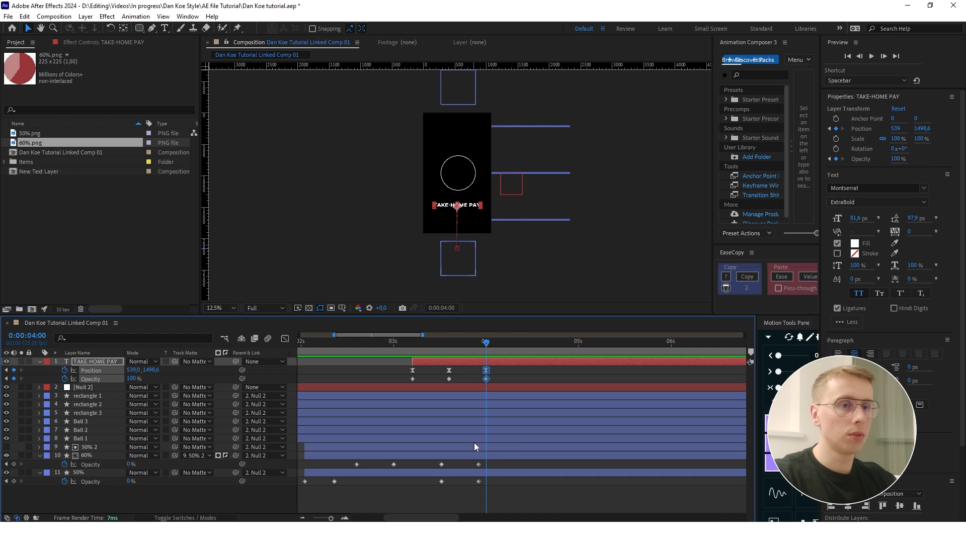
{"action": "key", "text": "shift+Page_Down"}
{"action": "key", "text": "ctrl+v"}
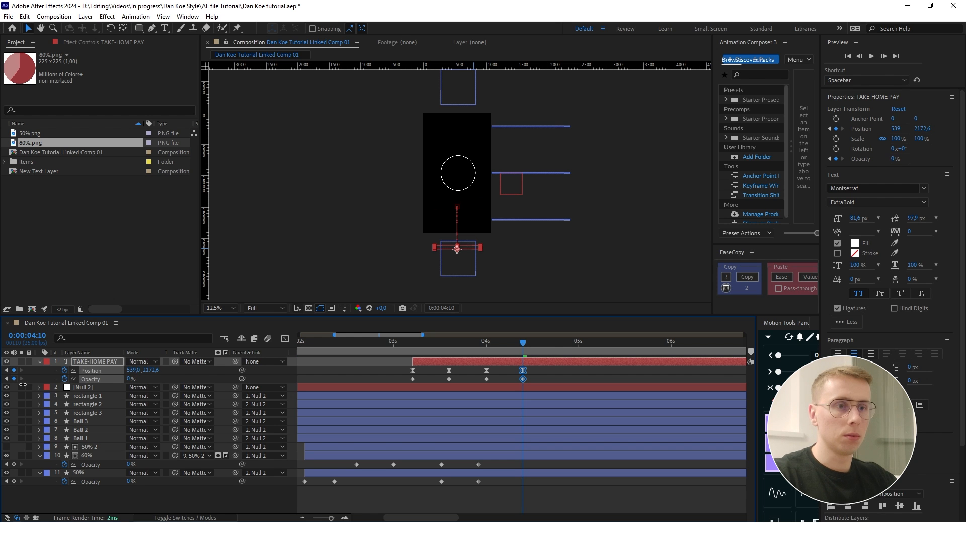
{"action": "left_click", "coordinate": [216, 509]}
{"action": "left_click_drag", "start_coordinate": [525, 345], "coordinate": [416, 345]}
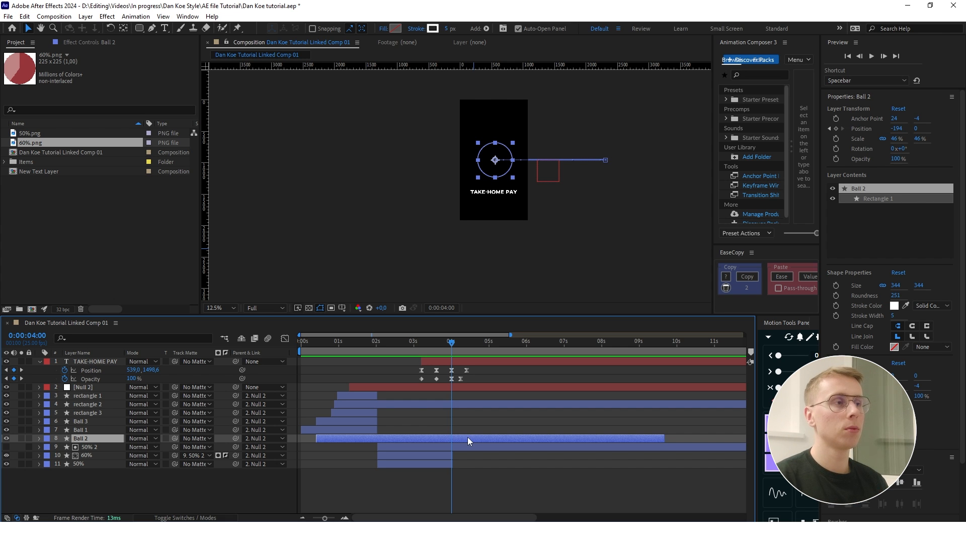
- Duplicate the Ball 2 layer three times and rename each copy to duplicate
{"action": "scroll", "coordinate": [530, 187], "scroll_direction": "up", "scroll_amount": 2}
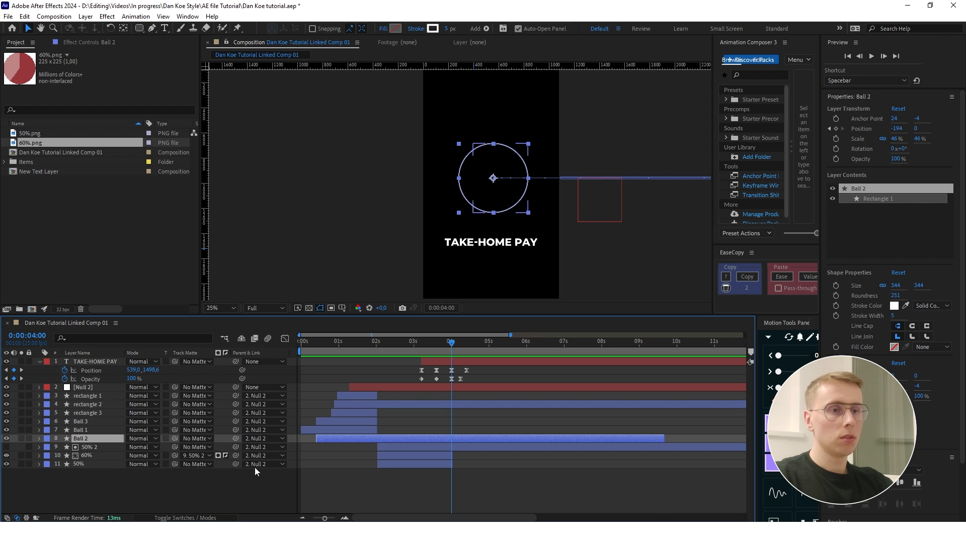
{"action": "key", "text": "ctrl+d"}
{"action": "key", "text": "ctrl+d"}
{"action": "key", "text": "ctrl+d"}
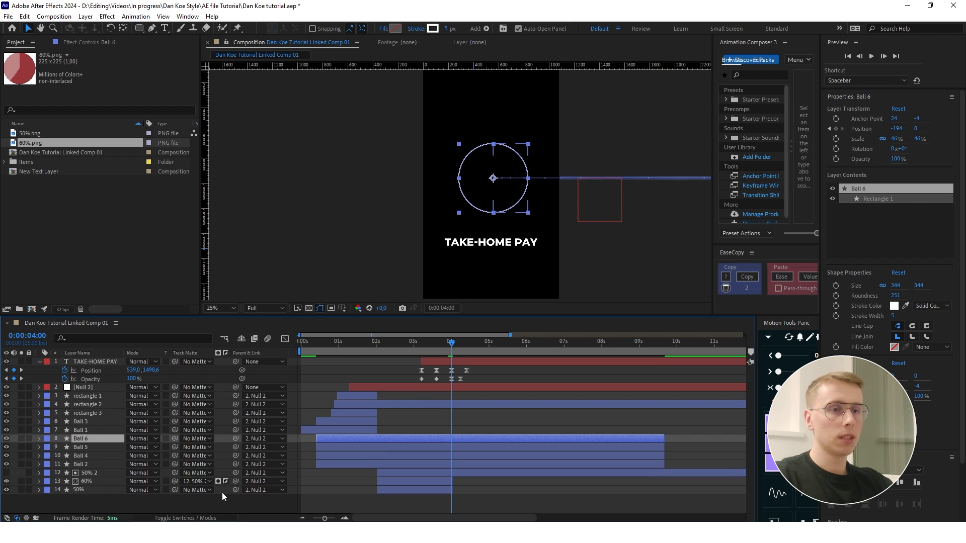
- Hide the duplicates and keyframe Ball 2 between 0:00:04:00 and 0:00:04:10, moving it to Y -151 and scaling it to 25%
{"action": "left_click", "coordinate": [116, 462]}
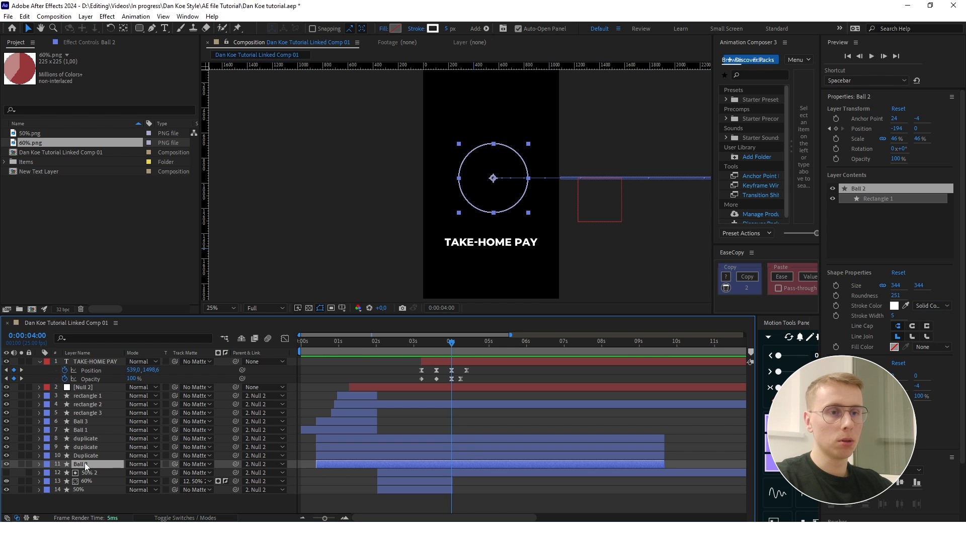
{"action": "key", "text": "p"}
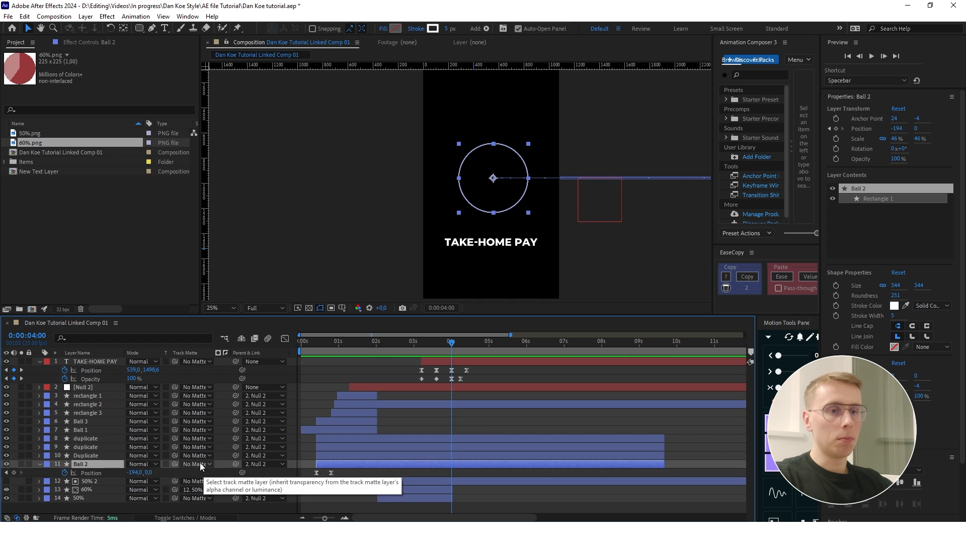
{"action": "key", "text": "shift+s"}
{"action": "left_click", "coordinate": [64, 482]}
{"action": "left_click", "coordinate": [14, 473]}
{"action": "key", "text": "shift+Page_Down"}
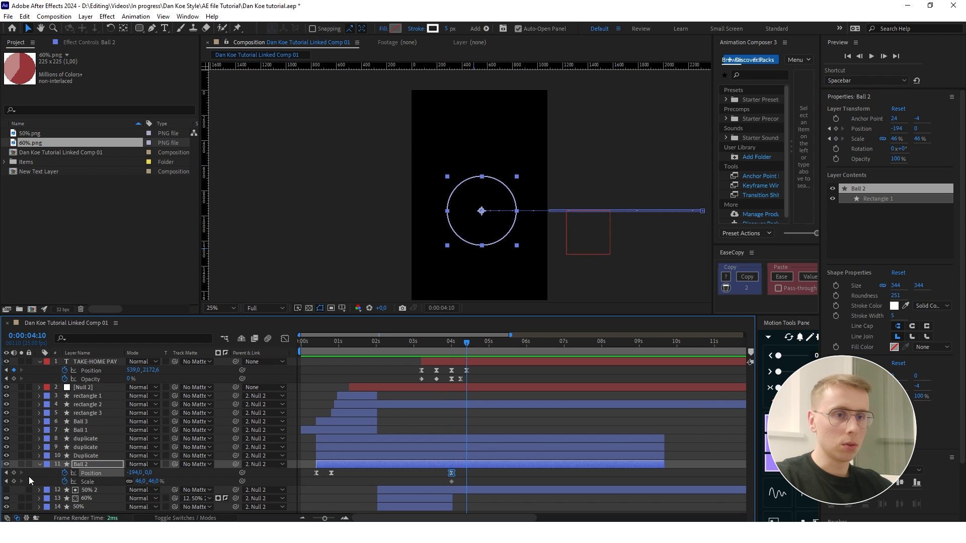
{"action": "left_click", "coordinate": [14, 481]}
{"action": "left_click_drag", "start_coordinate": [147, 473], "coordinate": [7, 456]}
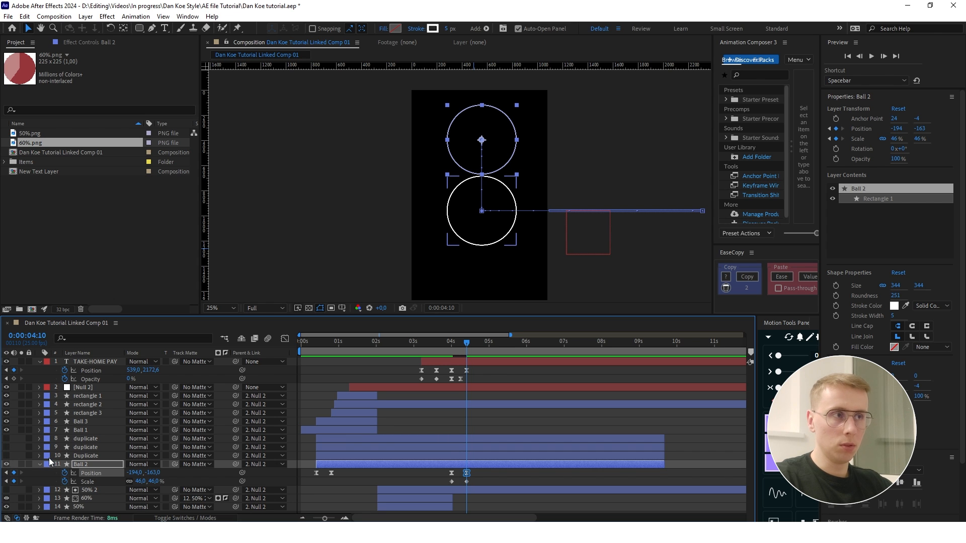
{"action": "left_click_drag", "start_coordinate": [153, 473], "coordinate": [129, 483]}
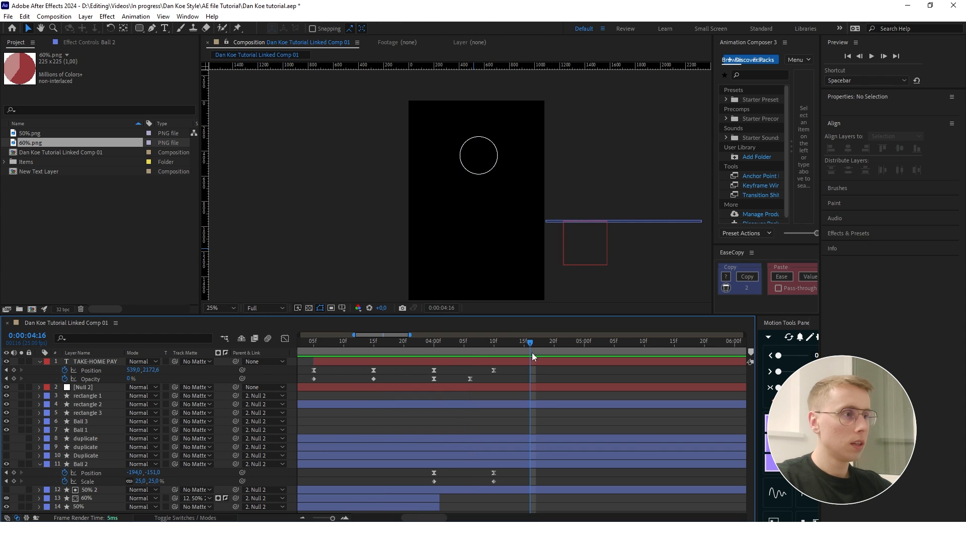
- Apply Easy Ease to Ball 2's position and scale keyframes at 0:00:04:00 and 0:00:04:10 and show their speed graph
{"action": "left_click_drag", "start_coordinate": [532, 356], "coordinate": [439, 348]}
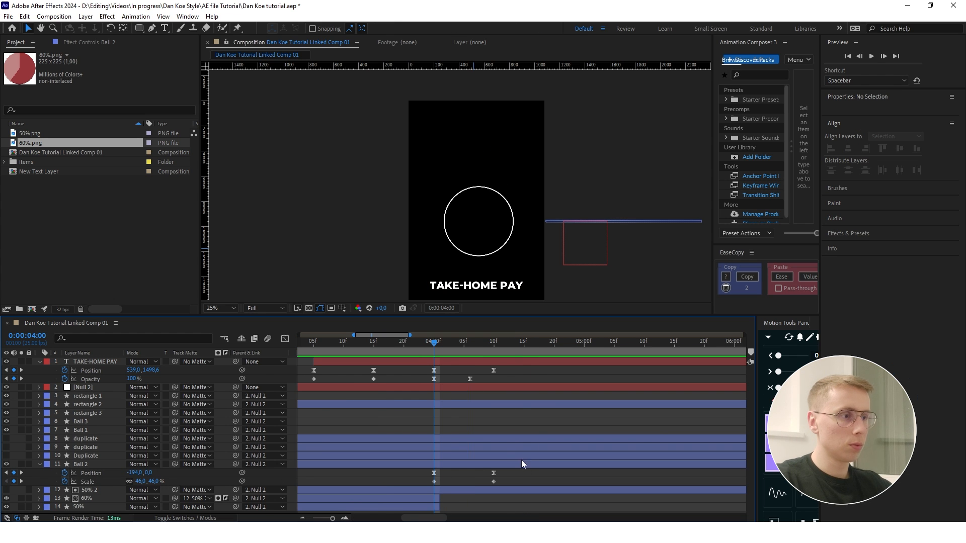
{"action": "left_click_drag", "start_coordinate": [501, 469], "coordinate": [431, 475]}
{"action": "left_click", "coordinate": [435, 473], "text": "ctrl"}
{"action": "left_click_drag", "start_coordinate": [519, 484], "coordinate": [403, 471]}
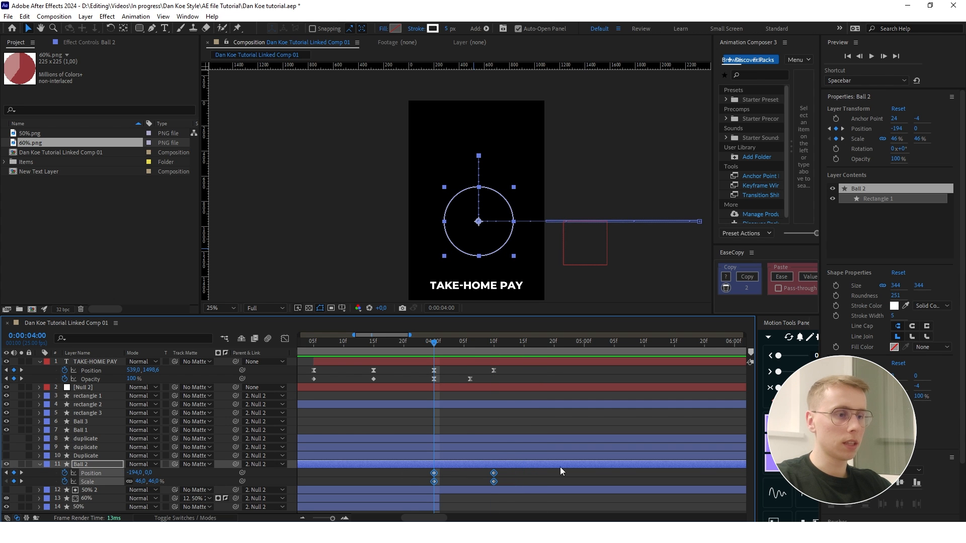
{"action": "key", "text": "F9"}
{"action": "left_click", "coordinate": [285, 338]}
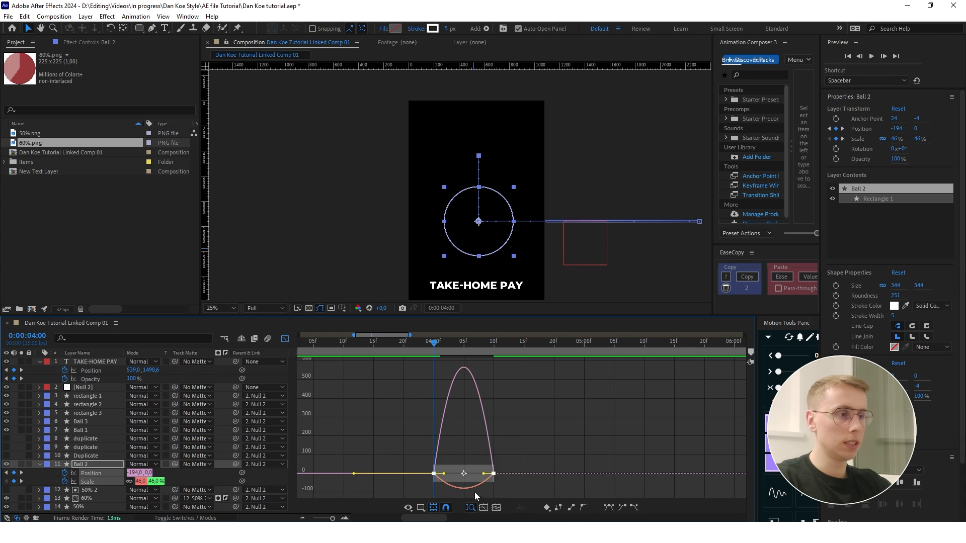
- Lengthen the slowdown into Ball 2's position and scale keyframes at 0:00:04:10 in the speed graph and preview the move
{"action": "scroll", "coordinate": [503, 487], "scroll_direction": "up", "scroll_amount": 2}
{"action": "left_click_drag", "start_coordinate": [506, 474], "coordinate": [468, 474]}
{"action": "left_click", "coordinate": [513, 416]}
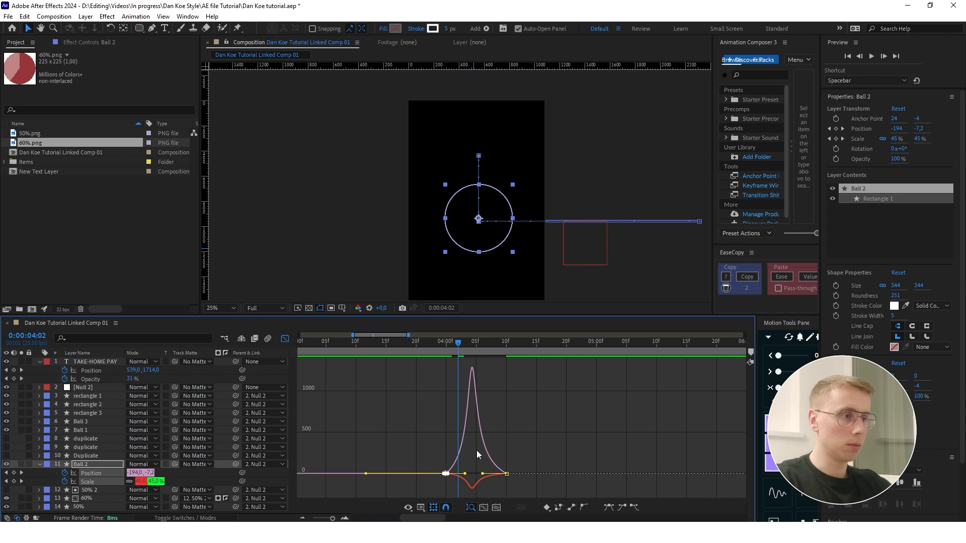
{"action": "scroll", "coordinate": [476, 451], "scroll_direction": "up", "scroll_amount": 2}
{"action": "left_click", "coordinate": [504, 471]}
{"action": "left_click_drag", "start_coordinate": [494, 474], "coordinate": [501, 475]}
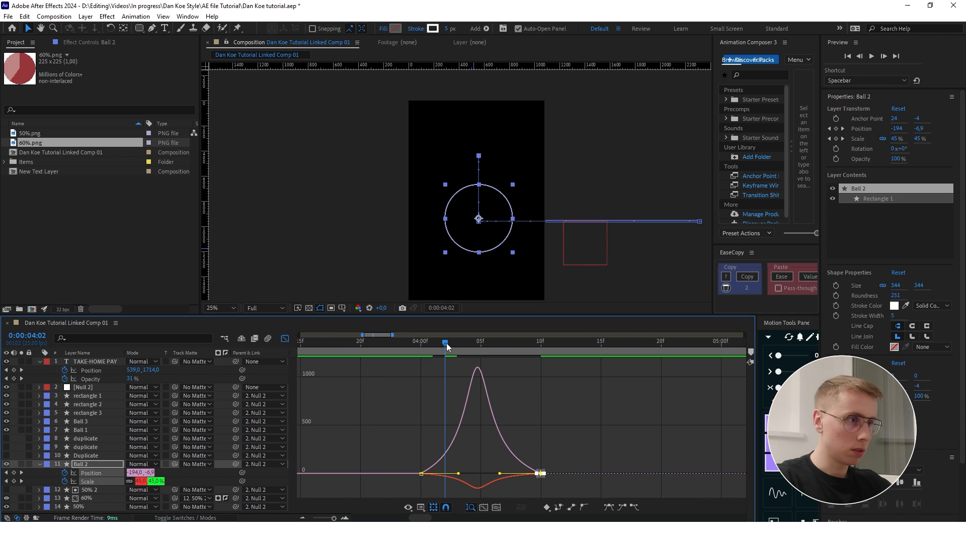
{"action": "left_click_drag", "start_coordinate": [446, 342], "coordinate": [385, 343]}
{"action": "left_click", "coordinate": [559, 382]}
{"action": "key", "text": "space"}
- Lengthen the ease out of Ball 2's keyframes at 0:00:04:00, preview the sharper speed curve and close the graph
{"action": "left_click_drag", "start_coordinate": [501, 474], "coordinate": [403, 459]}
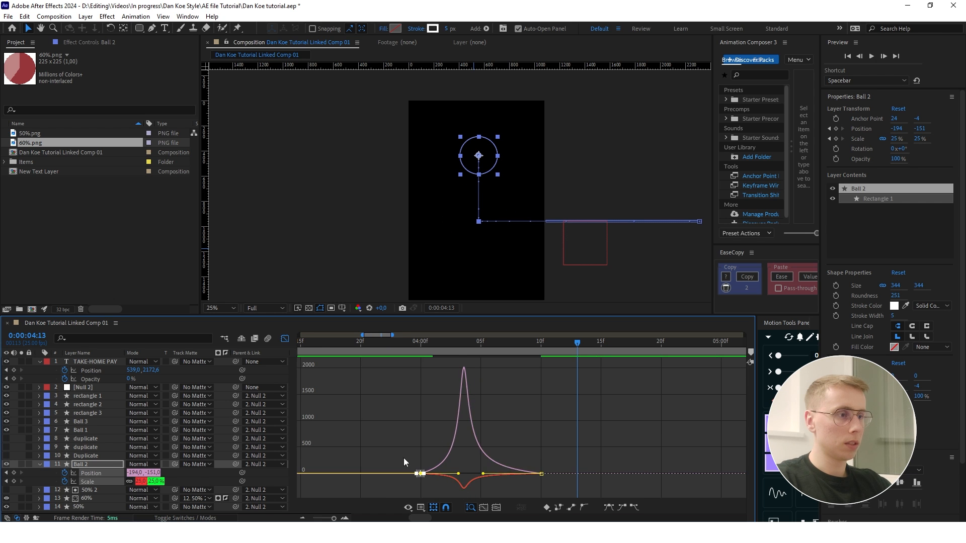
{"action": "left_click_drag", "start_coordinate": [458, 474], "coordinate": [468, 474]}
{"action": "key", "text": "space"}
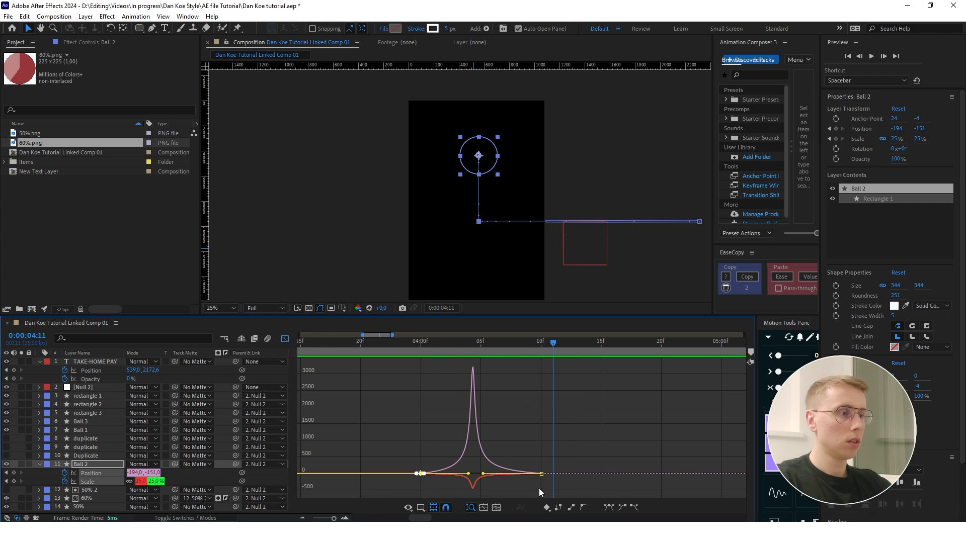
{"action": "left_click", "coordinate": [500, 457]}
{"action": "left_click_drag", "start_coordinate": [528, 455], "coordinate": [552, 486]}
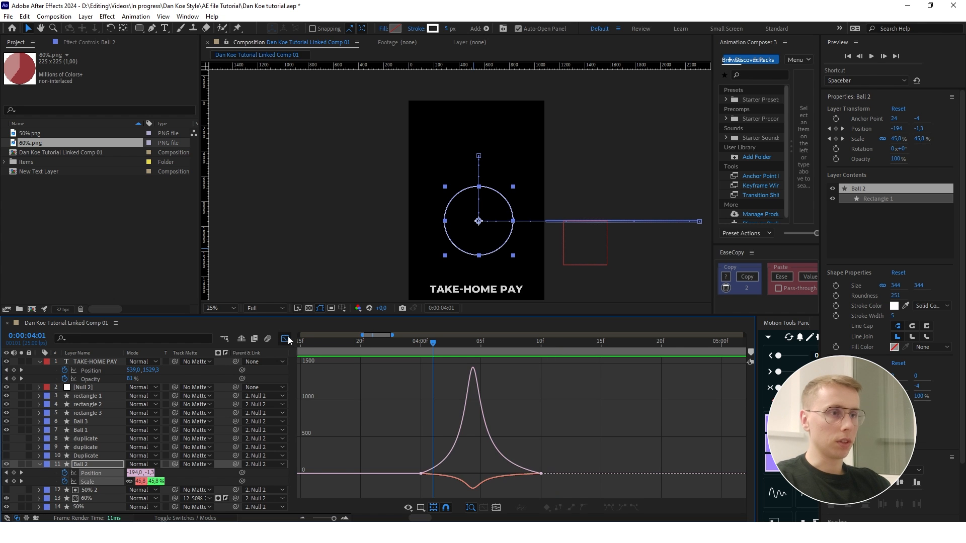
{"action": "left_click", "coordinate": [287, 339]}
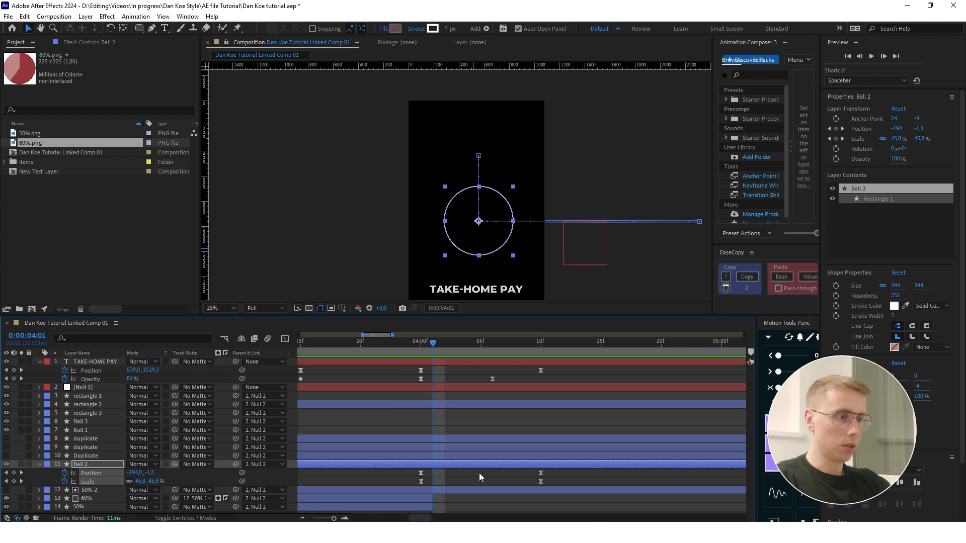
- Show the three duplicate layers and trim them to start at 0:00:04:00 and end shortly after 0:00:05:00
{"action": "key", "text": "semicolon"}
{"action": "left_click", "coordinate": [322, 440]}
{"action": "left_click", "coordinate": [330, 456], "text": "shift"}
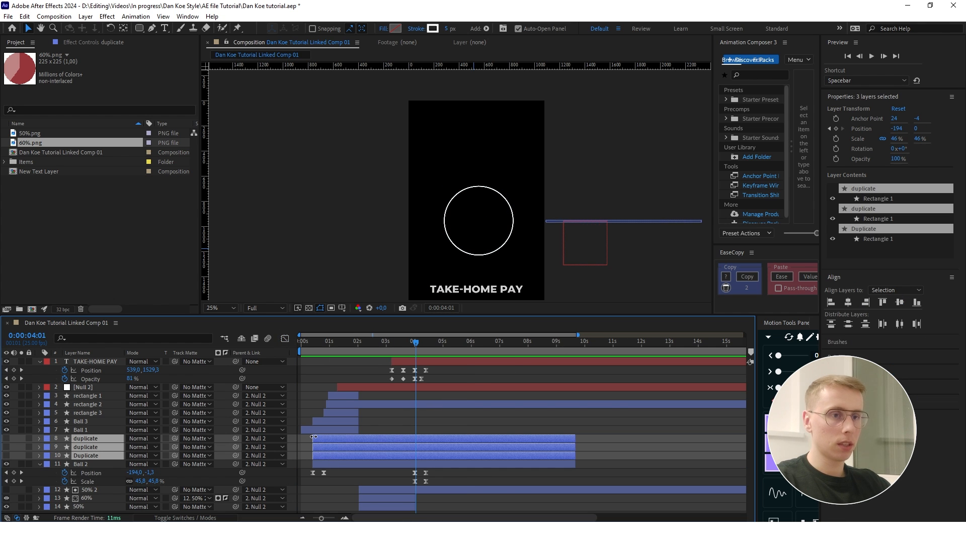
{"action": "left_click_drag", "start_coordinate": [314, 437], "coordinate": [415, 438]}
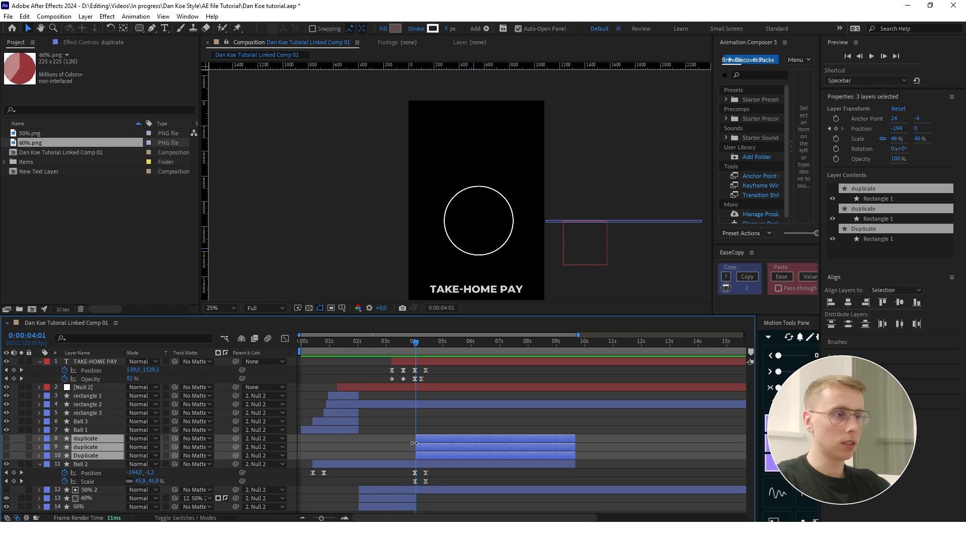
{"action": "key", "text": "equal"}
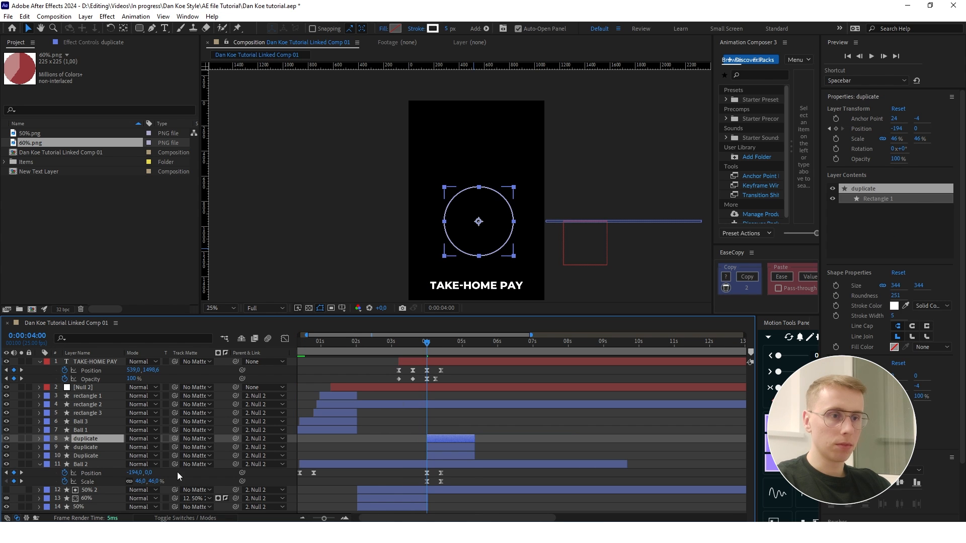
- Copy Ball 2's position and scale keyframes at 0:00:04:00 and 0:00:04:10 onto each of the three duplicate layers
{"action": "left_click_drag", "start_coordinate": [451, 486], "coordinate": [413, 468]}
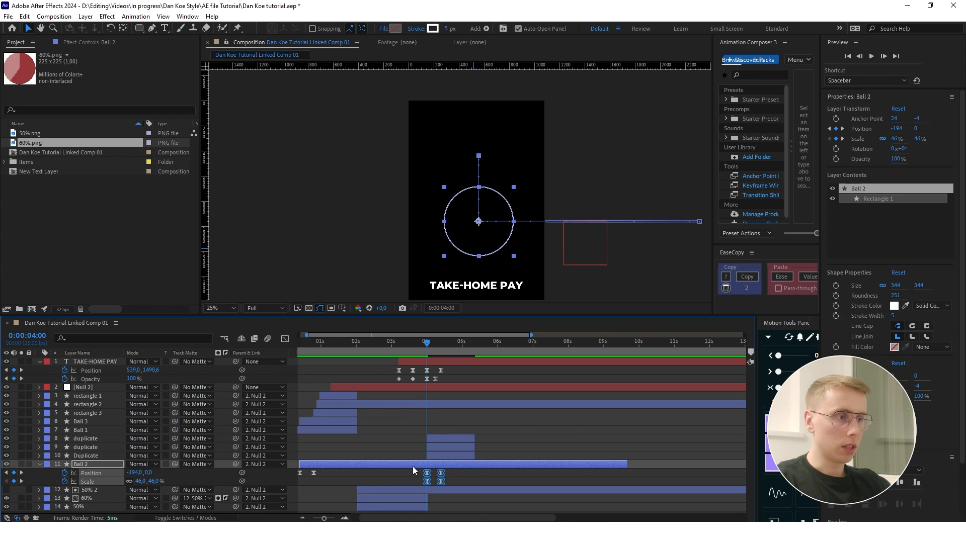
{"action": "left_click", "coordinate": [445, 454]}
{"action": "left_click", "coordinate": [444, 448]}
{"action": "left_click", "coordinate": [445, 438]}
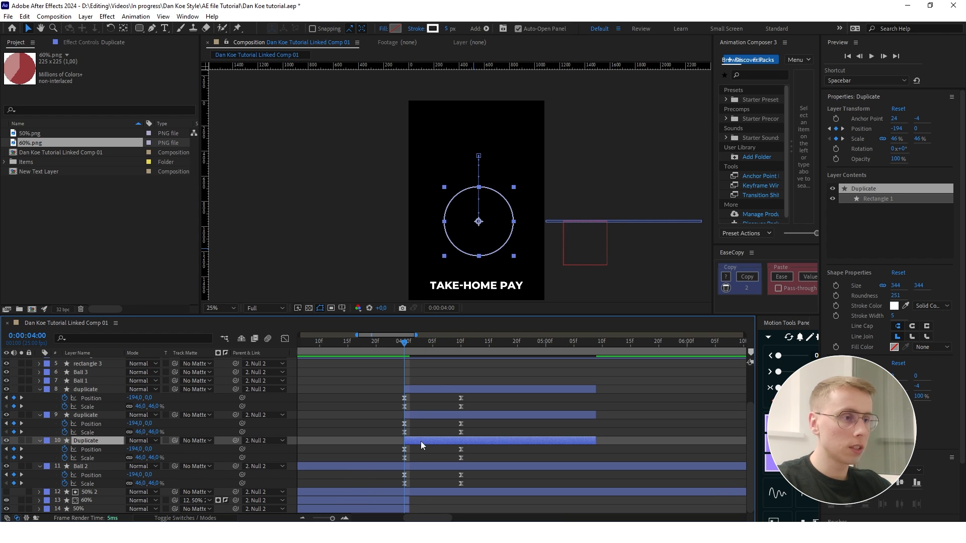
- Stagger the three duplicates to start one, two and three frames after 0:00:04:00 and preview the trailing circles
{"action": "left_click_drag", "start_coordinate": [422, 445], "coordinate": [424, 445]}
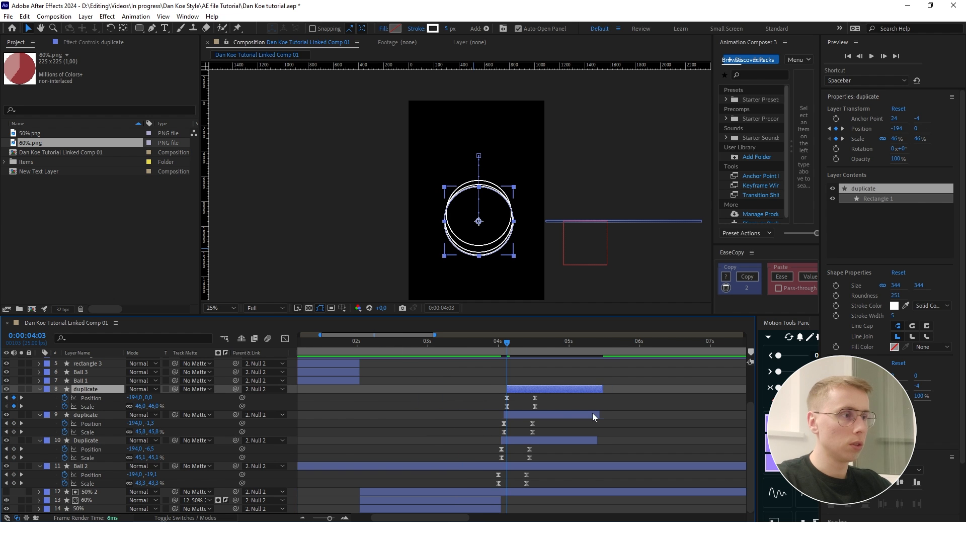
{"action": "left_click", "coordinate": [613, 418]}
{"action": "left_click_drag", "start_coordinate": [507, 342], "coordinate": [475, 342]}
{"action": "key", "text": "space"}
{"action": "key", "text": "space"}
{"action": "scroll", "coordinate": [457, 422], "scroll_direction": "down", "scroll_amount": 3}
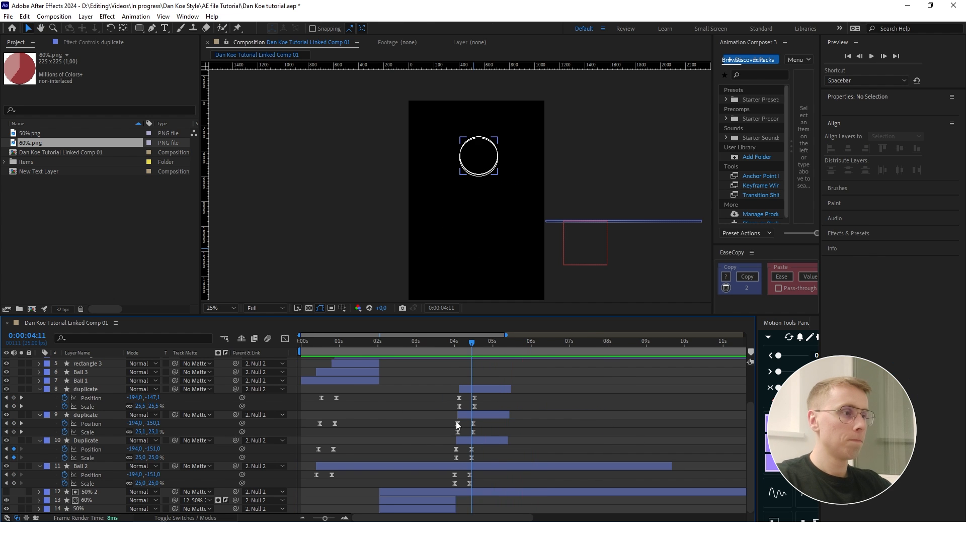
{"action": "scroll", "coordinate": [516, 404], "scroll_direction": "up", "scroll_amount": 3}
{"action": "left_click_drag", "start_coordinate": [427, 343], "coordinate": [393, 342]}
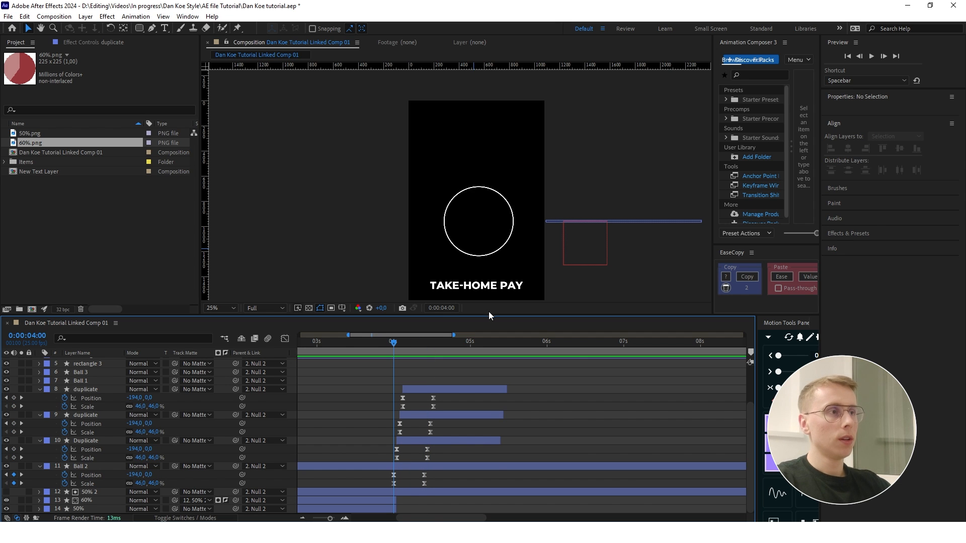
{"action": "scroll", "coordinate": [478, 393], "scroll_direction": "up", "scroll_amount": 1}
{"action": "key", "text": "space"}
{"action": "key", "text": "space"}
{"action": "scroll", "coordinate": [508, 209], "scroll_direction": "down", "scroll_amount": 1}
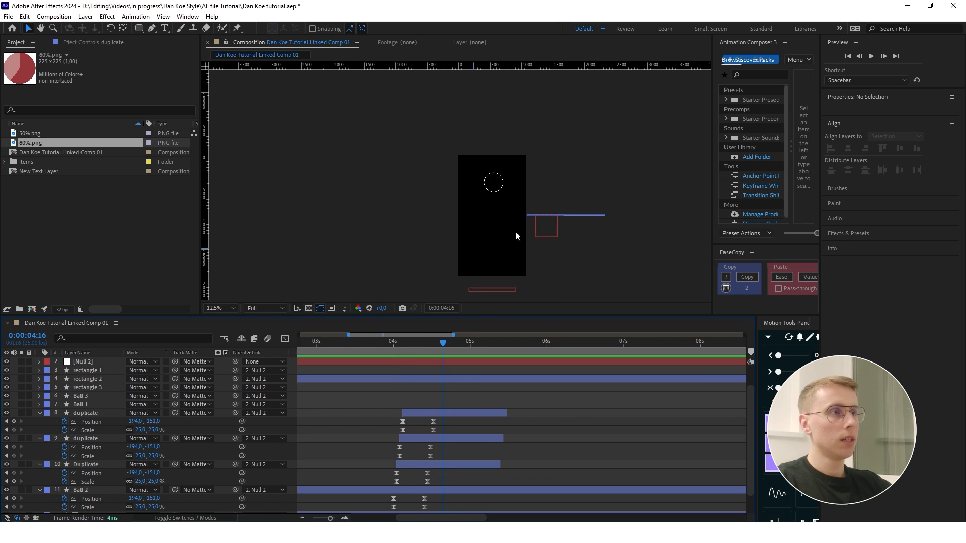
- Add fill opacity keyframes to Ball 2's Rectangle 1 at 0:00:04:00 and 0:00:04:10
{"action": "scroll", "coordinate": [495, 203], "scroll_direction": "up", "scroll_amount": 1}
{"action": "left_click", "coordinate": [432, 490]}
{"action": "scroll", "coordinate": [507, 435], "scroll_direction": "down", "scroll_amount": 1}
{"action": "left_click_drag", "start_coordinate": [437, 344], "coordinate": [393, 349]}
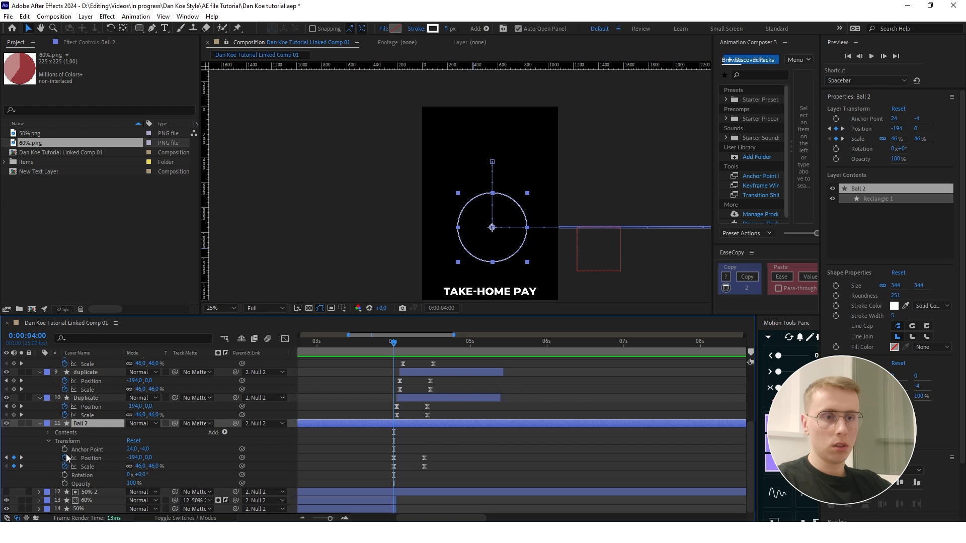
{"action": "left_click", "coordinate": [49, 432]}
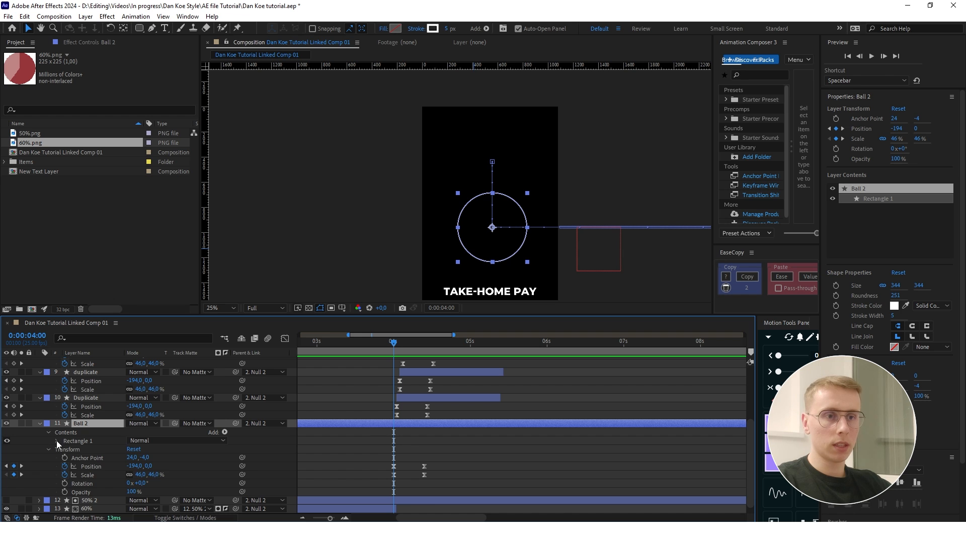
{"action": "left_click", "coordinate": [56, 441]}
{"action": "left_click", "coordinate": [65, 466]}
{"action": "scroll", "coordinate": [77, 456], "scroll_direction": "down", "scroll_amount": 1}
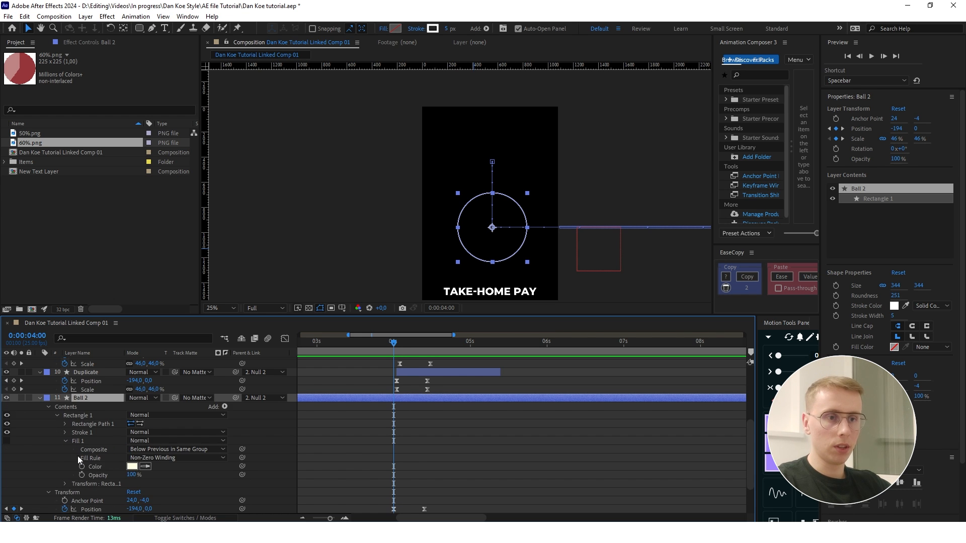
{"action": "left_click", "coordinate": [81, 475]}
{"action": "scroll", "coordinate": [531, 451], "scroll_direction": "down", "scroll_amount": 2}
{"action": "left_click_drag", "start_coordinate": [394, 347], "coordinate": [422, 343]}
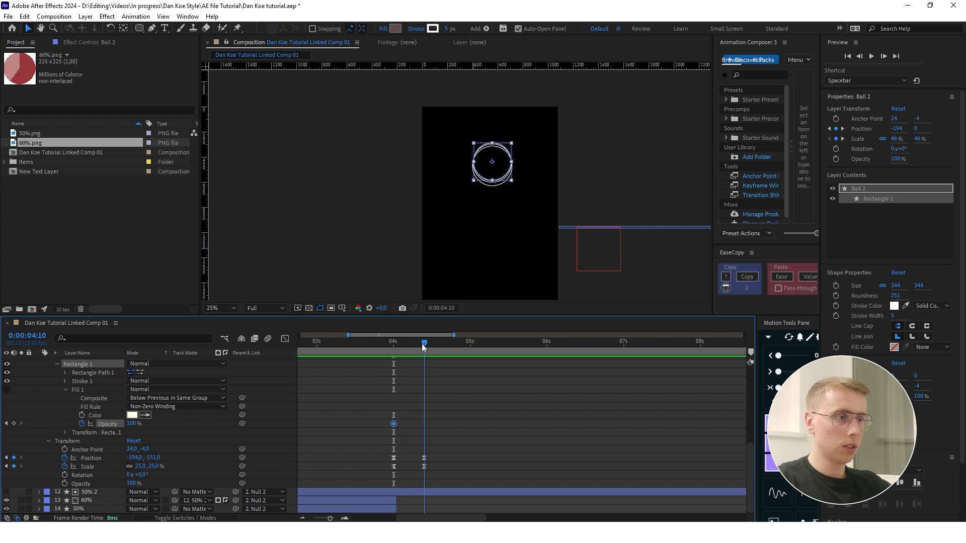
{"action": "left_click", "coordinate": [14, 424]}
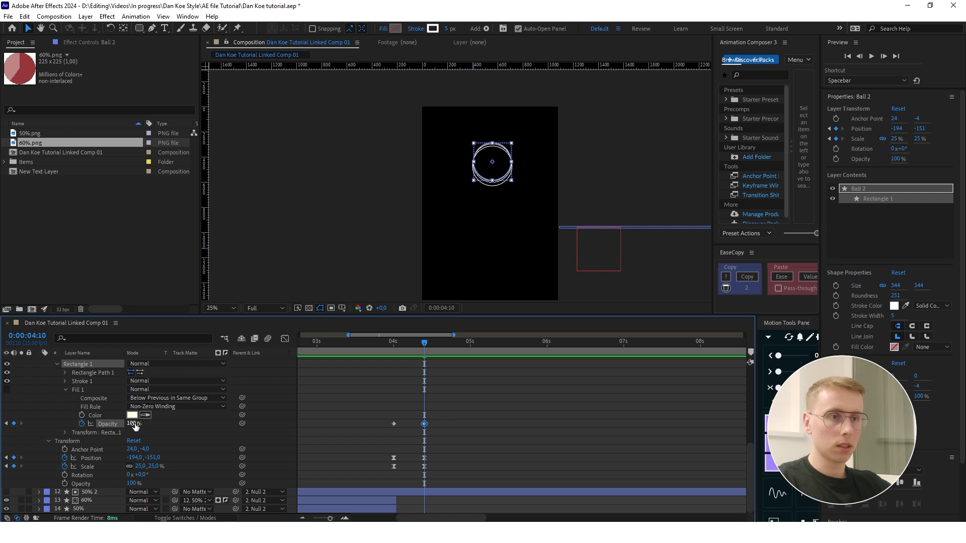
- Set Ball 2's fill opacity to 0% at the 0:00:04:00 keyframe
{"action": "left_click", "coordinate": [394, 343]}
{"action": "scroll", "coordinate": [397, 372], "scroll_direction": "up", "scroll_amount": 1}
{"action": "left_click", "coordinate": [132, 450]}
{"action": "type", "text": "0"}
{"action": "key", "text": "Return"}
{"action": "left_click", "coordinate": [131, 449]}
{"action": "type", "text": "0"}
{"action": "key", "text": "Return"}
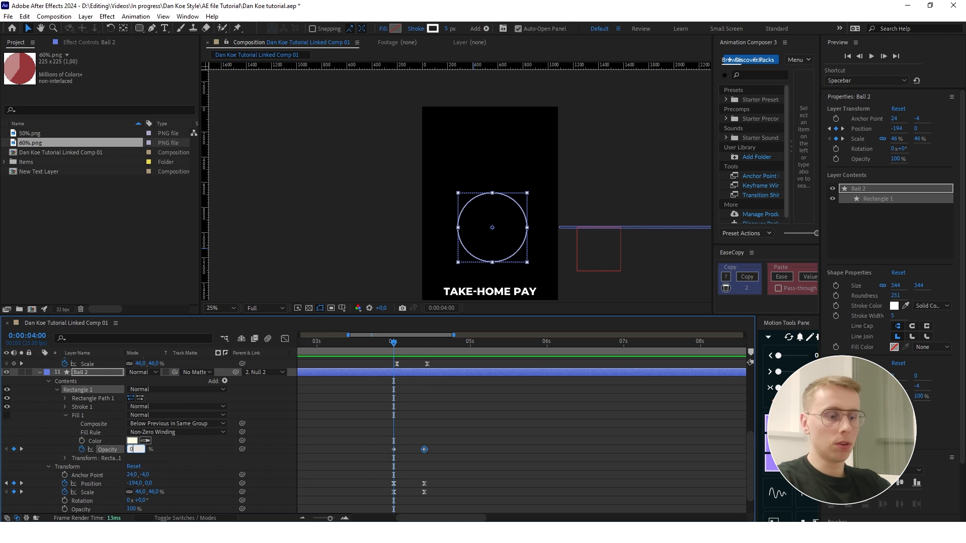
- Give Ball 2 a white FFFFFF fill and preview the circle filling in
{"action": "left_click", "coordinate": [396, 29]}
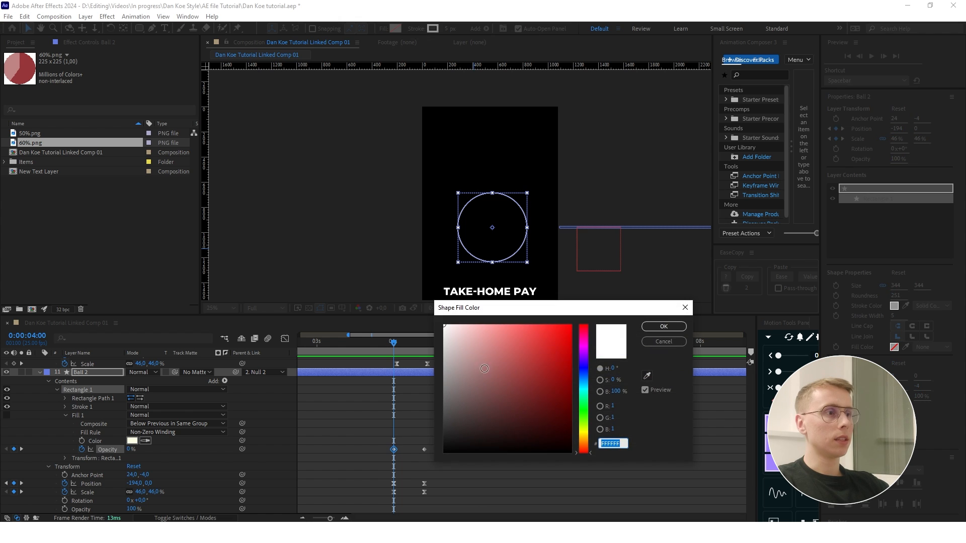
{"action": "left_click", "coordinate": [664, 327]}
{"action": "key", "text": "space"}
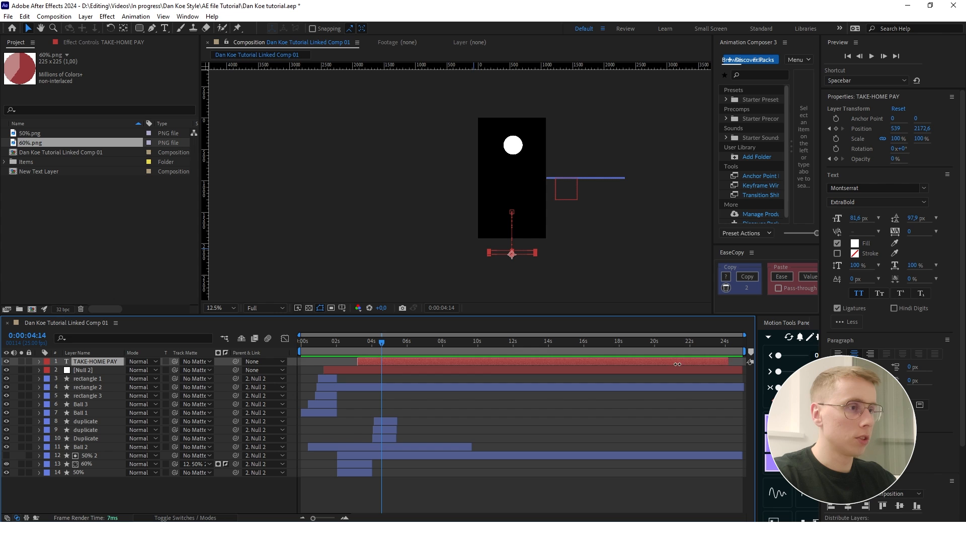
- Trim the end of the TAKE-HOME PAY layer to 0:00:04:14 and reveal the keyframes of Ball 2 and its duplicates
{"action": "left_click_drag", "start_coordinate": [677, 364], "coordinate": [383, 361]}
{"action": "scroll", "coordinate": [367, 370], "scroll_direction": "up", "scroll_amount": 4}
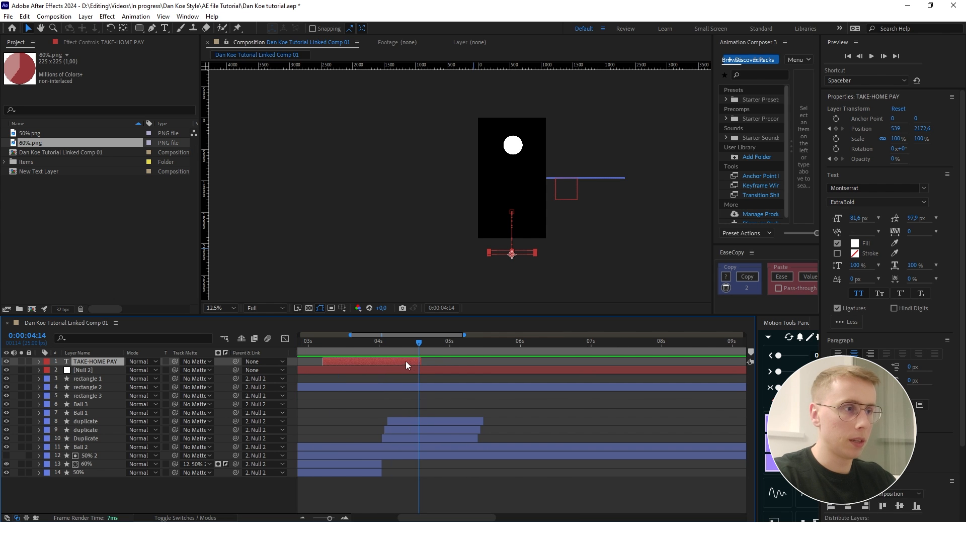
{"action": "scroll", "coordinate": [401, 363], "scroll_direction": "down", "scroll_amount": 3}
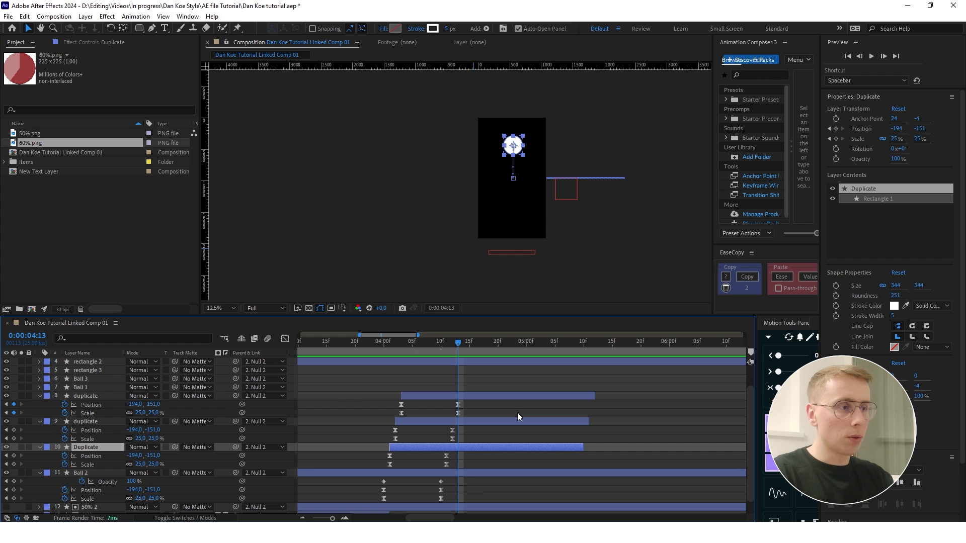
- Add position and scale keyframes to Ball 2 at 0:00:04:13, keeping its current values
{"action": "key", "text": "space"}
{"action": "left_click_drag", "start_coordinate": [464, 348], "coordinate": [457, 349]}
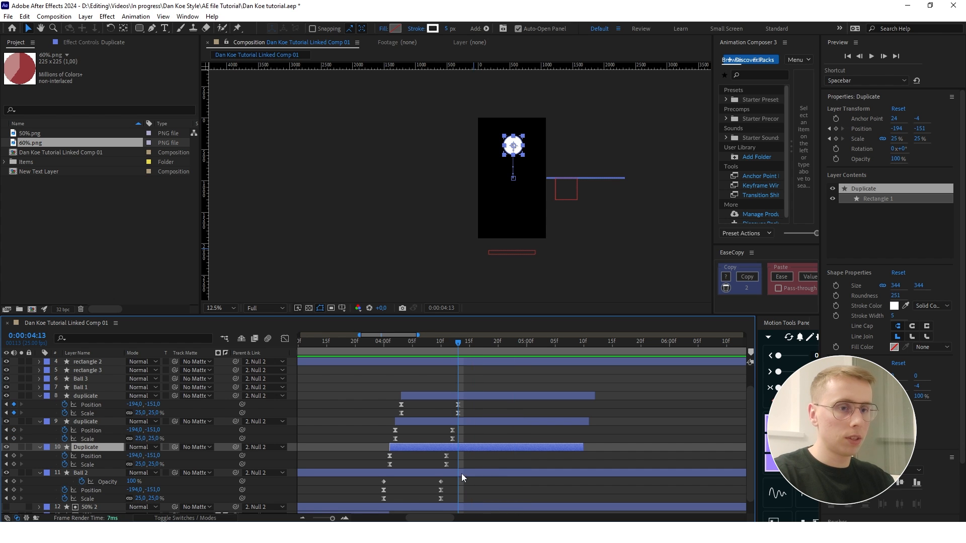
{"action": "left_click", "coordinate": [14, 490]}
{"action": "left_click", "coordinate": [14, 498]}
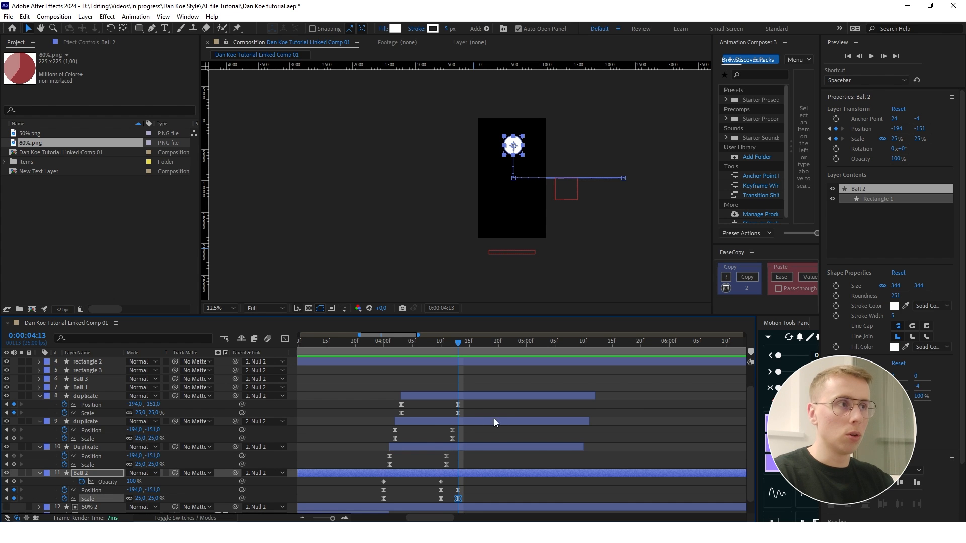
- Trim the ends of the three duplicate layers to 0:00:04:13
{"action": "left_click", "coordinate": [593, 395]}
{"action": "left_click_drag", "start_coordinate": [590, 395], "coordinate": [458, 393]}
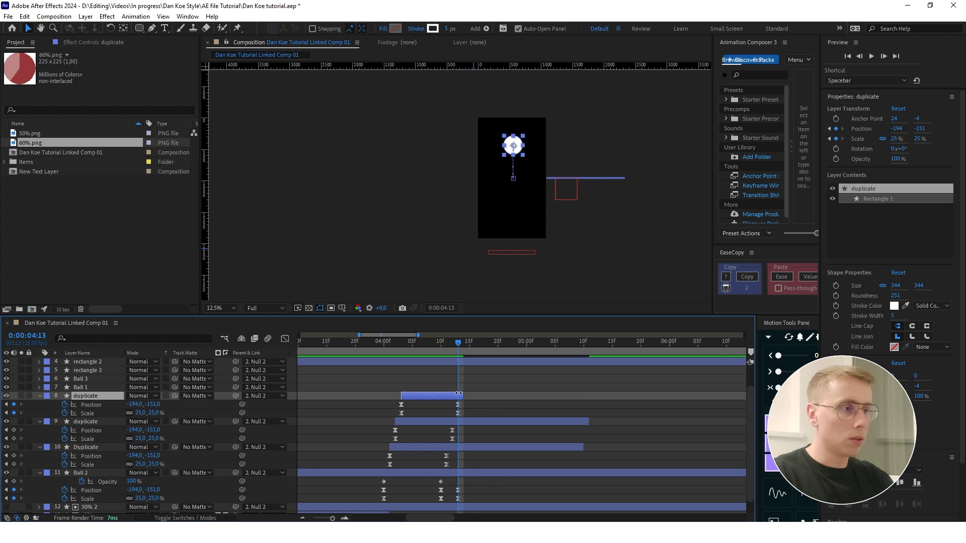
{"action": "scroll", "coordinate": [458, 397], "scroll_direction": "up", "scroll_amount": 1}
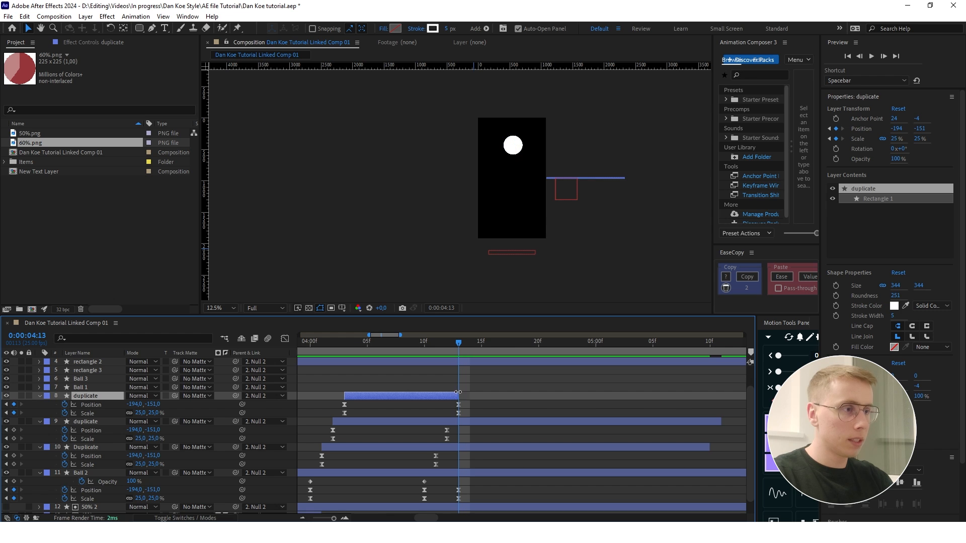
{"action": "left_click", "coordinate": [702, 422]}
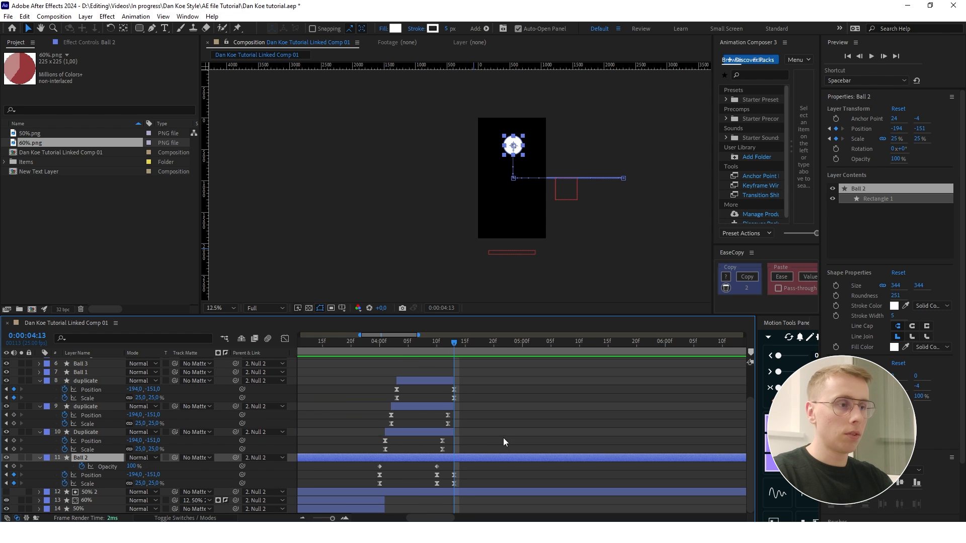
{"action": "scroll", "coordinate": [444, 445], "scroll_direction": "up", "scroll_amount": 1}
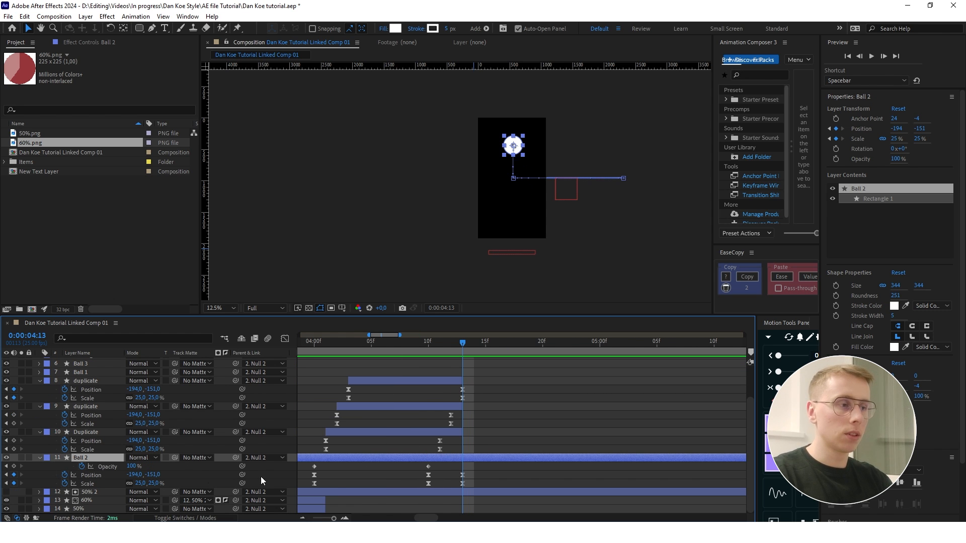
- Add position and scale keyframes to Ball 2 and place them at 0:00:04:20
{"action": "key", "text": "shift+Page_Down"}
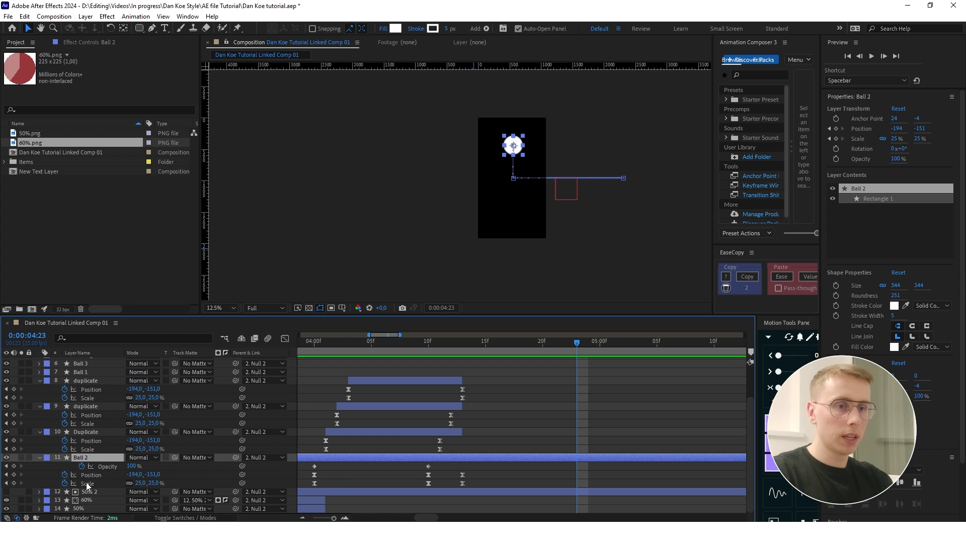
{"action": "left_click", "coordinate": [14, 475]}
{"action": "left_click", "coordinate": [14, 483]}
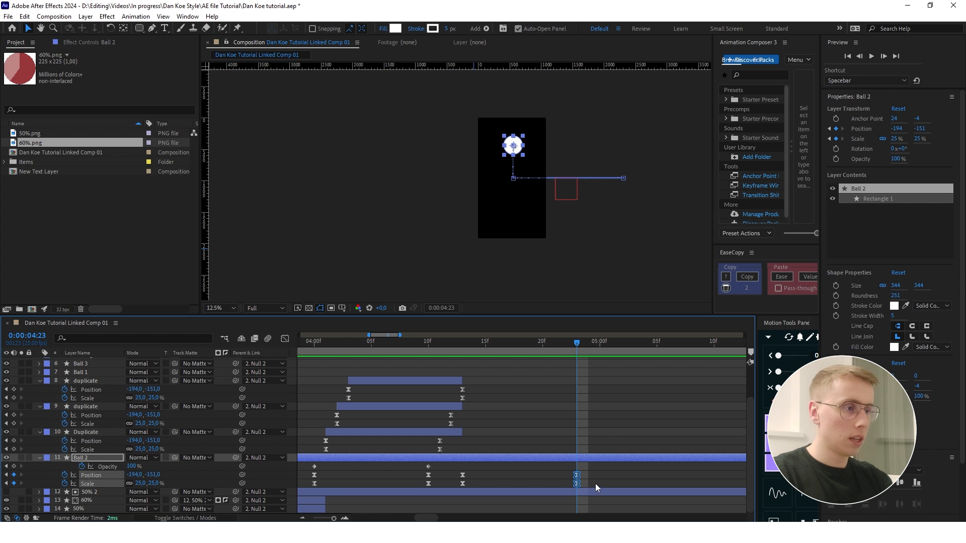
{"action": "left_click_drag", "start_coordinate": [577, 475], "coordinate": [542, 478]}
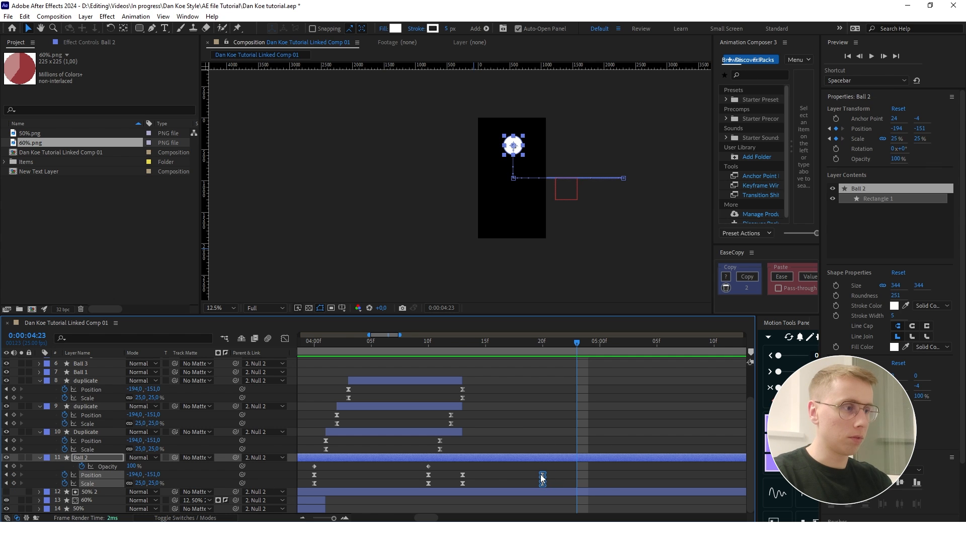
{"action": "left_click_drag", "start_coordinate": [577, 343], "coordinate": [541, 343]}
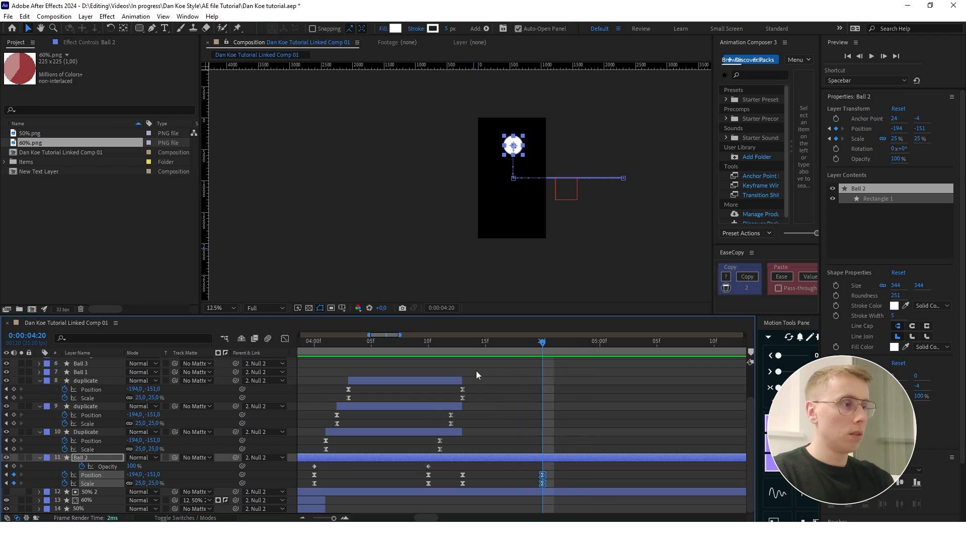
- At 0:00:04:20, set Ball 2's position to -194, 7 and its scale to 201%, and preview the growth
{"action": "key", "text": "minus"}
{"action": "left_click", "coordinate": [563, 473]}
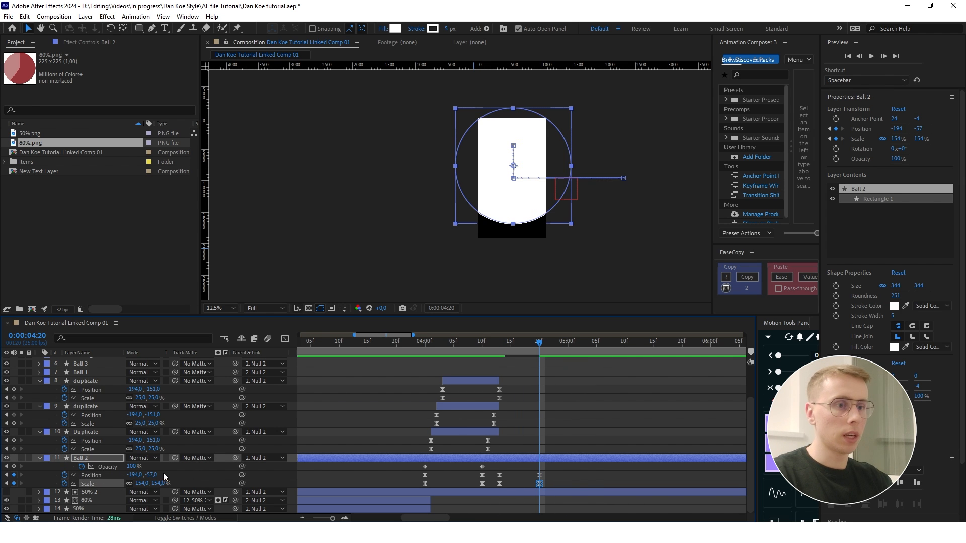
{"action": "left_click_drag", "start_coordinate": [151, 476], "coordinate": [184, 477]}
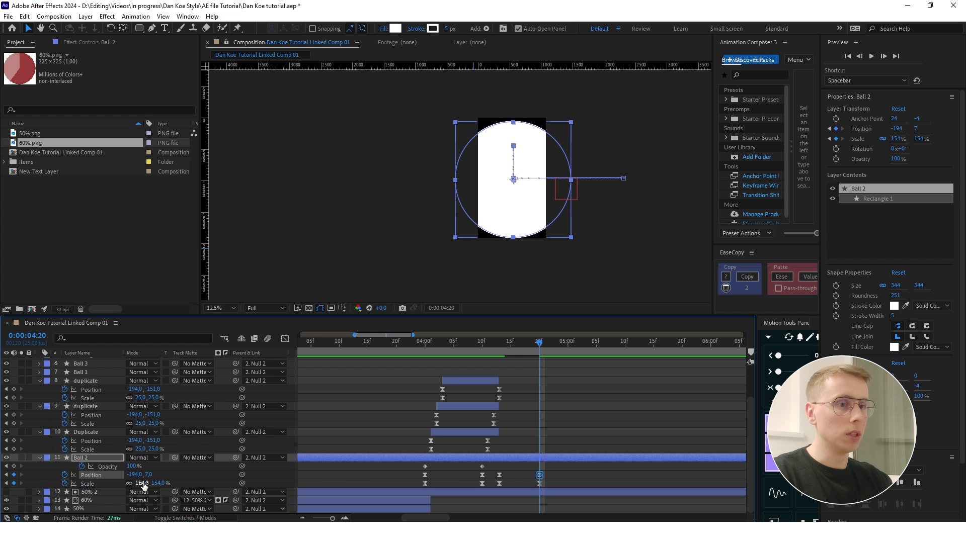
{"action": "left_click", "coordinate": [562, 404]}
{"action": "left_click", "coordinate": [563, 404]}
{"action": "left_click_drag", "start_coordinate": [539, 342], "coordinate": [464, 352]}
{"action": "key", "text": "space"}
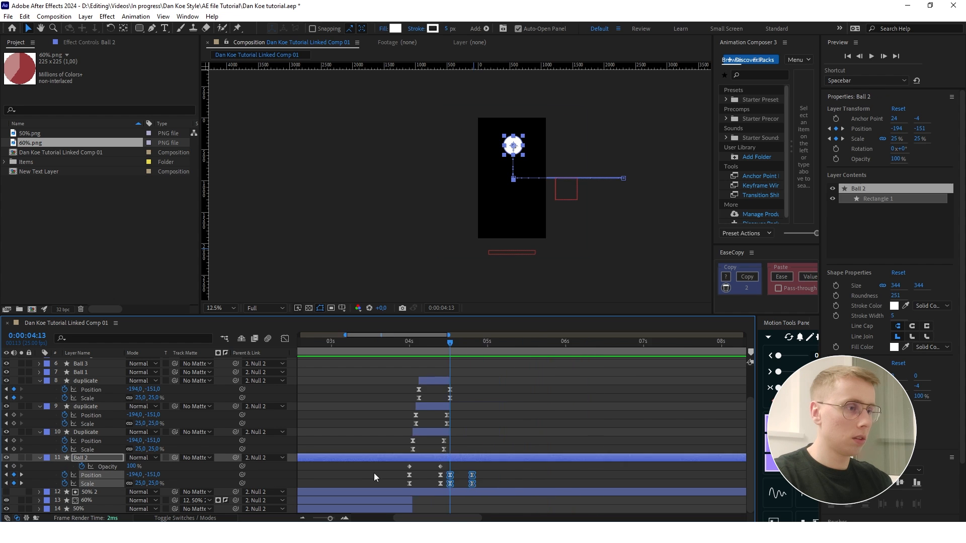
- Adjust the speed curve between Ball 2's last two pairs of position and scale keyframes and preview the motion
{"action": "scroll", "coordinate": [373, 473], "scroll_direction": "up", "scroll_amount": 3}
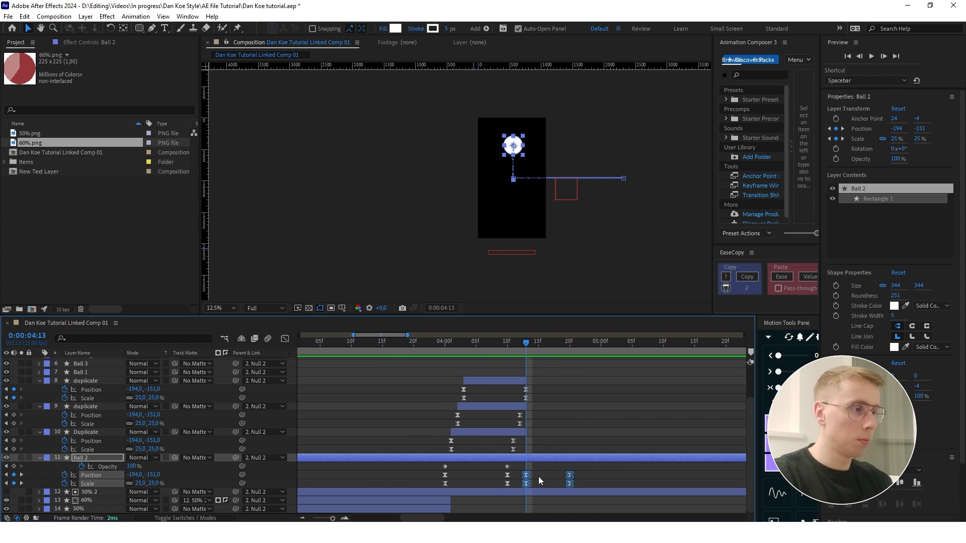
{"action": "left_click", "coordinate": [282, 340]}
{"action": "scroll", "coordinate": [554, 476], "scroll_direction": "up", "scroll_amount": 1}
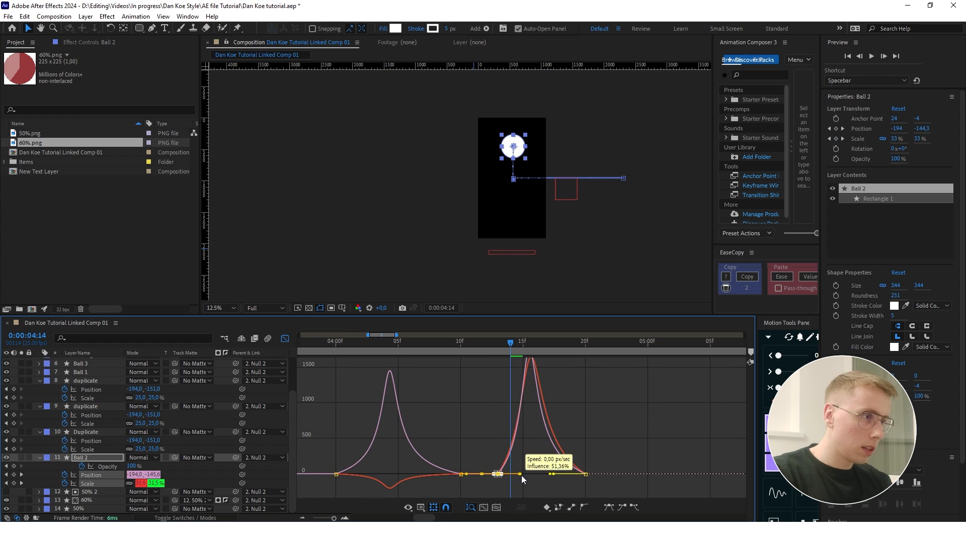
{"action": "left_click_drag", "start_coordinate": [521, 476], "coordinate": [523, 477]}
{"action": "left_click", "coordinate": [584, 426]}
{"action": "left_click_drag", "start_coordinate": [514, 351], "coordinate": [473, 343]}
{"action": "key", "text": "space"}
{"action": "key", "text": "space"}
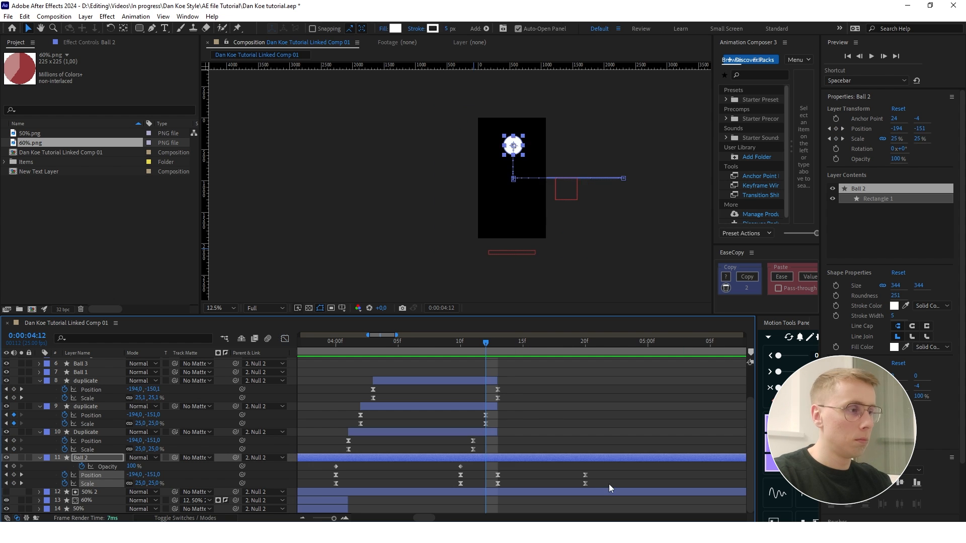
- Move Ball 2's last position and scale keyframes to 0:00:04:22 and preview the circle filling the frame
{"action": "mouse_move", "coordinate": [609, 485]}
{"action": "left_mouse_down"}
{"action": "mouse_move", "coordinate": [588, 476]}
{"action": "mouse_move", "coordinate": [610, 475]}
{"action": "left_mouse_up"}
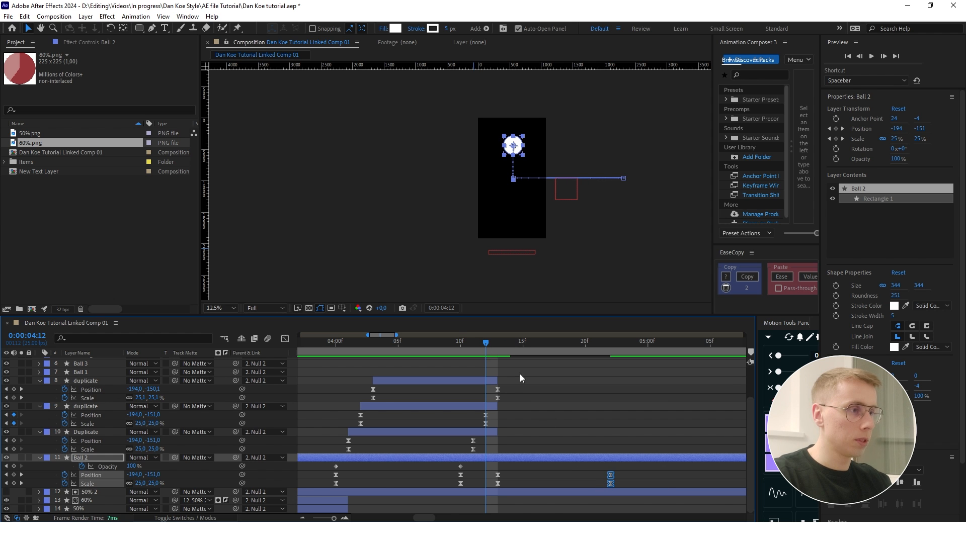
{"action": "key", "text": "space"}
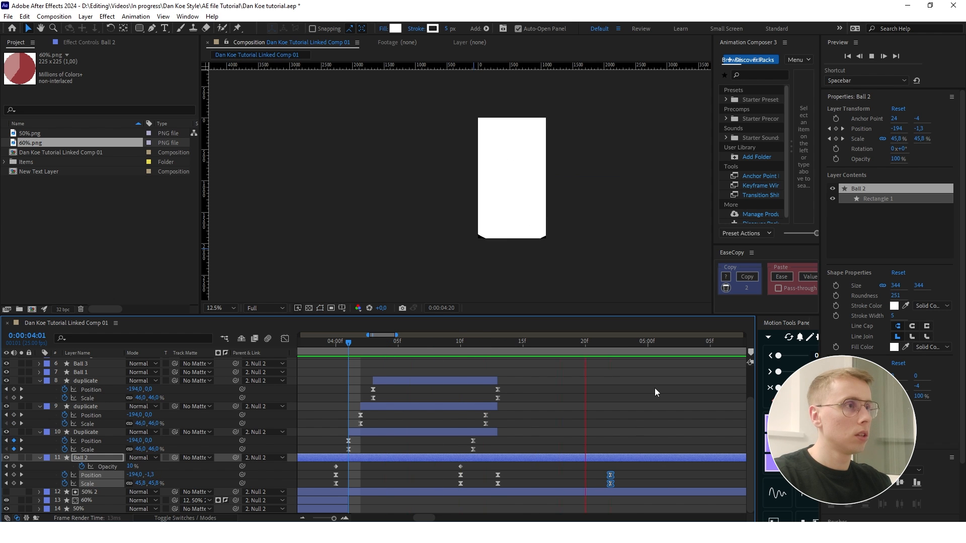
{"action": "scroll", "coordinate": [536, 411], "scroll_direction": "down", "scroll_amount": 4}
{"action": "scroll", "coordinate": [527, 409], "scroll_direction": "up", "scroll_amount": 3}
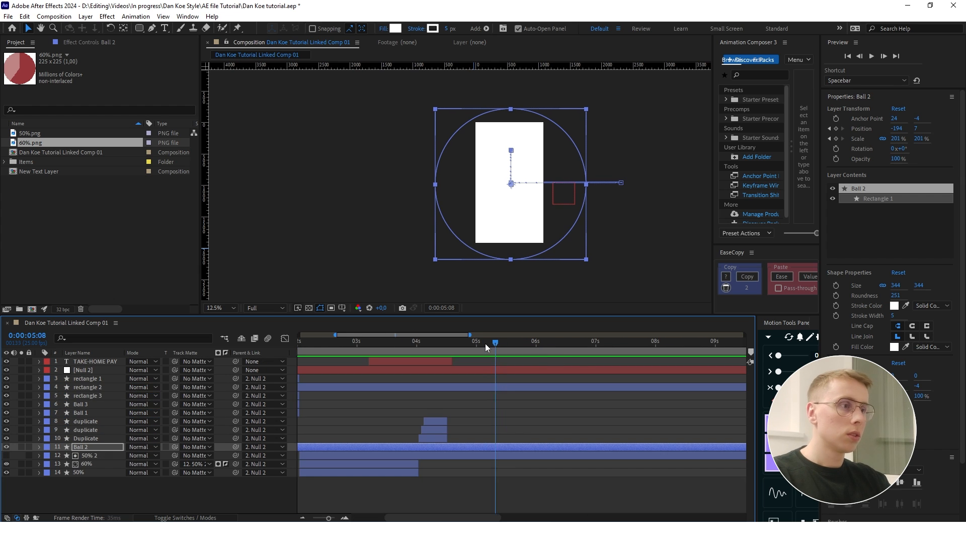
- Trim the end of the Ball 2 layer to 0:00:05:04
{"action": "left_click", "coordinate": [485, 343]}
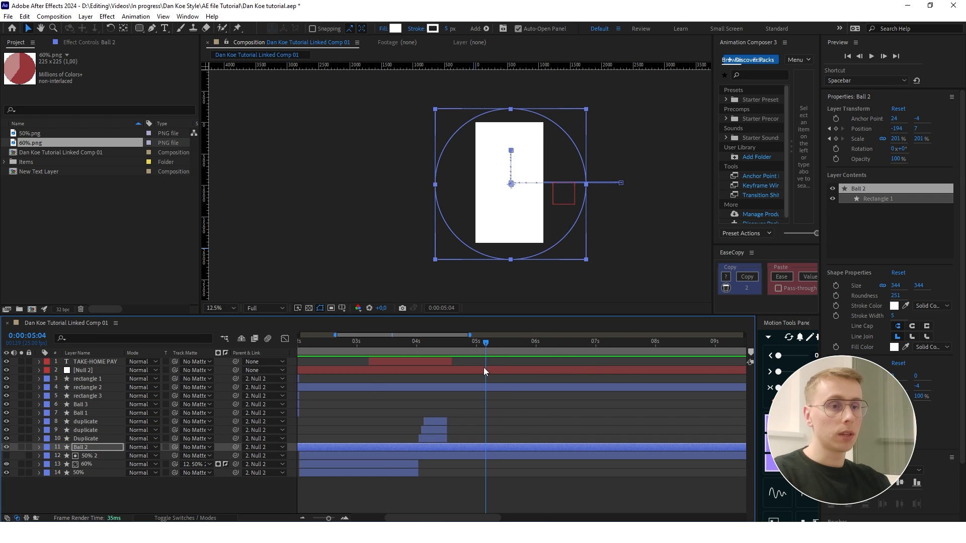
{"action": "scroll", "coordinate": [543, 405], "scroll_direction": "down", "scroll_amount": 3}
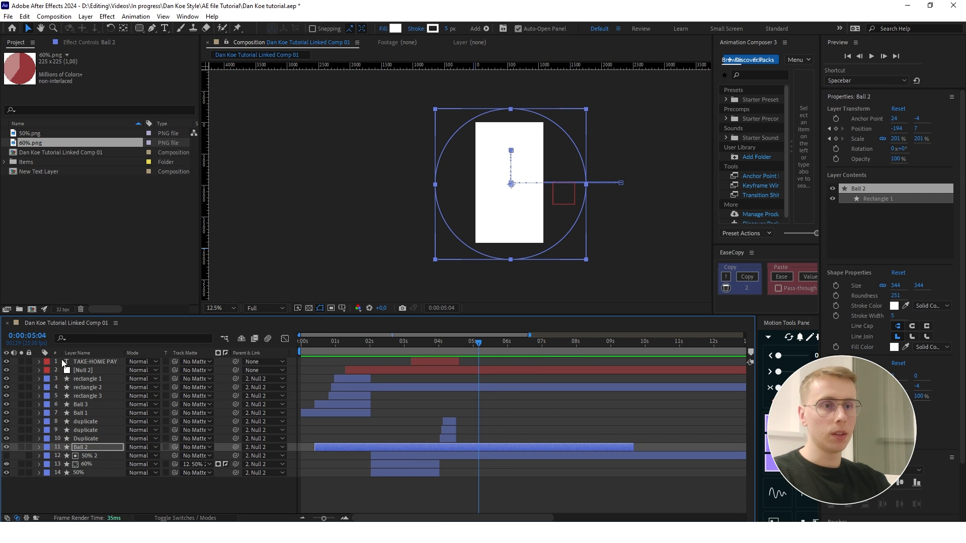
{"action": "left_click", "coordinate": [140, 497]}
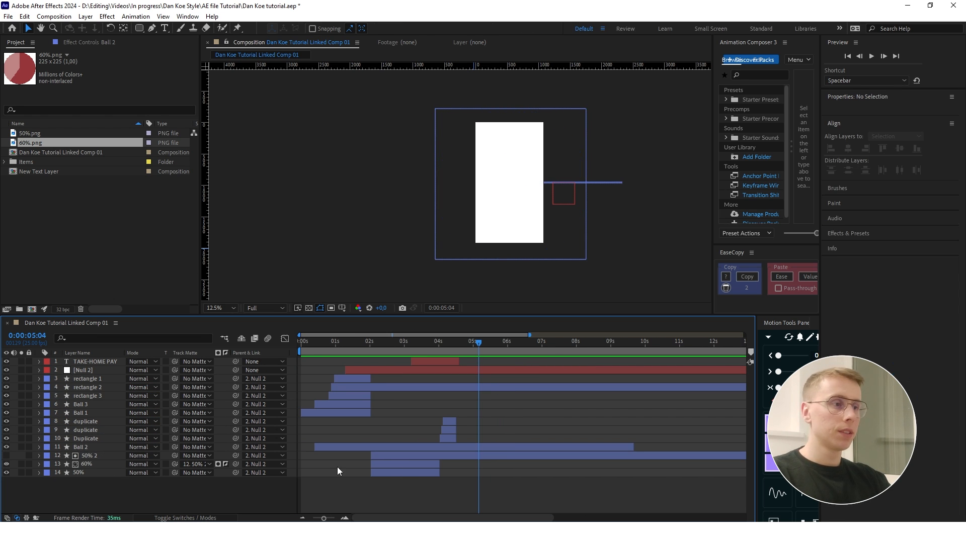
{"action": "left_click", "coordinate": [514, 448]}
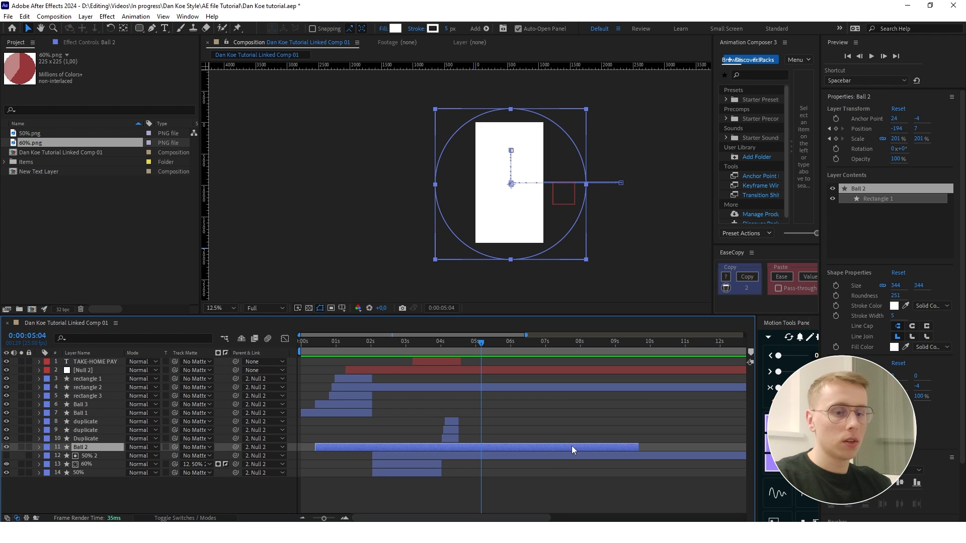
{"action": "key", "text": "u"}
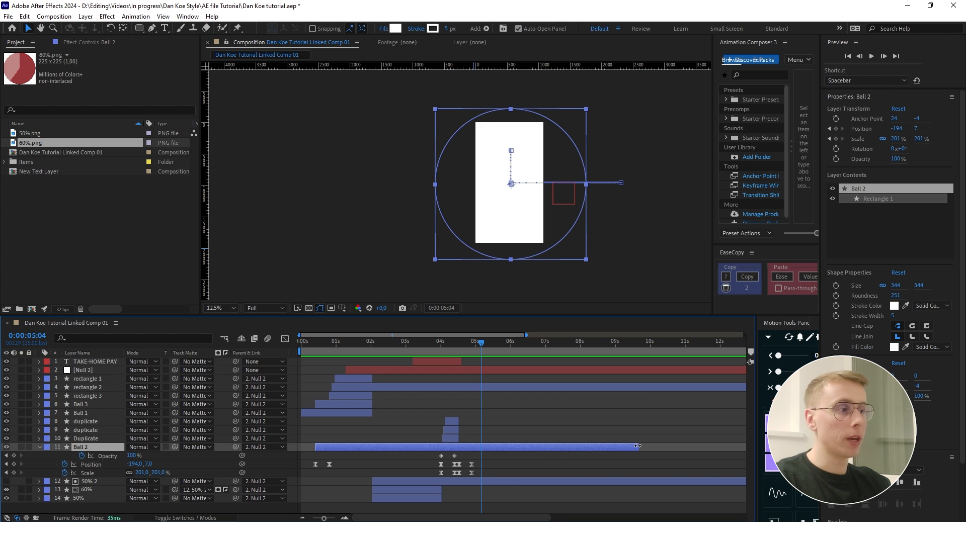
{"action": "left_click_drag", "start_coordinate": [637, 446], "coordinate": [476, 449]}
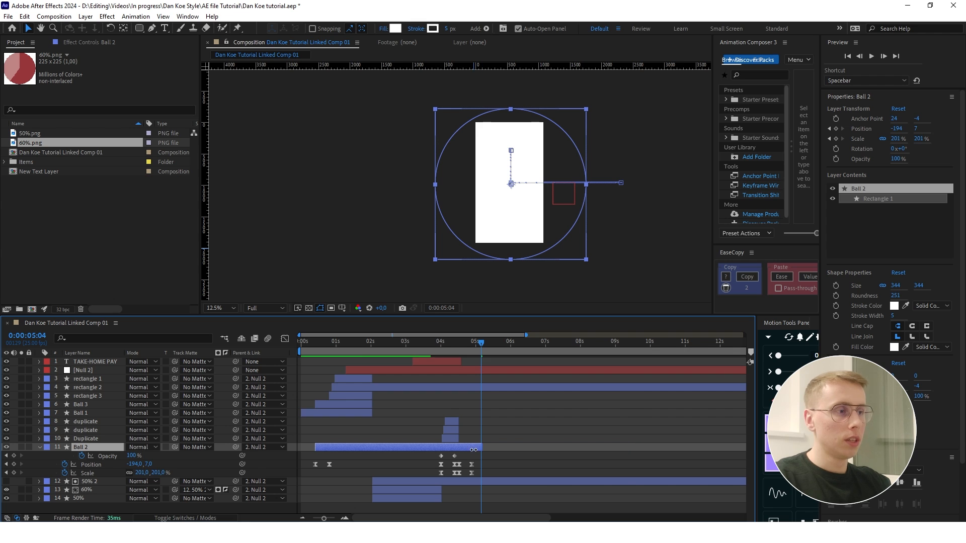
{"action": "key", "text": "="}
{"action": "key", "text": "minus"}
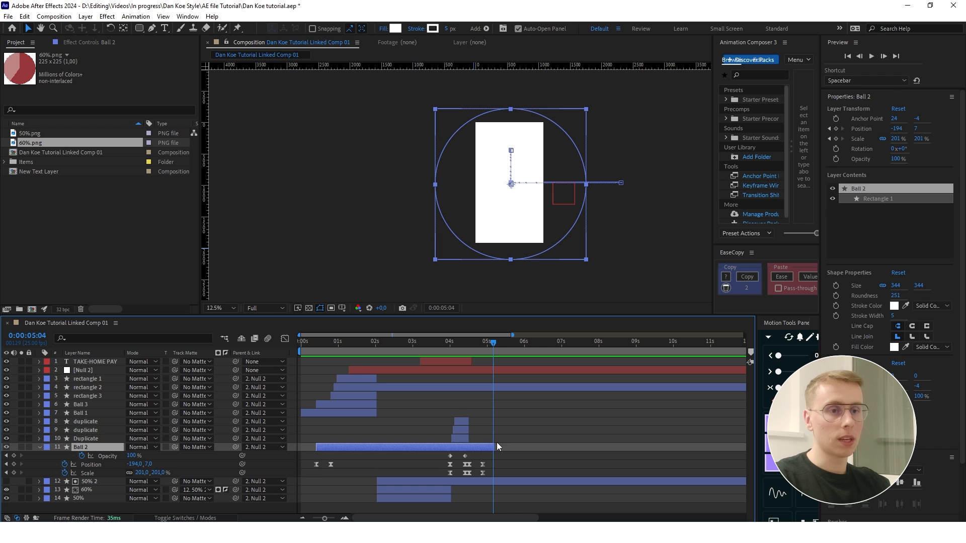
- Create a new solid layer coloured white FFFFFF
{"action": "left_click", "coordinate": [243, 509]}
{"action": "right_click", "coordinate": [210, 508]}
{"action": "mouse_move", "coordinate": [312, 387]}
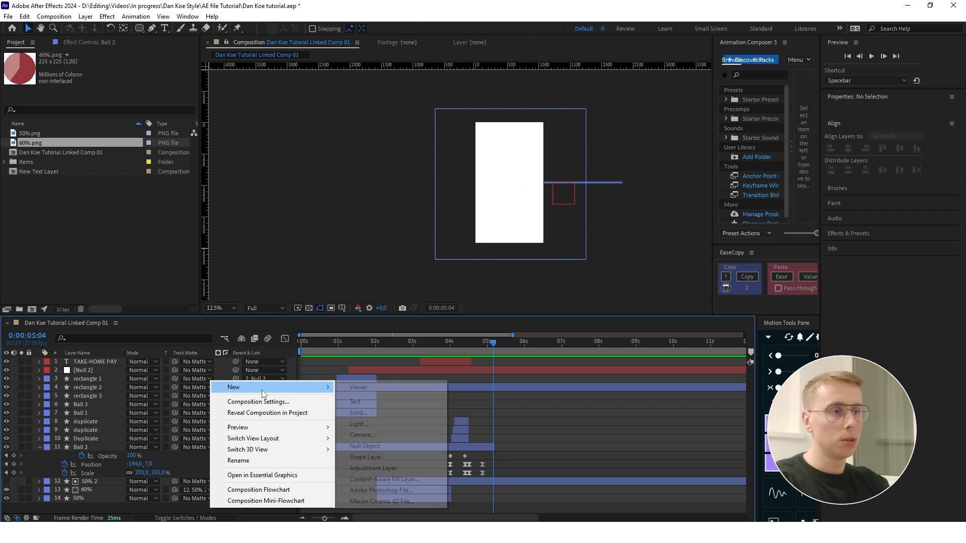
{"action": "left_click", "coordinate": [367, 410]}
{"action": "left_click", "coordinate": [525, 371]}
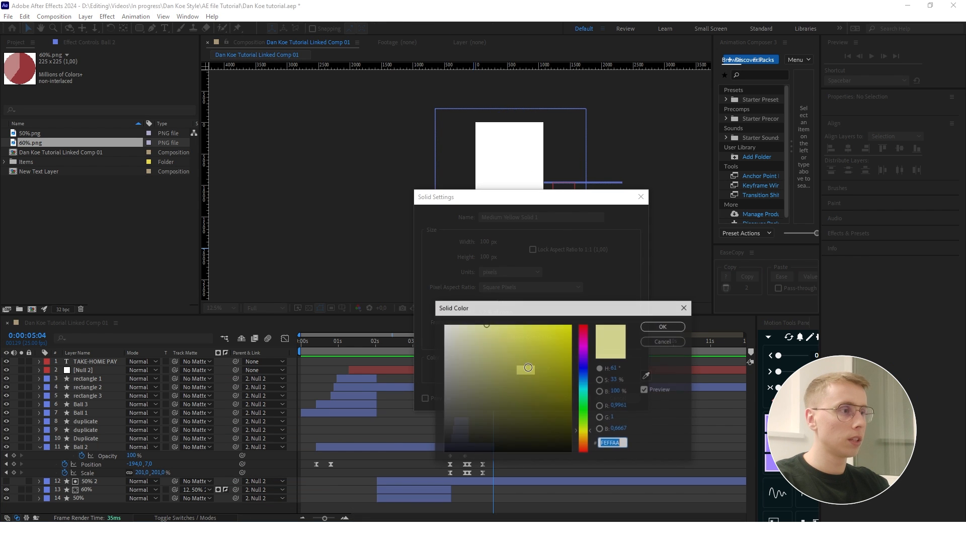
{"action": "left_click_drag", "start_coordinate": [488, 326], "coordinate": [437, 314]}
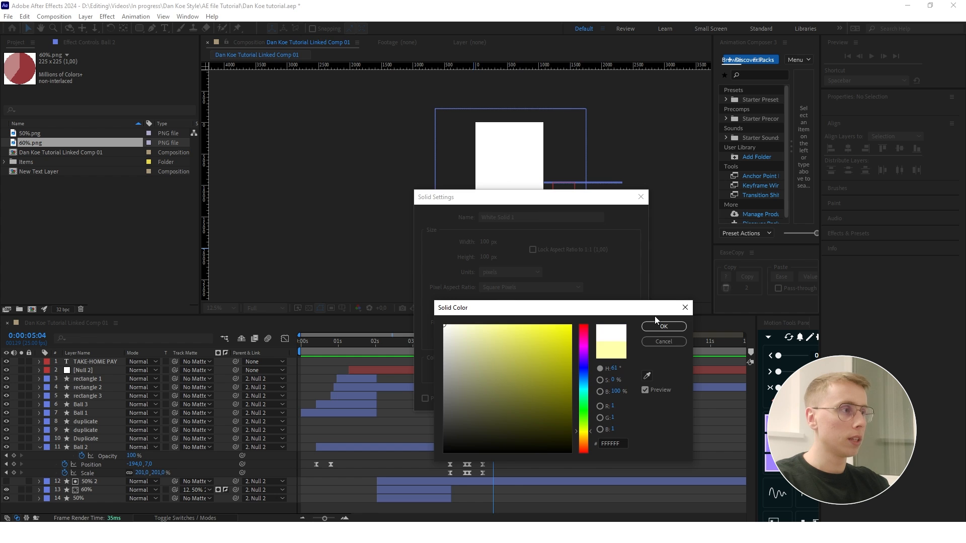
{"action": "left_click", "coordinate": [657, 325]}
{"action": "left_click", "coordinate": [567, 397]}
- Start the white solid at 0:00:05:04, place it directly beneath Ball 2 in the layer order, and collapse Ball 2's properties
{"action": "left_click_drag", "start_coordinate": [301, 359], "coordinate": [402, 357]}
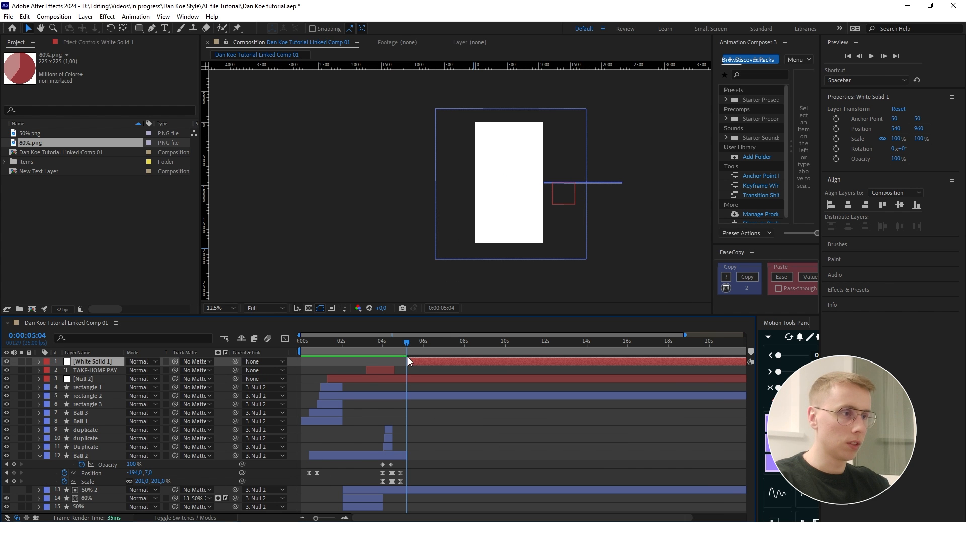
{"action": "key", "text": "ctrl+bracketleft"}
{"action": "key", "text": "ctrl+bracketleft"}
{"action": "key", "text": "ctrl+bracketleft"}
{"action": "key", "text": "ctrl+bracketleft"}
{"action": "key", "text": "ctrl+bracketleft"}
{"action": "key", "text": "ctrl+bracketleft"}
{"action": "key", "text": "ctrl+bracketleft"}
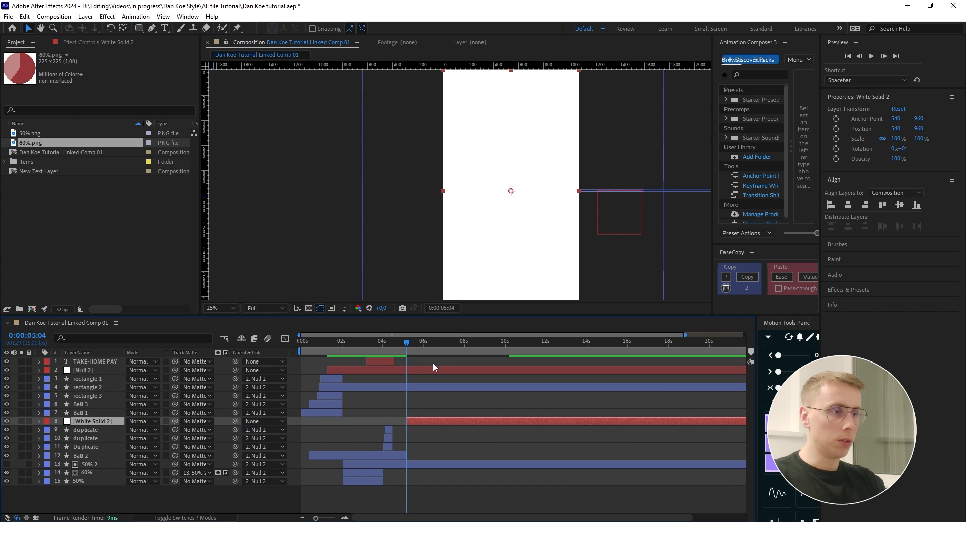
{"action": "key", "text": "ctrl+bracketleft"}
{"action": "key", "text": "ctrl+bracketleft"}
{"action": "key", "text": "ctrl+bracketleft"}
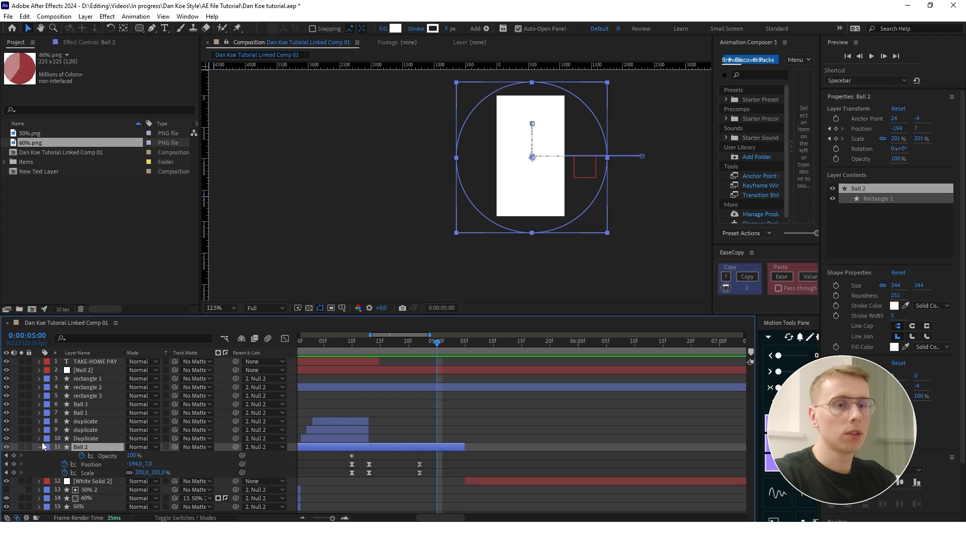
{"action": "left_click", "coordinate": [40, 446]}
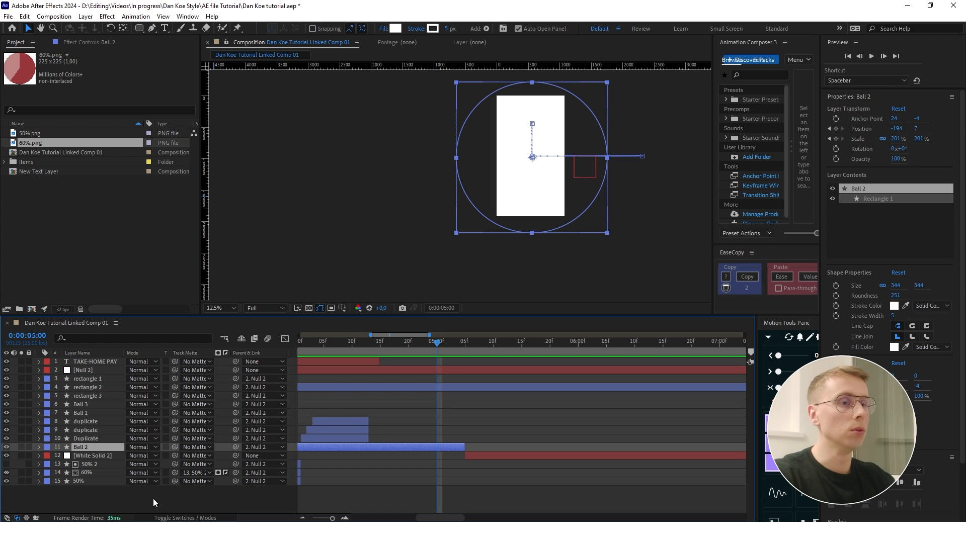
- Create a black FIXED NEEDS text layer directly above Ball 2 and start it at 0:00:04:19
{"action": "right_click", "coordinate": [182, 506]}
{"action": "mouse_move", "coordinate": [252, 390]}
{"action": "left_click", "coordinate": [364, 404]}
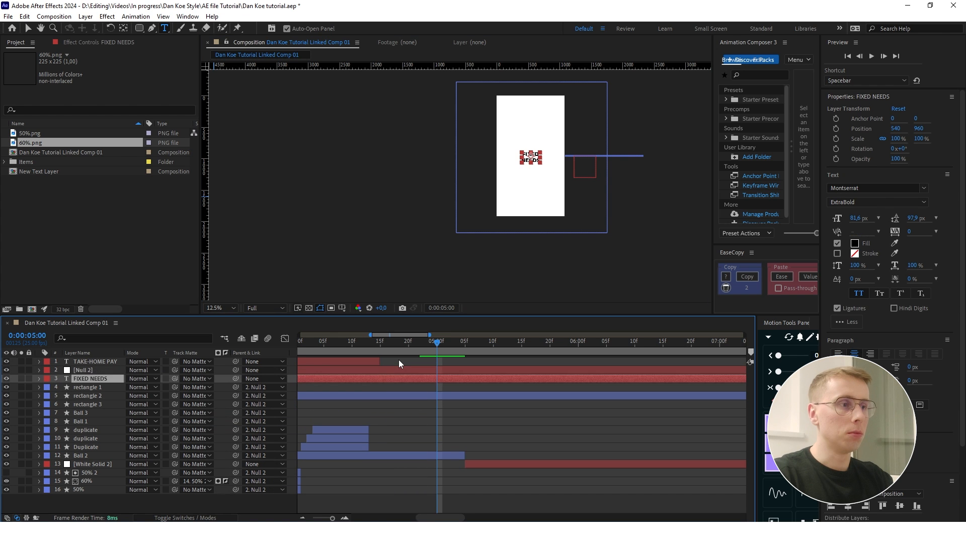
{"action": "key", "text": "ctrl+bracketleft"}
{"action": "key", "text": "ctrl+bracketleft"}
{"action": "key", "text": "ctrl+bracketleft"}
{"action": "key", "text": "ctrl+bracketleft"}
{"action": "key", "text": "ctrl+bracketleft"}
{"action": "key", "text": "ctrl+bracketleft"}
{"action": "key", "text": "ctrl+bracketleft"}
{"action": "key", "text": "ctrl+bracketleft"}
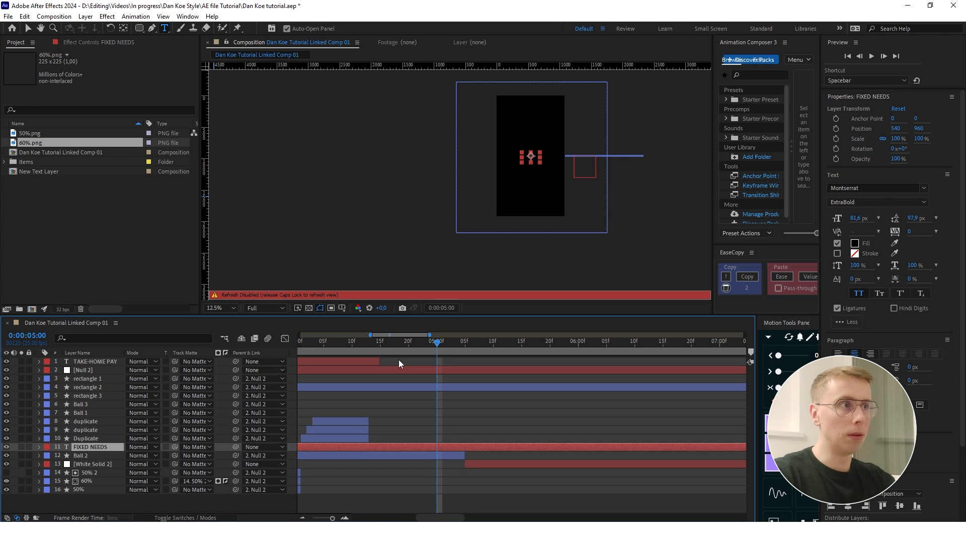
{"action": "key", "text": "Caps_Lock"}
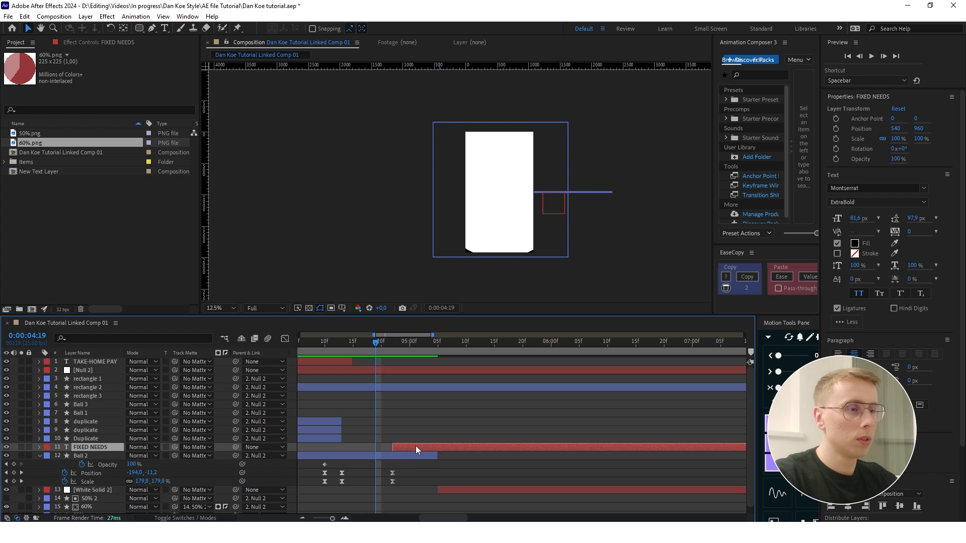
{"action": "left_click_drag", "start_coordinate": [424, 447], "coordinate": [409, 449]}
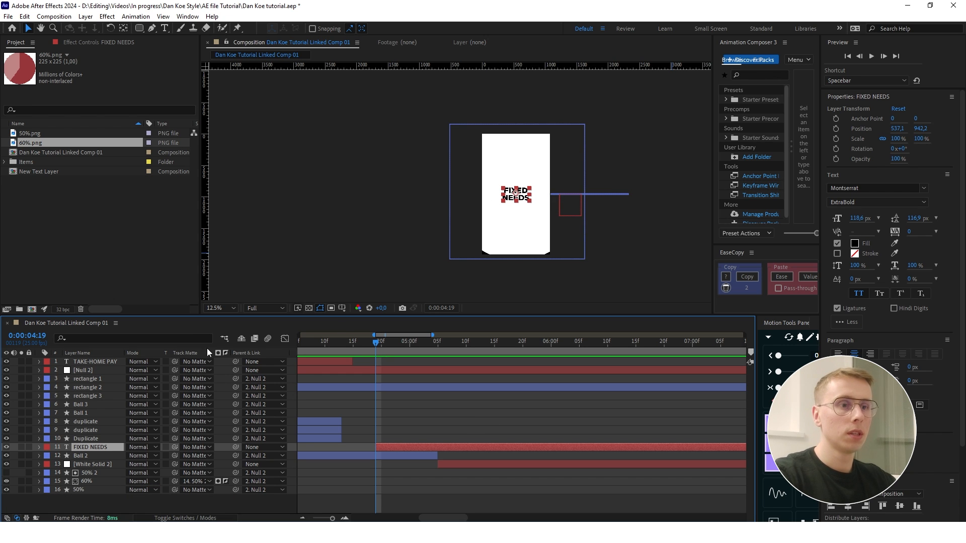
- Draw a rounded rectangle about 640 × 640 px around the FIXED NEEDS text on a new shape layer
{"action": "left_click", "coordinate": [131, 503]}
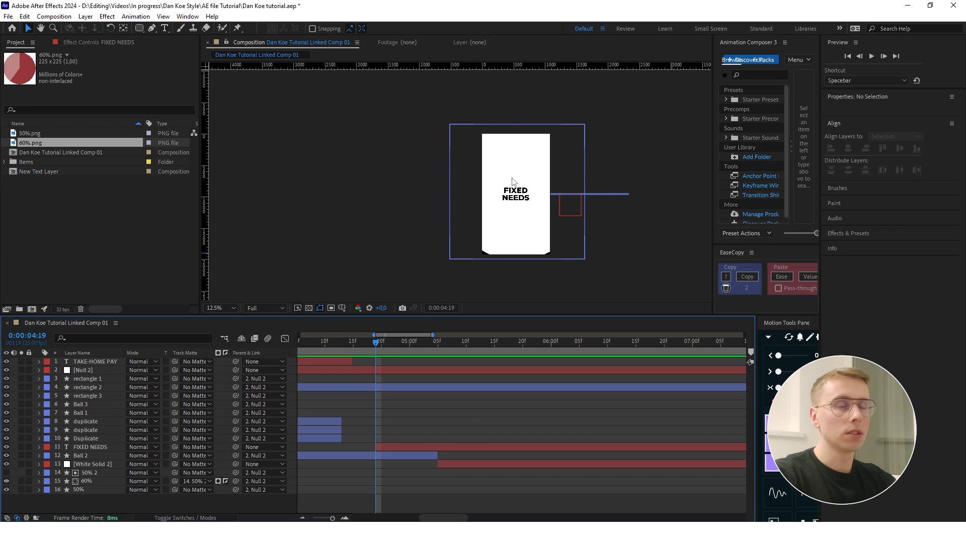
{"action": "left_click", "coordinate": [140, 29]}
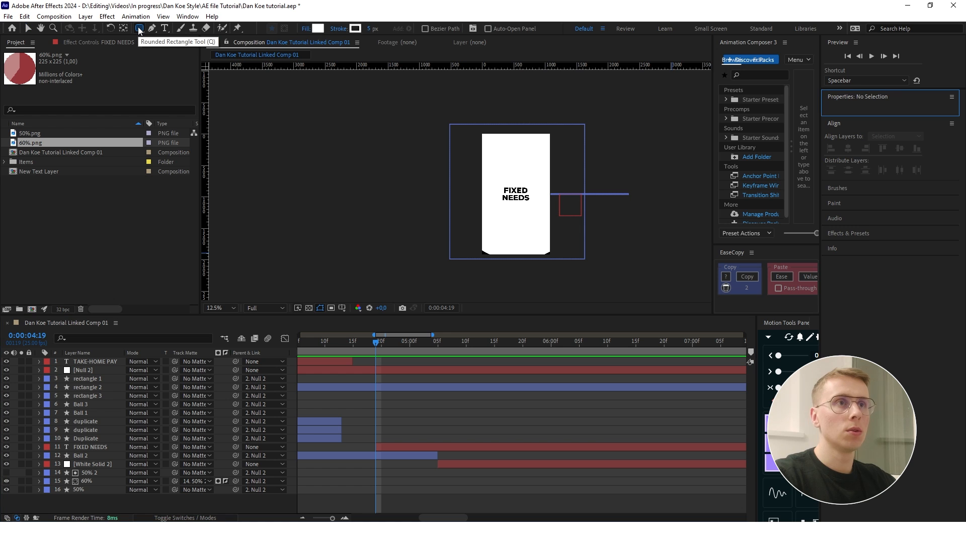
{"action": "scroll", "coordinate": [526, 186], "scroll_direction": "up", "scroll_amount": 1}
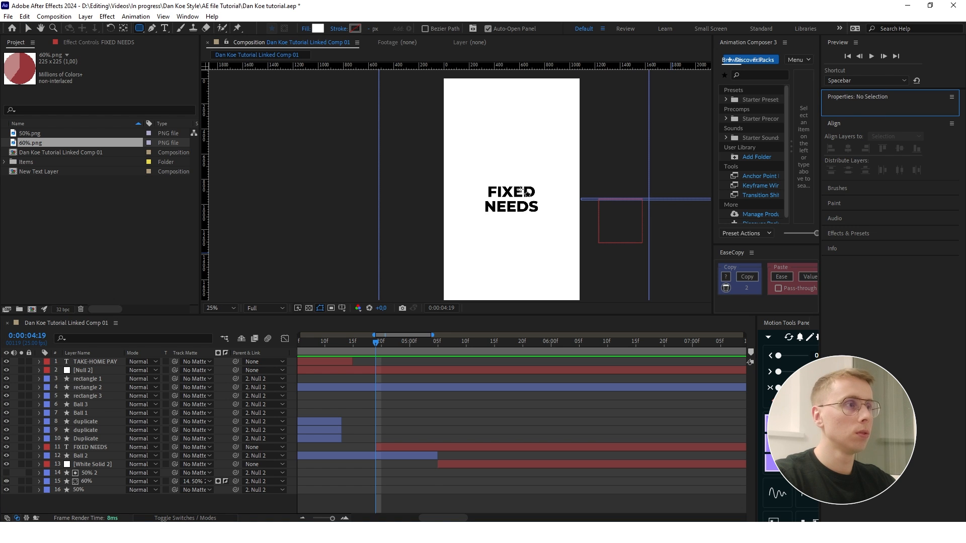
{"action": "left_click_drag", "start_coordinate": [473, 167], "coordinate": [553, 248]}
{"action": "key", "text": "v"}
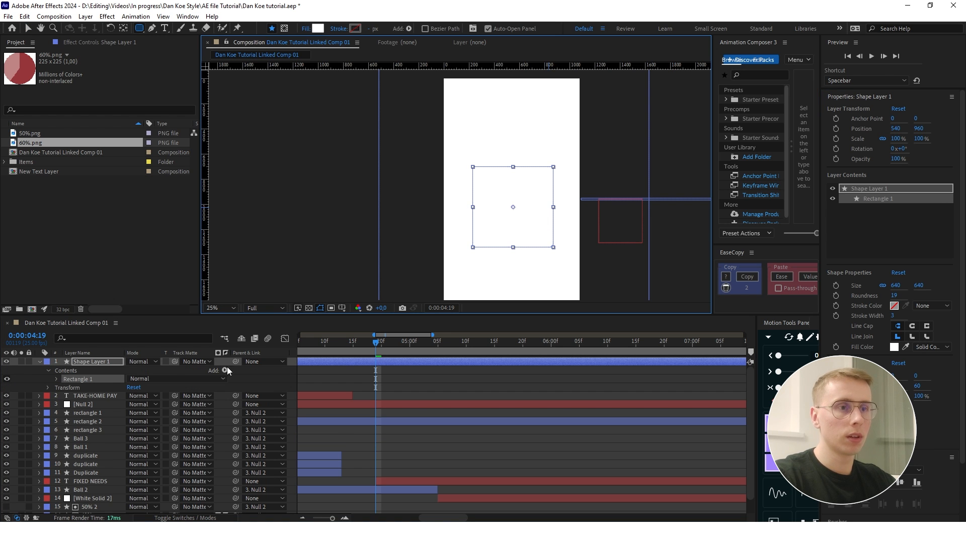
- Remove the rounded rectangle's fill, give it a black stroke, and expand its shape contents
{"action": "left_click", "coordinate": [384, 29]}
{"action": "left_click", "coordinate": [431, 237]}
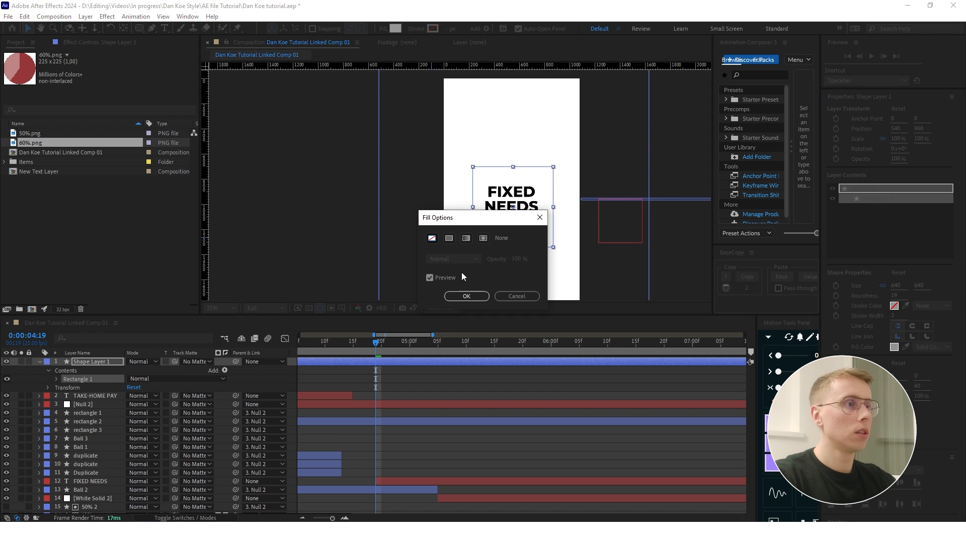
{"action": "left_click", "coordinate": [466, 295]}
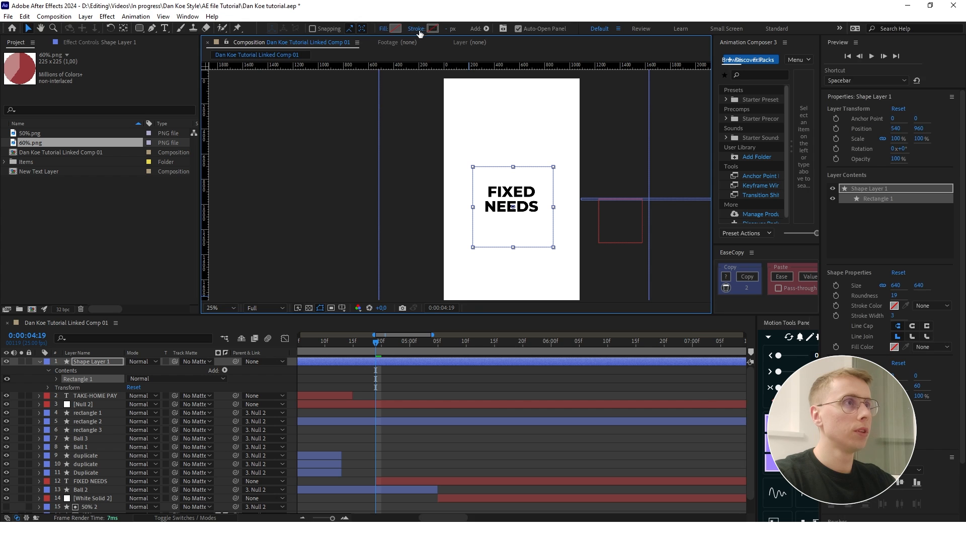
{"action": "left_click", "coordinate": [432, 28]}
{"action": "left_click", "coordinate": [664, 326]}
{"action": "left_click", "coordinate": [56, 379]}
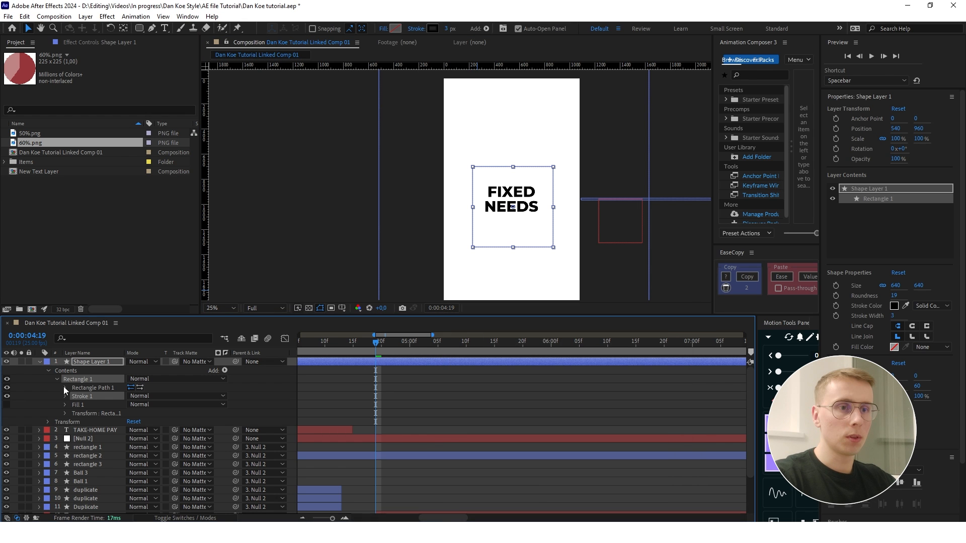
- Set the rounded rectangle's path roundness to 404 to turn the 640 × 640 px outline into a circle
{"action": "left_click", "coordinate": [65, 388]}
{"action": "left_click_drag", "start_coordinate": [134, 413], "coordinate": [314, 414]}
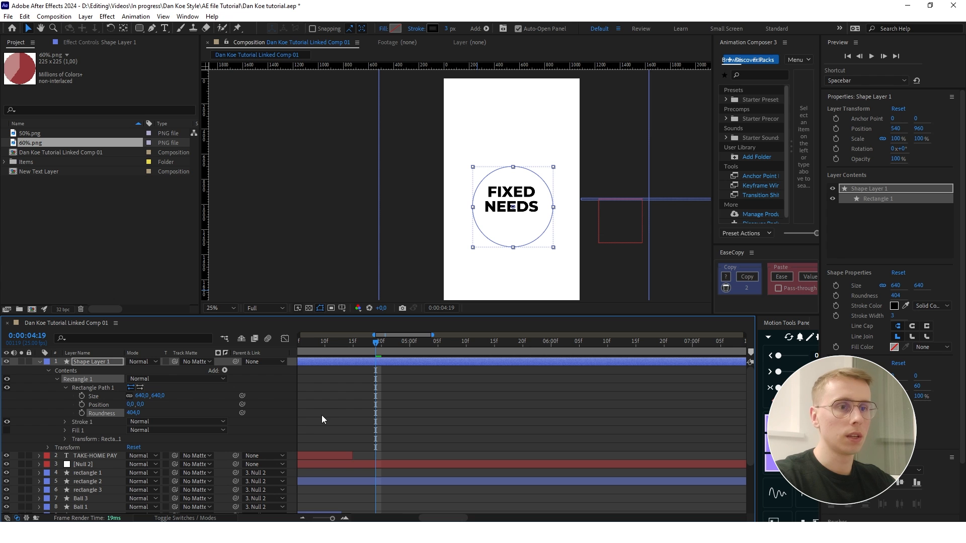
{"action": "left_click", "coordinate": [450, 403]}
- Center the circle layer's anchor point within its outline and align the circle to the composition's center around the FIXED NEEDS text
{"action": "left_click", "coordinate": [438, 361]}
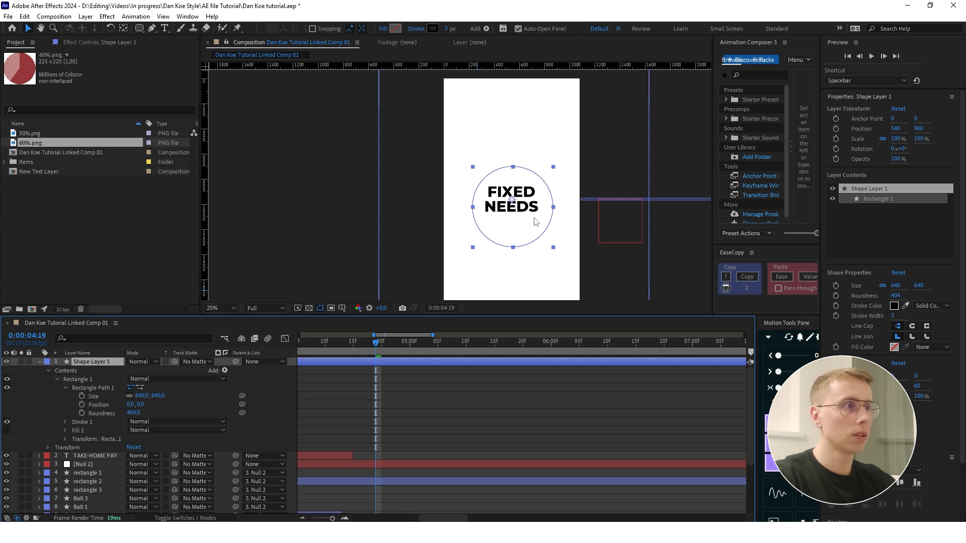
{"action": "left_click_drag", "start_coordinate": [524, 230], "coordinate": [523, 223]}
{"action": "key", "text": "ctrl+alt+Home"}
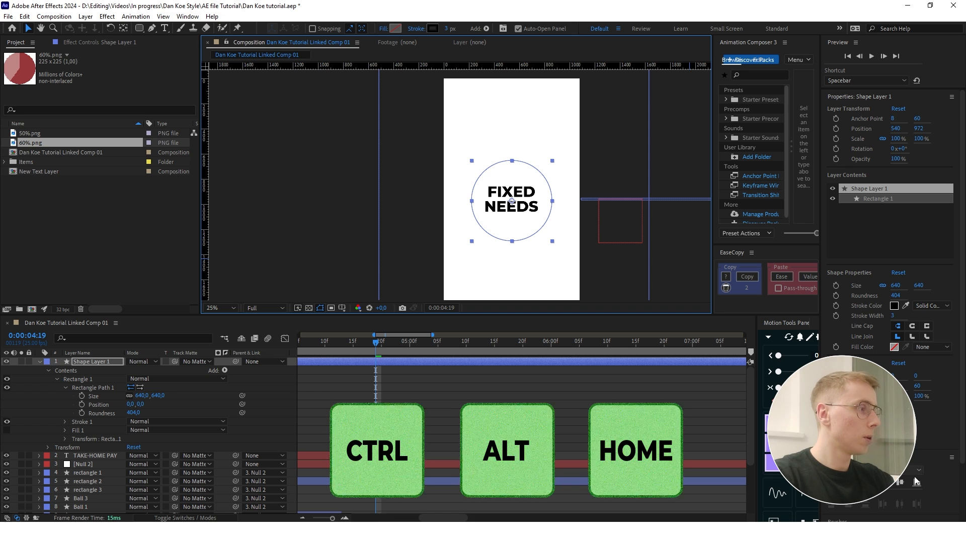
{"action": "left_click", "coordinate": [551, 425]}
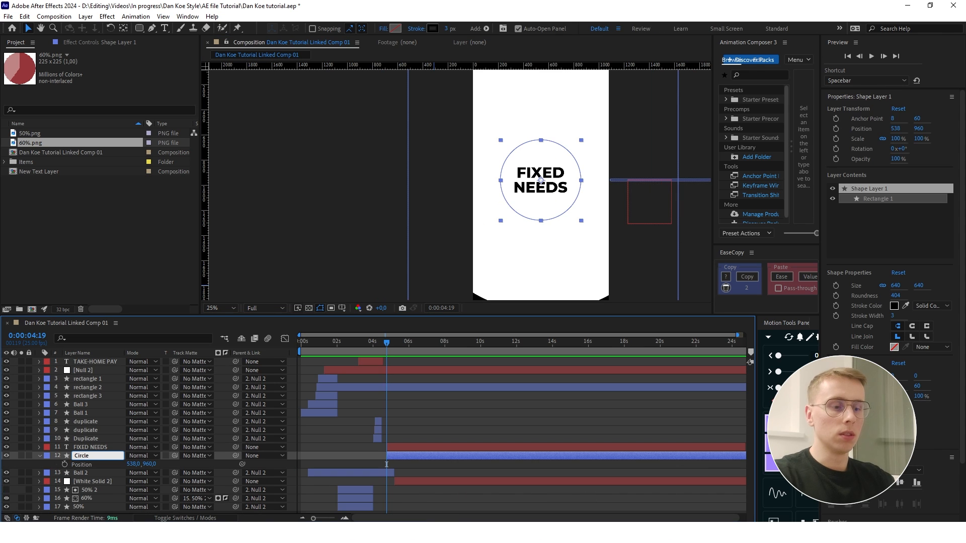
- Rename the shape layer Circle and place it directly beneath FIXED NEEDS from 0:00:04:19, with Trim Paths added
{"action": "key", "text": "Return"}
{"action": "left_click", "coordinate": [225, 458]}
{"action": "left_click", "coordinate": [283, 403]}
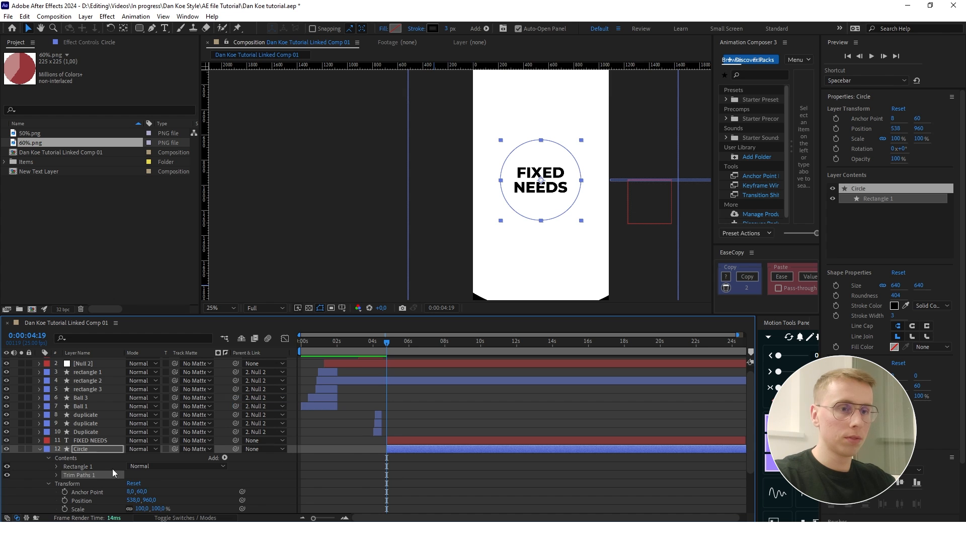
- Keyframe the Circle's Trim Paths End from 0% at 0:00:04:19 to 100% at 0:00:05:08
{"action": "key", "text": "shift+Page_Down"}
{"action": "key", "text": "Page_Down"}
{"action": "key", "text": "Page_Down"}
{"action": "key", "text": "Page_Down"}
{"action": "key", "text": "Page_Down"}
{"action": "left_click", "coordinate": [14, 467]}
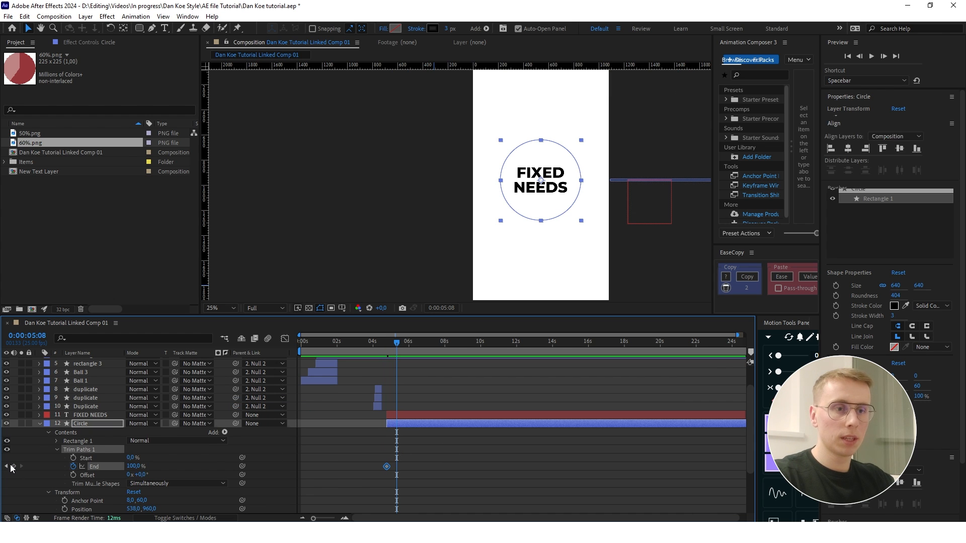
{"action": "left_click", "coordinate": [6, 467]}
{"action": "left_click_drag", "start_coordinate": [138, 467], "coordinate": [52, 468]}
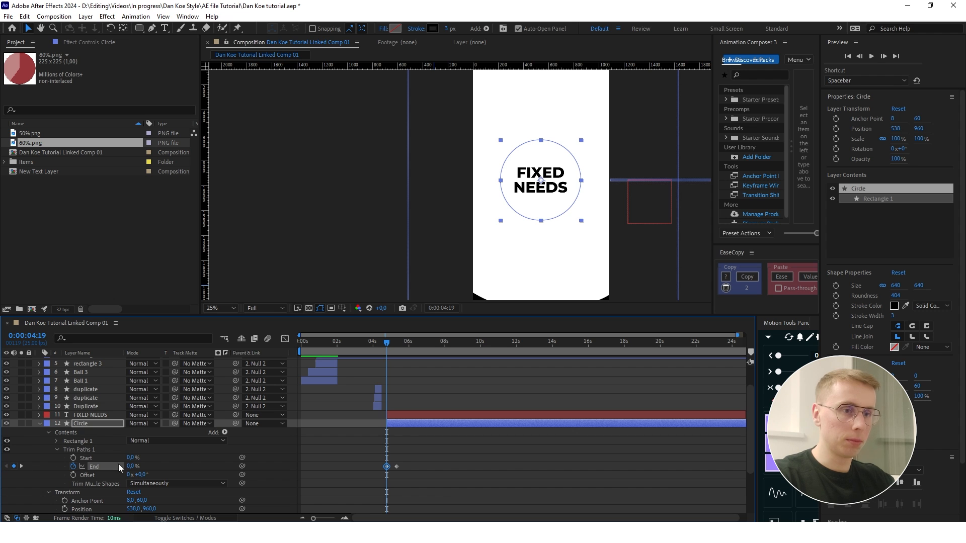
- Set the Circle's Trim Paths Offset to 93° so the outline starts drawing from another point
{"action": "scroll", "coordinate": [389, 460], "scroll_direction": "up", "scroll_amount": 2}
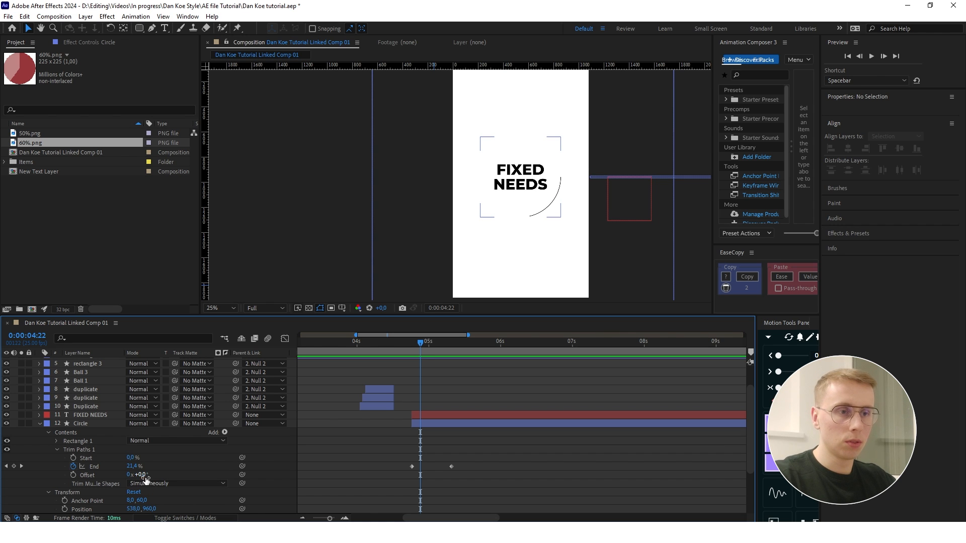
{"action": "left_click_drag", "start_coordinate": [150, 474], "coordinate": [163, 474]}
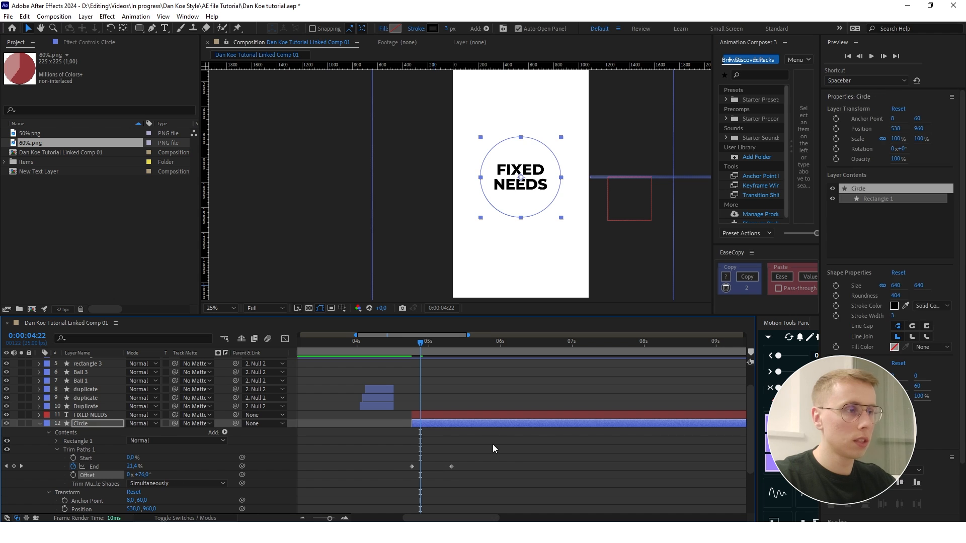
{"action": "left_click", "coordinate": [525, 229]}
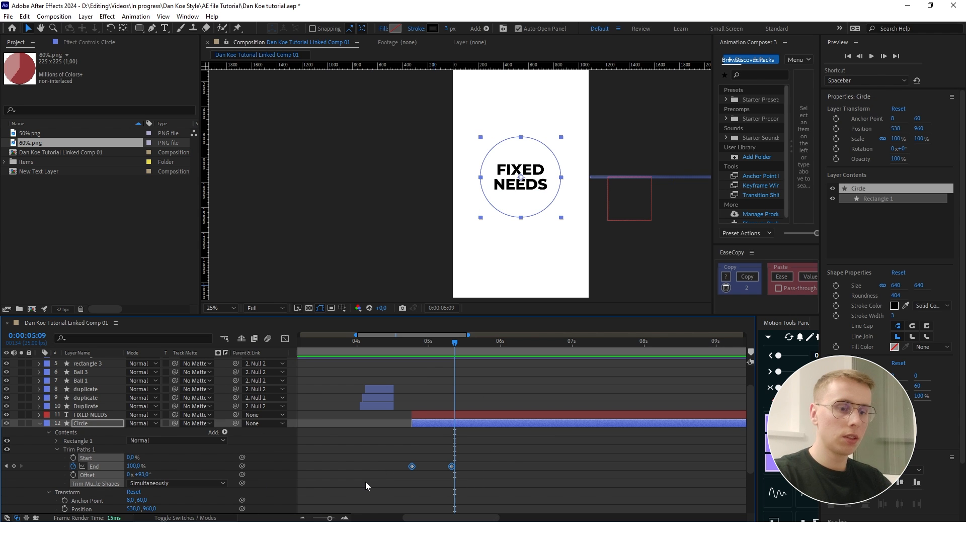
- Apply Easy Ease to the Circle's End keyframes and shape their speed graph into a steep central peak
{"action": "key", "text": "F9"}
{"action": "left_click", "coordinate": [285, 339]}
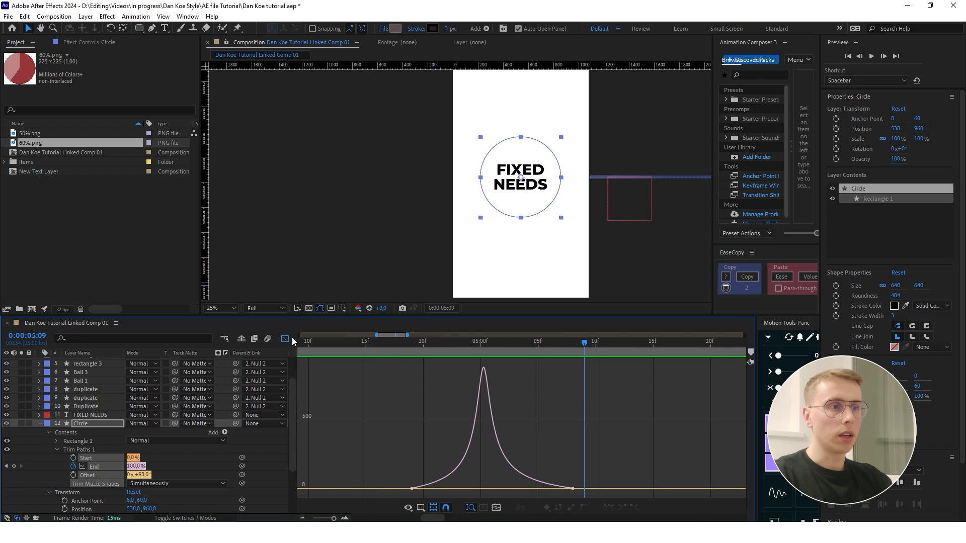
{"action": "left_click", "coordinate": [285, 339]}
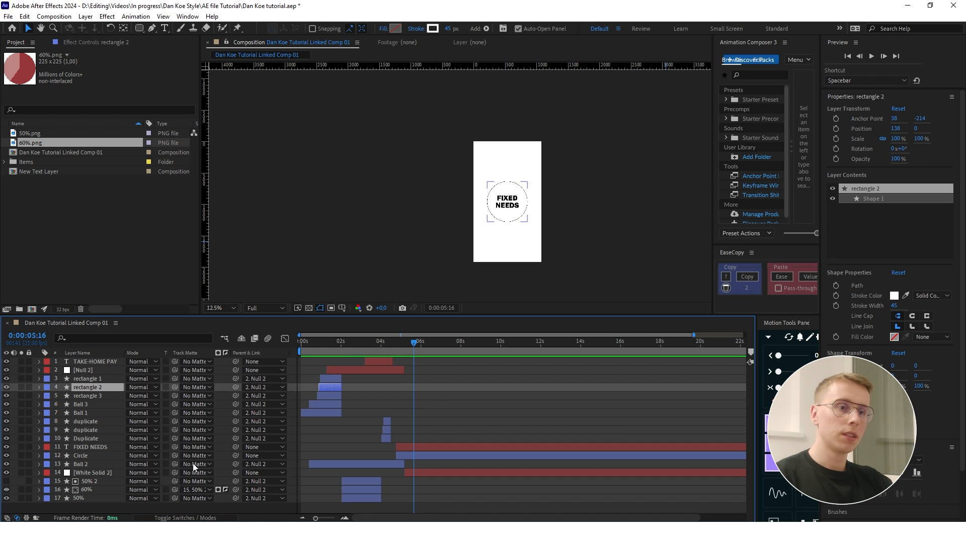
- Mark rectangle 1, rectangle 2, rectangle 3, Ball 3 and Ball 1 as shy and hide the shy layers in the timeline
{"action": "key", "text": "F4"}
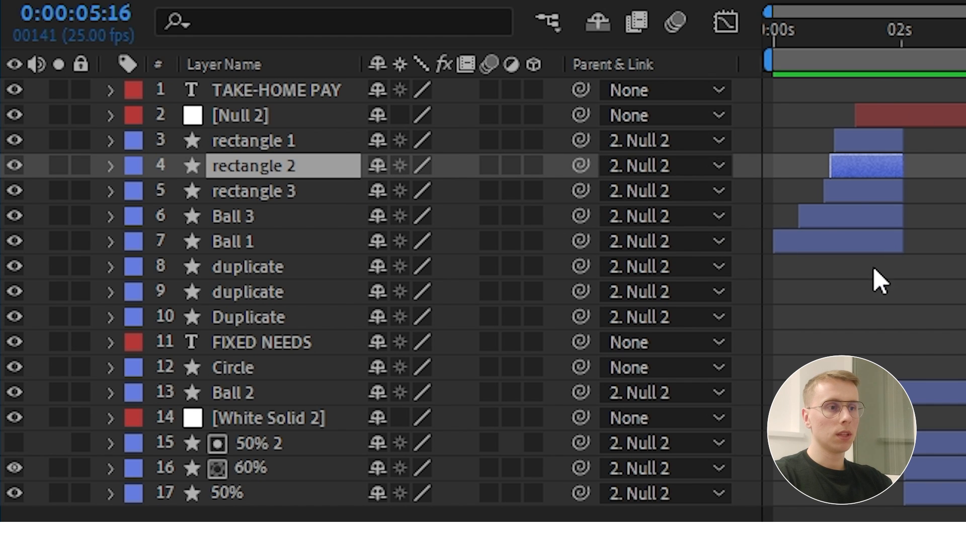
{"action": "left_click_drag", "start_coordinate": [378, 143], "coordinate": [378, 244]}
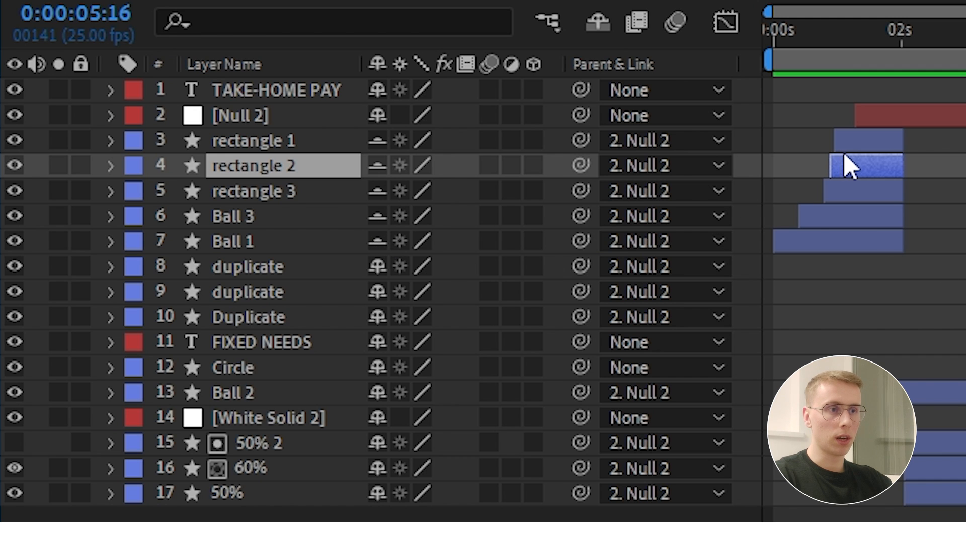
{"action": "left_click", "coordinate": [600, 22]}
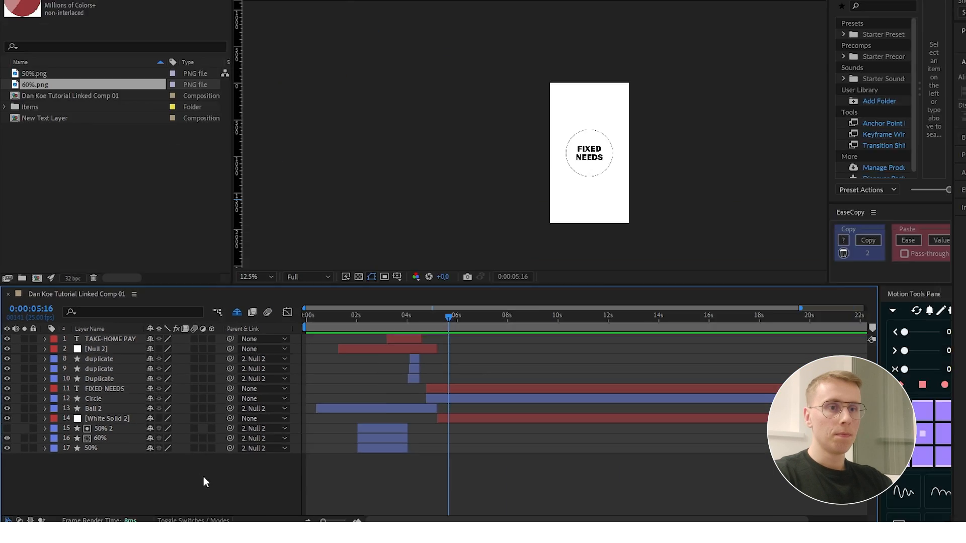
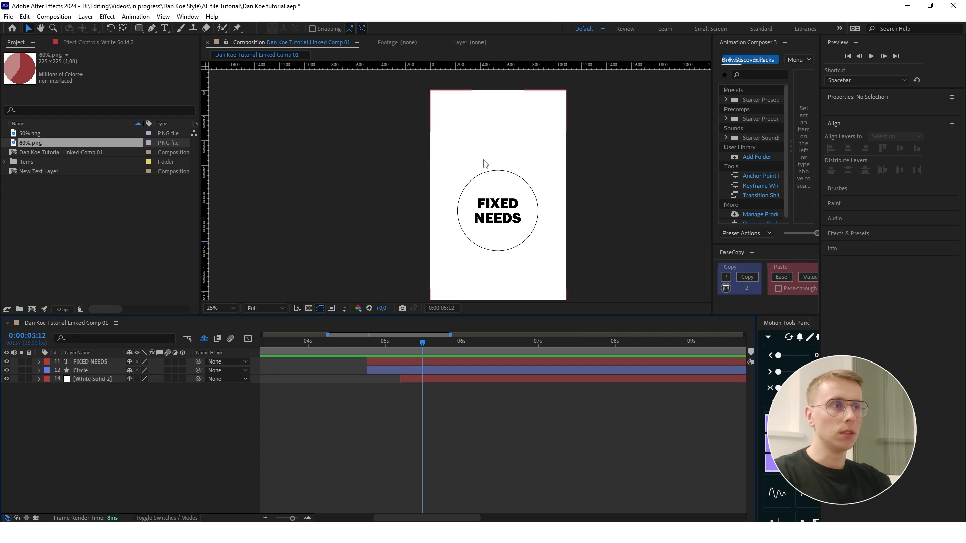
- Add a shape layer and draw a small circle, about 116 px wide, above the large circle's upper-right edge
{"action": "right_click", "coordinate": [149, 417]}
{"action": "mouse_move", "coordinate": [211, 294]}
{"action": "left_click", "coordinate": [307, 362]}
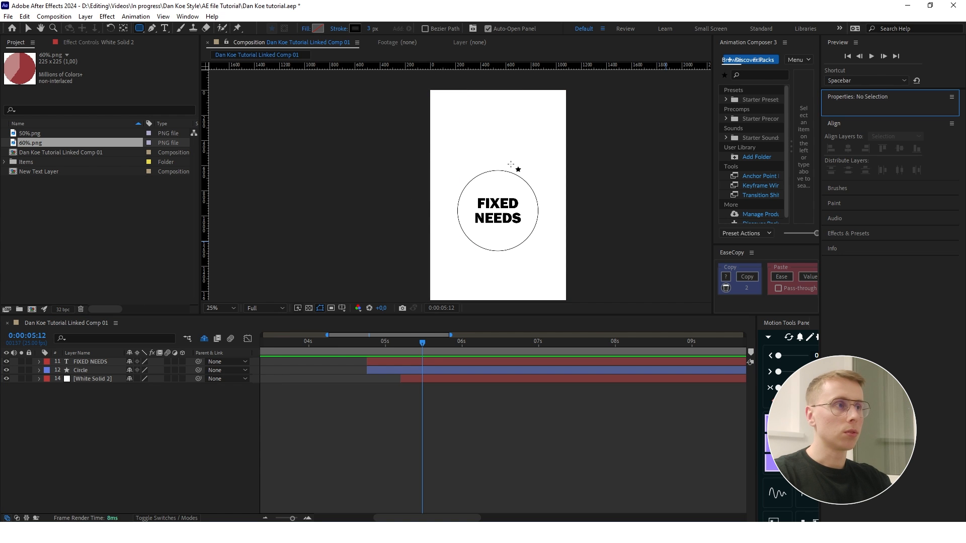
{"action": "left_click_drag", "start_coordinate": [511, 153], "coordinate": [526, 167]}
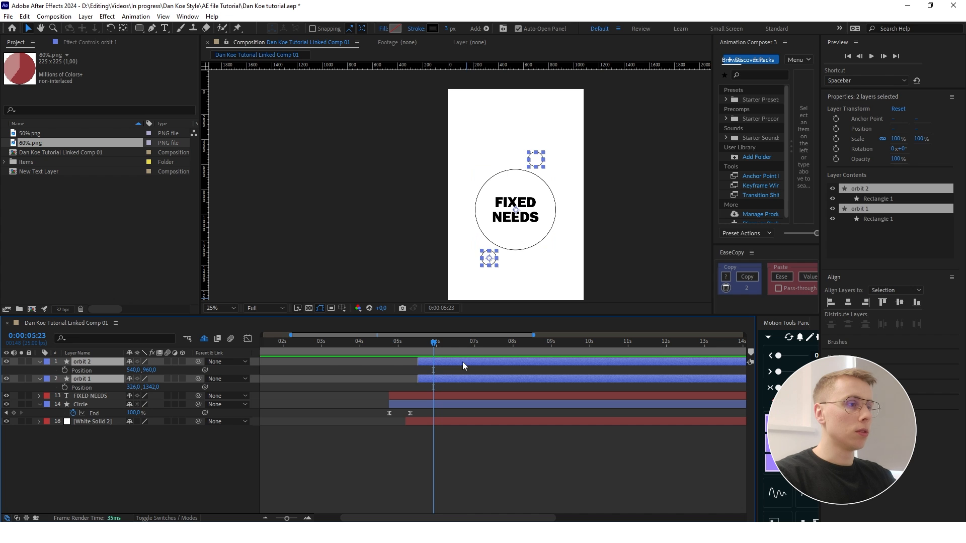
- Centre the anchor point of the orbit 2 circle on its shape
{"action": "left_click", "coordinate": [352, 390]}
{"action": "left_click", "coordinate": [445, 364]}
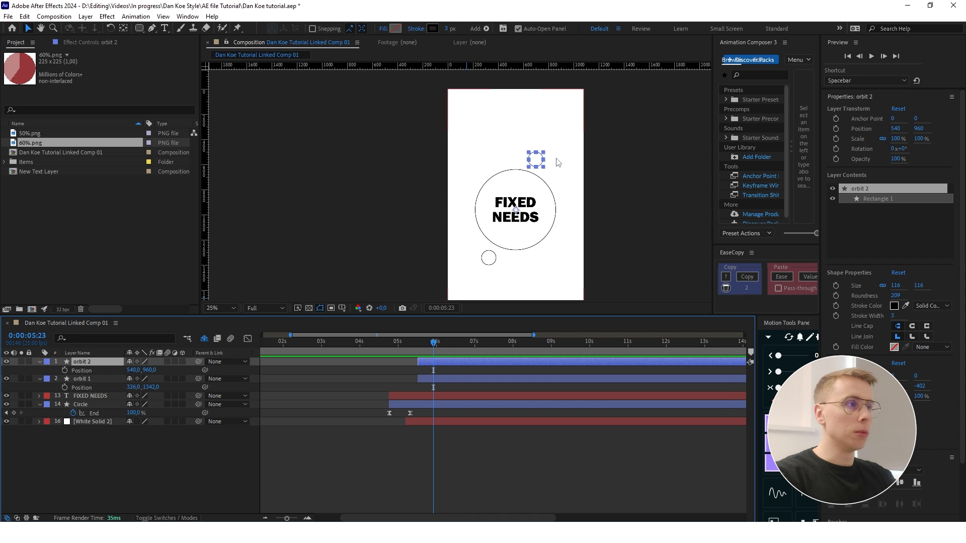
{"action": "scroll", "coordinate": [550, 161], "scroll_direction": "up", "scroll_amount": 2}
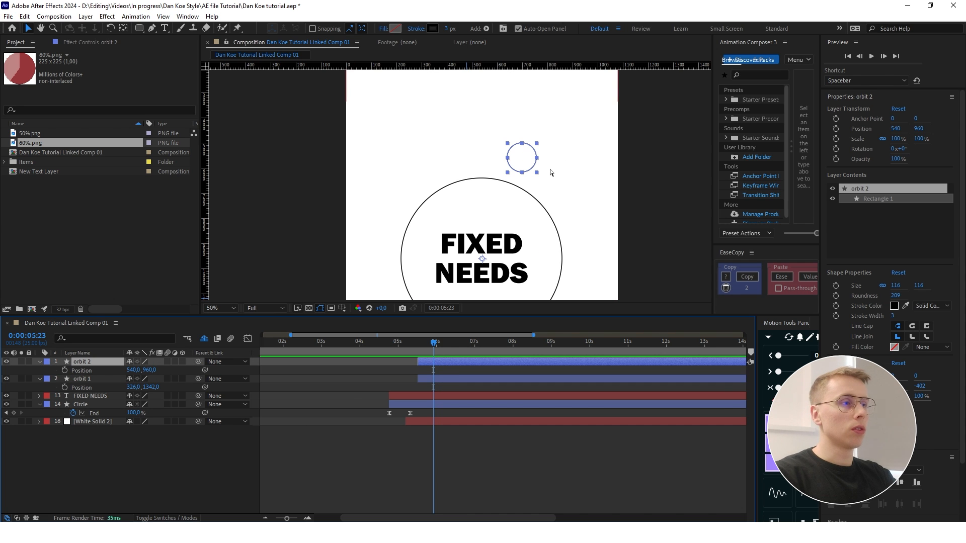
{"action": "key", "text": "ctrl+alt+Home"}
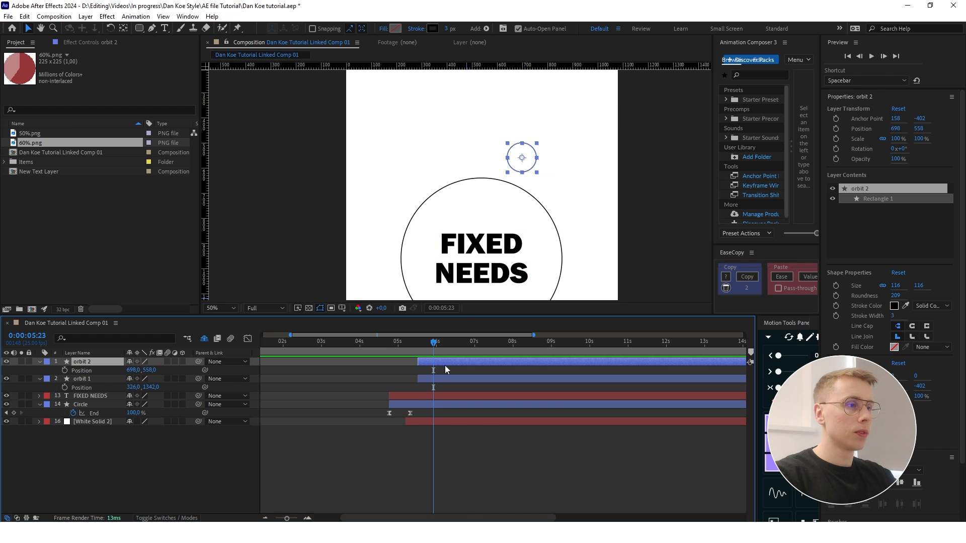
- At 0:00:05:13, keyframe the Position of both orbit circles outside the frame, orbit 2 at 1306, 1046 and orbit 1 at -126, 956
{"action": "left_click_drag", "start_coordinate": [434, 343], "coordinate": [418, 342]}
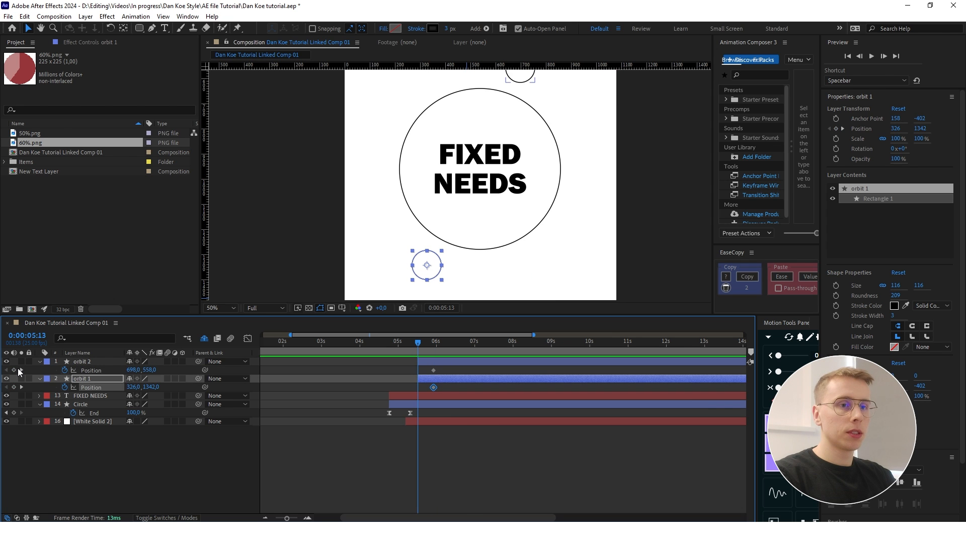
{"action": "left_click", "coordinate": [15, 370]}
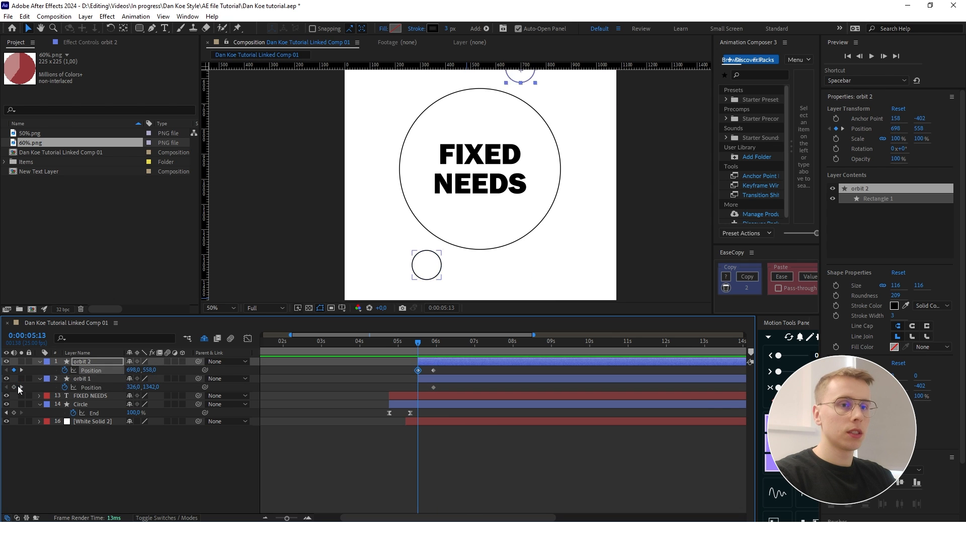
{"action": "left_click", "coordinate": [15, 387]}
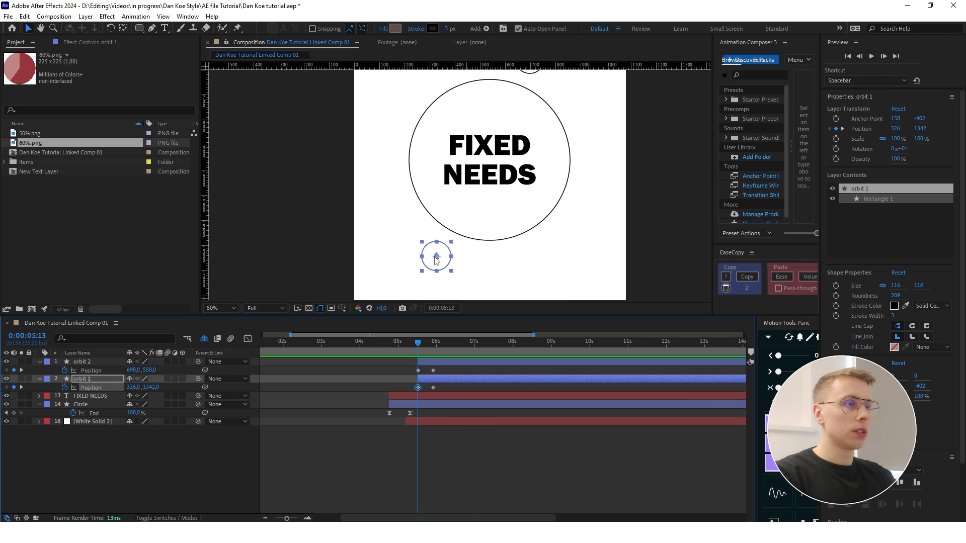
{"action": "left_click_drag", "start_coordinate": [437, 260], "coordinate": [324, 164]}
{"action": "scroll", "coordinate": [470, 196], "scroll_direction": "down", "scroll_amount": 2}
{"action": "left_click", "coordinate": [499, 125]}
{"action": "left_click_drag", "start_coordinate": [499, 124], "coordinate": [575, 186]}
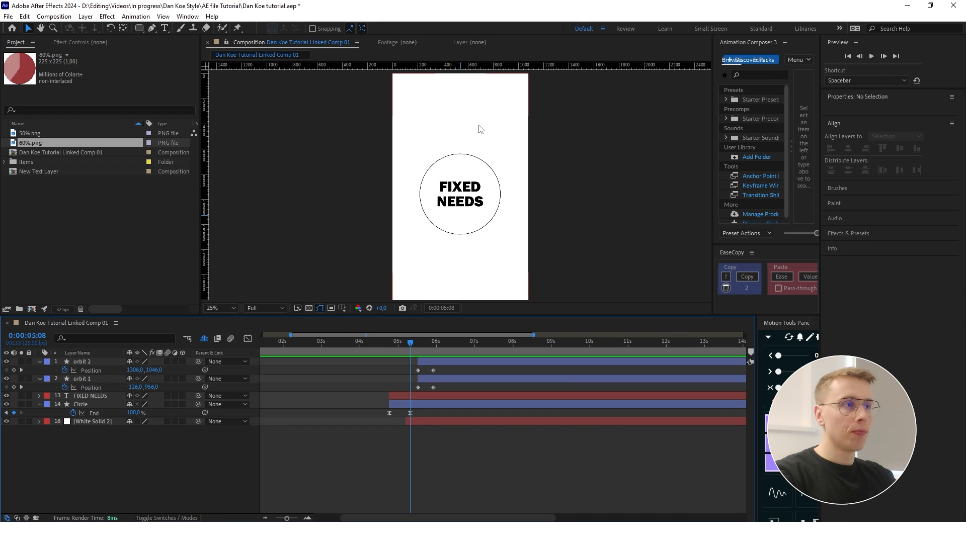
- Add a new null object to the composition
{"action": "right_click", "coordinate": [109, 446]}
{"action": "mouse_move", "coordinate": [131, 319]}
{"action": "left_click", "coordinate": [278, 385]}
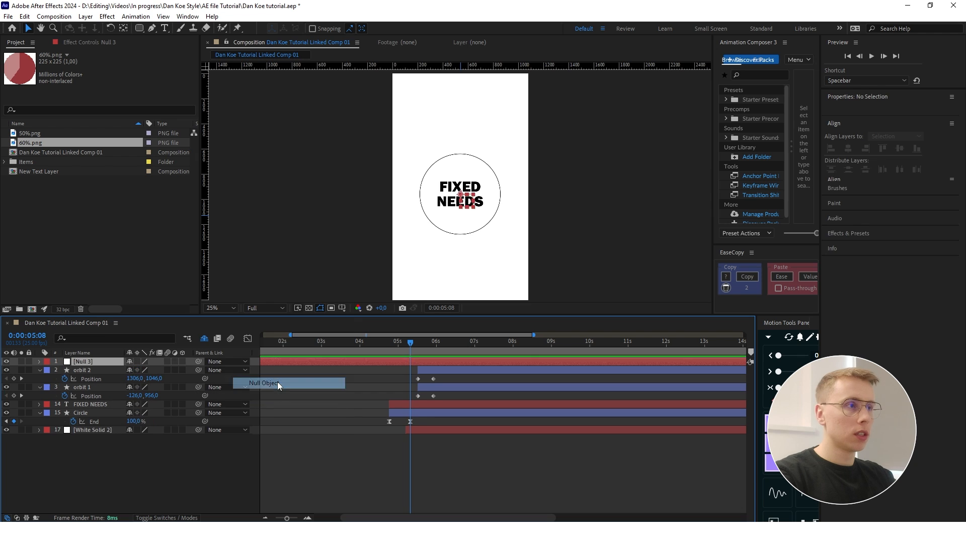
- Centre the null's anchor point and align the null to the composition's horizontal and vertical centre
{"action": "scroll", "coordinate": [462, 193], "scroll_direction": "up", "scroll_amount": 4}
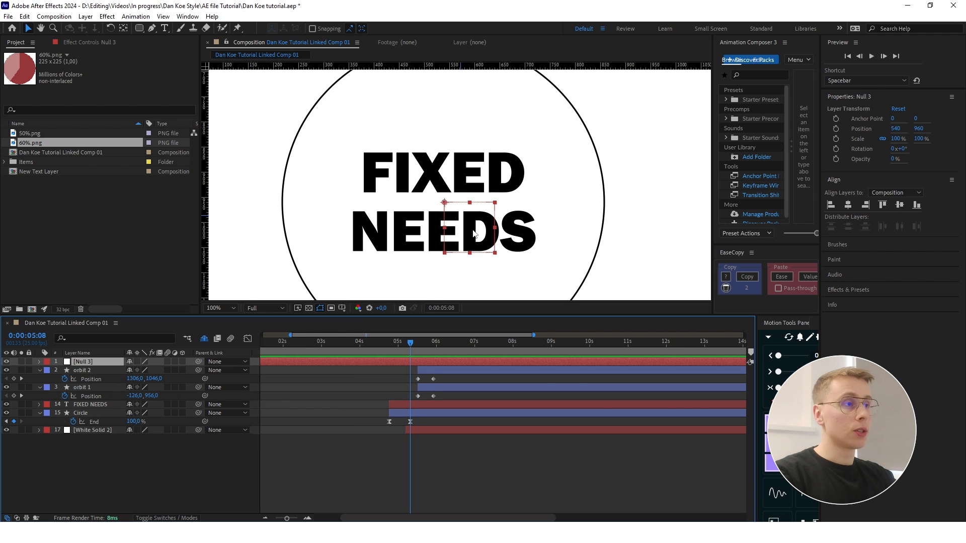
{"action": "key", "text": "ctrl+alt+Home"}
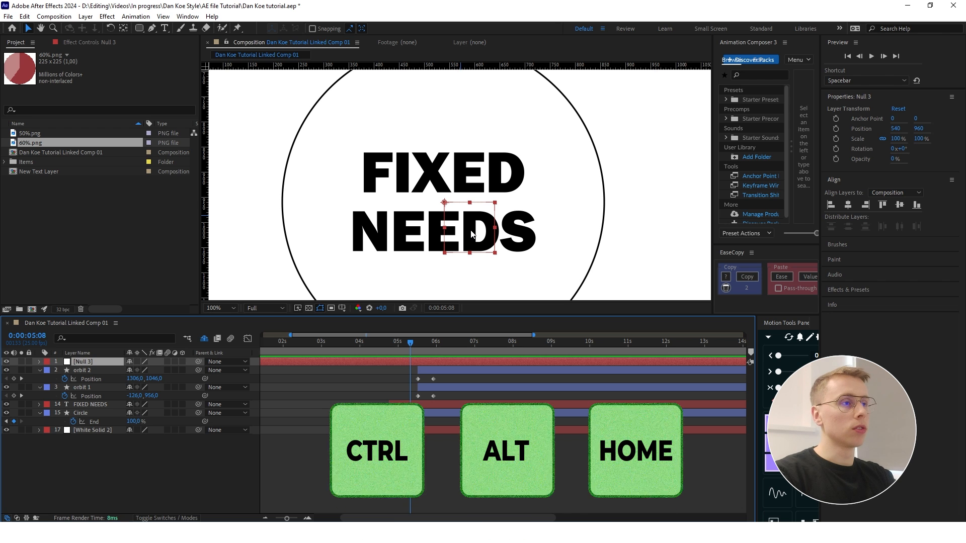
{"action": "scroll", "coordinate": [472, 234], "scroll_direction": "down", "scroll_amount": 2}
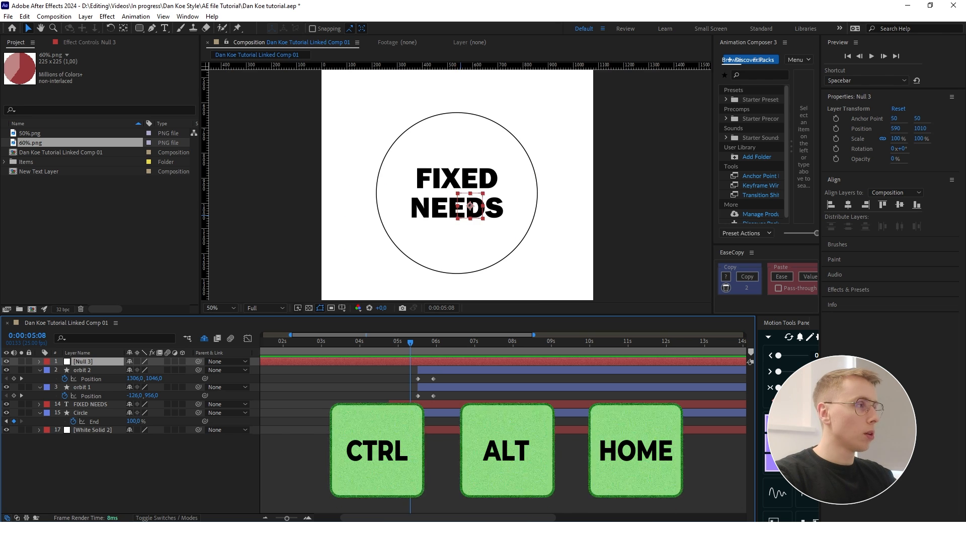
{"action": "left_click", "coordinate": [849, 205]}
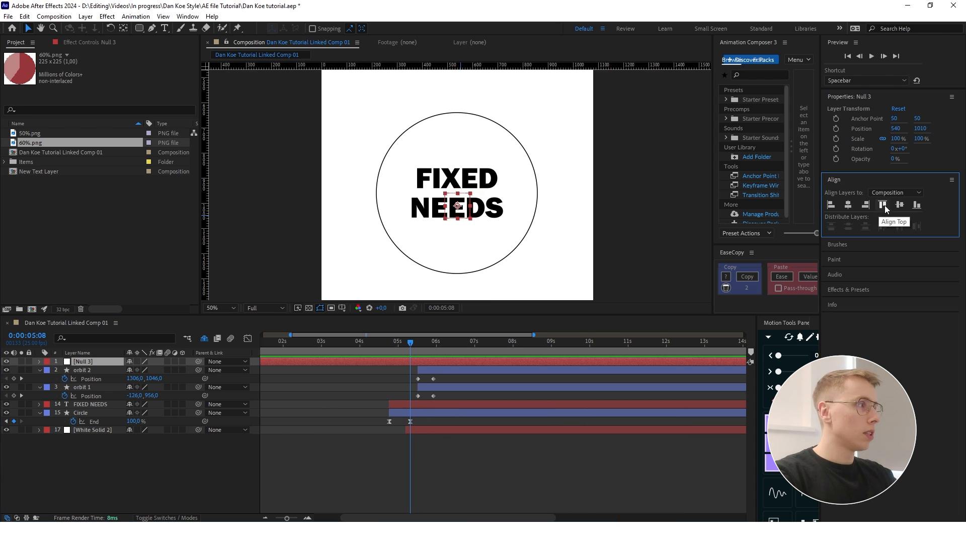
{"action": "left_click", "coordinate": [898, 205]}
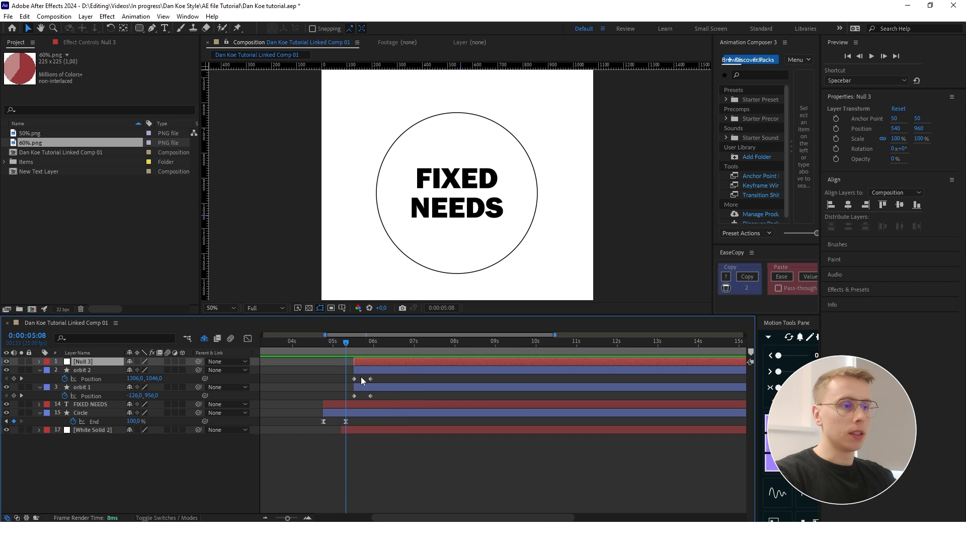
- Duplicate the centred null and move the copy to 879, 718, outside the large circle's upper-right edge
{"action": "key", "text": "ctrl+d"}
{"action": "left_click", "coordinate": [141, 476]}
{"action": "left_click", "coordinate": [88, 361]}
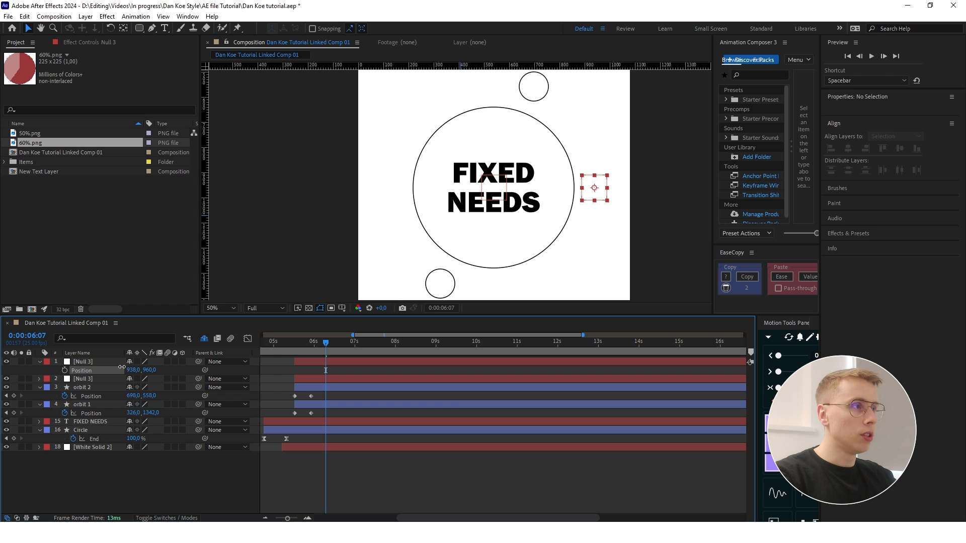
{"action": "mouse_move", "coordinate": [122, 367]}
{"action": "left_mouse_down"}
{"action": "mouse_move", "coordinate": [62, 366]}
{"action": "mouse_move", "coordinate": [124, 372]}
{"action": "left_mouse_up"}
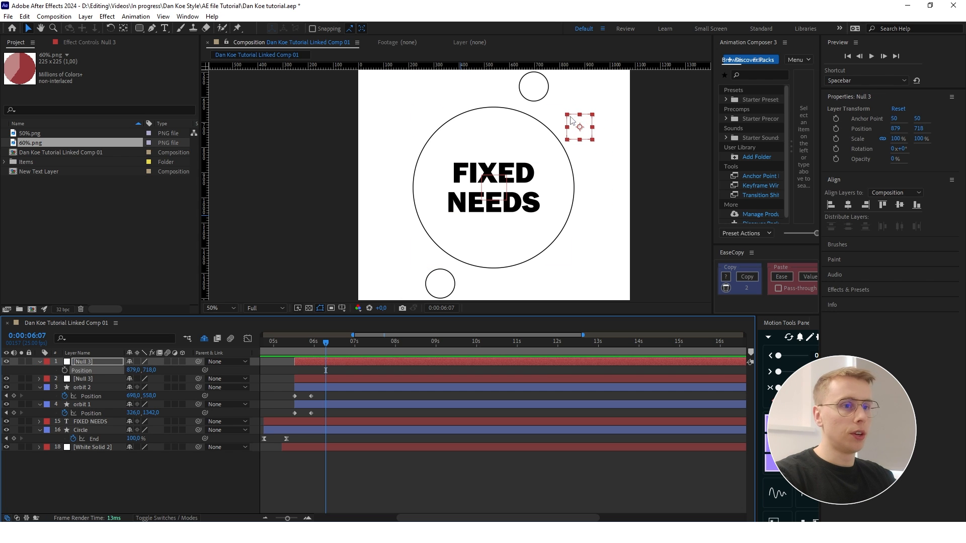
- Duplicate the upper-right null and move the copy to 195, 1224, outside the large circle's lower-left edge
{"action": "key", "text": "ctrl+d"}
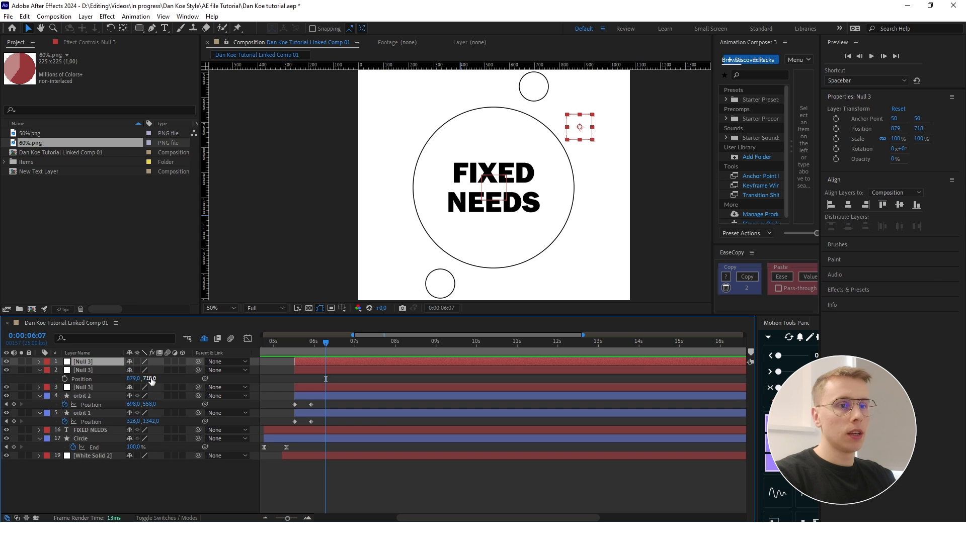
{"action": "key", "text": "p"}
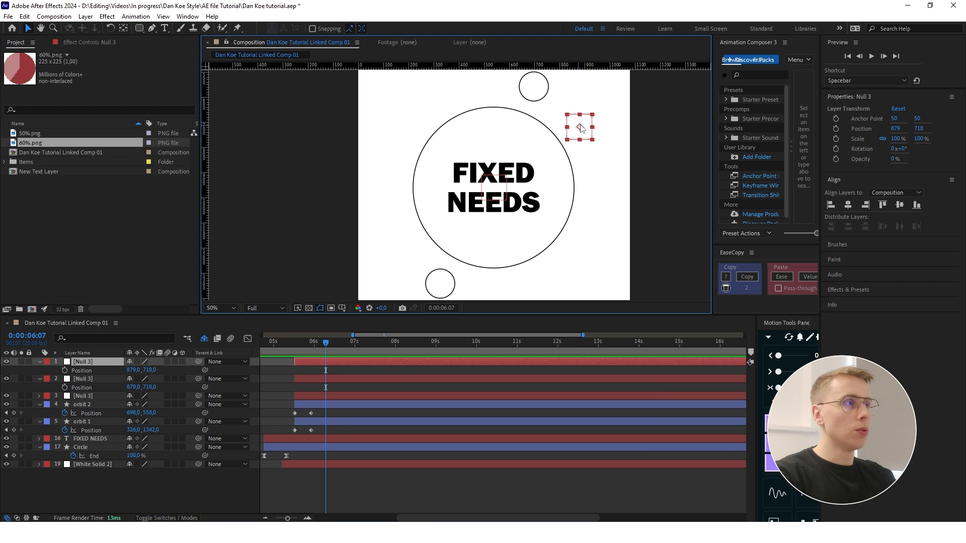
{"action": "left_click_drag", "start_coordinate": [581, 128], "coordinate": [410, 255]}
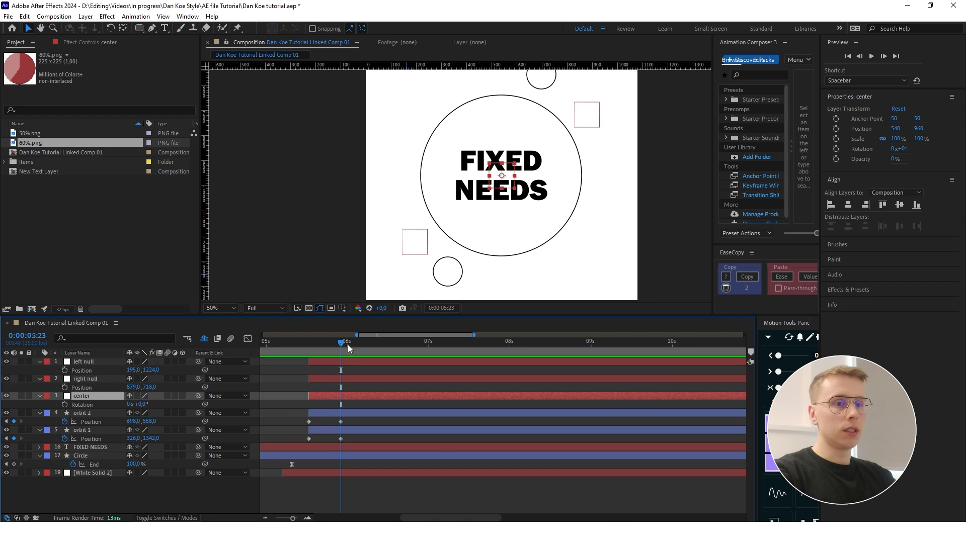
- Keyframe the center null's Rotation from 0x at 0:00:05:23 to -1x at 0:00:06:08
{"action": "left_click", "coordinate": [65, 404]}
{"action": "key", "text": "shift+Page_Down"}
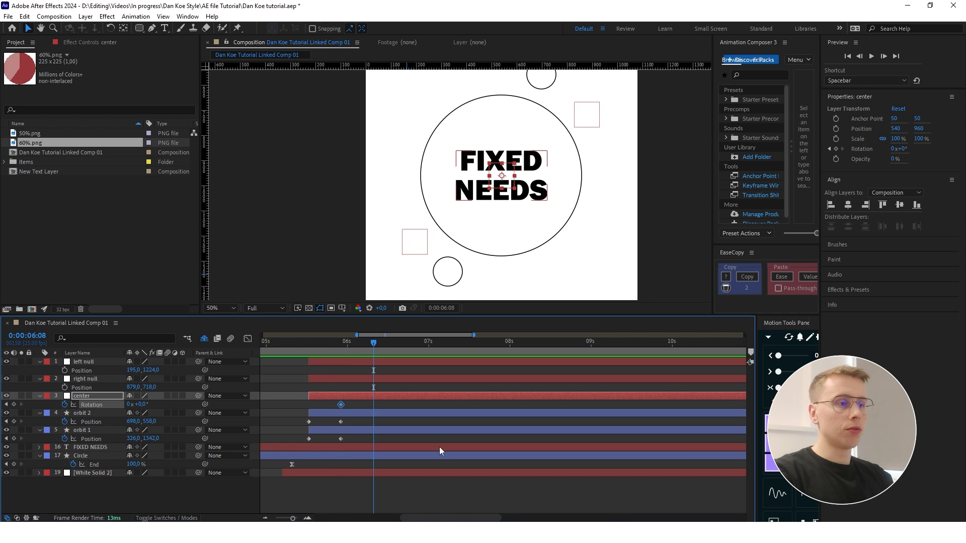
{"action": "left_click", "coordinate": [13, 404]}
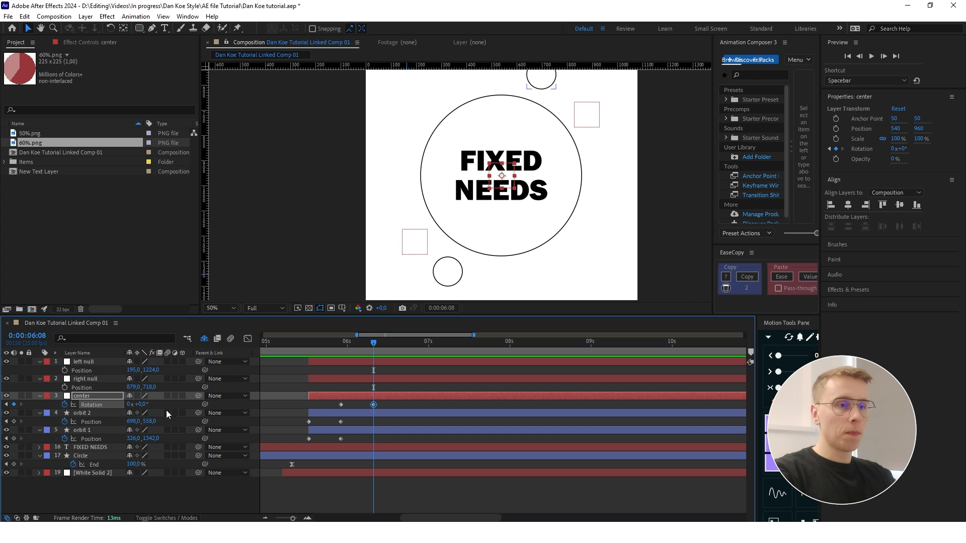
{"action": "left_click", "coordinate": [127, 404]}
{"action": "type", "text": "-1"}
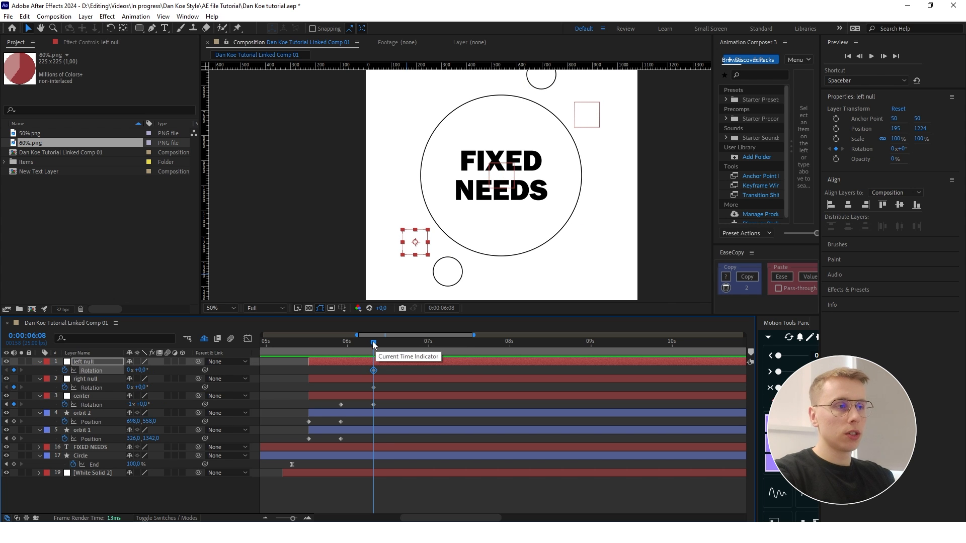
- Keyframe the Rotation of left null and right null from 0x at 0:00:05:23 to 1x at 0:00:06:08
{"action": "left_click_drag", "start_coordinate": [373, 342], "coordinate": [346, 346]}
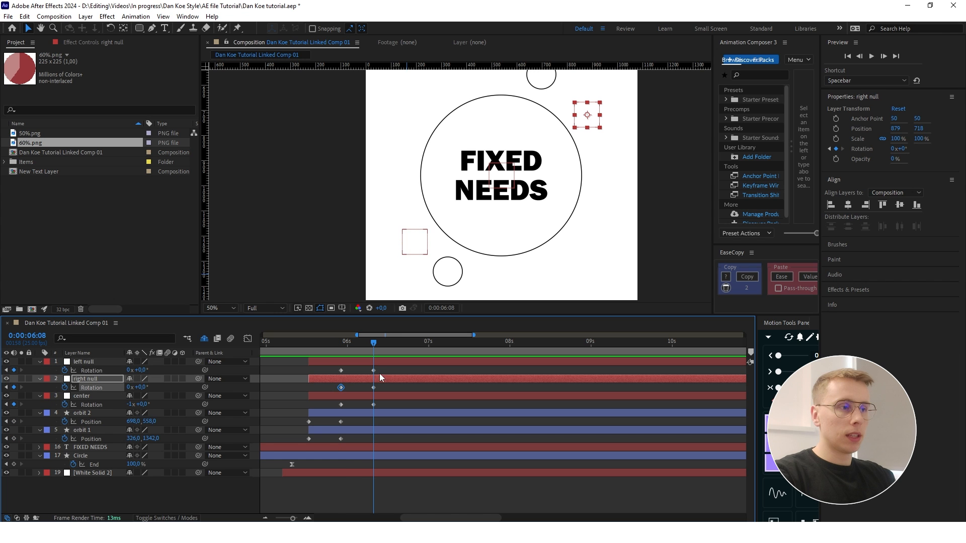
{"action": "left_click", "coordinate": [321, 374]}
{"action": "left_click", "coordinate": [129, 388]}
{"action": "type", "text": "1"}
{"action": "key", "text": "Return"}
{"action": "left_click", "coordinate": [129, 371]}
{"action": "type", "text": "1"}
{"action": "key", "text": "Return"}
{"action": "left_click", "coordinate": [118, 397]}
{"action": "left_click", "coordinate": [114, 502]}
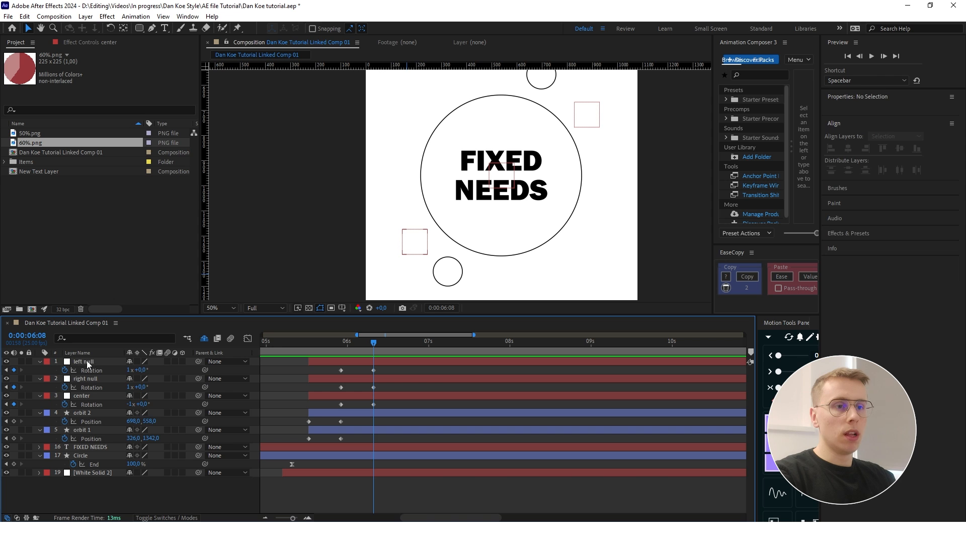
- Parent left null and right null to the center null
{"action": "left_click", "coordinate": [87, 360]}
{"action": "left_click", "coordinate": [92, 378], "text": "ctrl"}
{"action": "left_click_drag", "start_coordinate": [198, 361], "coordinate": [95, 397]}
- Retime the ending Rotation keyframes of all three nulls to 0:00:07:02
{"action": "left_click", "coordinate": [347, 342]}
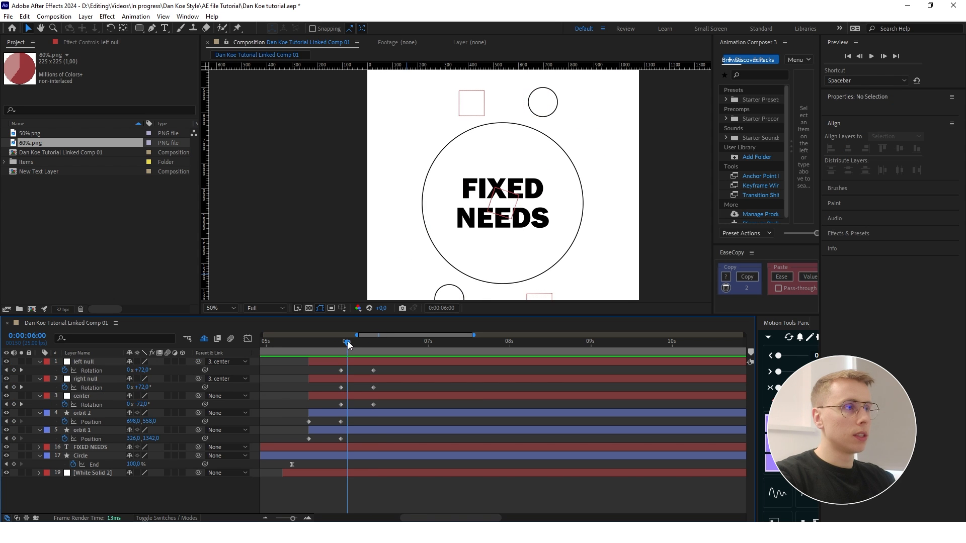
{"action": "left_click_drag", "start_coordinate": [350, 344], "coordinate": [341, 342]}
{"action": "left_click_drag", "start_coordinate": [411, 408], "coordinate": [435, 376]}
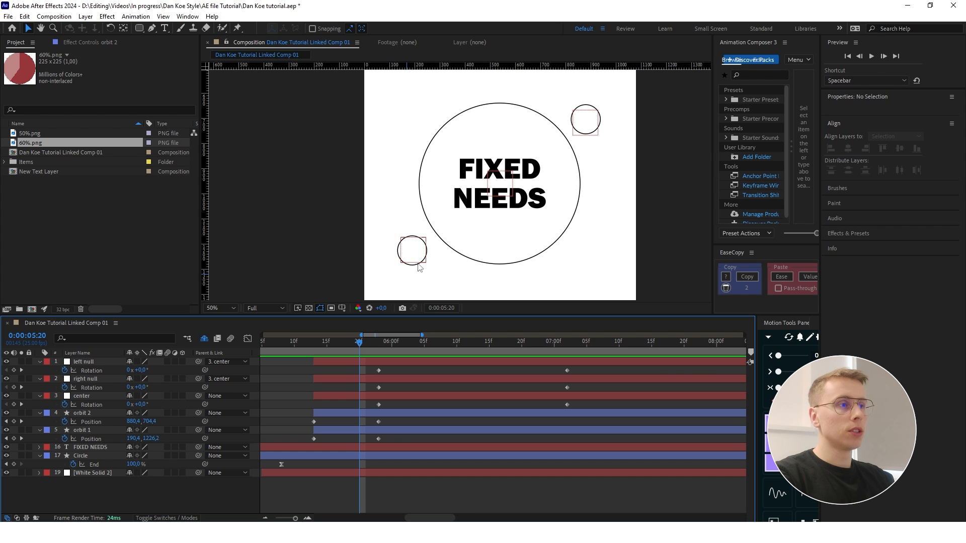
- Set the right null's Y position to -209 so it sits centred on the orbit 2 circle
{"action": "scroll", "coordinate": [586, 126], "scroll_direction": "up", "scroll_amount": 2}
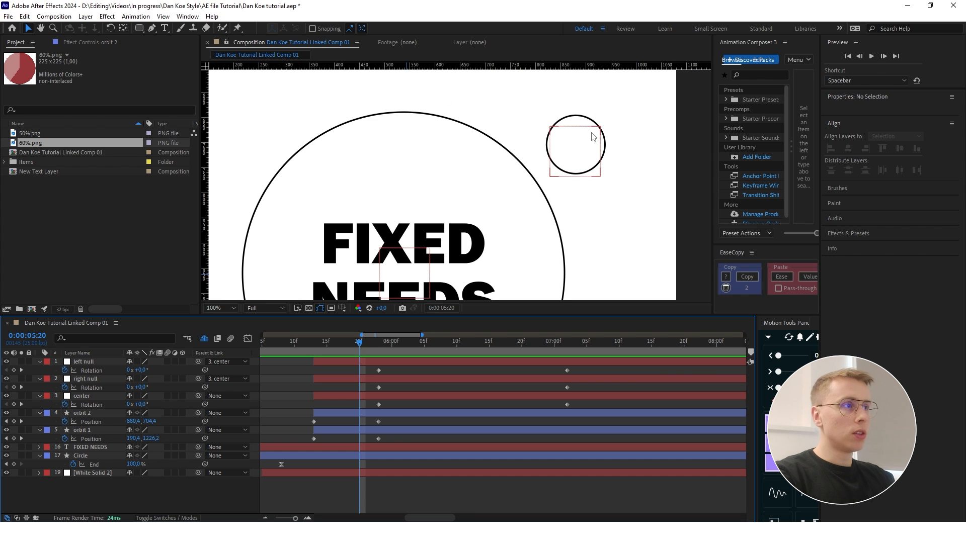
{"action": "scroll", "coordinate": [582, 145], "scroll_direction": "up", "scroll_amount": 1}
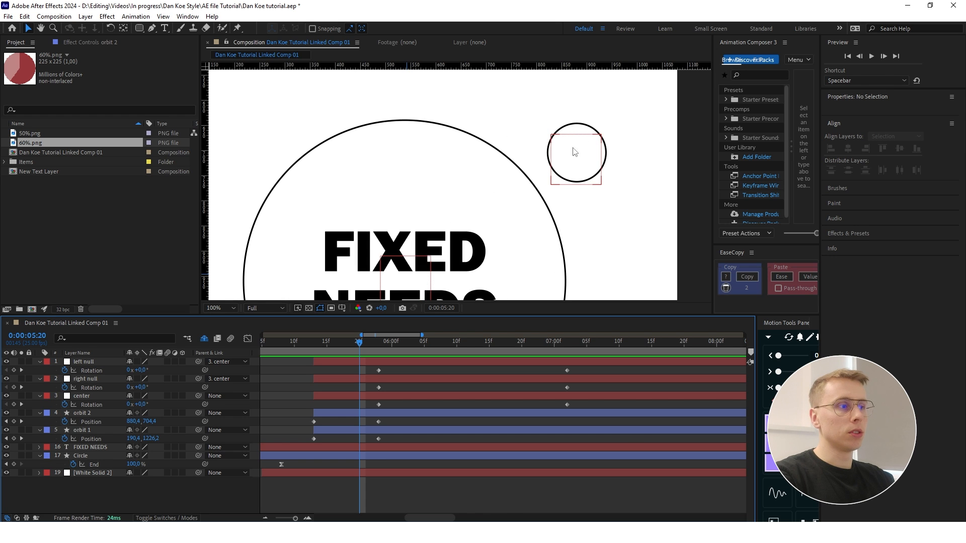
{"action": "scroll", "coordinate": [417, 284], "scroll_direction": "down", "scroll_amount": 2}
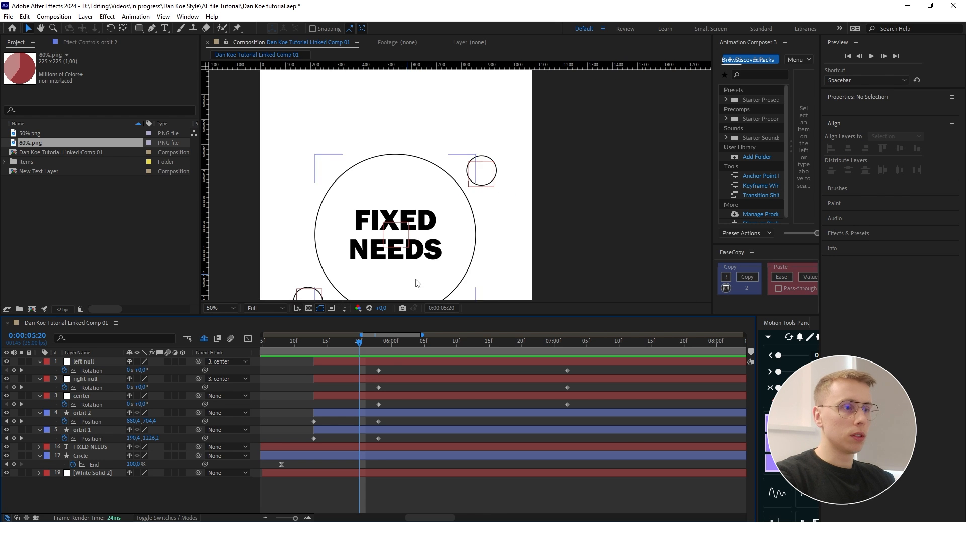
{"action": "left_click", "coordinate": [96, 379]}
{"action": "key", "text": "p"}
{"action": "left_click_drag", "start_coordinate": [151, 387], "coordinate": [145, 387]}
{"action": "left_click", "coordinate": [146, 492]}
{"action": "left_click_drag", "start_coordinate": [374, 231], "coordinate": [415, 193]}
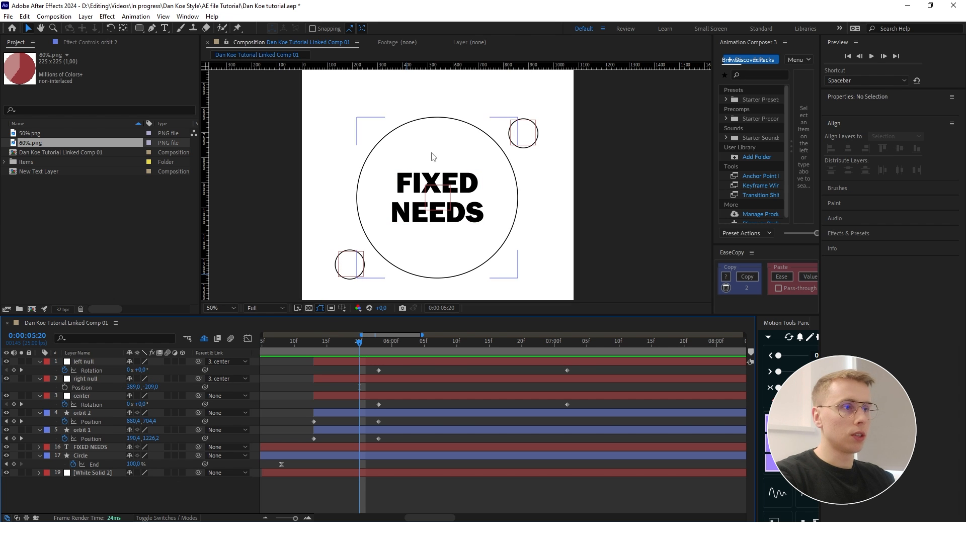
- Add Position keyframes to orbit 1 and orbit 2 at 0:00:05:20 and delete their keyframes at 0:00:05:23
{"action": "left_click", "coordinate": [14, 439]}
{"action": "left_click", "coordinate": [14, 422]}
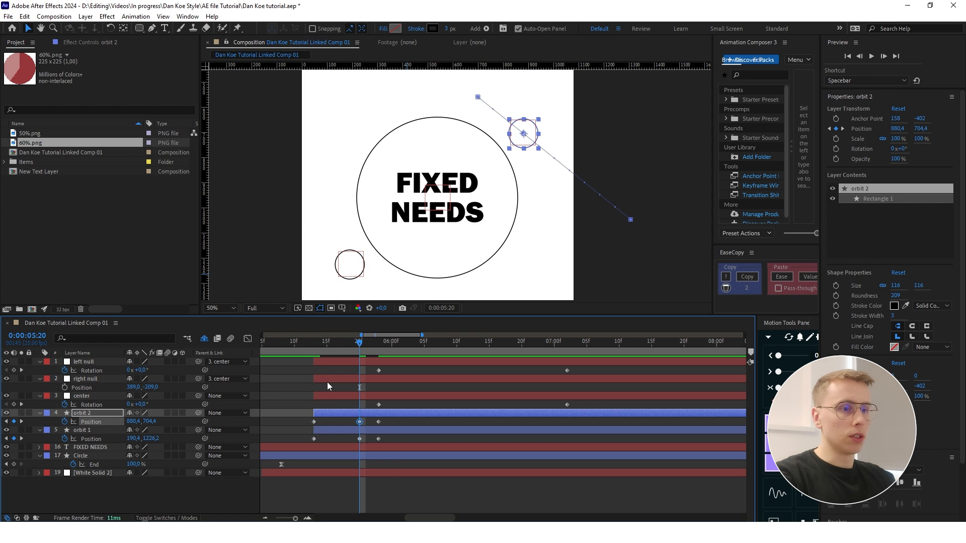
{"action": "left_click", "coordinate": [160, 496]}
{"action": "left_click_drag", "start_coordinate": [393, 439], "coordinate": [360, 372]}
{"action": "key", "text": "Delete"}
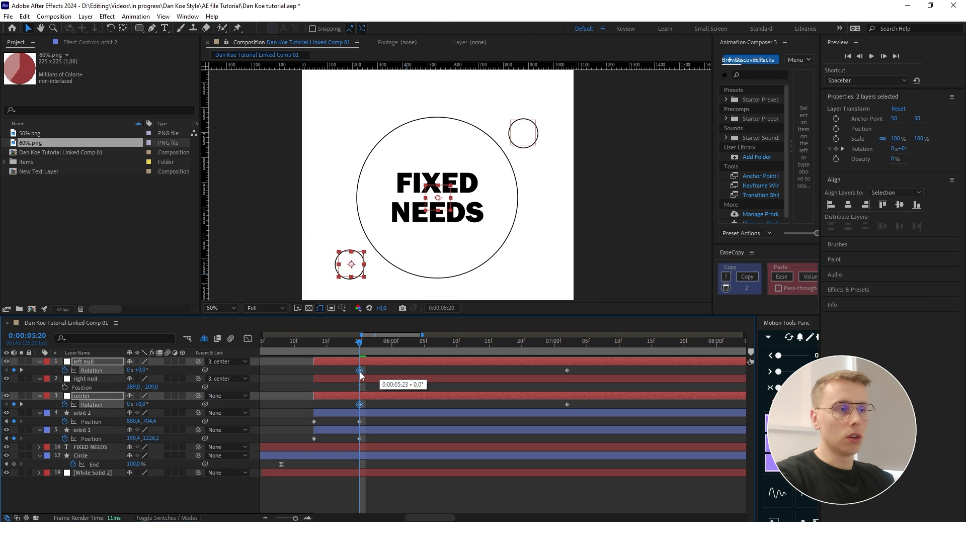
- Shift the right null's starting Rotation keyframe to 0:00:05:20 to match the other two nulls
{"action": "left_click", "coordinate": [385, 379]}
{"action": "key", "text": "r"}
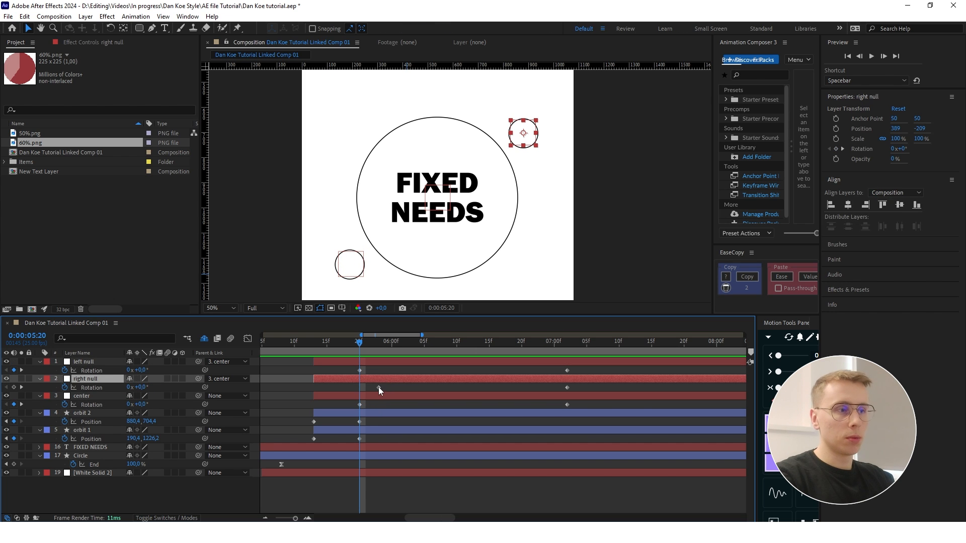
{"action": "key", "text": "alt+shift+r"}
{"action": "left_click", "coordinate": [195, 498]}
- Split the orbit 1 and orbit 2 layers at 0:00:05:20 and select the second half of orbit 1
{"action": "scroll", "coordinate": [337, 420], "scroll_direction": "up", "scroll_amount": 1}
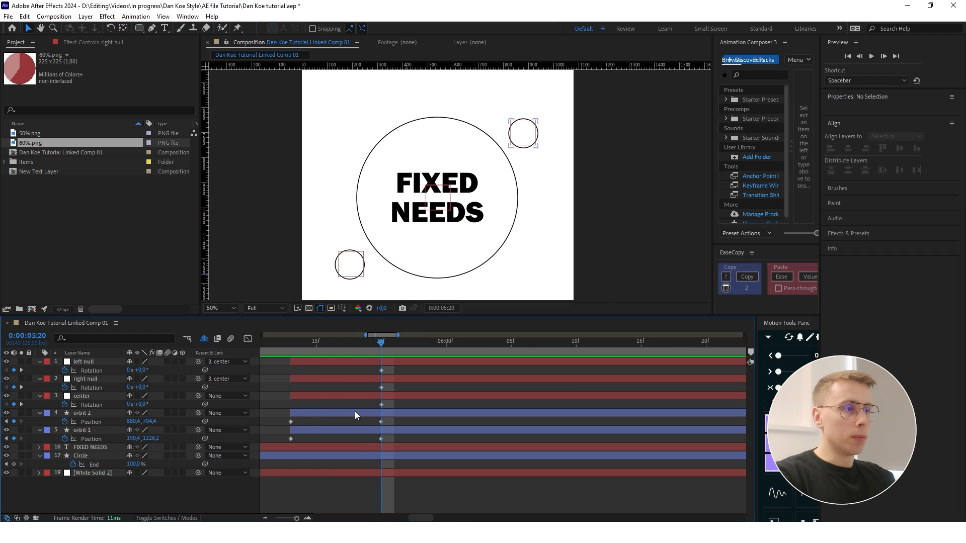
{"action": "scroll", "coordinate": [373, 414], "scroll_direction": "down", "scroll_amount": 1}
{"action": "left_click", "coordinate": [561, 413]}
{"action": "left_click", "coordinate": [396, 432], "text": "shift"}
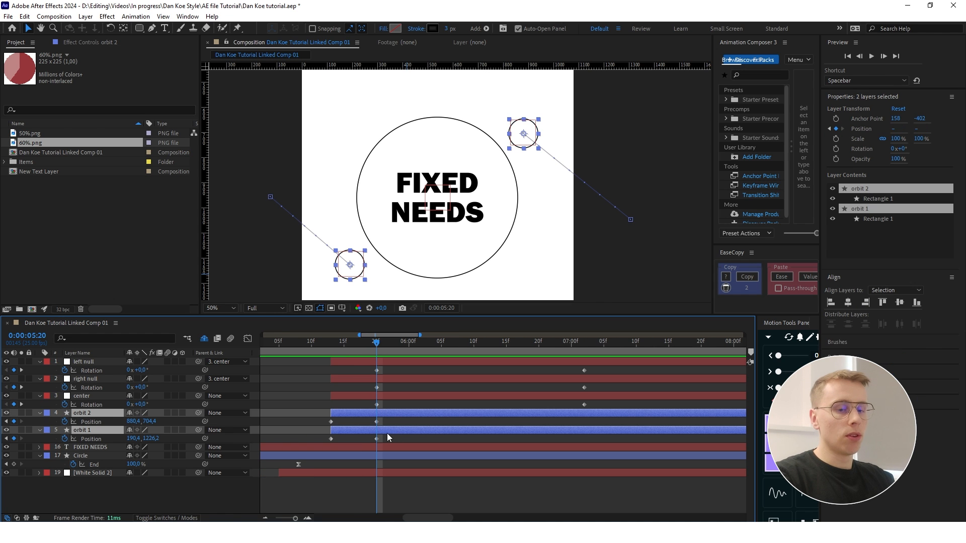
{"action": "key", "text": "ctrl+shift+d"}
{"action": "left_click", "coordinate": [421, 423]}
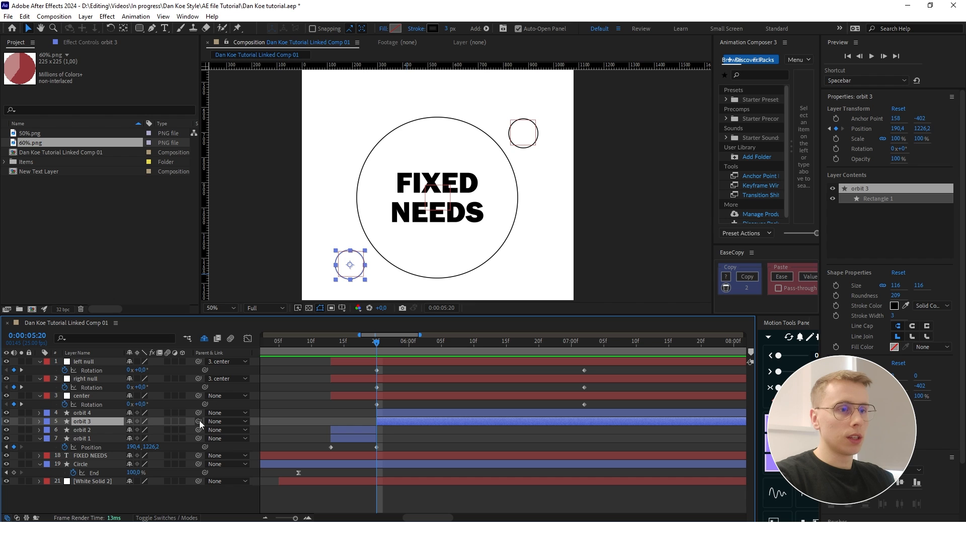
- Parent the orbit 3 layer to the left null and the orbit 4 layer to the right null
{"action": "left_click_drag", "start_coordinate": [168, 424], "coordinate": [84, 362]}
{"action": "left_click", "coordinate": [394, 414]}
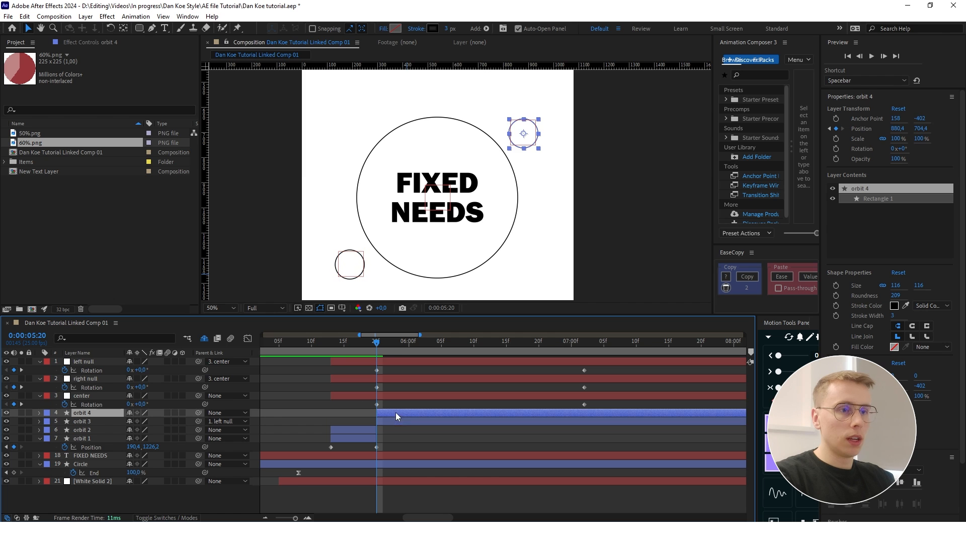
{"action": "left_click_drag", "start_coordinate": [198, 414], "coordinate": [92, 379]}
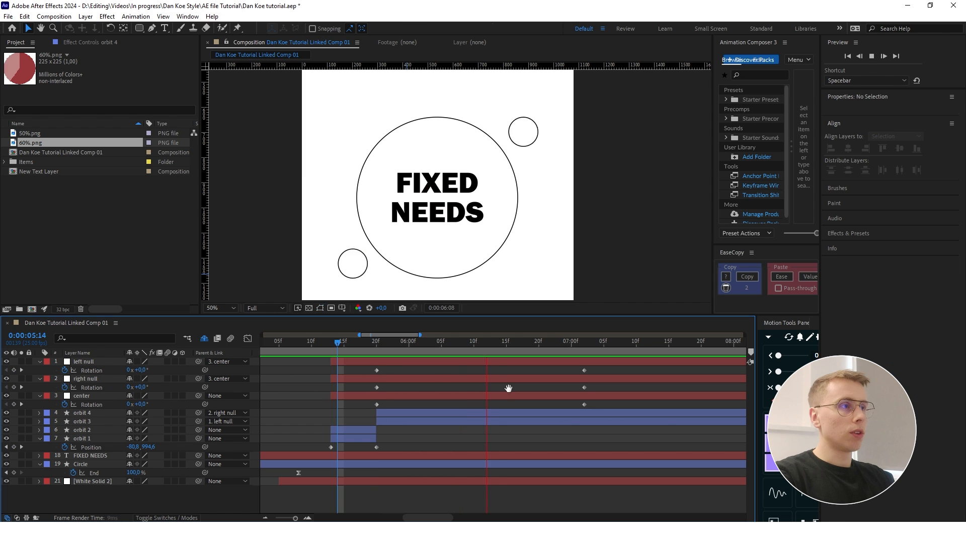
- Preview the circles flying in and orbiting to check the motion from around 0:00:05:18
{"action": "key", "text": "space"}
{"action": "scroll", "coordinate": [473, 203], "scroll_direction": "down", "scroll_amount": 2}
{"action": "left_click_drag", "start_coordinate": [488, 341], "coordinate": [363, 341]}
{"action": "key", "text": "space"}
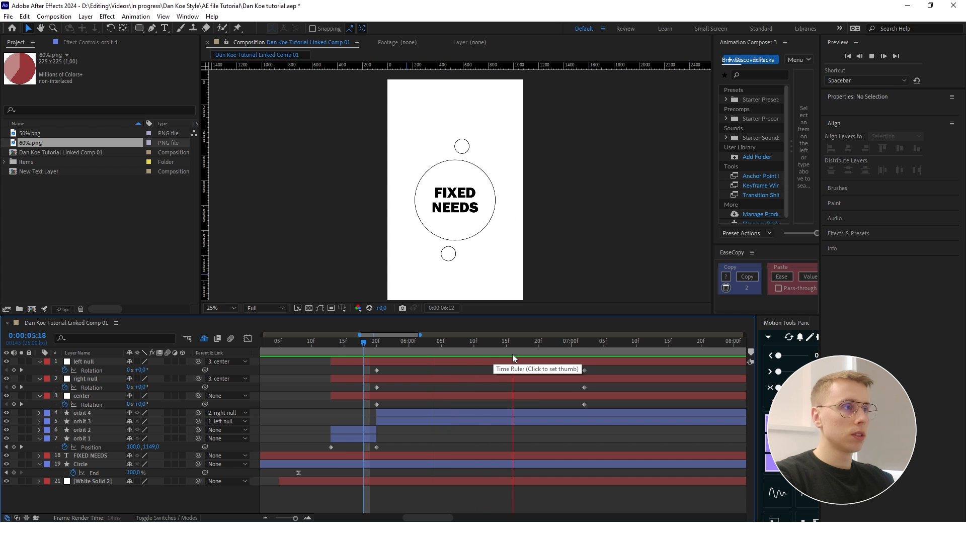
{"action": "key", "text": "space"}
{"action": "left_click_drag", "start_coordinate": [339, 343], "coordinate": [326, 343]}
{"action": "key", "text": "space"}
{"action": "key", "text": "space"}
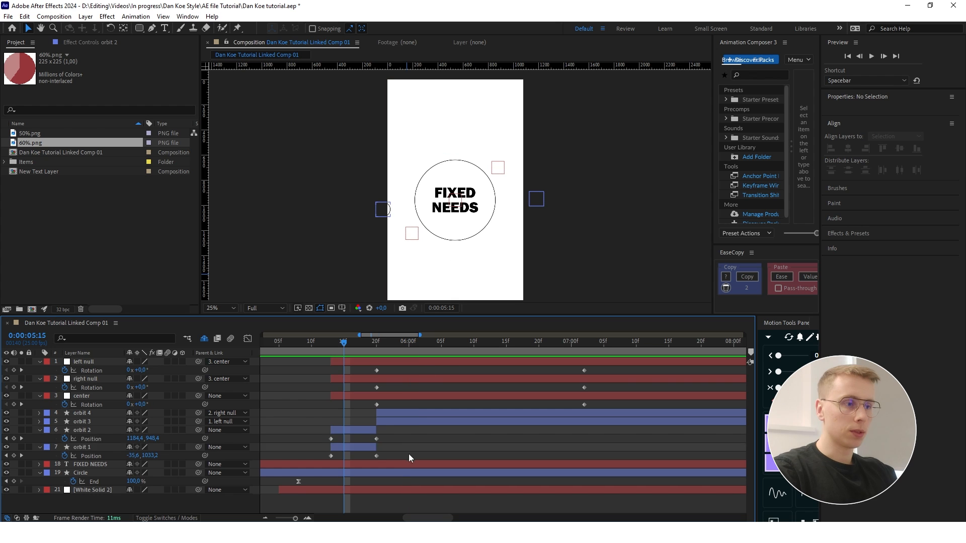
- Apply Easy Ease to the orbit 1 and orbit 2 Position keyframes and shape their speed graph to peak near the end
{"action": "left_click_drag", "start_coordinate": [411, 456], "coordinate": [315, 441]}
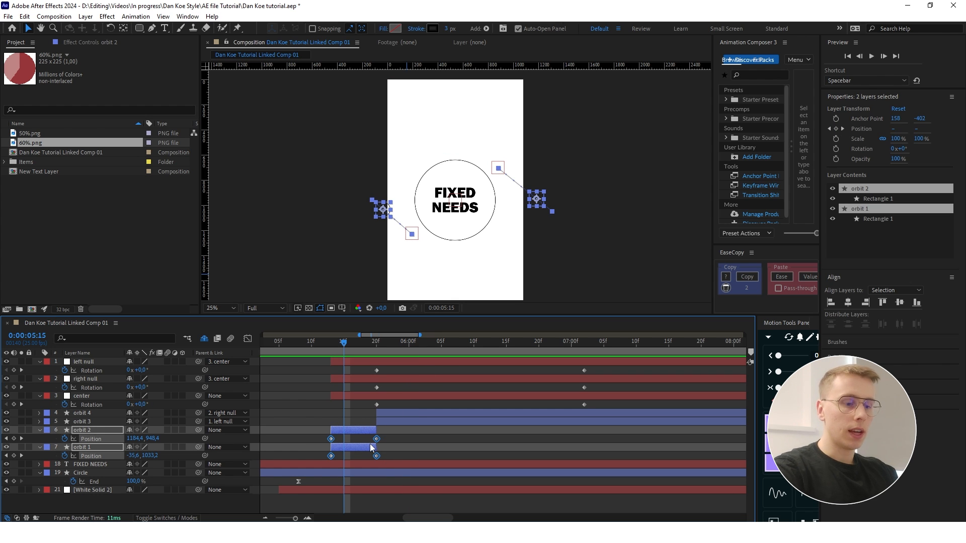
{"action": "key", "text": "F9"}
{"action": "left_click", "coordinate": [249, 338]}
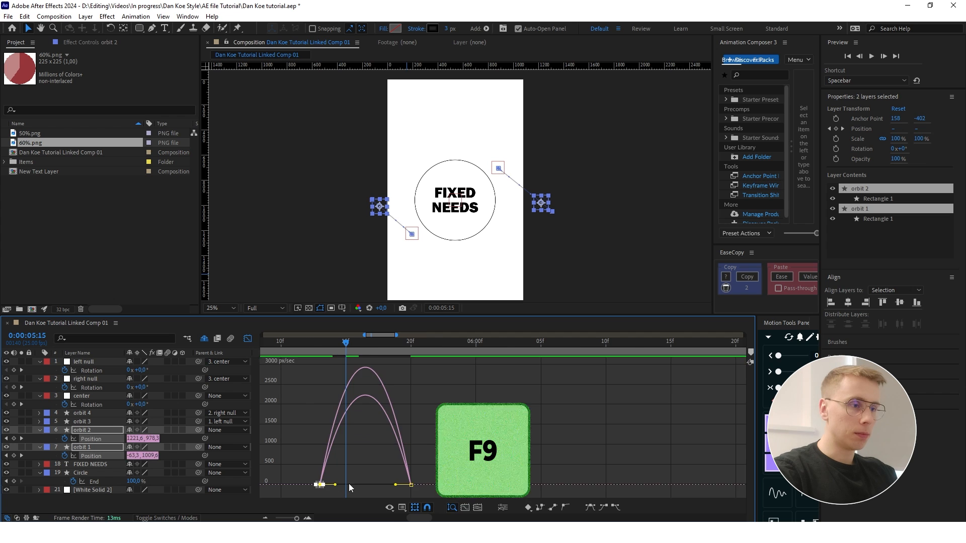
{"action": "left_click_drag", "start_coordinate": [350, 487], "coordinate": [397, 487]}
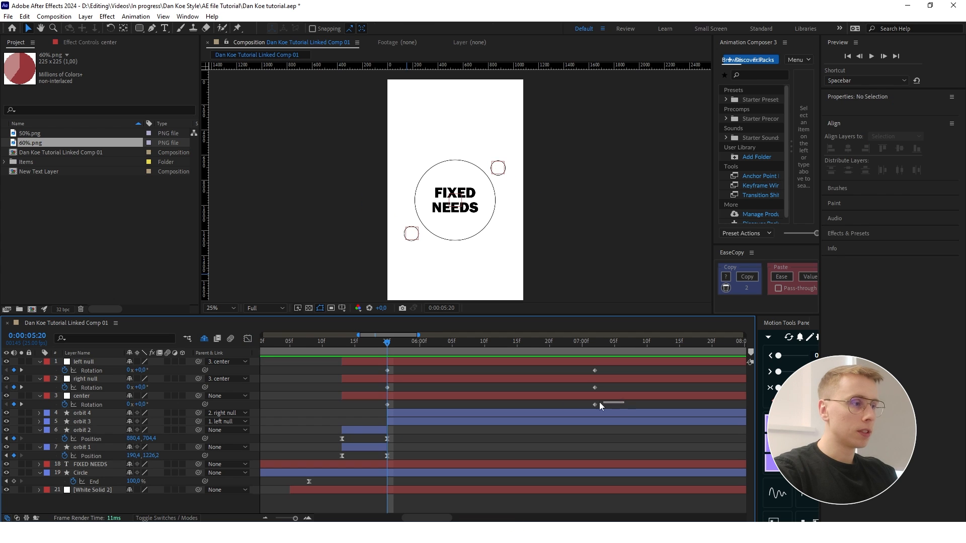
- Ease the center null's Rotation keyframes and shape their speed graph to start fast and slow down gradually
{"action": "left_click_drag", "start_coordinate": [624, 402], "coordinate": [352, 408]}
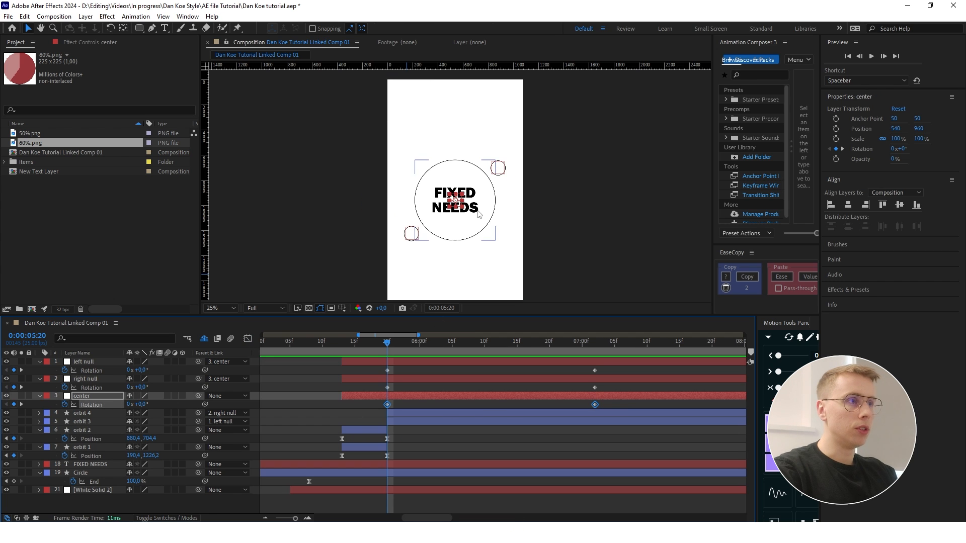
{"action": "left_click", "coordinate": [247, 339]}
{"action": "left_click_drag", "start_coordinate": [534, 368], "coordinate": [443, 368]}
{"action": "left_click_drag", "start_coordinate": [396, 368], "coordinate": [339, 361]}
- Preview the eased animation and compare the speed graphs of the center null's Rotation and the orbit 1 and orbit 2 Position
{"action": "left_click", "coordinate": [316, 342]}
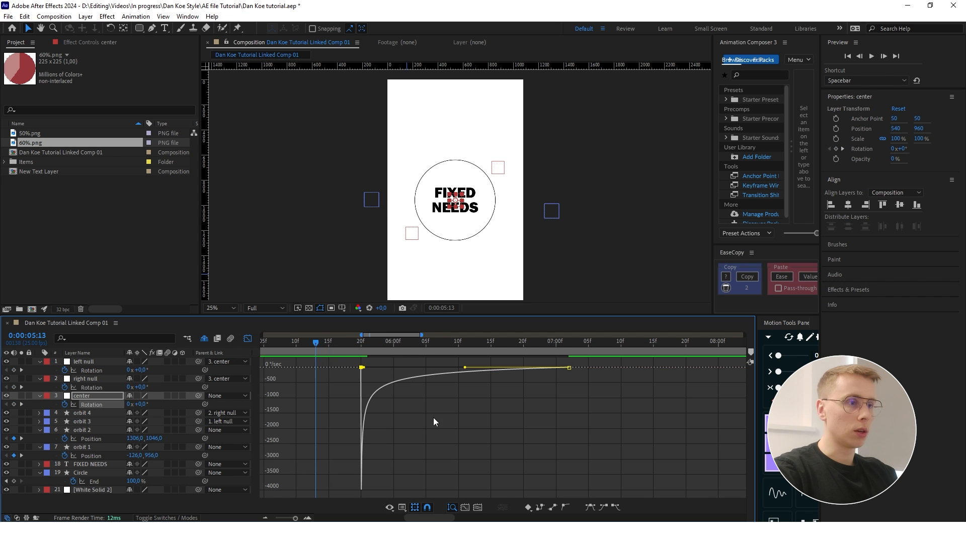
{"action": "left_click", "coordinate": [433, 418]}
{"action": "key", "text": "space"}
{"action": "key", "text": "space"}
{"action": "key", "text": "shift+F3"}
{"action": "left_click_drag", "start_coordinate": [568, 459], "coordinate": [428, 481]}
{"action": "left_click", "coordinate": [248, 339]}
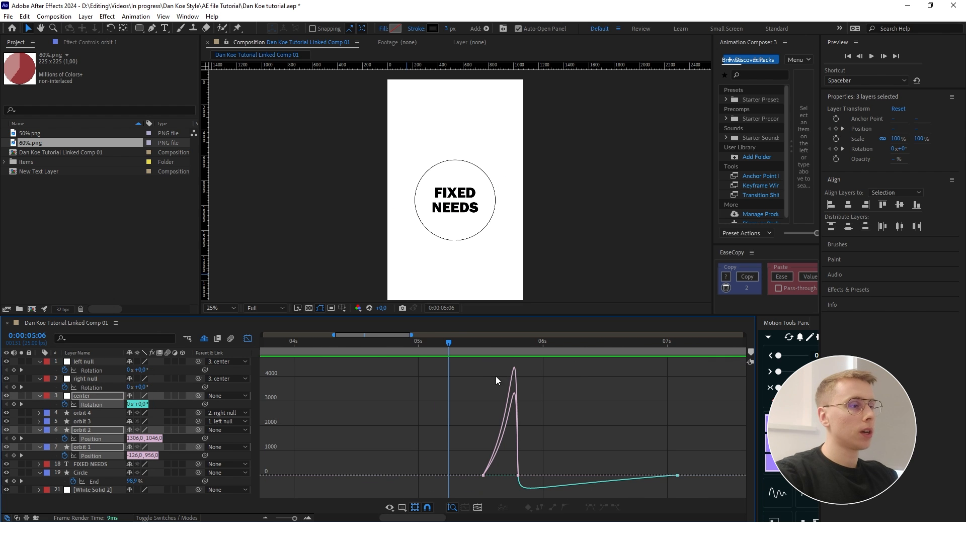
{"action": "key", "text": "space"}
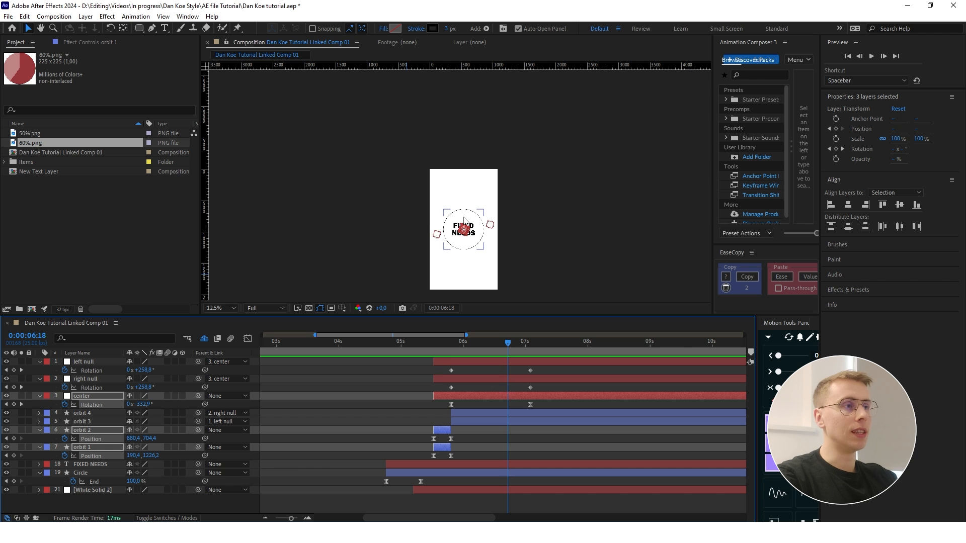
{"action": "scroll", "coordinate": [477, 246], "scroll_direction": "up", "scroll_amount": 1}
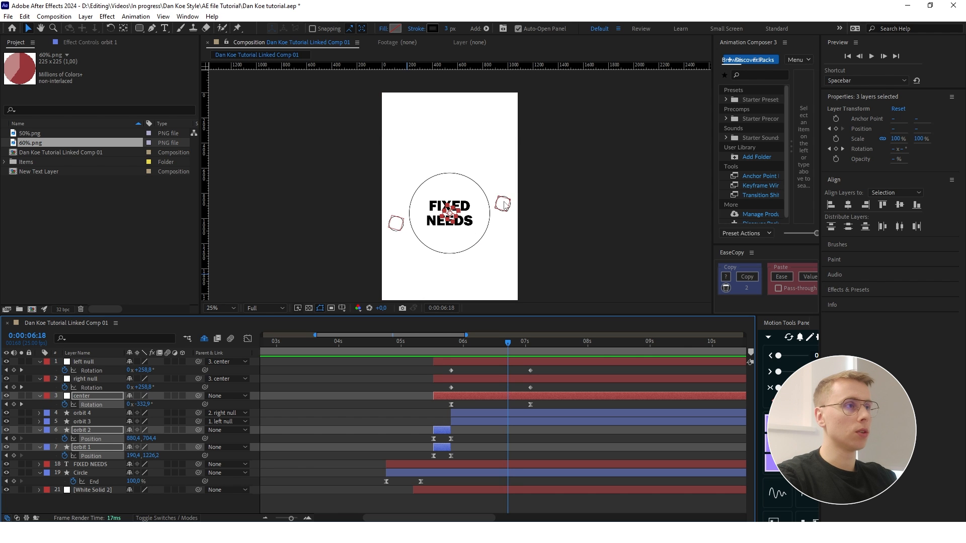
{"action": "scroll", "coordinate": [504, 204], "scroll_direction": "down", "scroll_amount": 1}
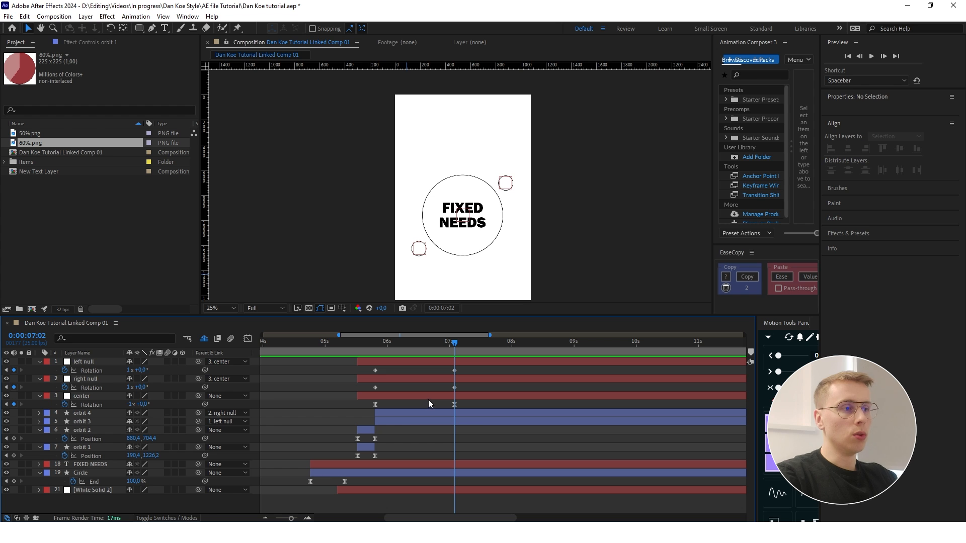
- Add a null object named movement to the composition
{"action": "scroll", "coordinate": [437, 230], "scroll_direction": "down", "scroll_amount": 1}
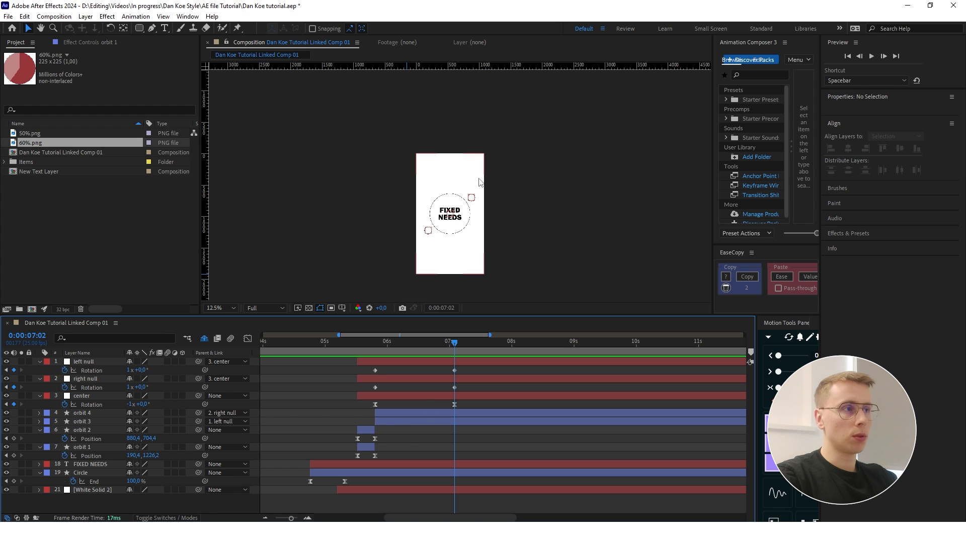
{"action": "right_click", "coordinate": [174, 505]}
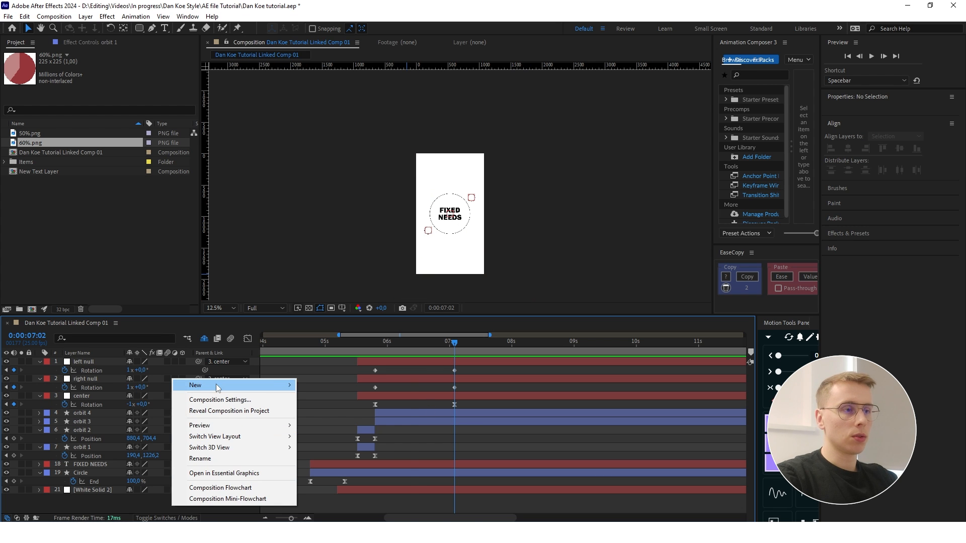
{"action": "mouse_move", "coordinate": [221, 387]}
{"action": "left_click", "coordinate": [352, 444]}
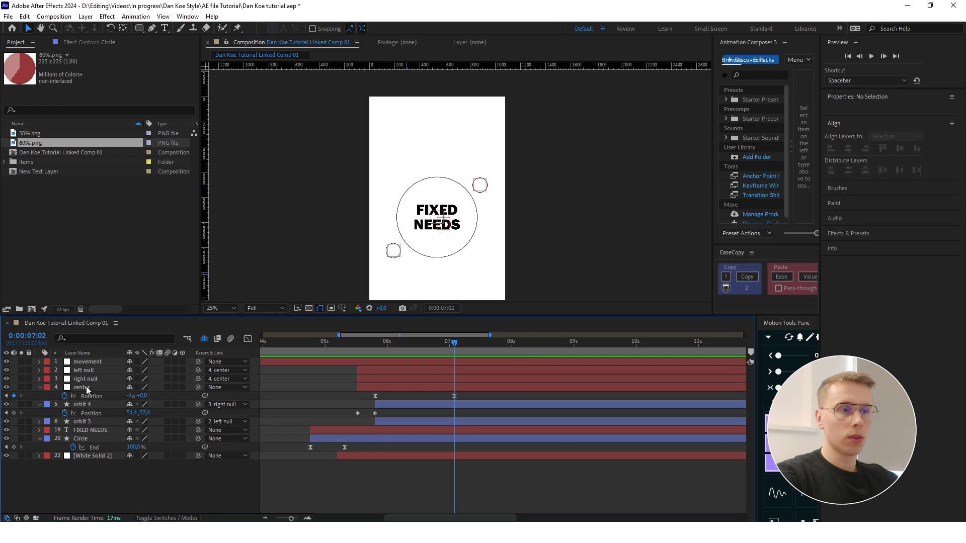
- Parent the center null, the FIXED NEEDS text and the Circle layer to the movement null
{"action": "left_click", "coordinate": [87, 388]}
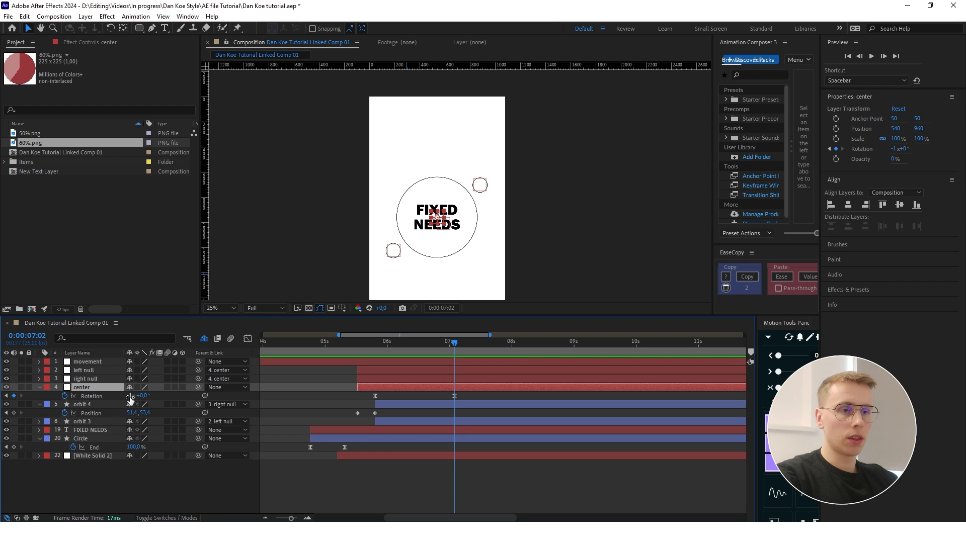
{"action": "left_click", "coordinate": [95, 430], "text": "ctrl"}
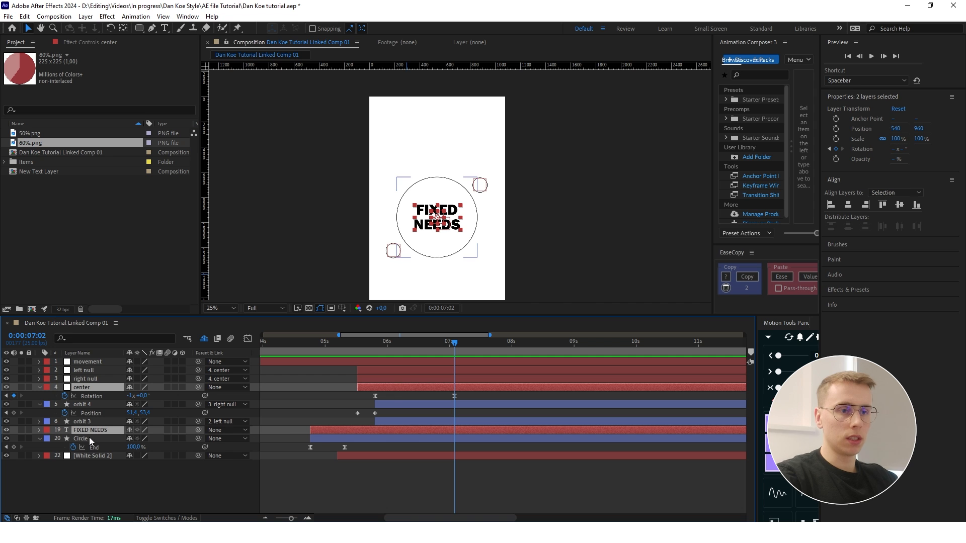
{"action": "left_click", "coordinate": [89, 439], "text": "ctrl"}
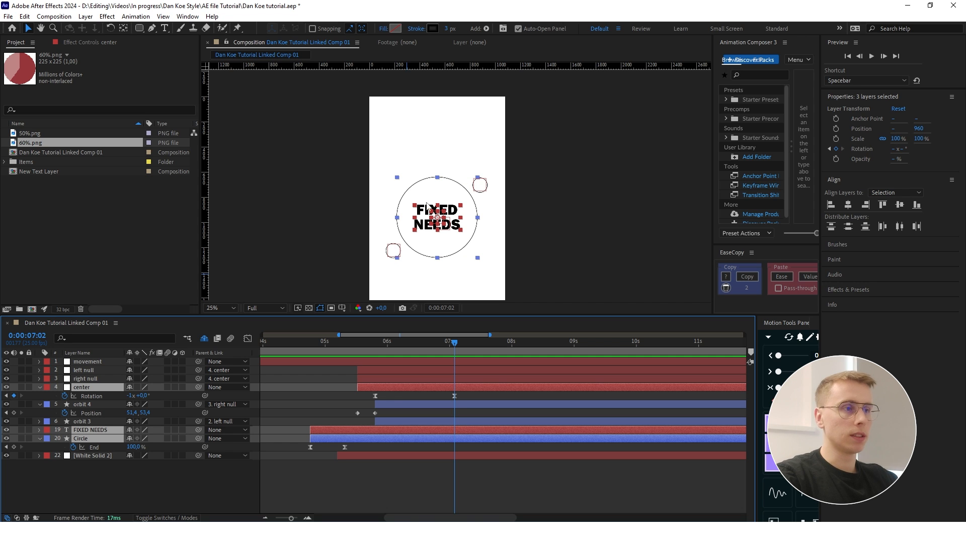
{"action": "left_click_drag", "start_coordinate": [198, 430], "coordinate": [120, 363]}
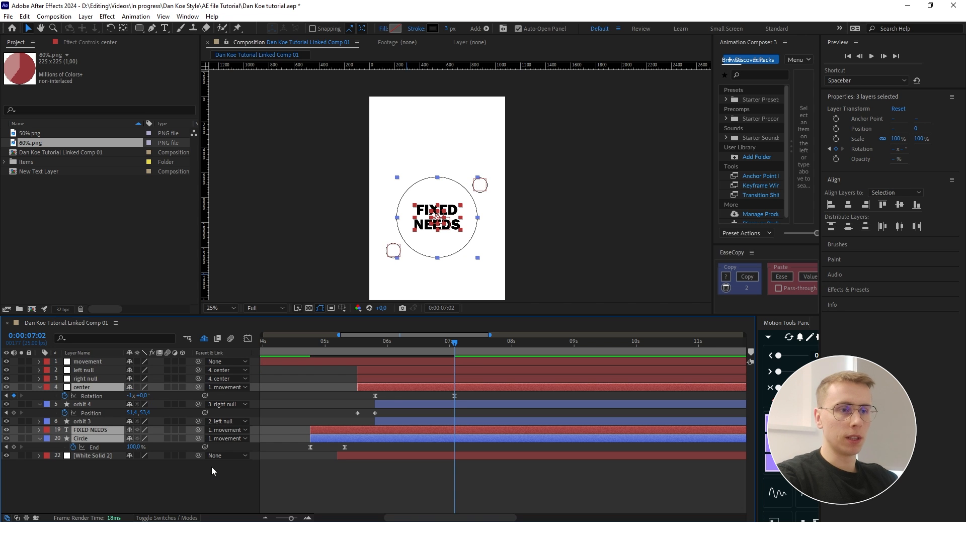
- Start the movement null at 0:00:07:02 and add Position keyframes to it at 0:00:07:02 and 0:00:07:12
{"action": "scroll", "coordinate": [435, 381], "scroll_direction": "down", "scroll_amount": 3}
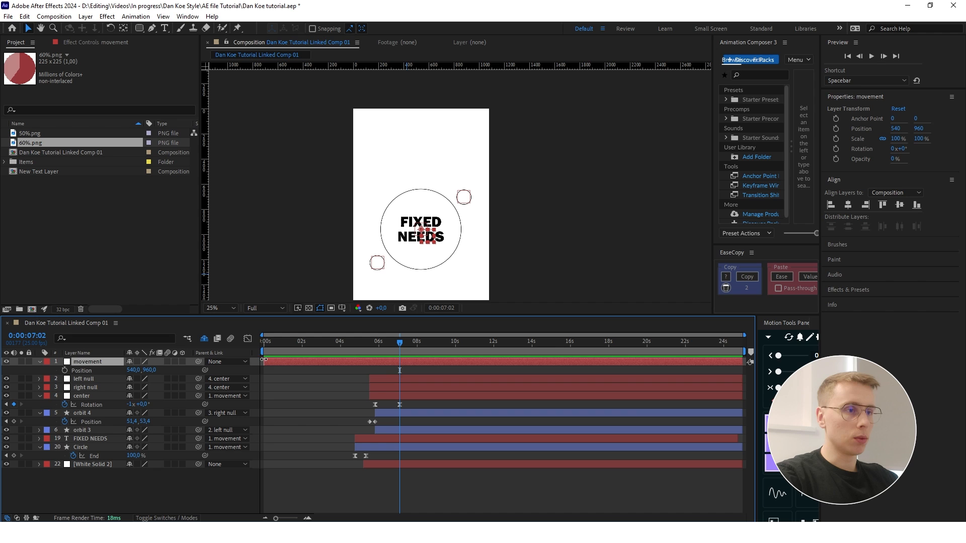
{"action": "left_click_drag", "start_coordinate": [263, 362], "coordinate": [400, 364]}
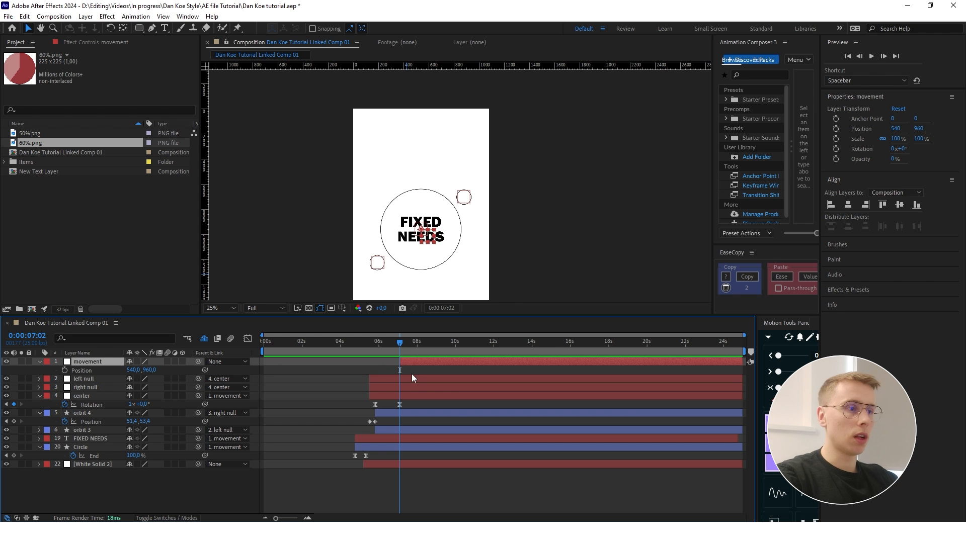
{"action": "key", "text": "alt+shift+p"}
{"action": "key", "text": "shift+Page_Down"}
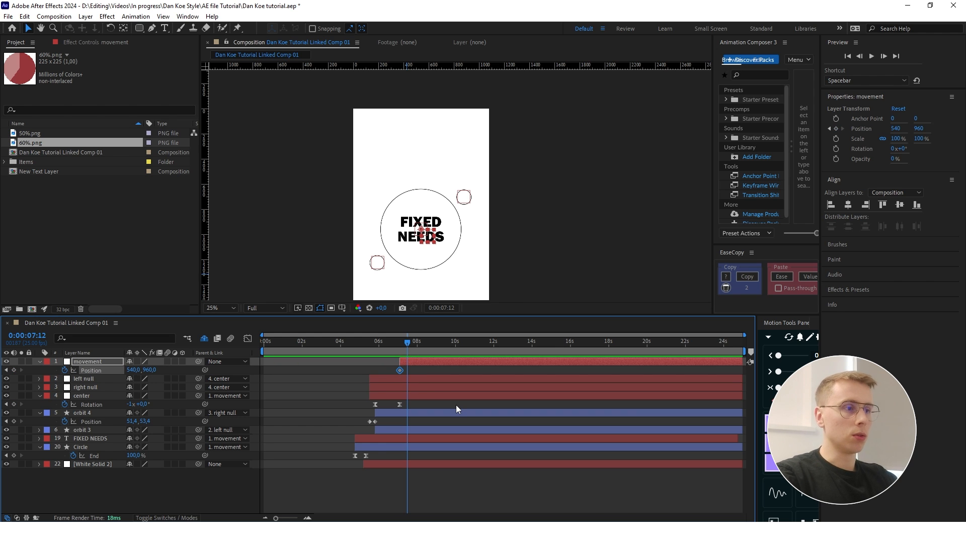
{"action": "left_click", "coordinate": [13, 370]}
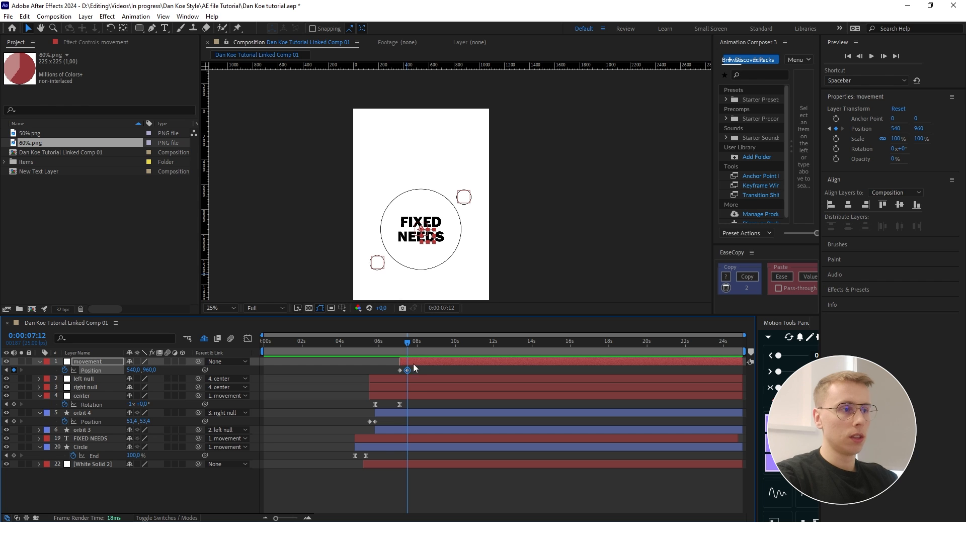
- Try shifting the movement null vertically and parent the White Solid 2 background layer to it
{"action": "left_click_drag", "start_coordinate": [151, 371], "coordinate": [435, 371]}
{"action": "scroll", "coordinate": [474, 172], "scroll_direction": "down", "scroll_amount": 1}
{"action": "left_click", "coordinate": [159, 482]}
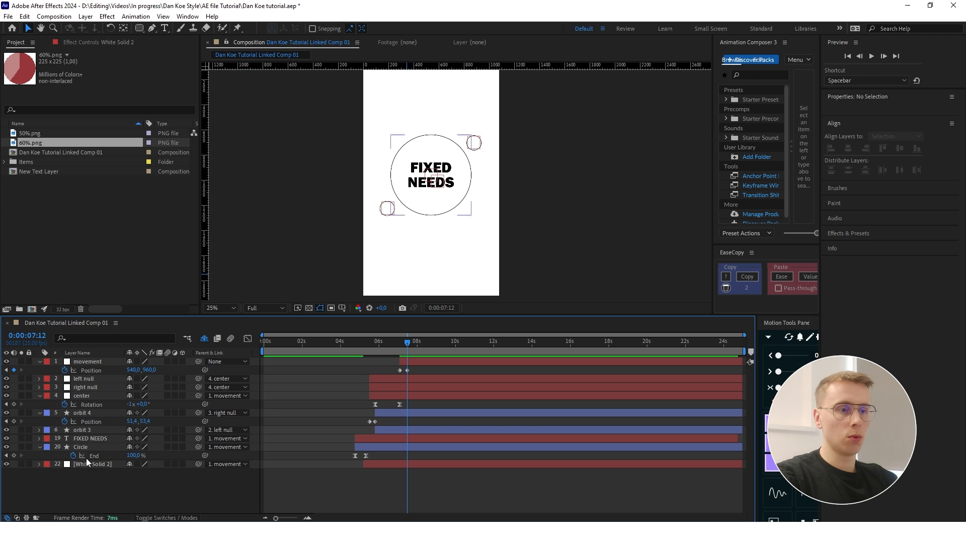
- Set the movement null's Y position to 2881 at 0:00:07:12 so the whole scene moves down out of frame
{"action": "left_click", "coordinate": [94, 362]}
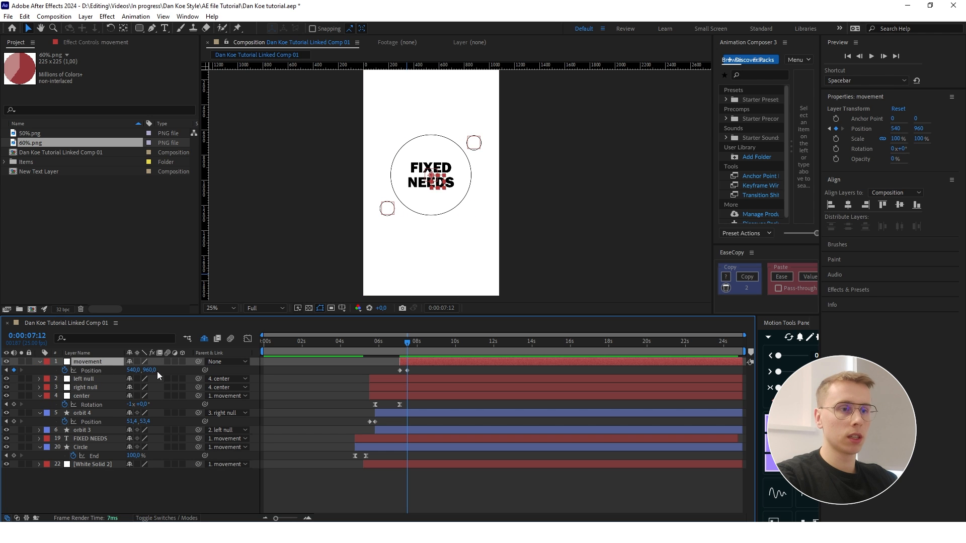
{"action": "left_click_drag", "start_coordinate": [151, 370], "coordinate": [372, 370]}
{"action": "scroll", "coordinate": [508, 152], "scroll_direction": "down", "scroll_amount": 1}
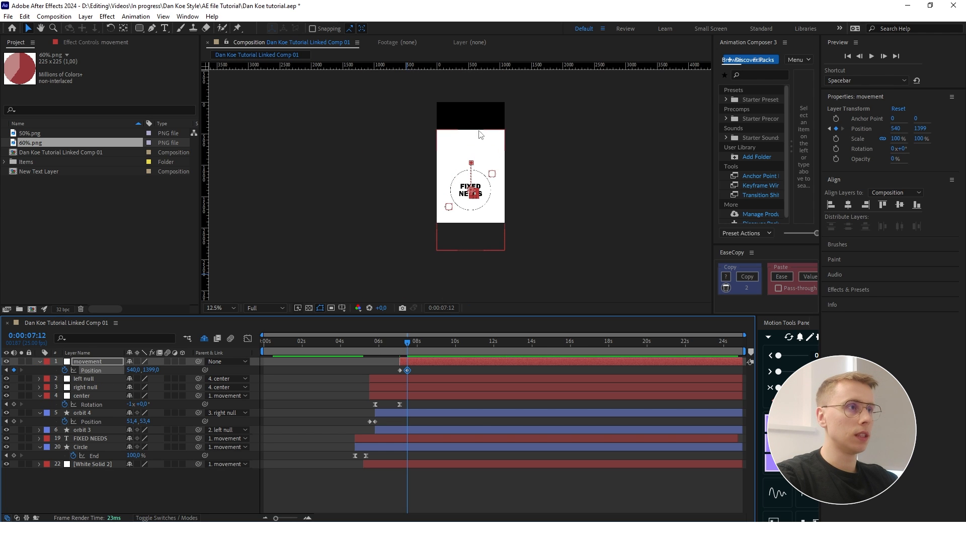
{"action": "left_click_drag", "start_coordinate": [151, 371], "coordinate": [205, 371]}
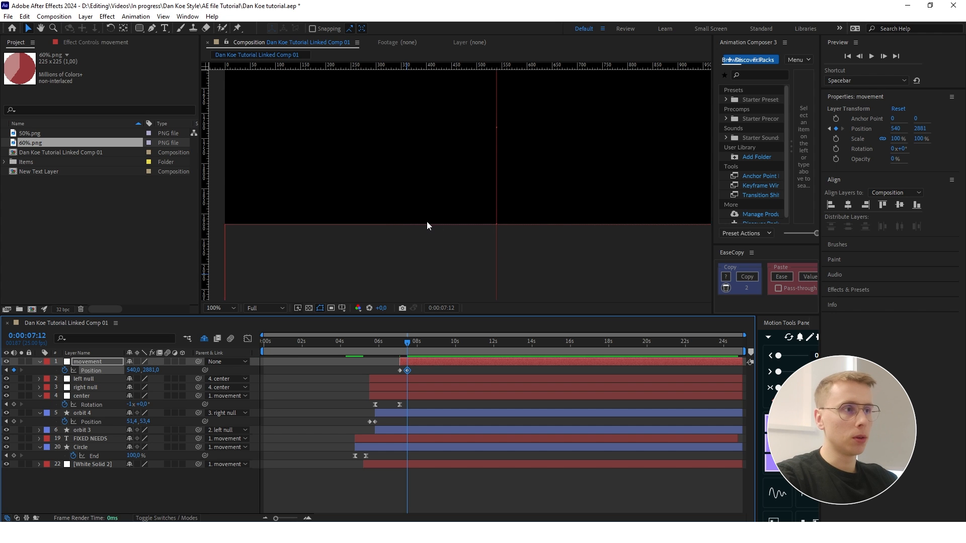
{"action": "scroll", "coordinate": [418, 231], "scroll_direction": "up", "scroll_amount": 2}
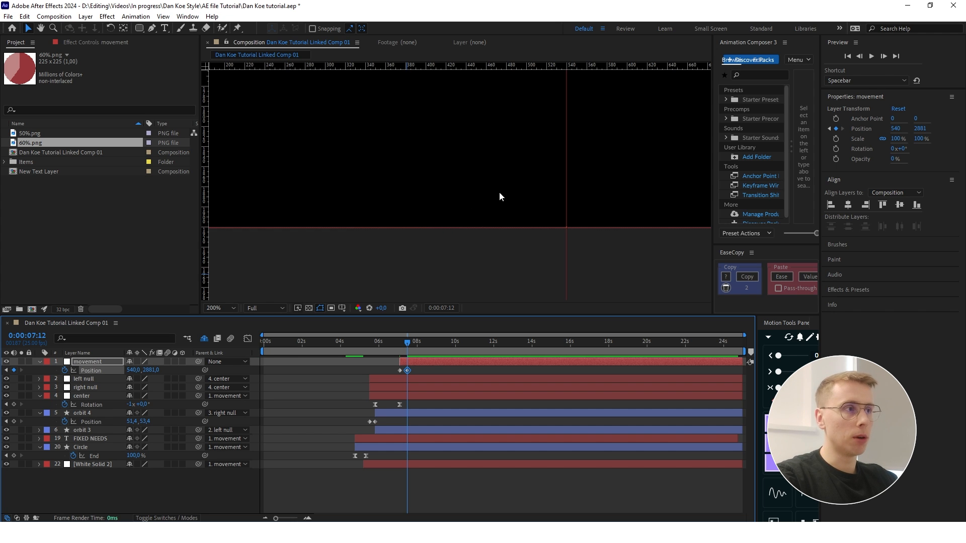
{"action": "scroll", "coordinate": [493, 189], "scroll_direction": "down", "scroll_amount": 6}
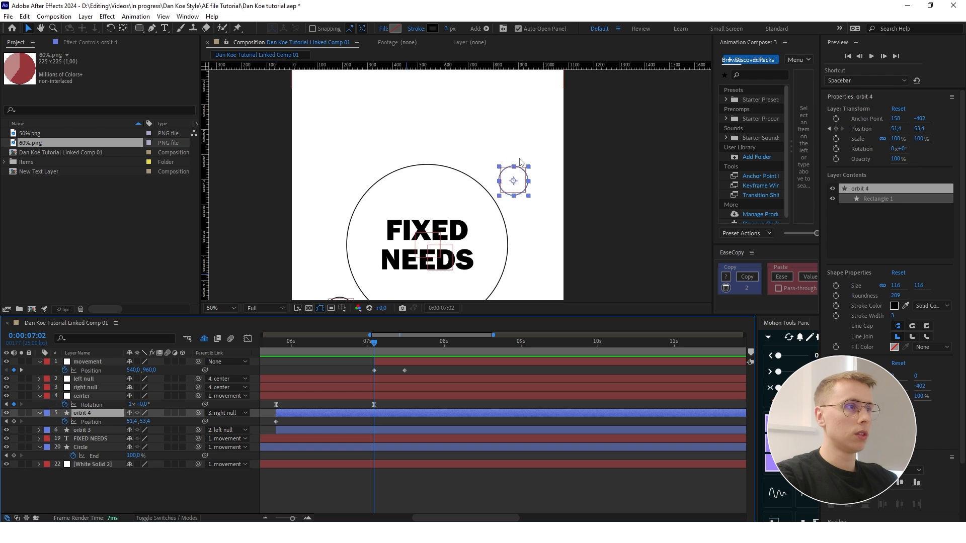
- Add Position keyframes to the orbit 4 layer at 0:00:07:02 and 0:00:07:12
{"action": "scroll", "coordinate": [519, 161], "scroll_direction": "down", "scroll_amount": 2}
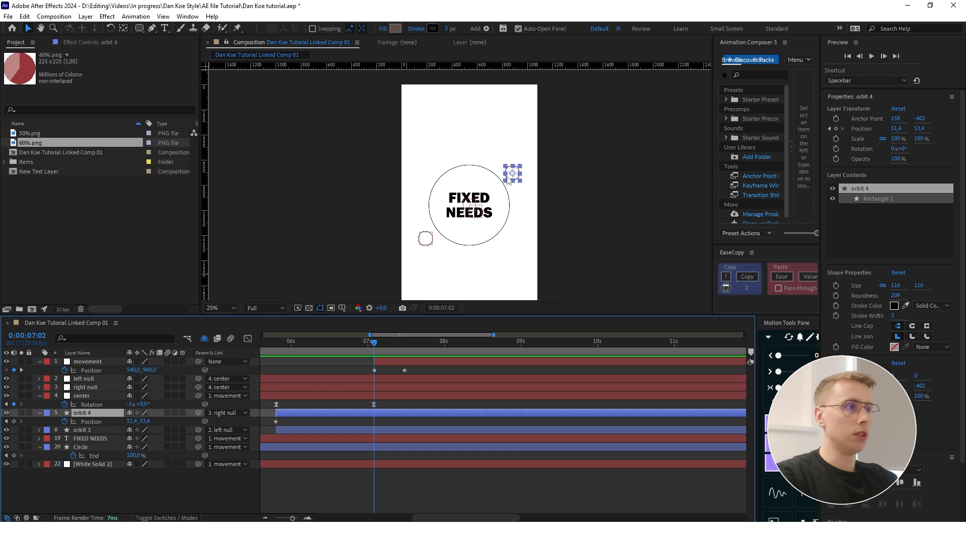
{"action": "left_click", "coordinate": [14, 422]}
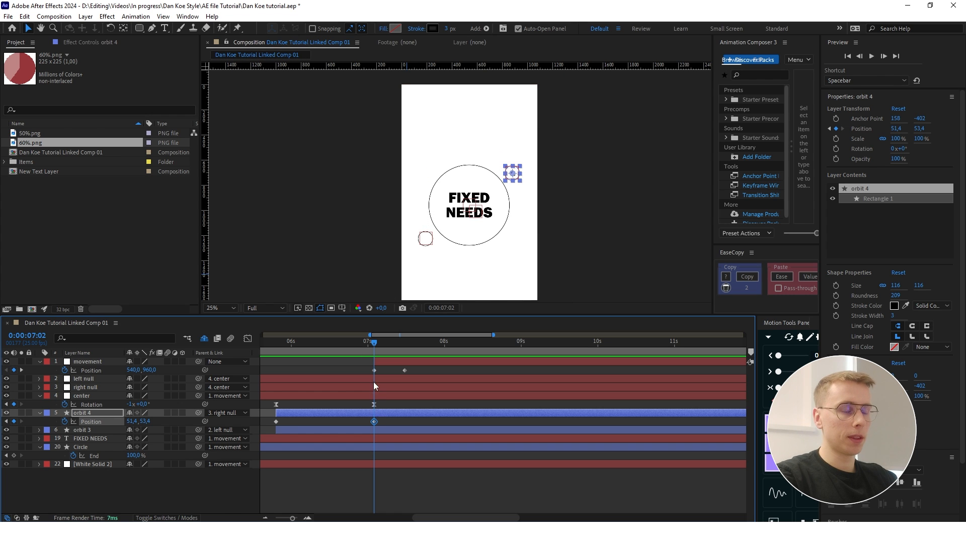
{"action": "left_click_drag", "start_coordinate": [375, 343], "coordinate": [405, 343]}
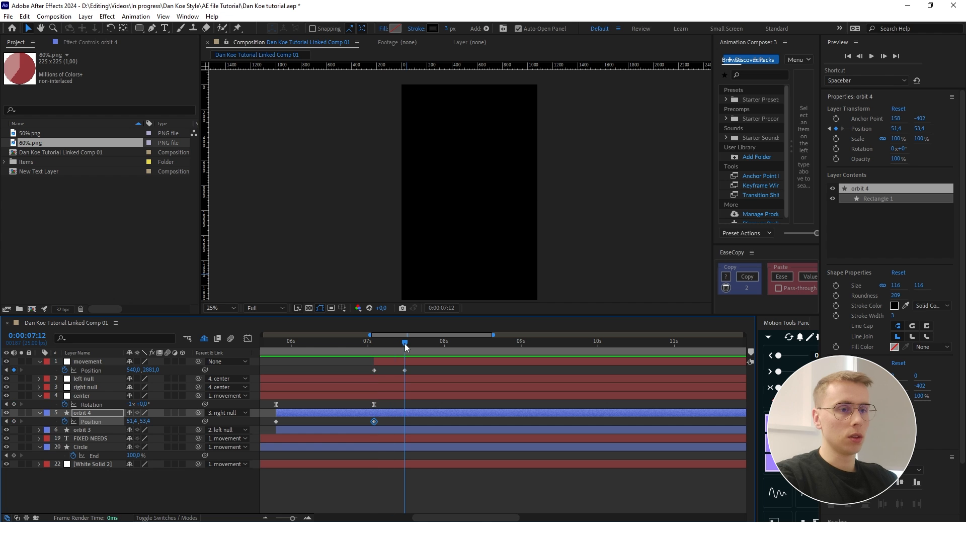
{"action": "left_click", "coordinate": [14, 422]}
- Move the orbit 4 circle back up into the frame at 0:00:07:12, to position about -312.6, -746.6
{"action": "scroll", "coordinate": [505, 214], "scroll_direction": "down", "scroll_amount": 5}
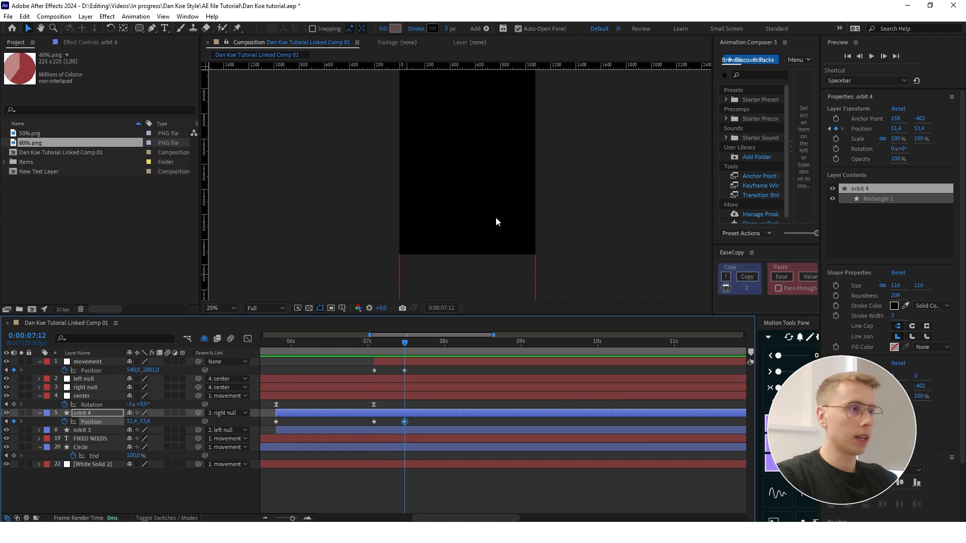
{"action": "left_click_drag", "start_coordinate": [509, 252], "coordinate": [466, 155]}
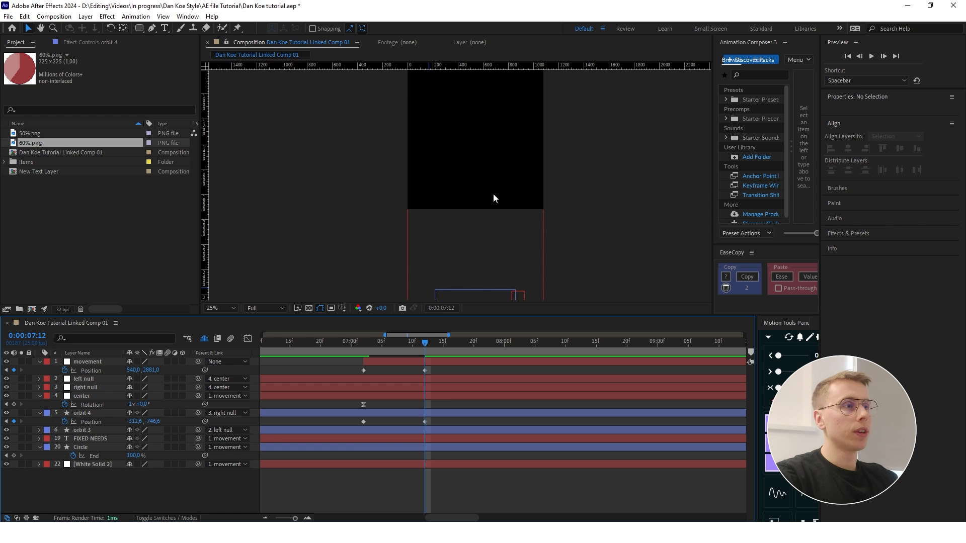
{"action": "scroll", "coordinate": [486, 182], "scroll_direction": "down", "scroll_amount": 1}
{"action": "scroll", "coordinate": [482, 190], "scroll_direction": "up", "scroll_amount": 1}
- Add an Opacity keyframe of 100% to the orbit 4 layer's Fill 1 at 0:00:07:12
{"action": "left_click", "coordinate": [434, 413]}
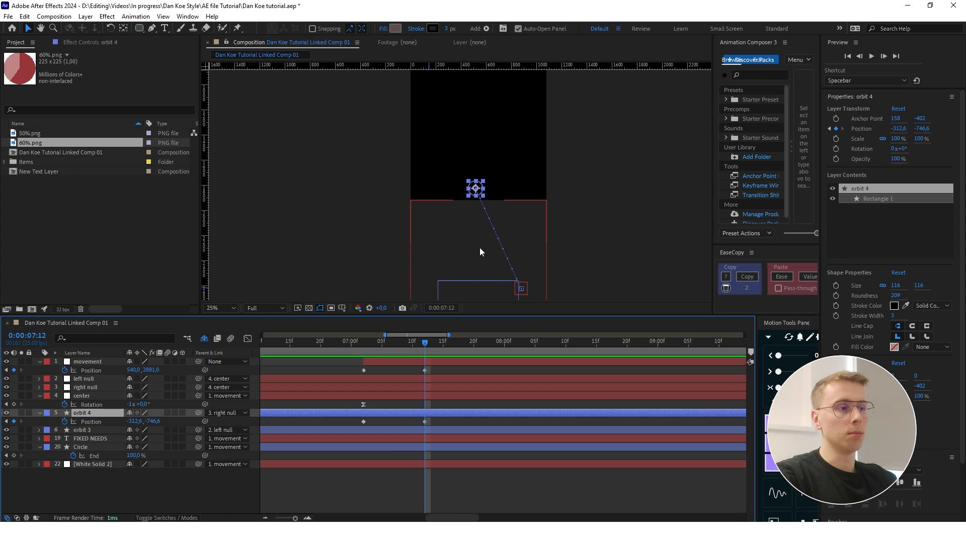
{"action": "left_click", "coordinate": [38, 413]}
{"action": "left_click", "coordinate": [38, 413]}
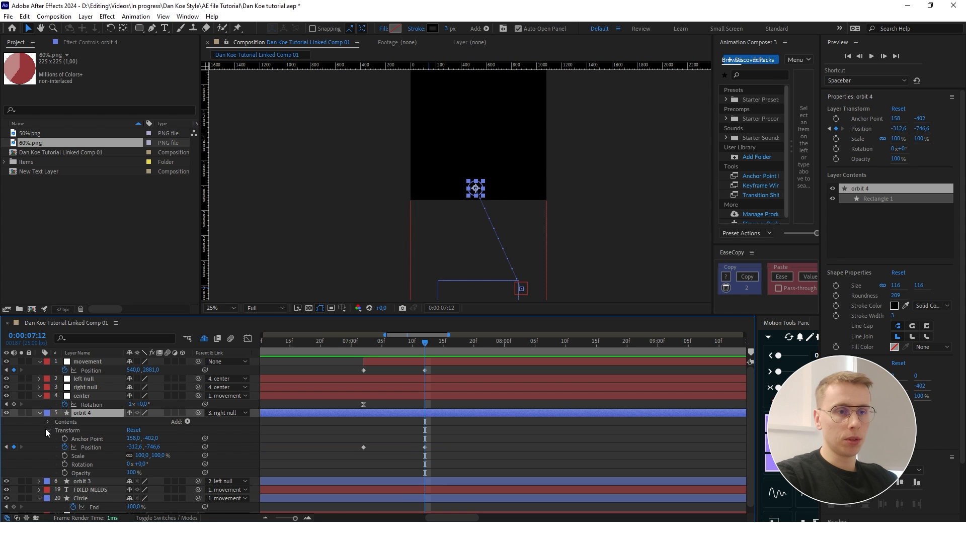
{"action": "left_click", "coordinate": [57, 431]}
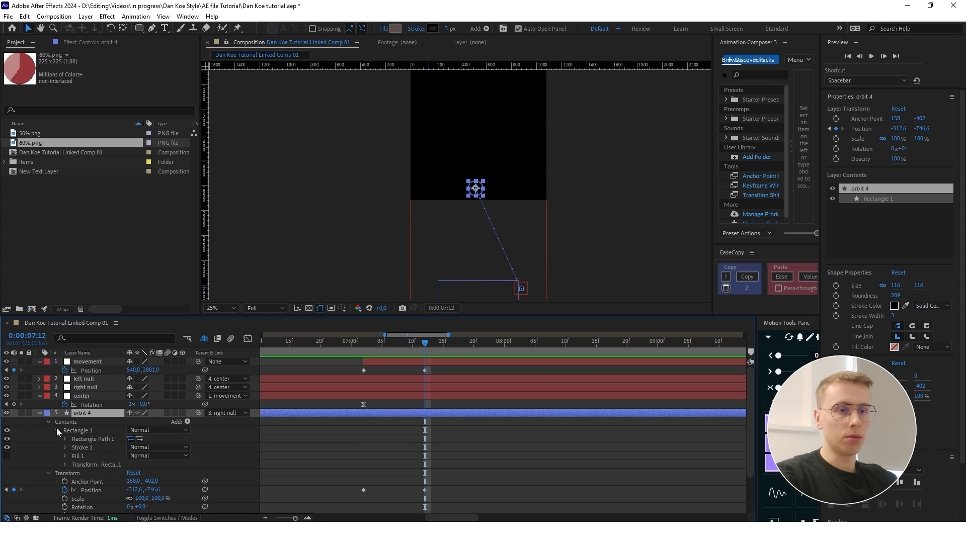
{"action": "left_click", "coordinate": [66, 455]}
{"action": "scroll", "coordinate": [70, 458], "scroll_direction": "down", "scroll_amount": 1}
{"action": "left_click", "coordinate": [81, 465]}
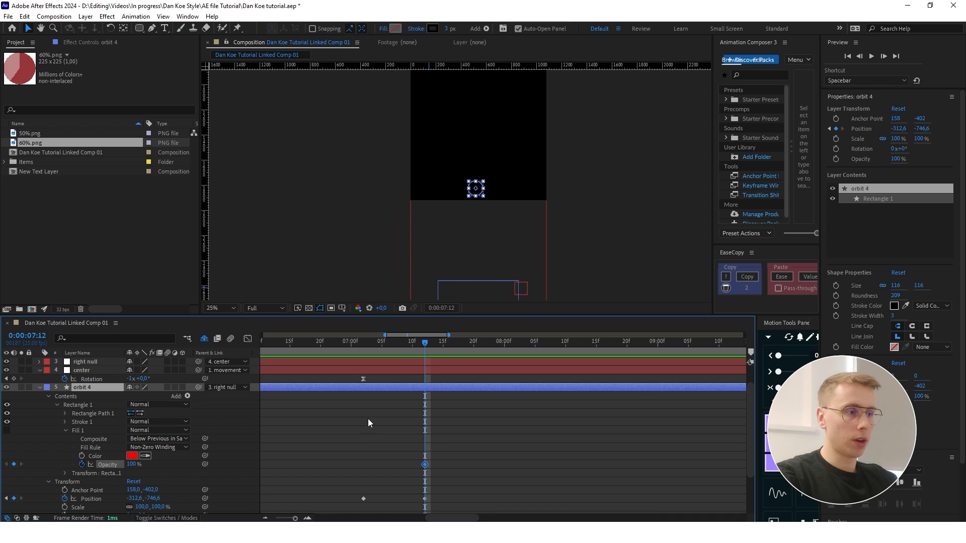
- Set orbit 4's Fill 1 opacity to 0% at the 0:00:07:02 keyframe
{"action": "scroll", "coordinate": [403, 388], "scroll_direction": "down", "scroll_amount": 2}
{"action": "key", "text": "j"}
{"action": "left_click", "coordinate": [134, 413]}
{"action": "left_click", "coordinate": [134, 413]}
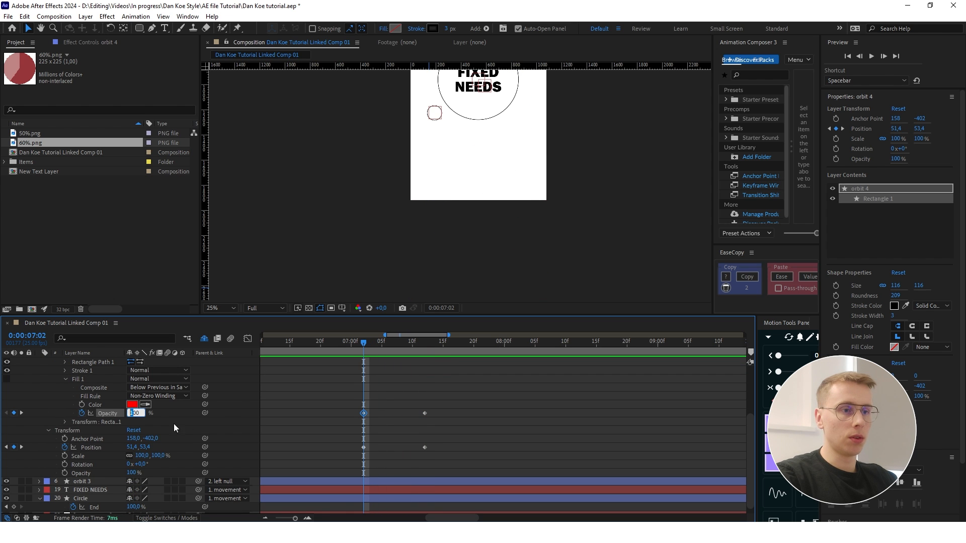
{"action": "scroll", "coordinate": [135, 412], "scroll_direction": "up", "scroll_amount": 3}
- Enable orbit 4's Fill 1 and set its color to white, FFFFFF, at 0:00:07:12
{"action": "left_click_drag", "start_coordinate": [363, 342], "coordinate": [424, 343]}
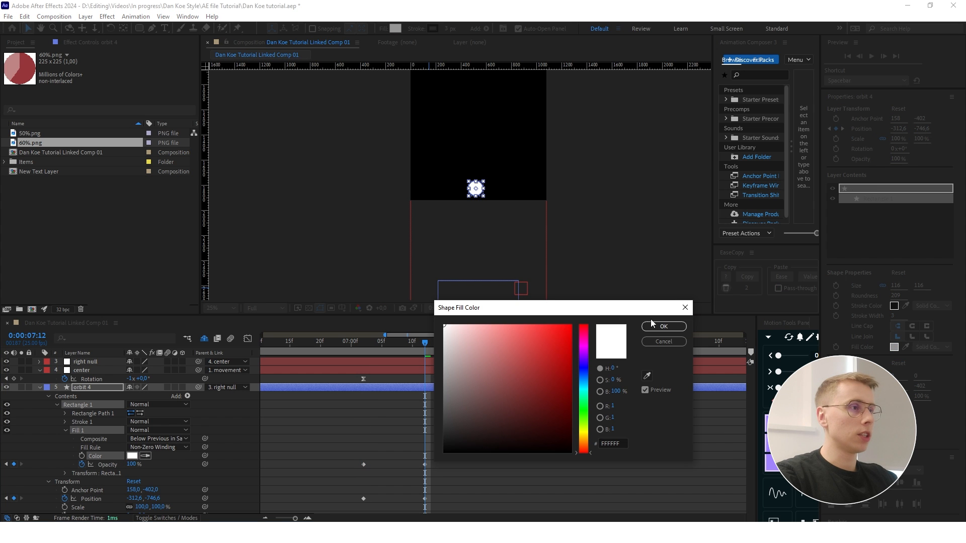
{"action": "left_click", "coordinate": [664, 326]}
{"action": "scroll", "coordinate": [464, 403], "scroll_direction": "down", "scroll_amount": 2}
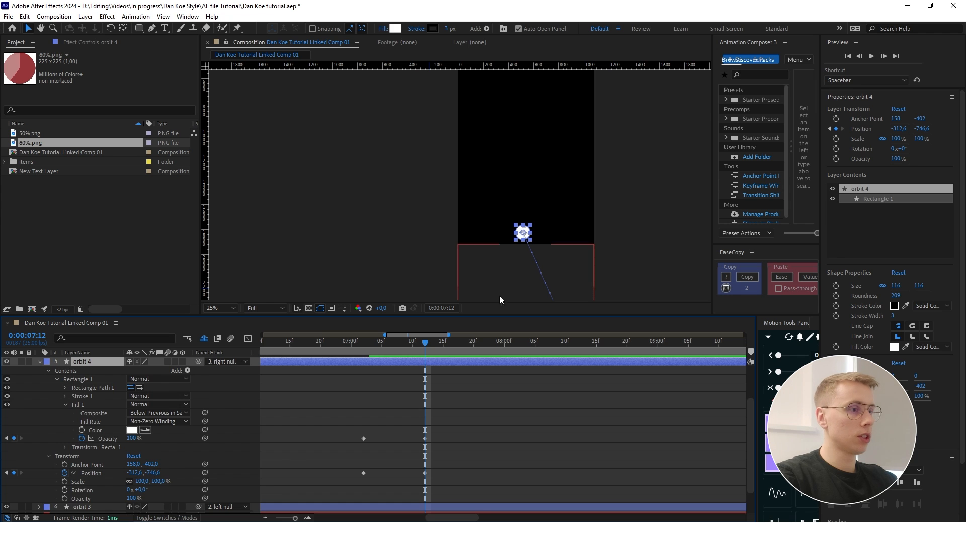
- Center the orbit 4 circle horizontally in the composition at 0:00:07:12
{"action": "scroll", "coordinate": [445, 385], "scroll_direction": "down", "scroll_amount": 1}
{"action": "scroll", "coordinate": [445, 384], "scroll_direction": "up", "scroll_amount": 1}
{"action": "scroll", "coordinate": [425, 391], "scroll_direction": "up", "scroll_amount": 1}
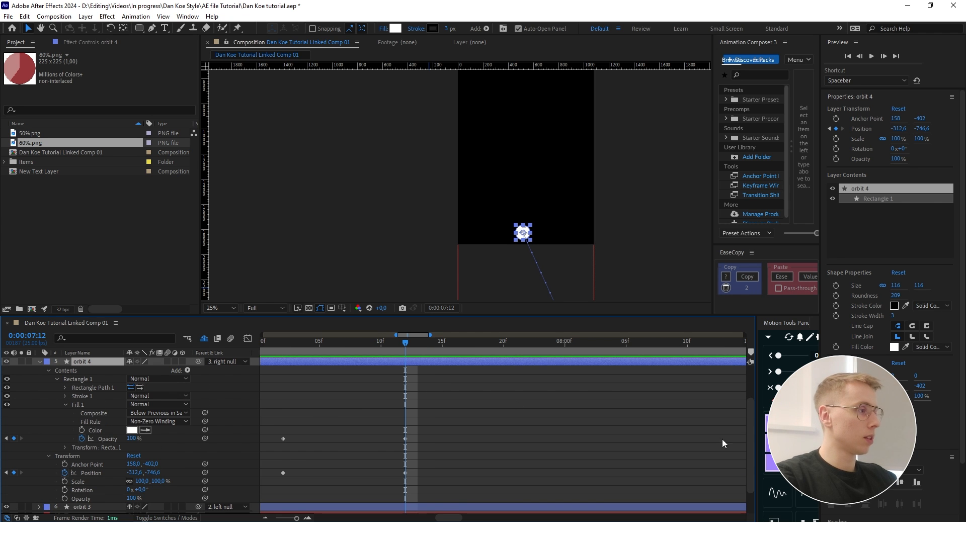
{"action": "left_click", "coordinate": [851, 483]}
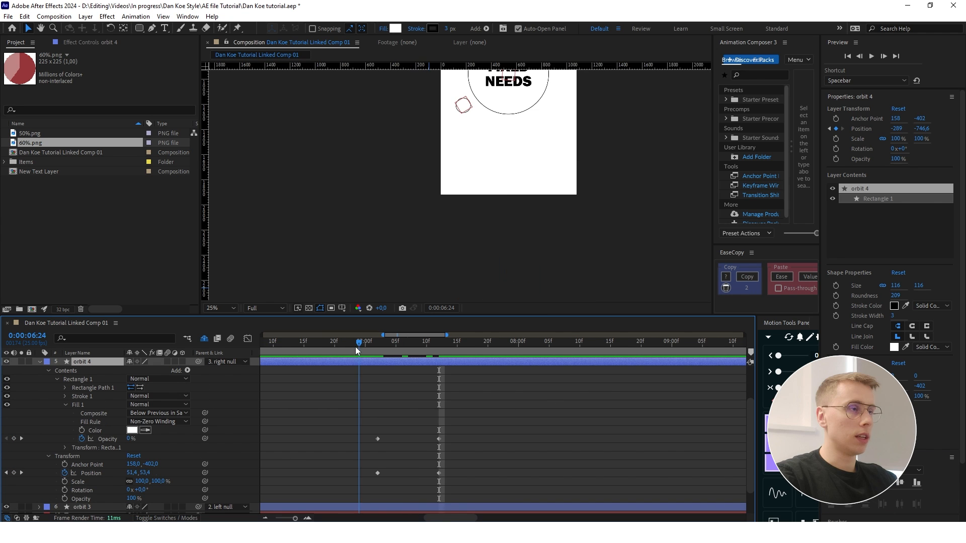
- Play back the downward transition from around 0:00:07:00 to check the circle's motion and fill
{"action": "scroll", "coordinate": [496, 165], "scroll_direction": "down", "scroll_amount": 2}
{"action": "scroll", "coordinate": [502, 124], "scroll_direction": "up", "scroll_amount": 2}
{"action": "scroll", "coordinate": [557, 250], "scroll_direction": "down", "scroll_amount": 1}
{"action": "key", "text": "space"}
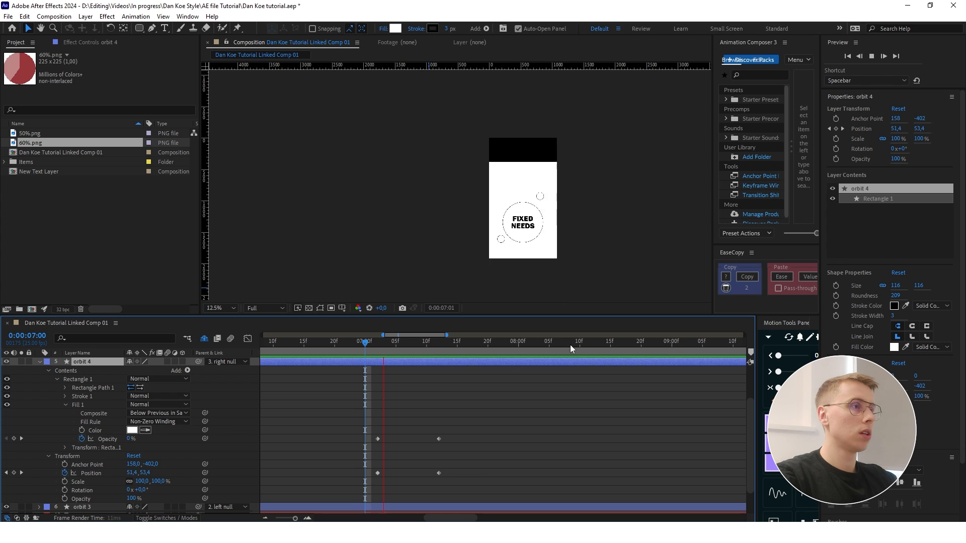
{"action": "key", "text": "space"}
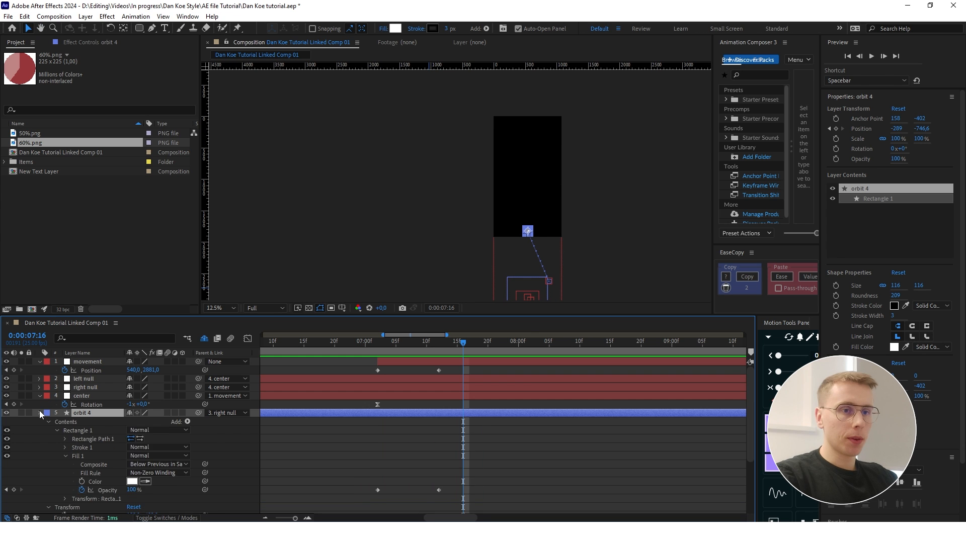
- Move the end keyframes of the movement null and orbit 4 to 0:00:07:17
{"action": "left_click", "coordinate": [40, 413]}
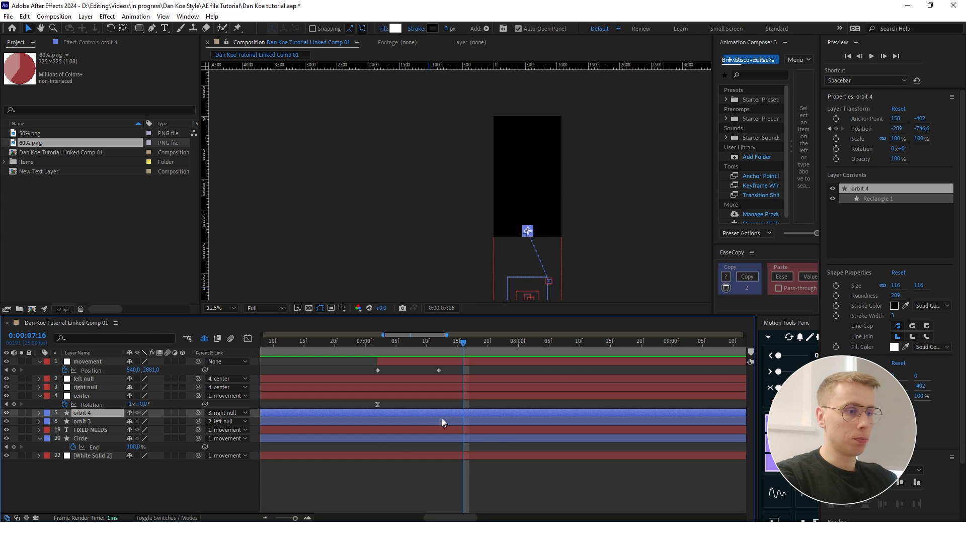
{"action": "key", "text": "u"}
{"action": "left_click_drag", "start_coordinate": [465, 429], "coordinate": [470, 369]}
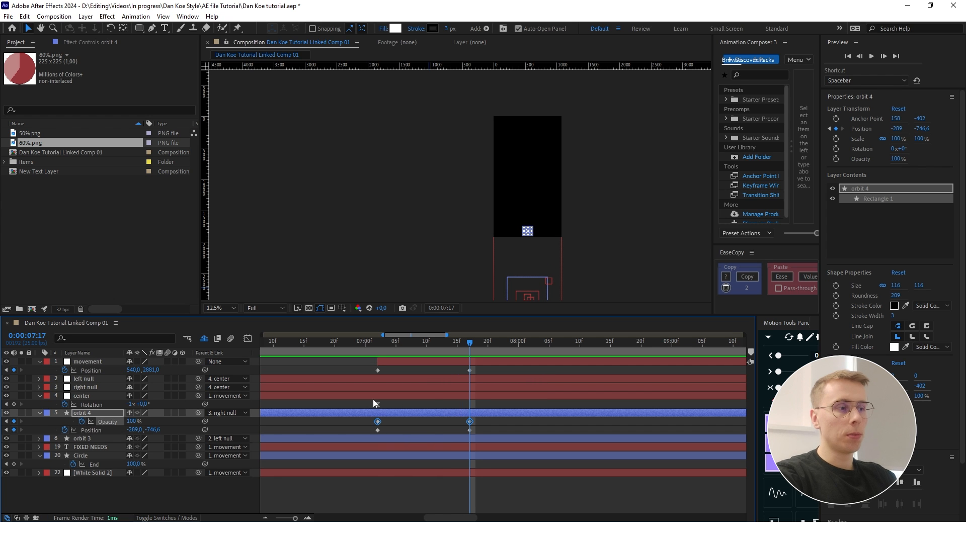
- Shape orbit 4's fill opacity speed graph into an early peak with a long slowdown, and raise the circle to Y -808.6 at 0:00:07:17
{"action": "key", "text": "shift+F3"}
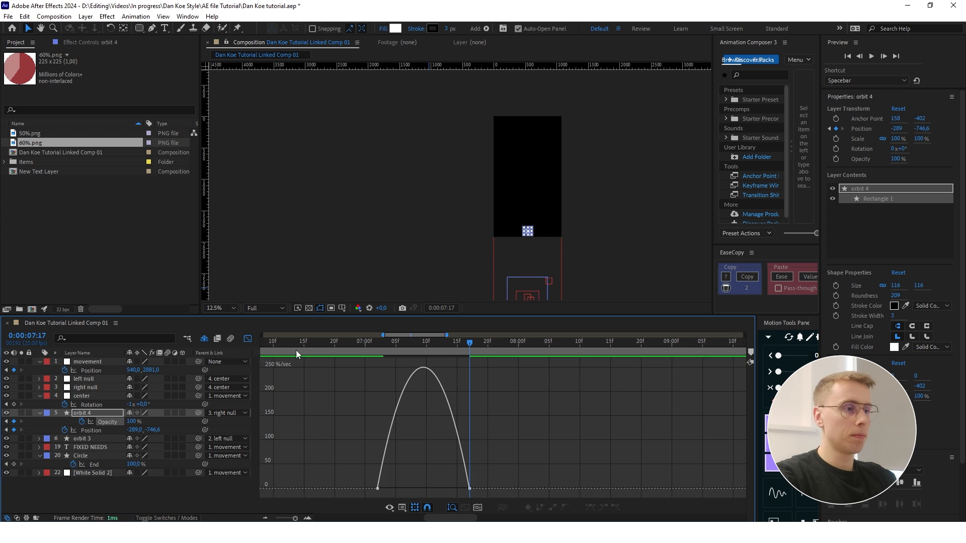
{"action": "left_click_drag", "start_coordinate": [474, 489], "coordinate": [415, 488]}
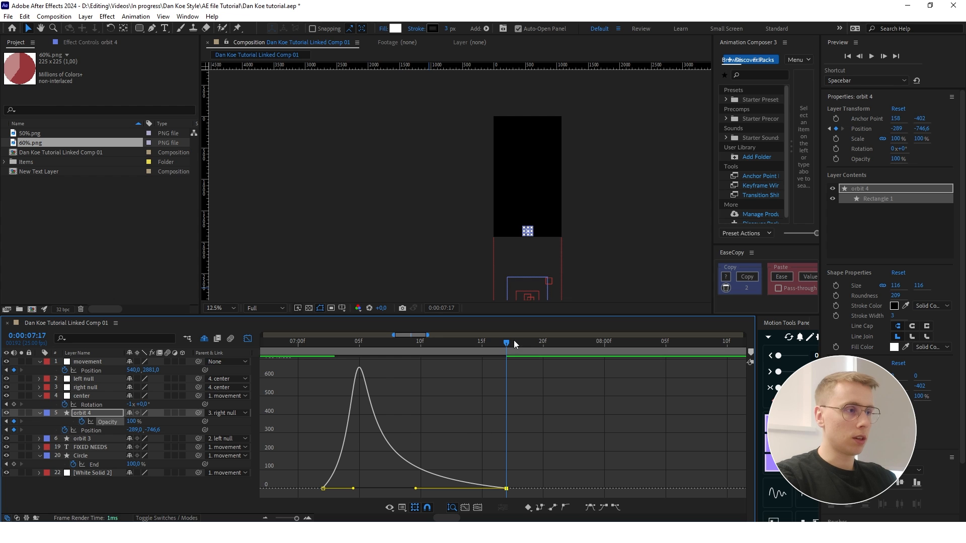
{"action": "left_click_drag", "start_coordinate": [514, 340], "coordinate": [312, 354]}
{"action": "left_click", "coordinate": [457, 393]}
{"action": "scroll", "coordinate": [534, 151], "scroll_direction": "up", "scroll_amount": 1}
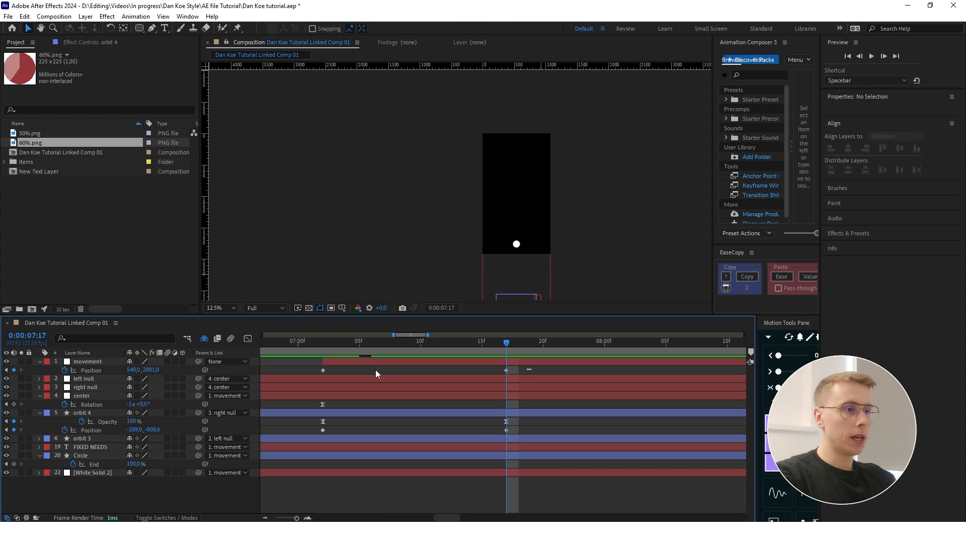
- Ease the movement null's Position keyframes and shape their speed graph into a fast start with a long slowdown
{"action": "left_click", "coordinate": [375, 374]}
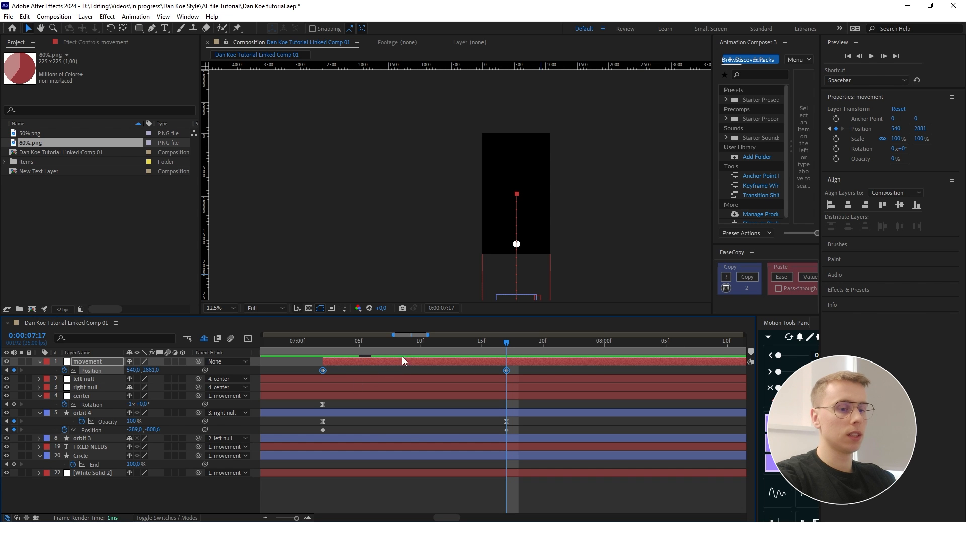
{"action": "left_click", "coordinate": [247, 338]}
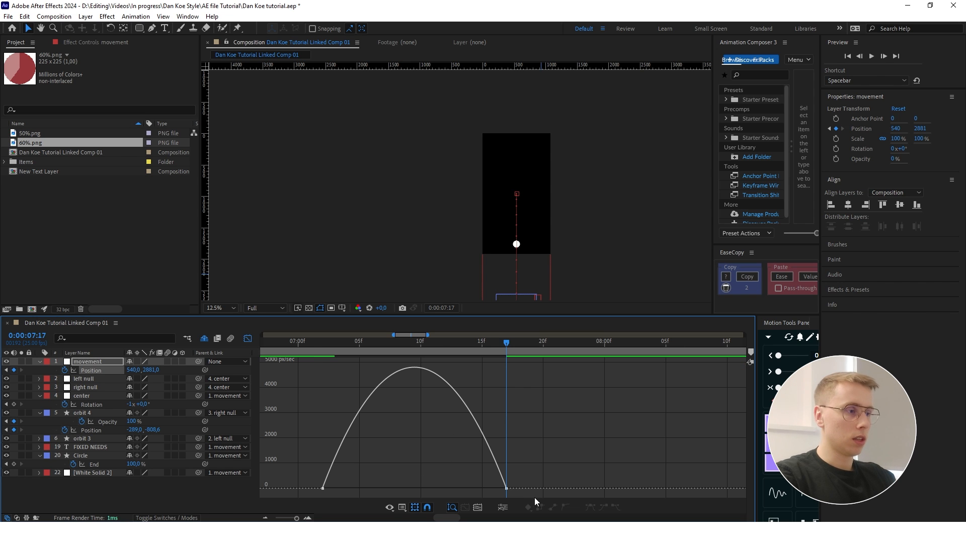
{"action": "left_click_drag", "start_coordinate": [500, 492], "coordinate": [420, 487]}
{"action": "key", "text": "shift+F3"}
- Apply Easy Ease to both of orbit 4's Position keyframes at the start and end of the transition
{"action": "left_click_drag", "start_coordinate": [572, 428], "coordinate": [427, 435]}
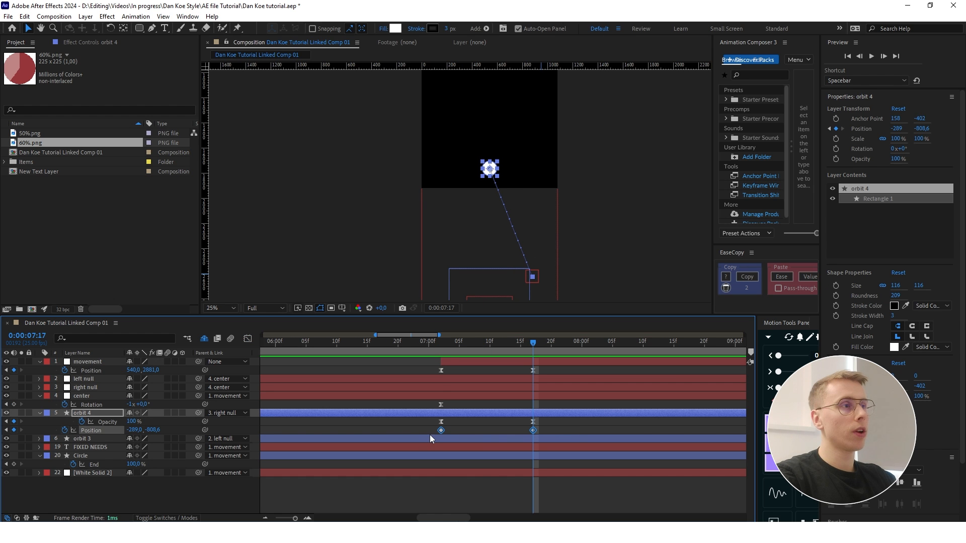
{"action": "key", "text": "F9"}
{"action": "scroll", "coordinate": [459, 288], "scroll_direction": "down", "scroll_amount": 1}
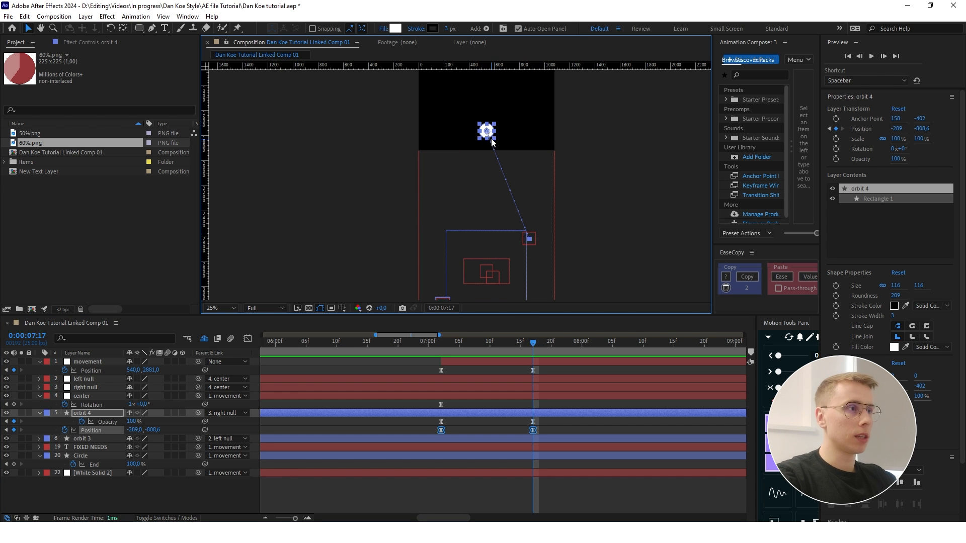
- Bend orbit 4's straight motion path into a curve with the Pen tool by pulling out its end point's handle
{"action": "scroll", "coordinate": [539, 213], "scroll_direction": "up", "scroll_amount": 2}
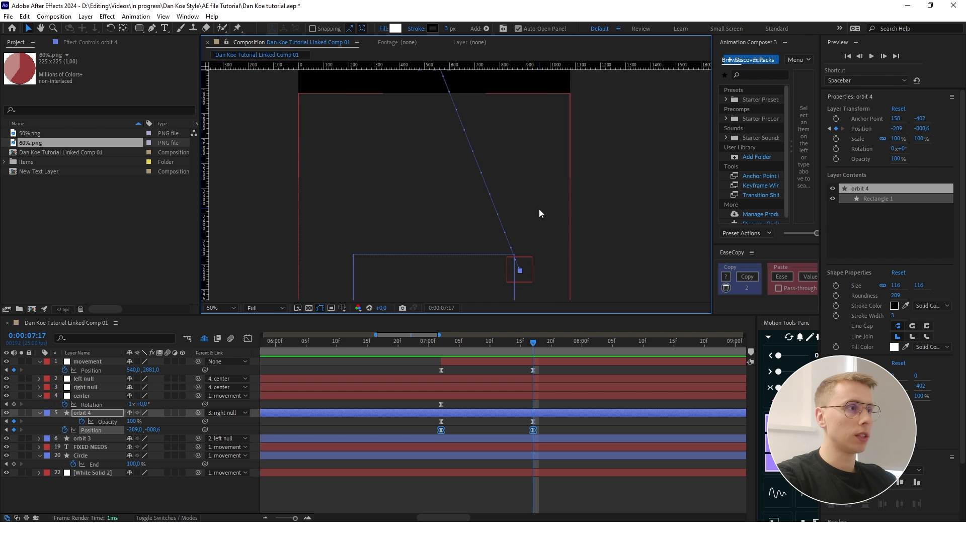
{"action": "scroll", "coordinate": [528, 238], "scroll_direction": "down", "scroll_amount": 2}
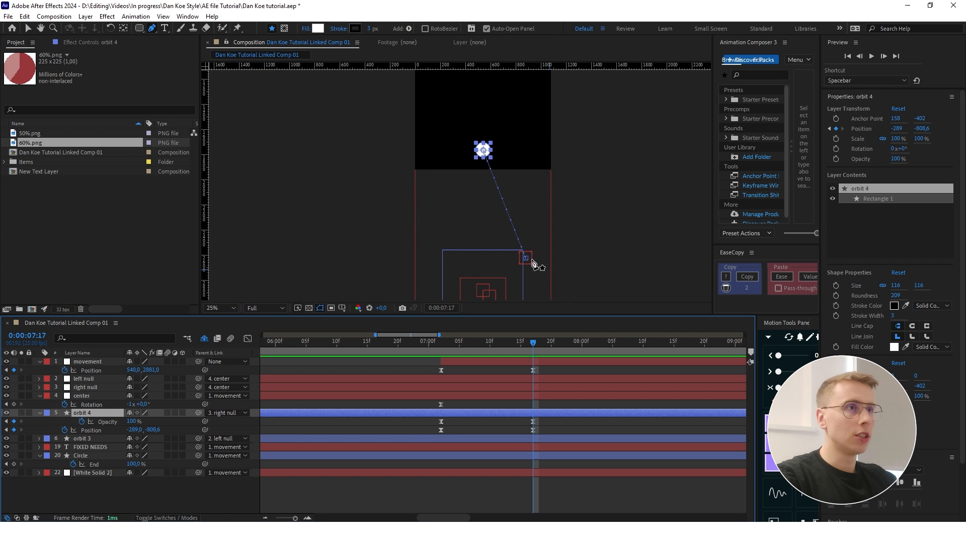
{"action": "left_click", "coordinate": [151, 28]}
{"action": "scroll", "coordinate": [486, 156], "scroll_direction": "up", "scroll_amount": 2}
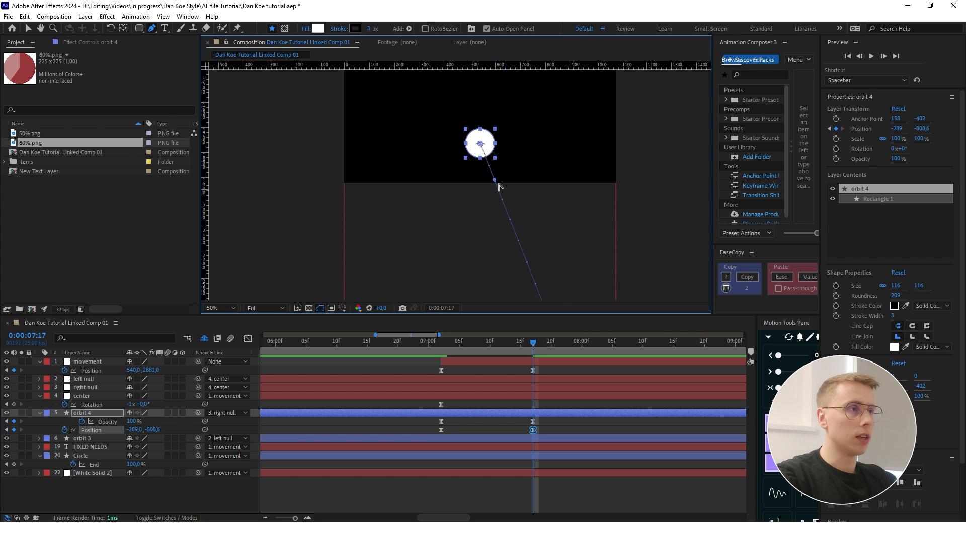
{"action": "scroll", "coordinate": [497, 180], "scroll_direction": "down", "scroll_amount": 2}
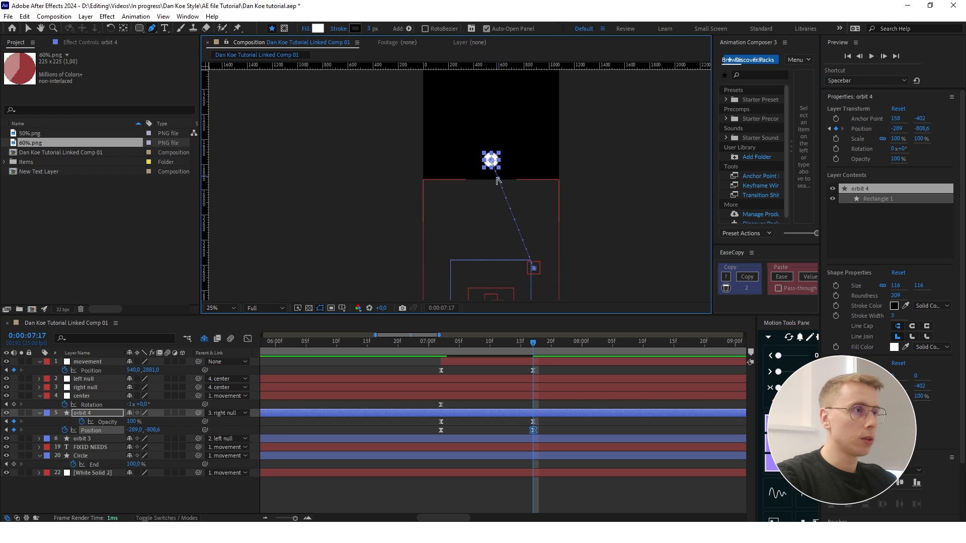
{"action": "left_click_drag", "start_coordinate": [498, 180], "coordinate": [541, 203]}
{"action": "scroll", "coordinate": [532, 180], "scroll_direction": "up", "scroll_amount": 2}
{"action": "scroll", "coordinate": [532, 180], "scroll_direction": "down", "scroll_amount": 2}
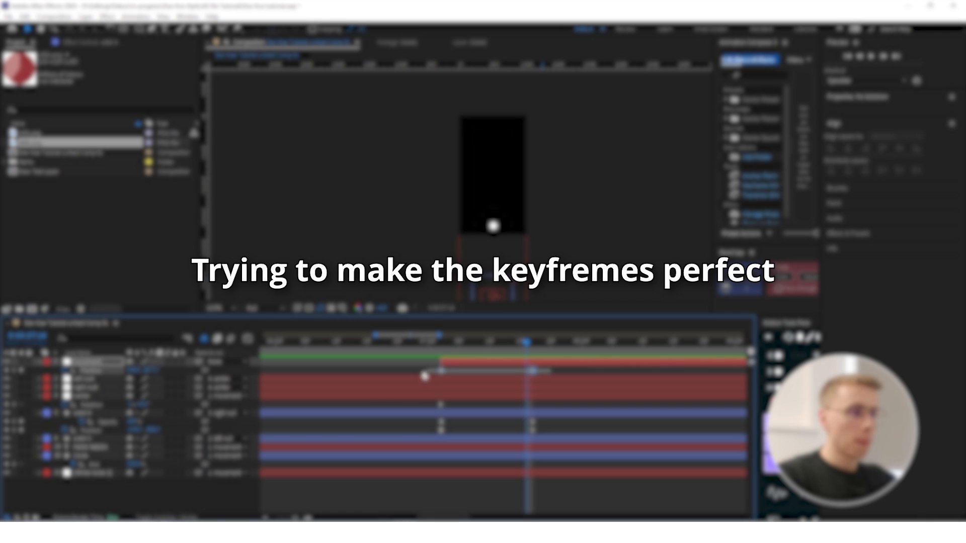
- Copy the easing of the movement null's Position keyframes onto orbit 4's Position keyframes
{"action": "left_click_drag", "start_coordinate": [425, 375], "coordinate": [424, 375]}
{"action": "left_click", "coordinate": [746, 288]}
{"action": "left_click_drag", "start_coordinate": [571, 428], "coordinate": [421, 438]}
{"action": "left_click_drag", "start_coordinate": [527, 343], "coordinate": [440, 352]}
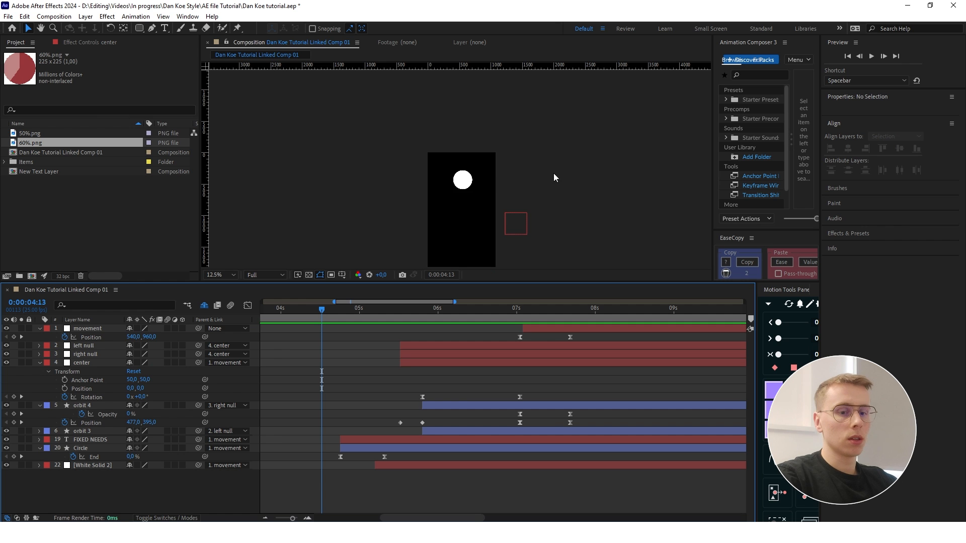
- Preview the animation from 0:00:04:13 in an enlarged composition view
{"action": "left_click", "coordinate": [555, 173]}
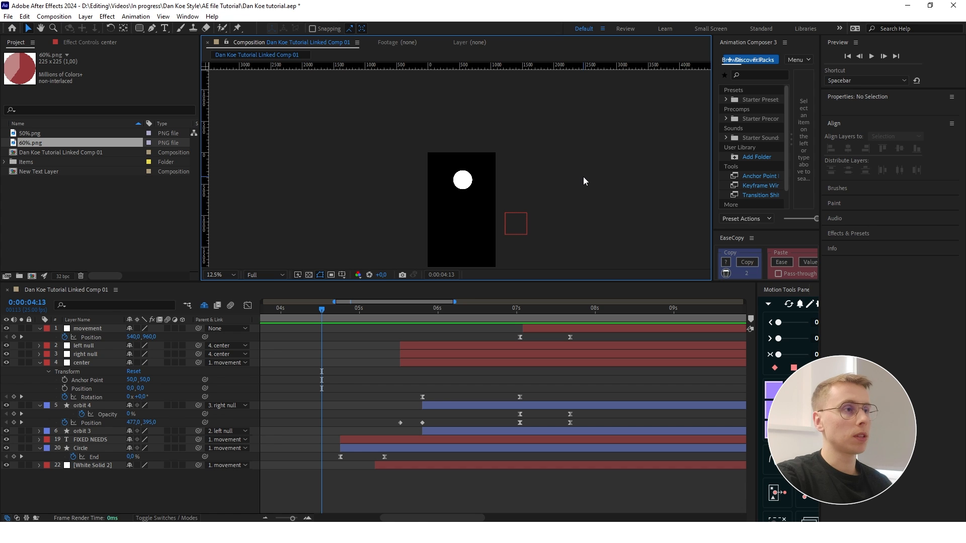
{"action": "key", "text": "grave"}
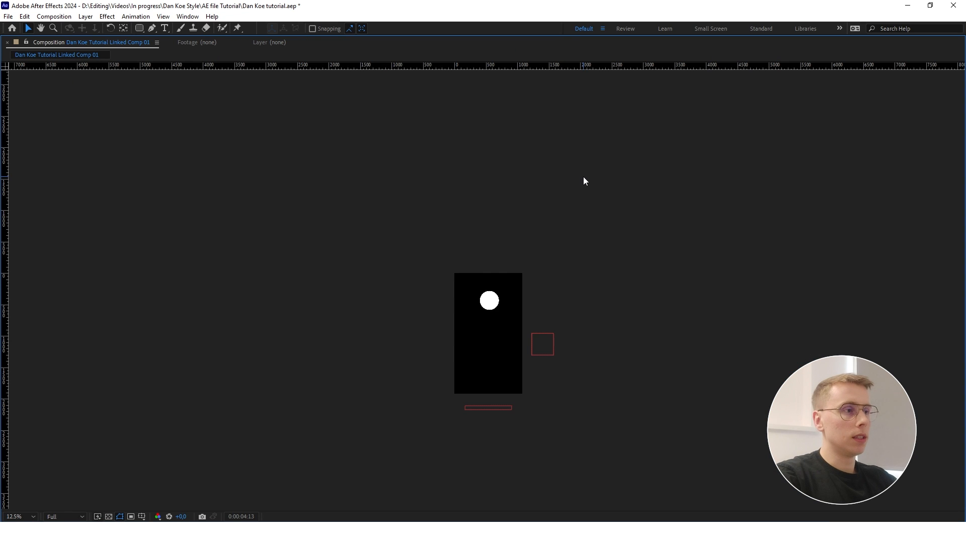
{"action": "scroll", "coordinate": [505, 360], "scroll_direction": "up", "scroll_amount": 2}
{"action": "scroll", "coordinate": [483, 387], "scroll_direction": "up", "scroll_amount": 1}
{"action": "scroll", "coordinate": [480, 372], "scroll_direction": "down", "scroll_amount": 1}
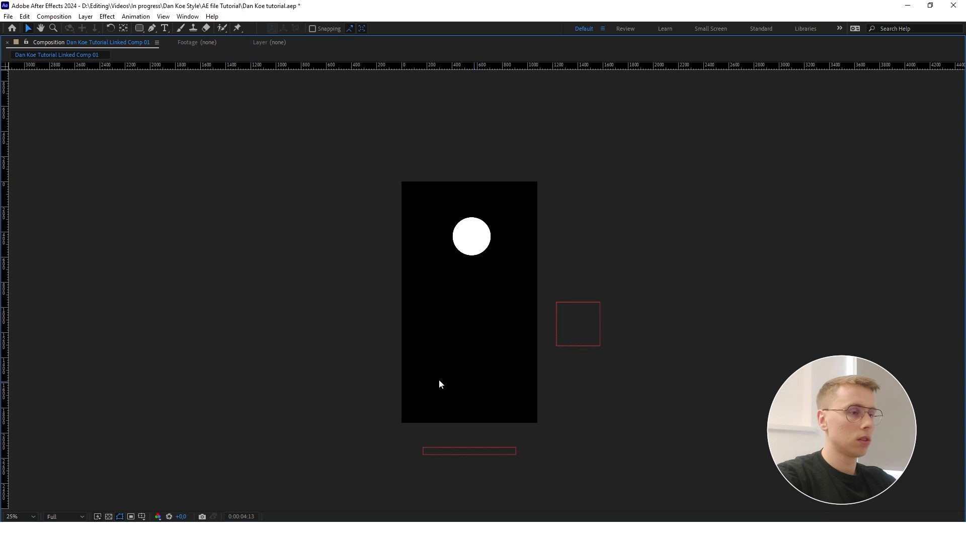
{"action": "key", "text": "space"}
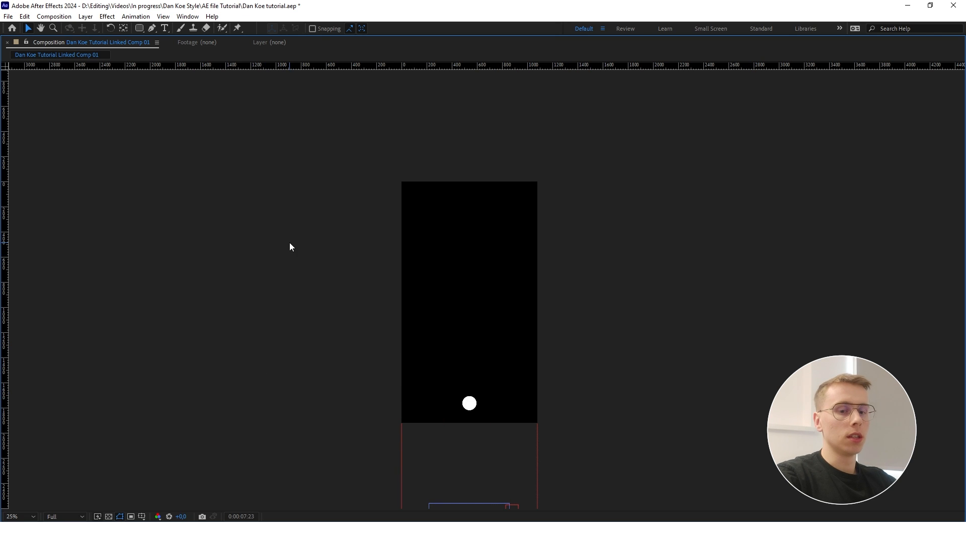
{"action": "key", "text": "grave"}
- Examine the start of the downward transition around 0:00:07:01 and play it through to 0:00:07:08
{"action": "left_click_drag", "start_coordinate": [596, 314], "coordinate": [513, 311]}
{"action": "scroll", "coordinate": [490, 154], "scroll_direction": "up", "scroll_amount": 1}
{"action": "key", "text": "space"}
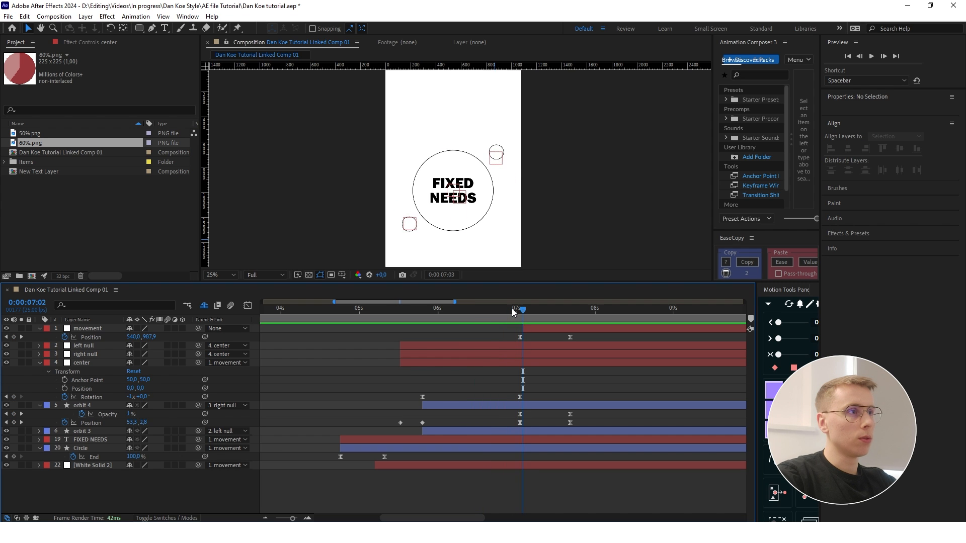
{"action": "left_click", "coordinate": [511, 309]}
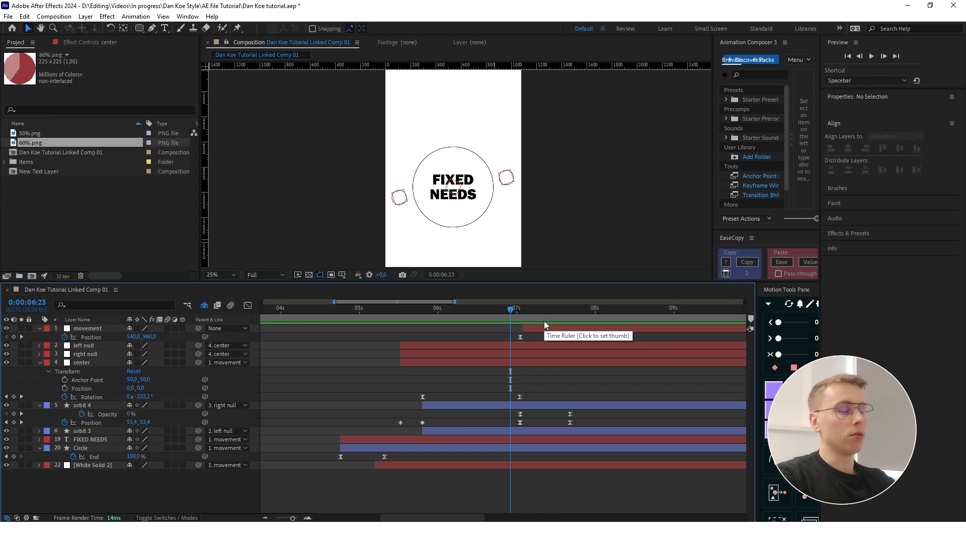
{"action": "key", "text": "k"}
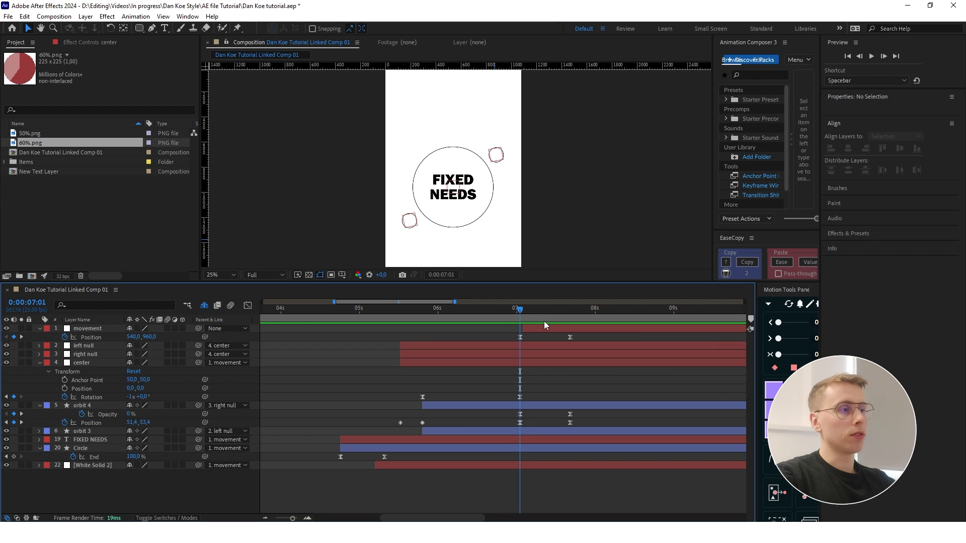
{"action": "key", "text": "space"}
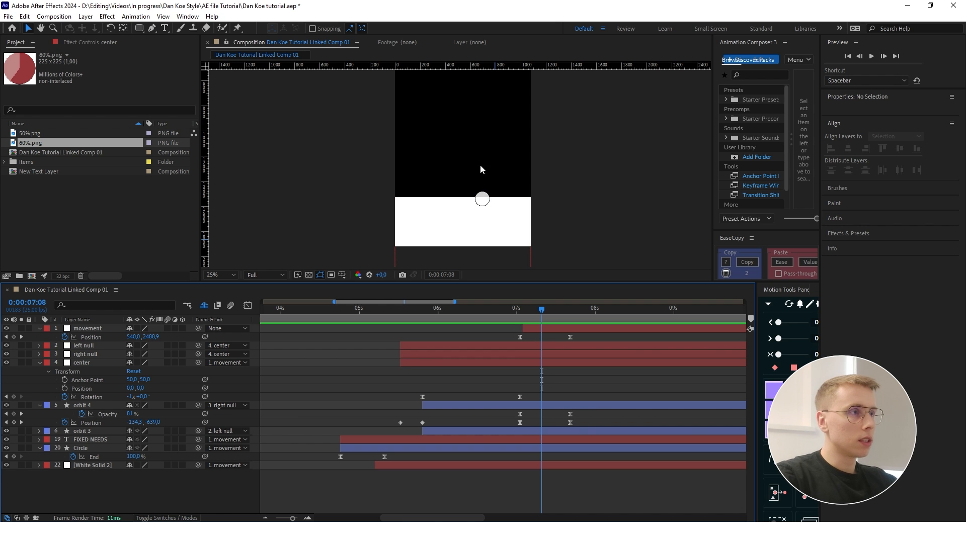
- Make orbit 4's fill opacity rise slightly faster by adjusting its speed graph handle
{"action": "scroll", "coordinate": [480, 168], "scroll_direction": "up", "scroll_amount": 4}
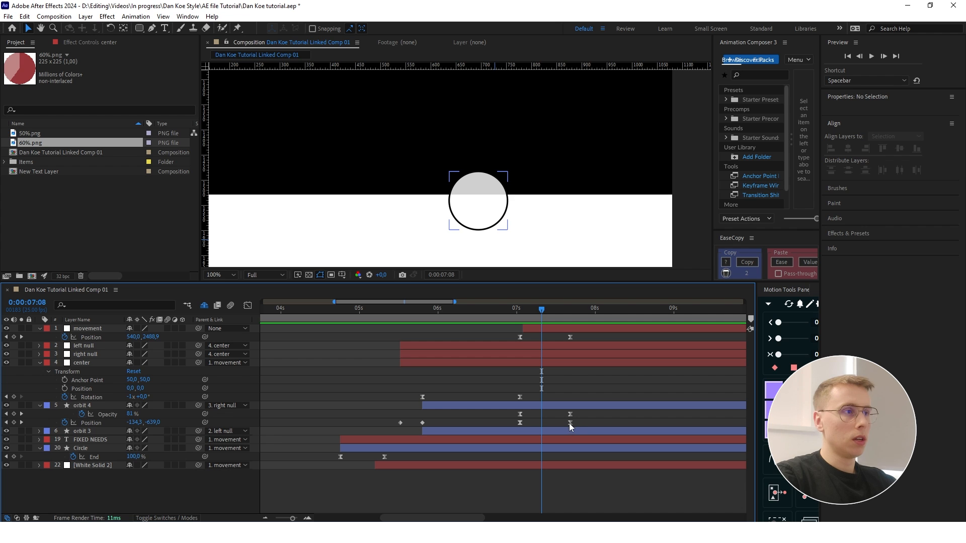
{"action": "left_click_drag", "start_coordinate": [484, 485], "coordinate": [479, 485]}
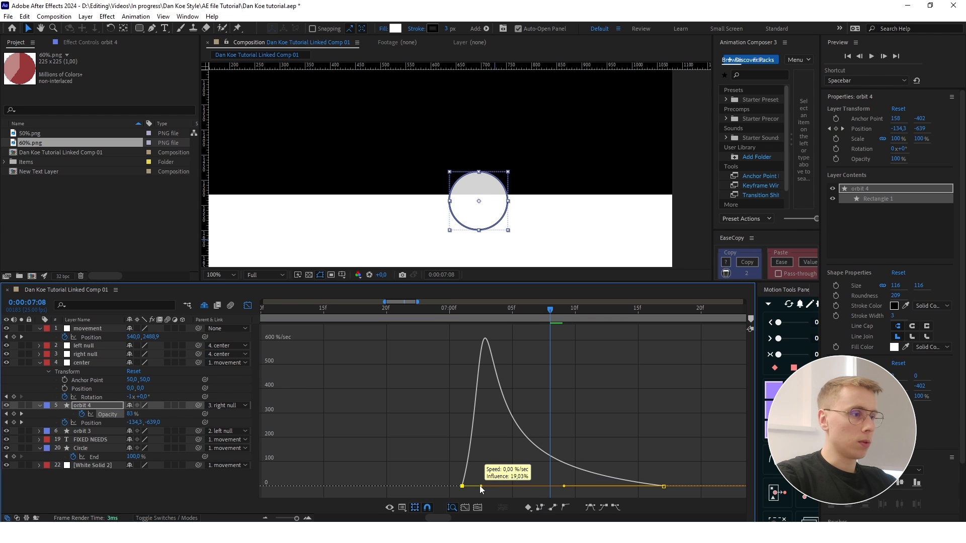
{"action": "left_click", "coordinate": [540, 396]}
{"action": "key", "text": "shift+F3"}
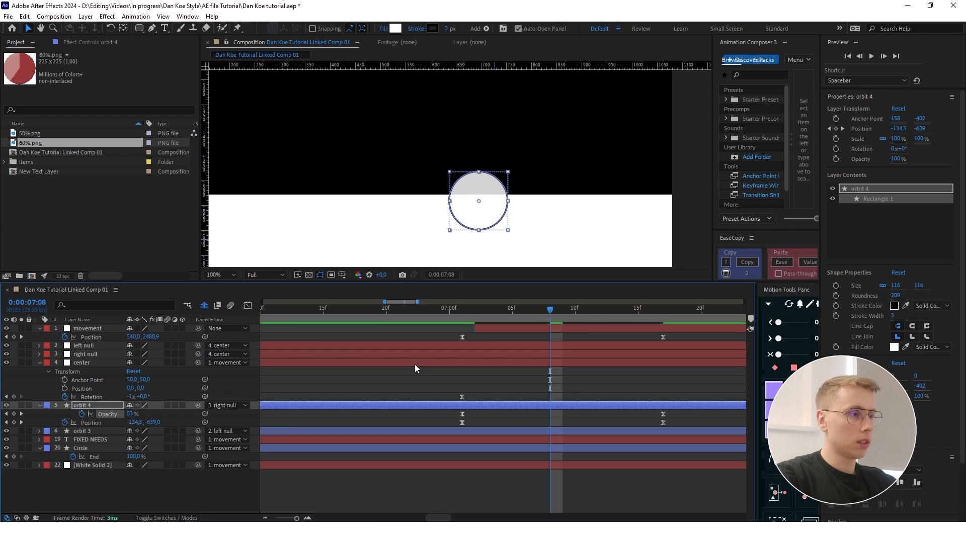
- Move orbit 4's ending fill Opacity keyframe earlier, to about 0:00:07:10
{"action": "scroll", "coordinate": [520, 405], "scroll_direction": "down", "scroll_amount": 1}
{"action": "left_click_drag", "start_coordinate": [589, 414], "coordinate": [543, 415]}
{"action": "scroll", "coordinate": [531, 405], "scroll_direction": "down", "scroll_amount": 1}
{"action": "scroll", "coordinate": [482, 181], "scroll_direction": "down", "scroll_amount": 4}
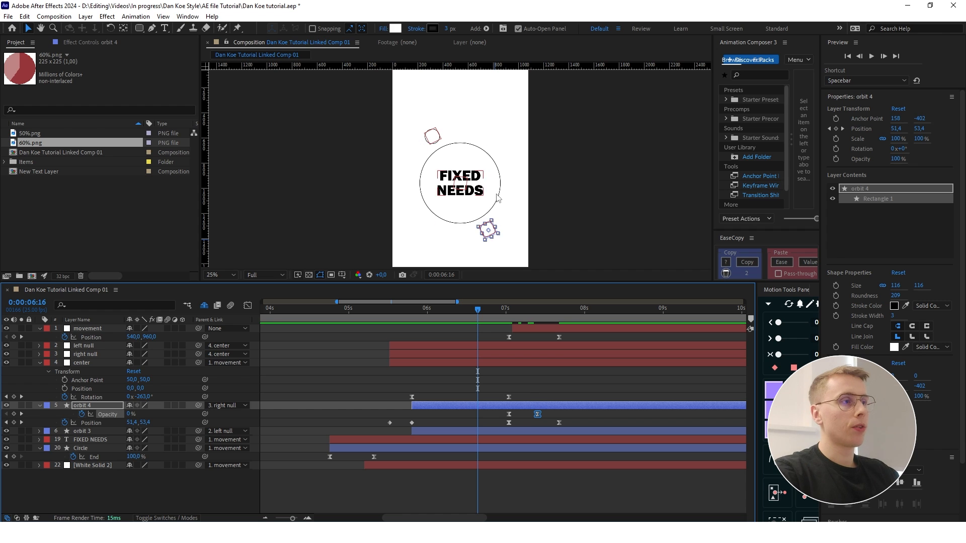
- Show the speed graph of the center null's Rotation and set the current time to 0:00:05:09
{"action": "left_click", "coordinate": [448, 383]}
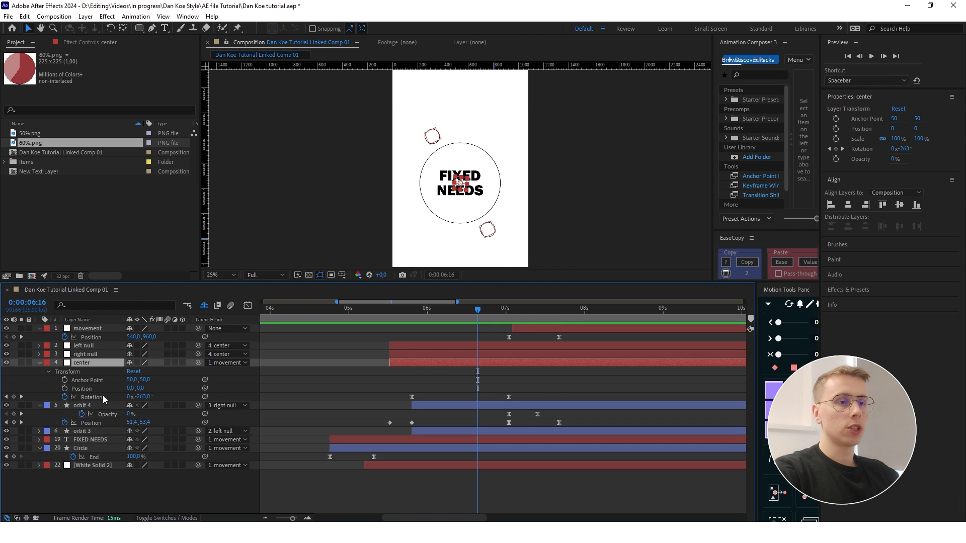
{"action": "left_click", "coordinate": [519, 406]}
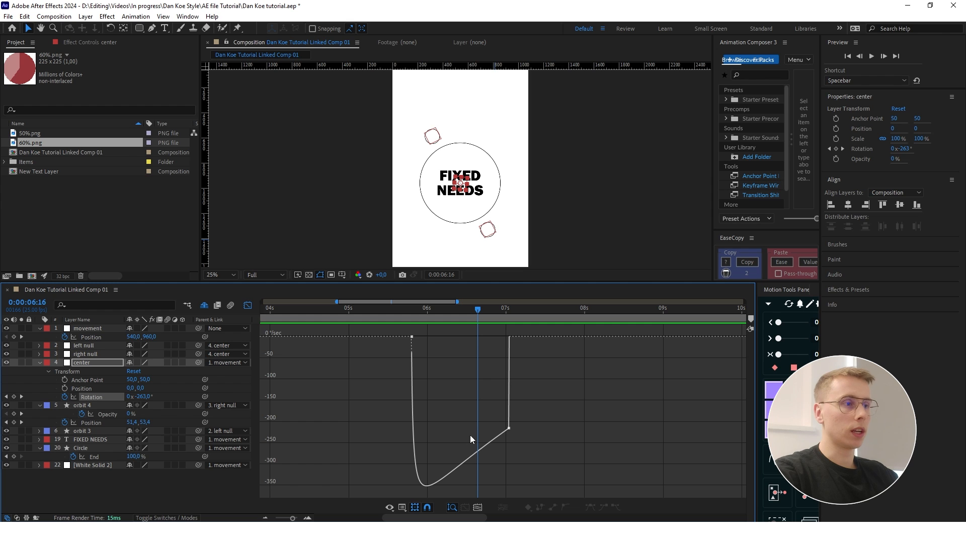
{"action": "left_click_drag", "start_coordinate": [479, 310], "coordinate": [376, 315]}
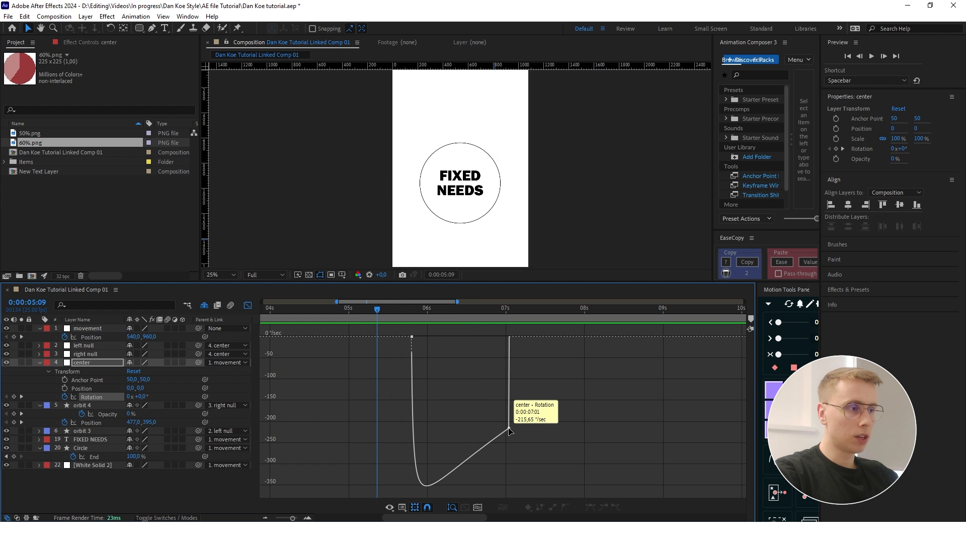
{"action": "mouse_move", "coordinate": [510, 341]}
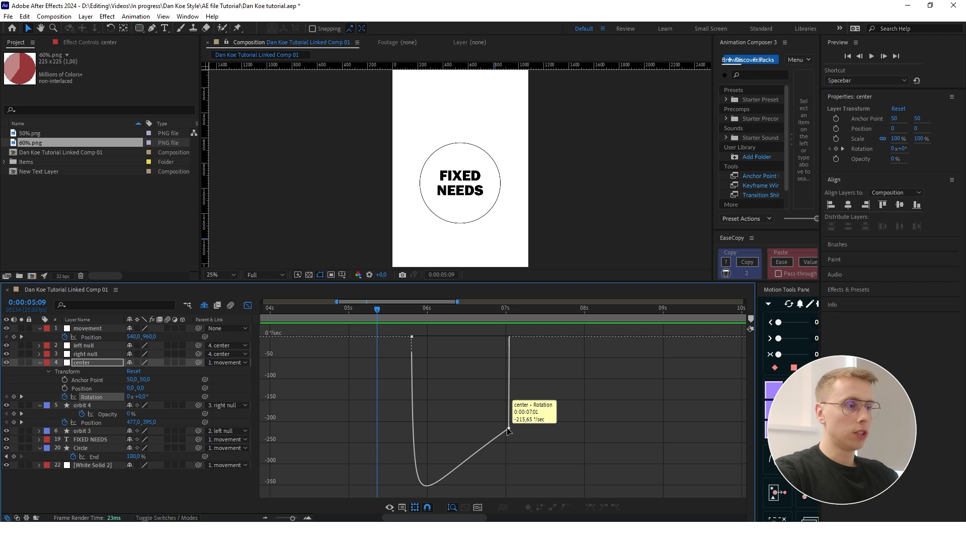
{"action": "left_click_drag", "start_coordinate": [509, 429], "coordinate": [505, 337]}
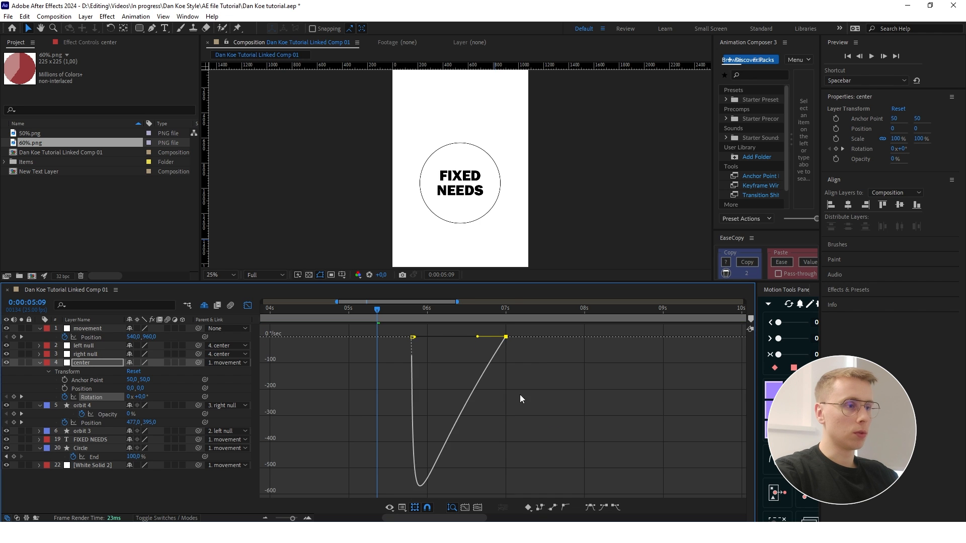
{"action": "key", "text": "ctrl+z"}
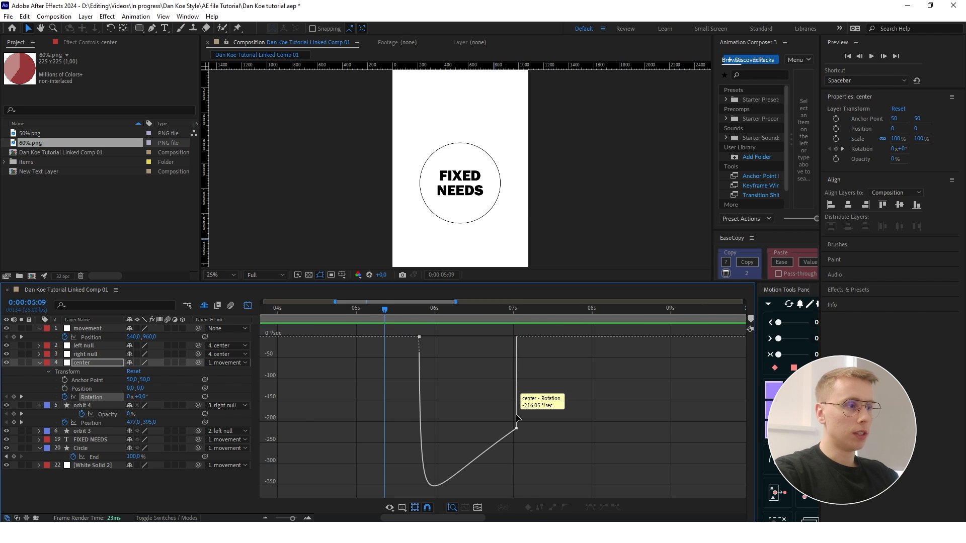
- Raise the speed of center's ending Rotation keyframe to about -380 °/sec so the orbit accelerates into the transition
{"action": "left_click_drag", "start_coordinate": [385, 309], "coordinate": [515, 332]}
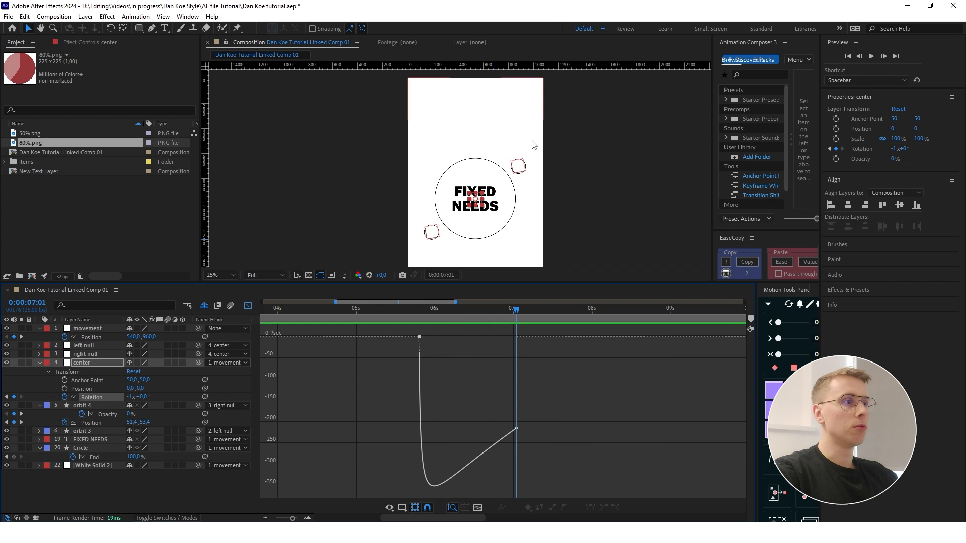
{"action": "left_click", "coordinate": [400, 312]}
{"action": "left_click_drag", "start_coordinate": [400, 315], "coordinate": [425, 332]}
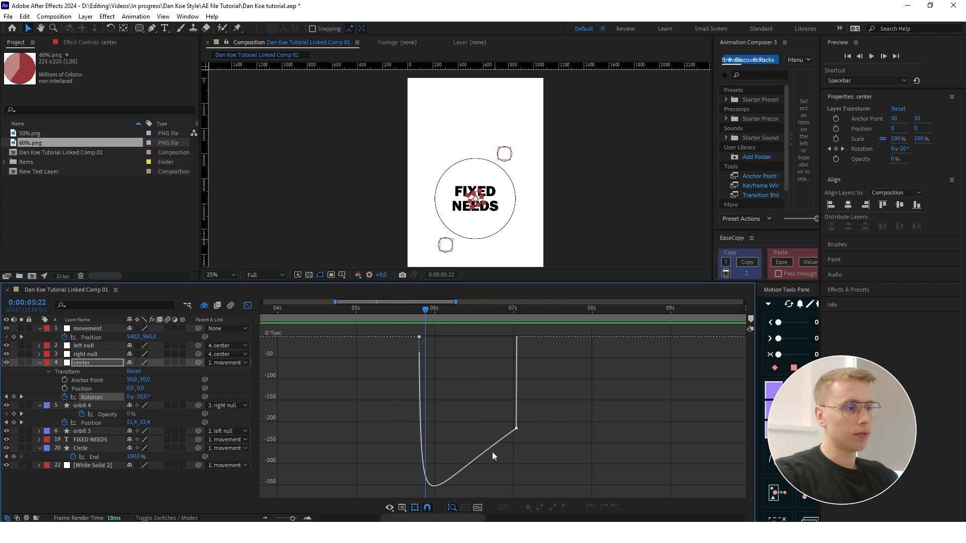
{"action": "left_click", "coordinate": [420, 337]}
{"action": "left_click_drag", "start_coordinate": [503, 418], "coordinate": [501, 487]}
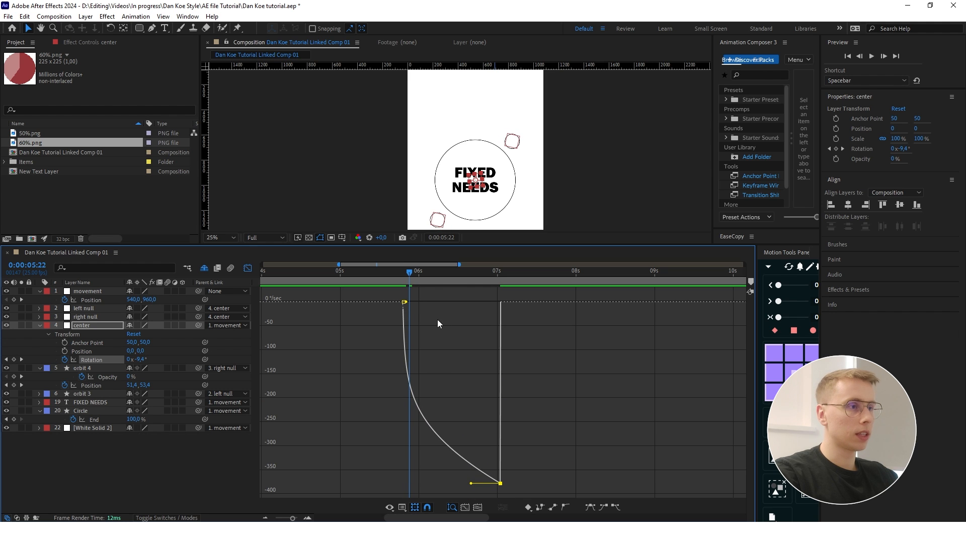
- Preview the orbit rotation and the downward transition from 0:00:05:09
{"action": "key", "text": "space"}
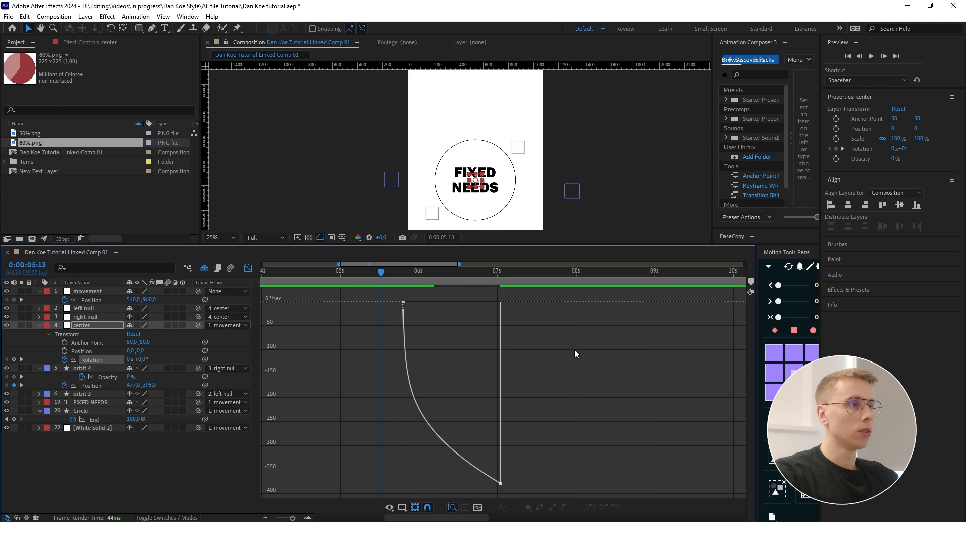
{"action": "key", "text": "space"}
{"action": "key", "text": "space"}
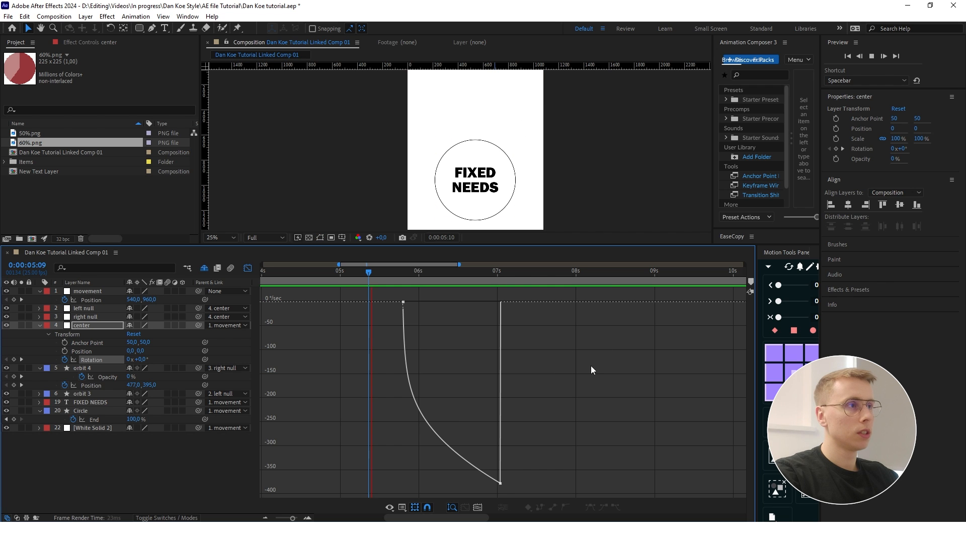
- Lower the speed of orbit 4's Position keyframe at 0:00:07:01 to zero in its speed graph
{"action": "key", "text": "shift+F3"}
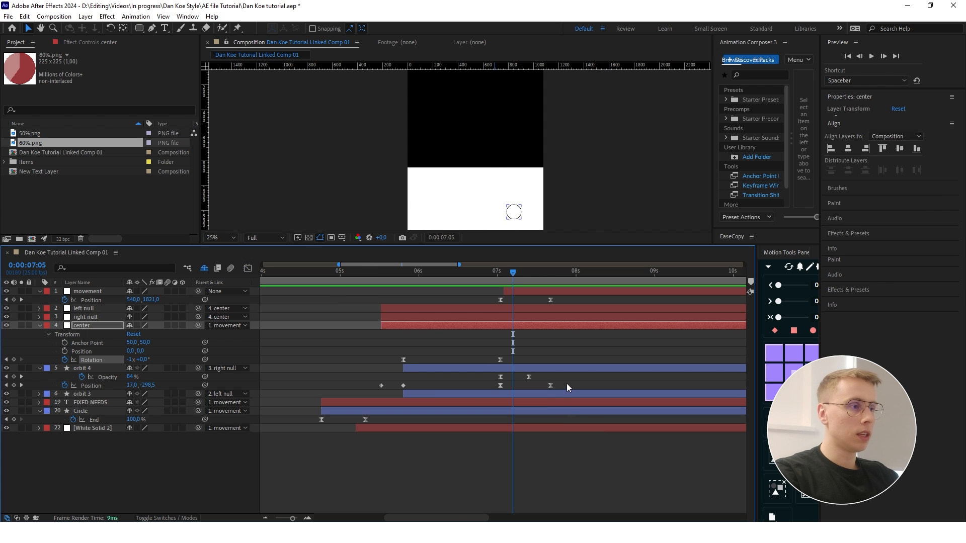
{"action": "left_click_drag", "start_coordinate": [566, 383], "coordinate": [470, 388]}
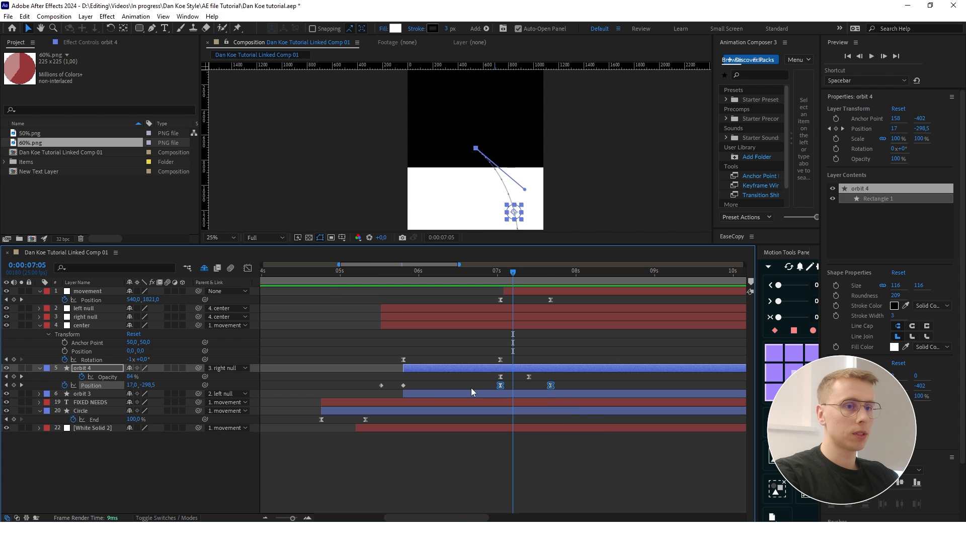
{"action": "left_click", "coordinate": [247, 269]}
{"action": "scroll", "coordinate": [528, 411], "scroll_direction": "up", "scroll_amount": 1}
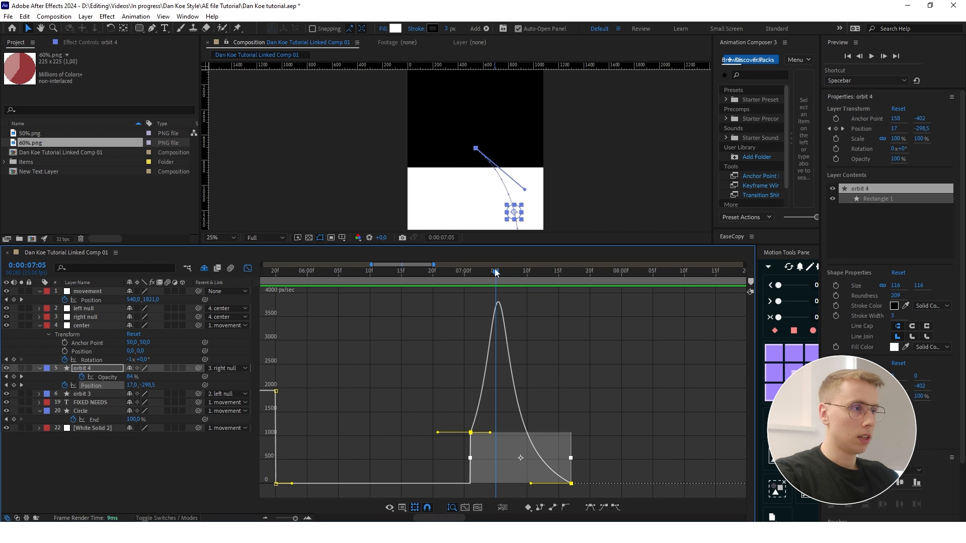
{"action": "left_click_drag", "start_coordinate": [497, 273], "coordinate": [464, 275]}
{"action": "scroll", "coordinate": [508, 418], "scroll_direction": "up", "scroll_amount": 2}
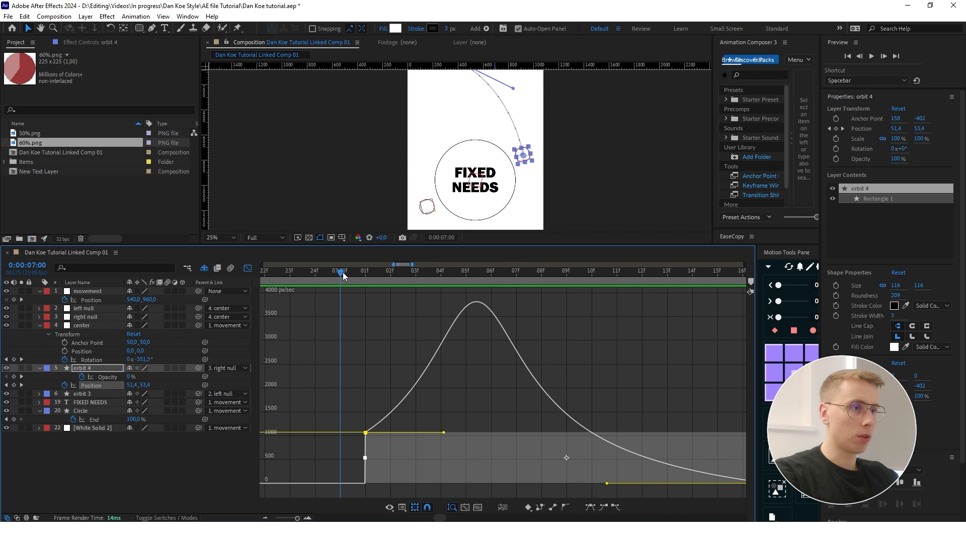
{"action": "left_click_drag", "start_coordinate": [343, 273], "coordinate": [366, 272]}
{"action": "left_click_drag", "start_coordinate": [365, 432], "coordinate": [365, 485]}
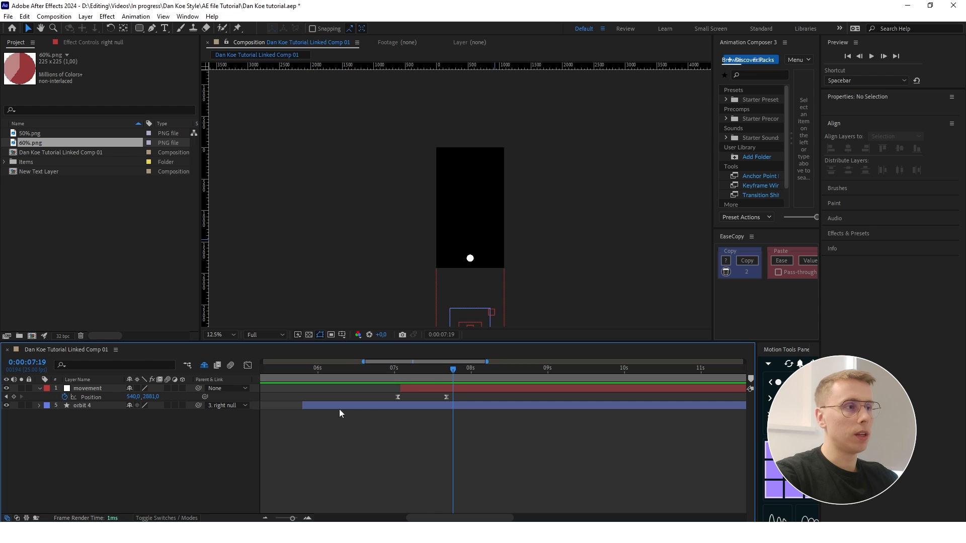
- At 0:00:07:21, draw a white-filled square about 592 px wide on a new shape layer near the composition's center
{"action": "scroll", "coordinate": [471, 259], "scroll_direction": "up", "scroll_amount": 2}
{"action": "left_click", "coordinate": [471, 259]}
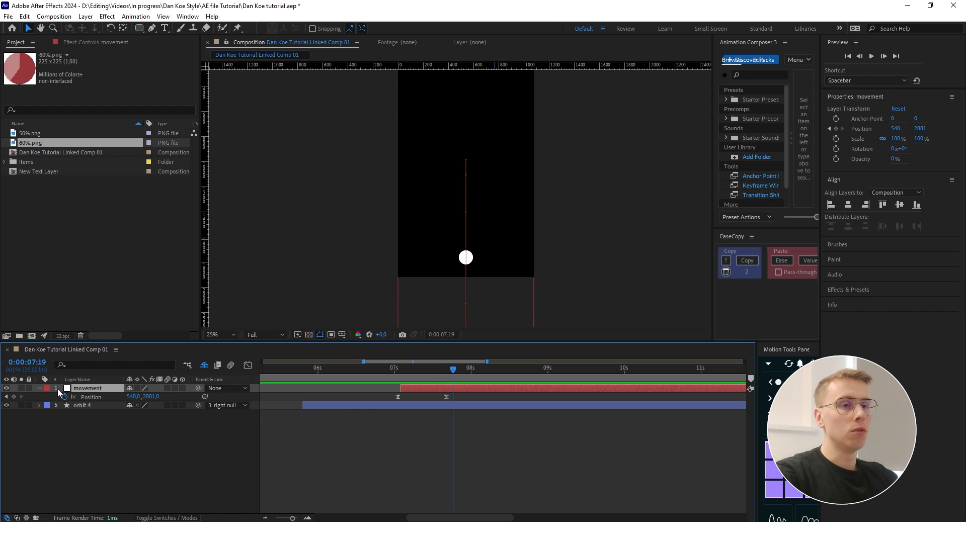
{"action": "scroll", "coordinate": [472, 177], "scroll_direction": "down", "scroll_amount": 1}
{"action": "key", "text": "Page_Down"}
{"action": "key", "text": "Page_Down"}
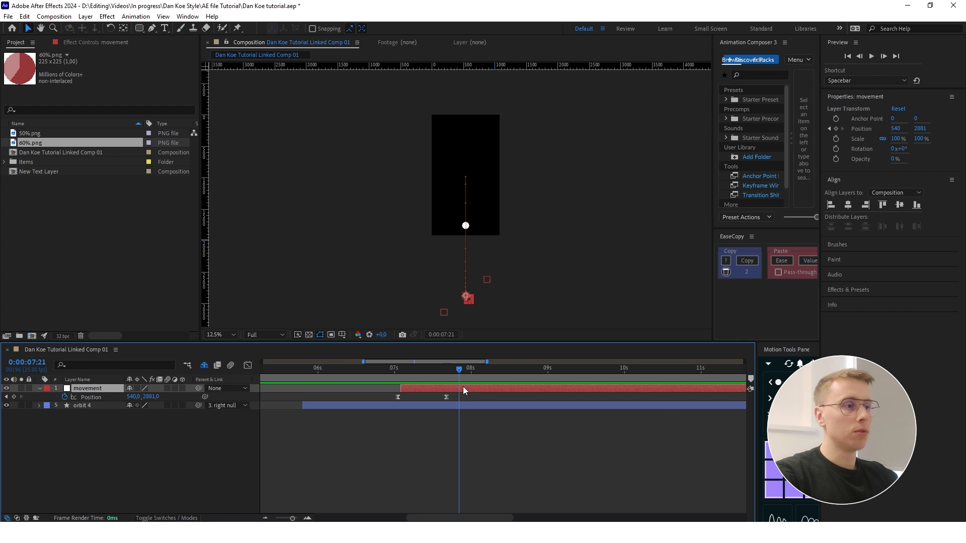
{"action": "scroll", "coordinate": [486, 139], "scroll_direction": "up", "scroll_amount": 1}
{"action": "left_click", "coordinate": [358, 410]}
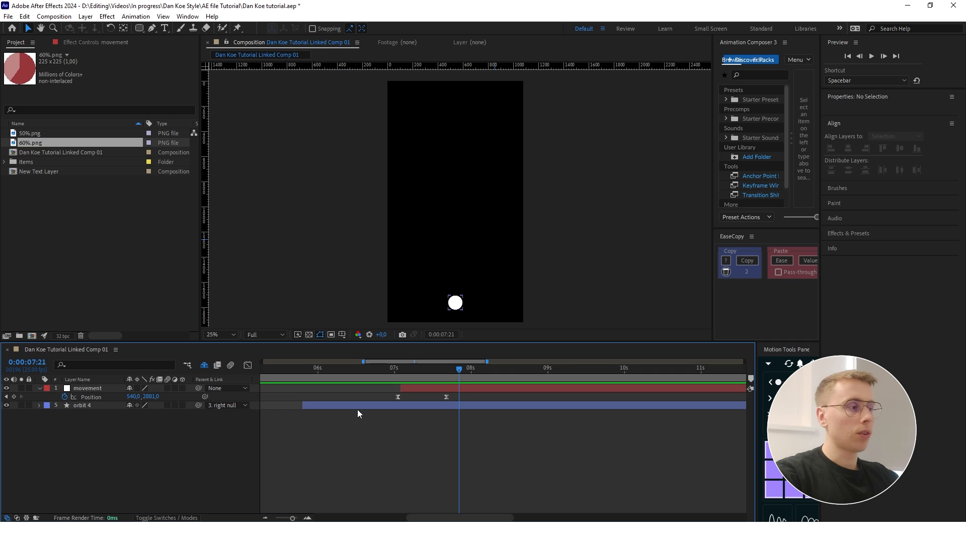
{"action": "left_click", "coordinate": [140, 29]}
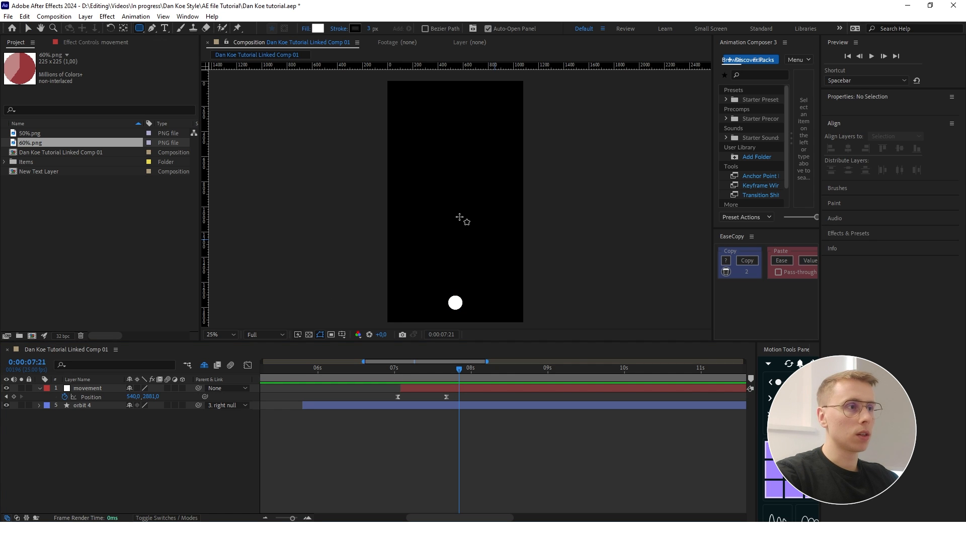
{"action": "mouse_move", "coordinate": [425, 160]}
{"action": "left_mouse_down"}
{"action": "mouse_move", "coordinate": [500, 235]}
{"action": "mouse_move", "coordinate": [471, 210]}
{"action": "left_mouse_up"}
{"action": "key", "text": "v"}
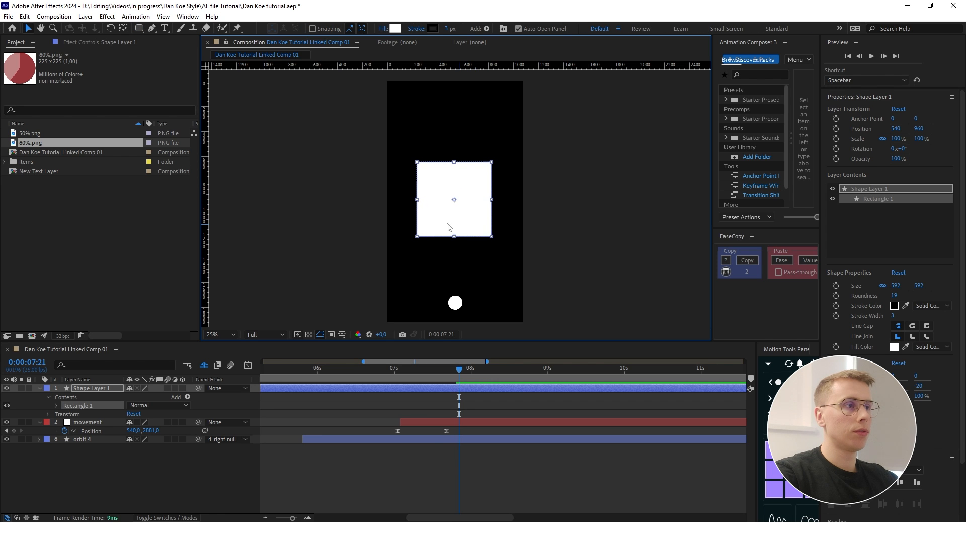
- Shift the square's shape layer in time so it starts at 0:00:07:21
{"action": "key", "text": "minus"}
{"action": "key", "text": "minus"}
{"action": "left_click_drag", "start_coordinate": [264, 388], "coordinate": [432, 387]}
{"action": "key", "text": "equal"}
{"action": "key", "text": "equal"}
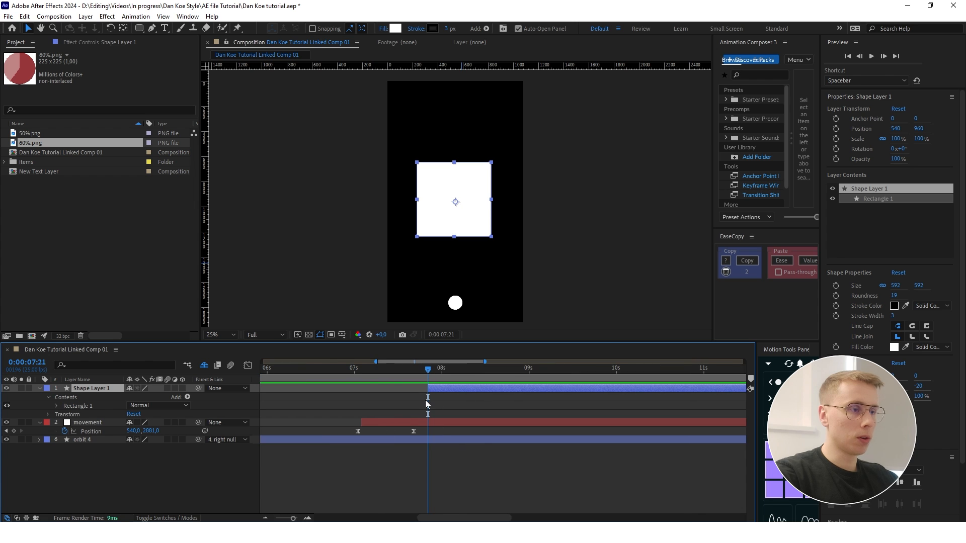
- Set the square's corner Roundness to 0
{"action": "left_click", "coordinate": [56, 406]}
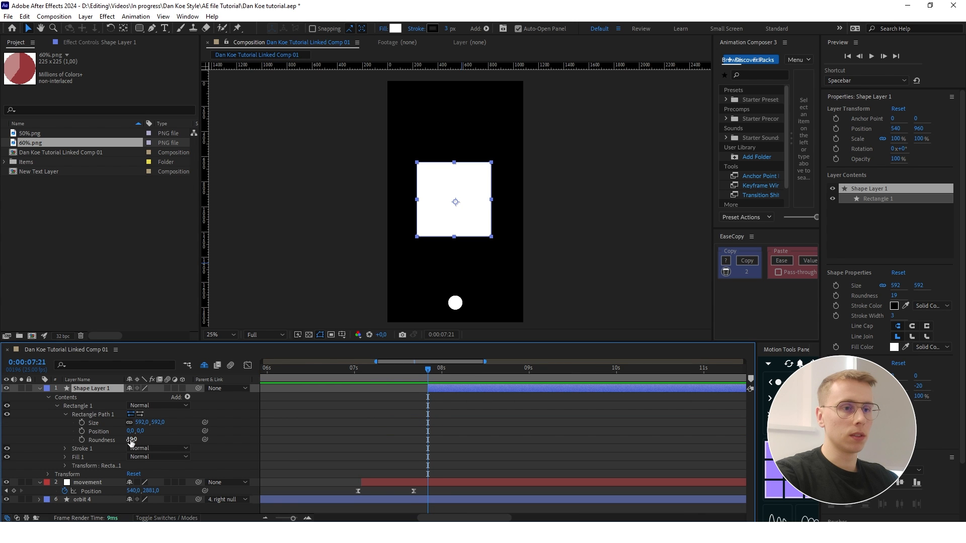
{"action": "left_click_drag", "start_coordinate": [133, 441], "coordinate": [108, 442]}
{"action": "left_click", "coordinate": [221, 510]}
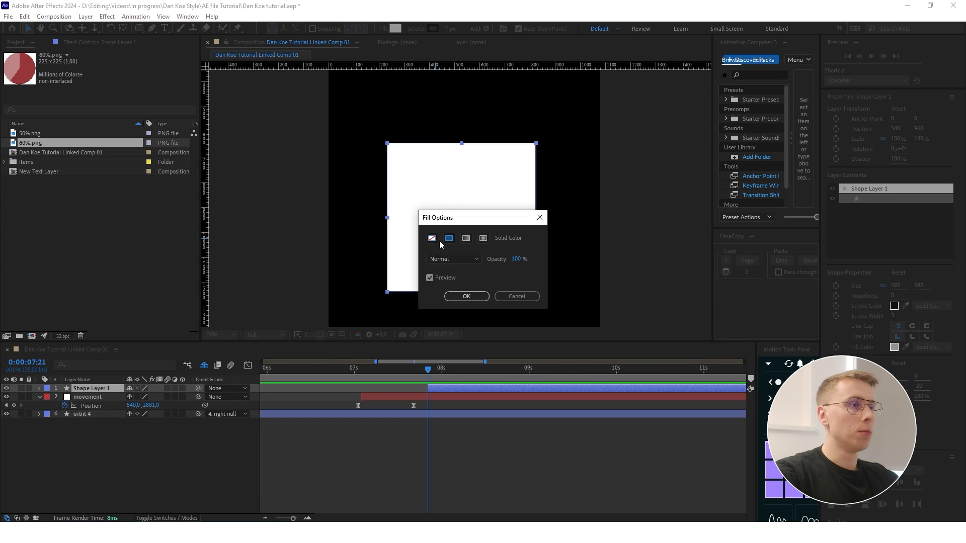
- Turn the square into an outline with no fill and a white 6 px stroke
{"action": "left_click", "coordinate": [457, 295]}
{"action": "left_click", "coordinate": [432, 28]}
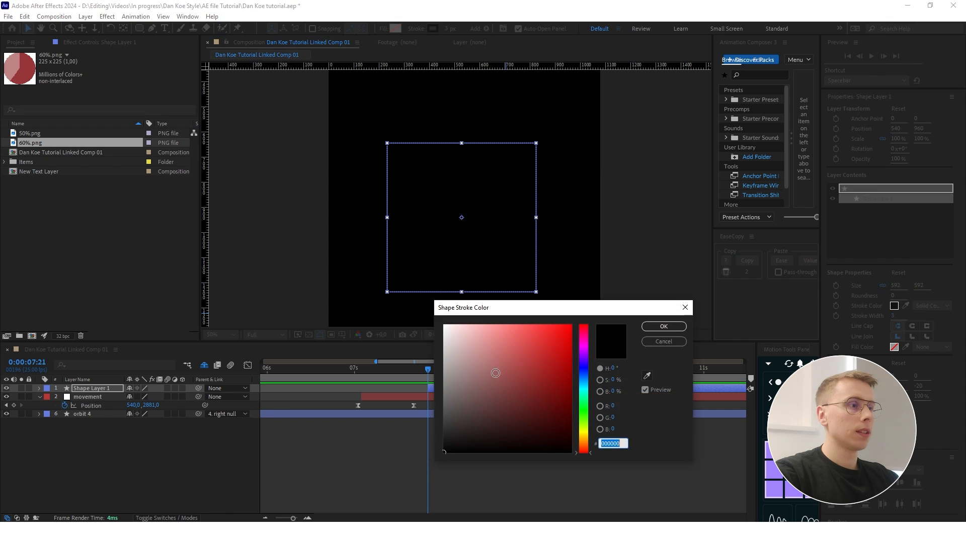
{"action": "left_click", "coordinate": [664, 326]}
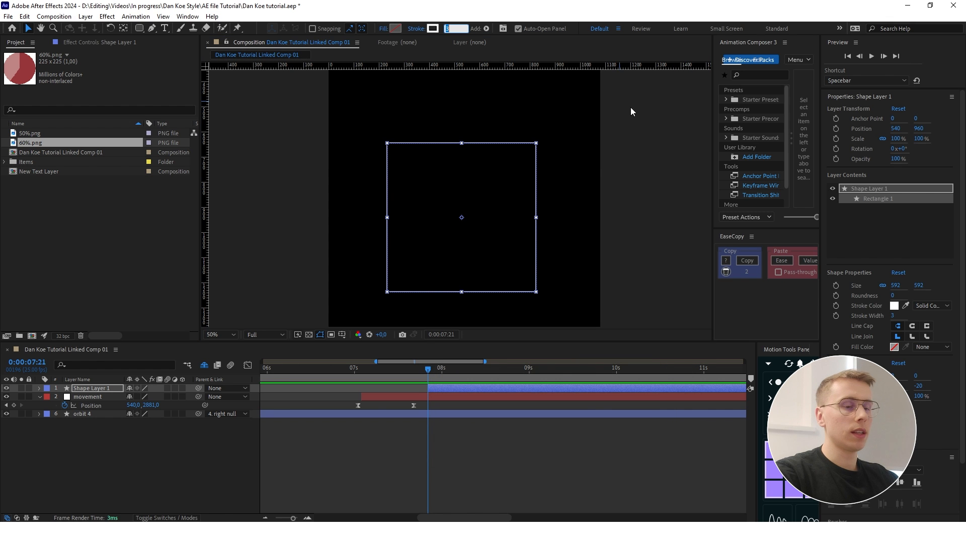
{"action": "type", "text": "6"}
{"action": "key", "text": "Return"}
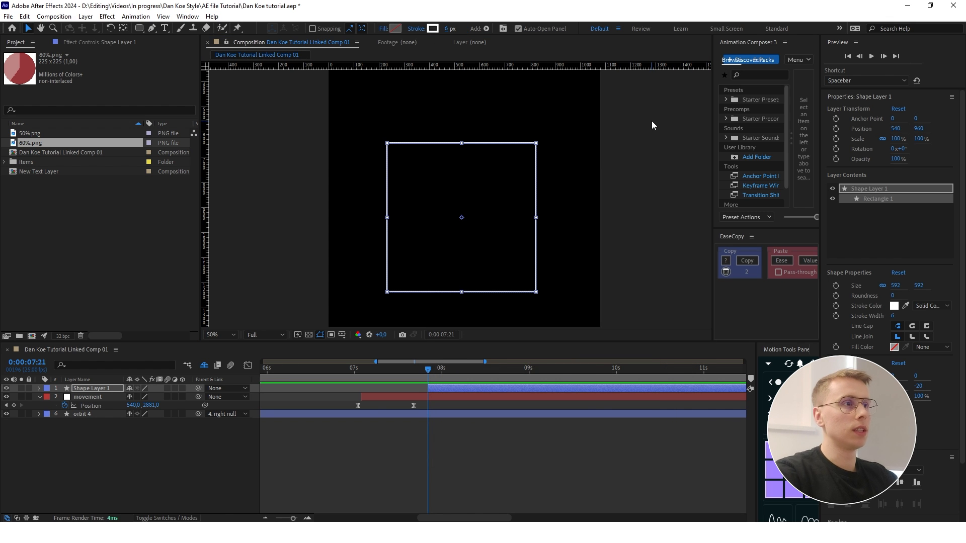
{"action": "left_click", "coordinate": [270, 473]}
- Center the square outline in the composition
{"action": "scroll", "coordinate": [442, 244], "scroll_direction": "down", "scroll_amount": 2}
{"action": "left_click", "coordinate": [464, 242]}
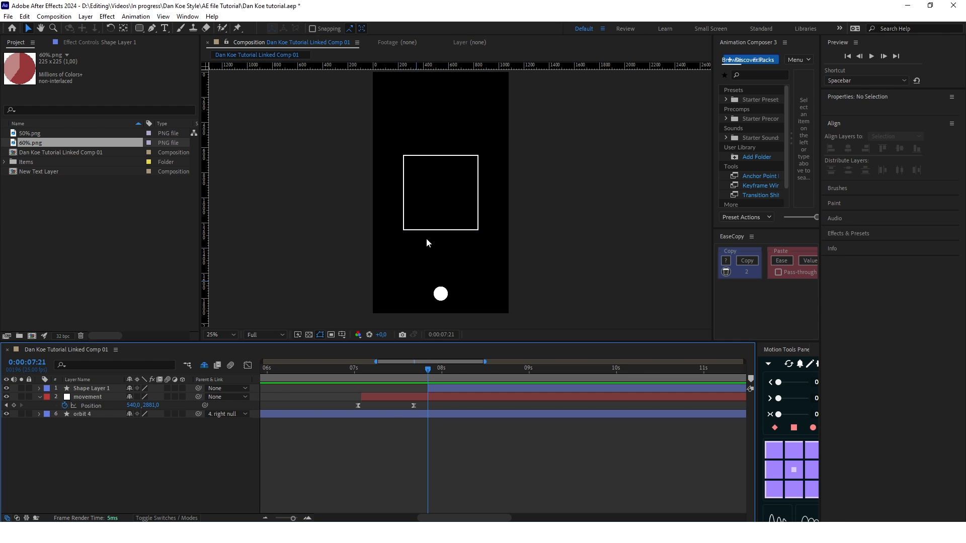
{"action": "left_click", "coordinate": [433, 203]}
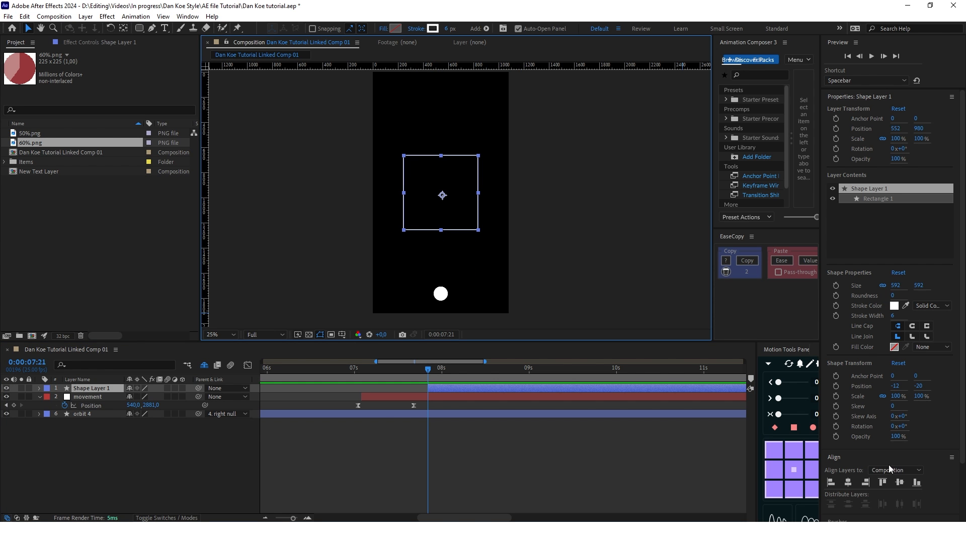
{"action": "left_click", "coordinate": [848, 483]}
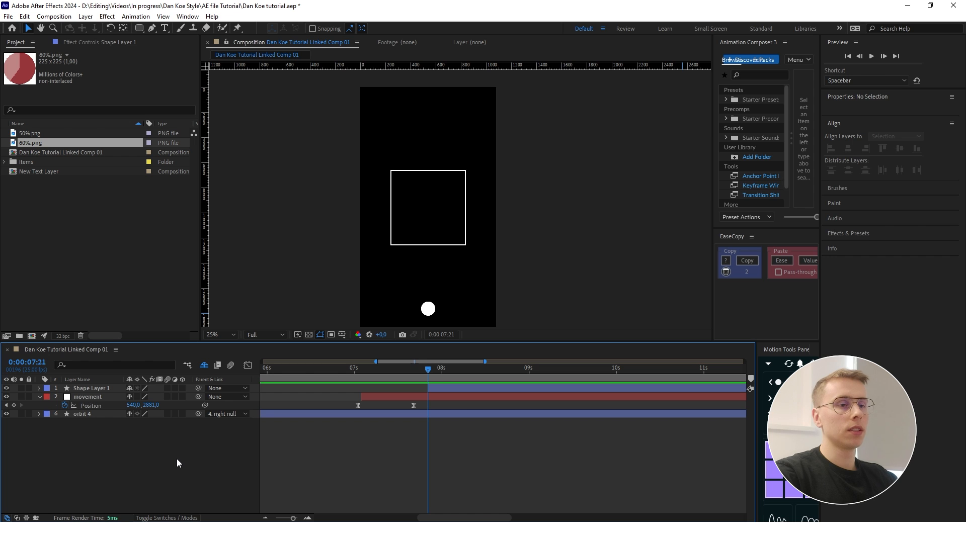
- Duplicate the centered square outline's layer until there are six layers for the faces of a cube
{"action": "left_click", "coordinate": [85, 390]}
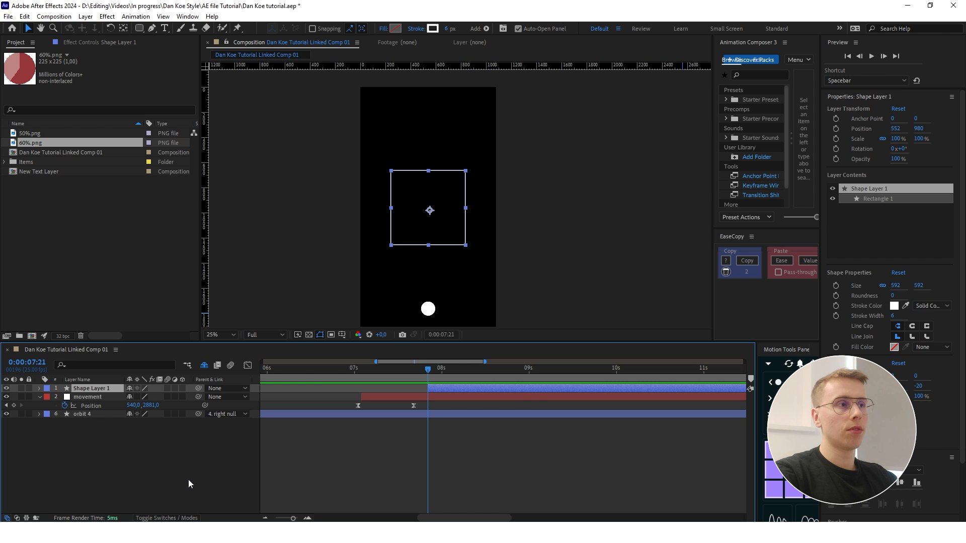
{"action": "key", "text": "ctrl+d"}
{"action": "key", "text": "ctrl+d"}
{"action": "key", "text": "ctrl+d"}
{"action": "key", "text": "ctrl+d"}
{"action": "key", "text": "ctrl+d"}
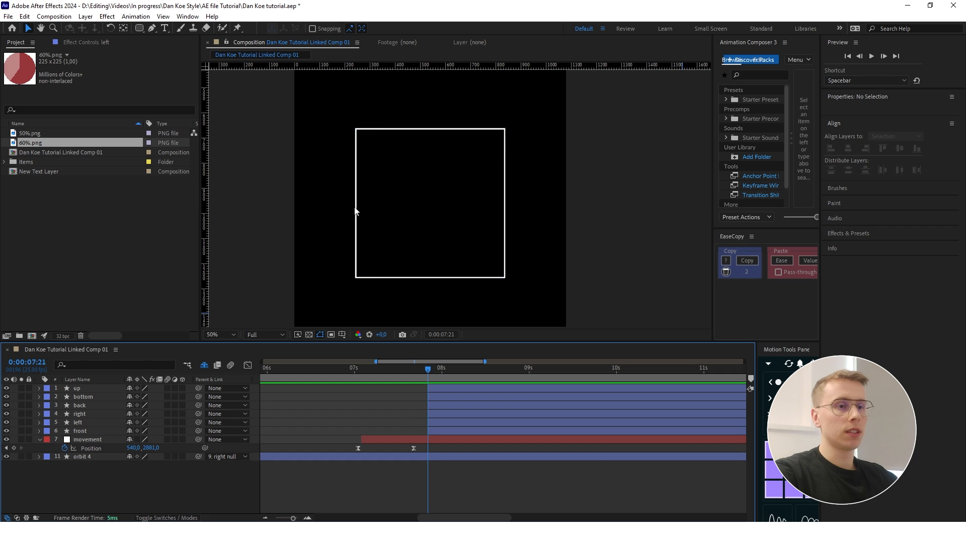
- Move the left layer's anchor point to the middle of its square's left edge
{"action": "left_click", "coordinate": [78, 423]}
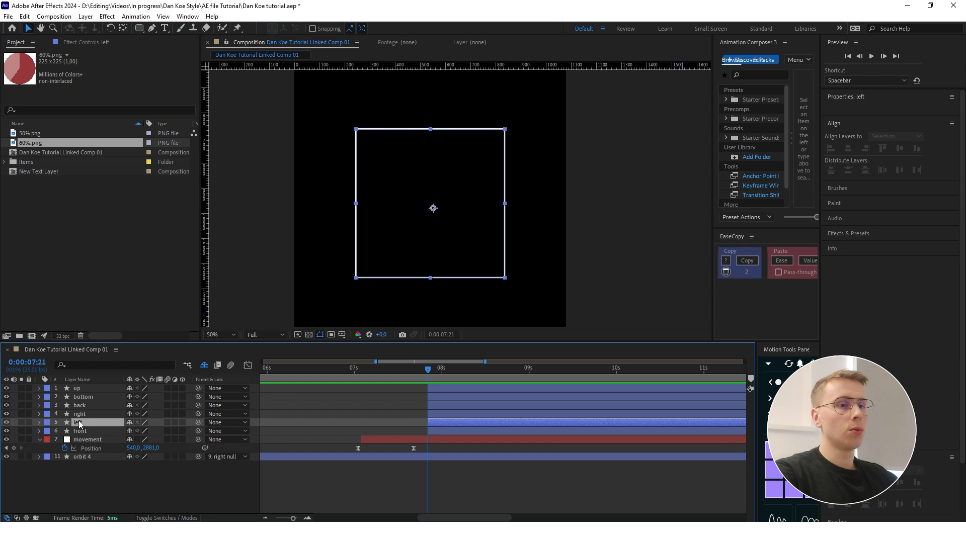
{"action": "left_click", "coordinate": [437, 200]}
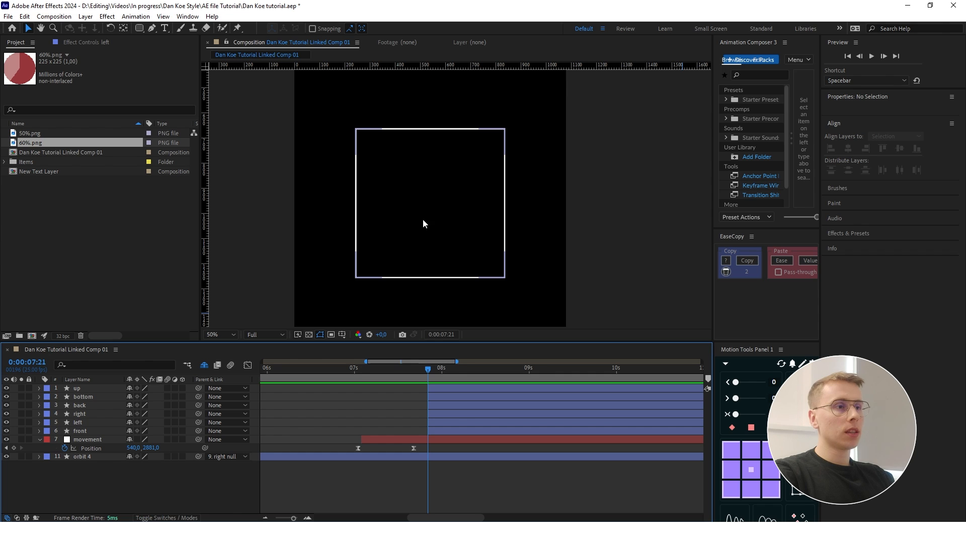
{"action": "left_click", "coordinate": [91, 430]}
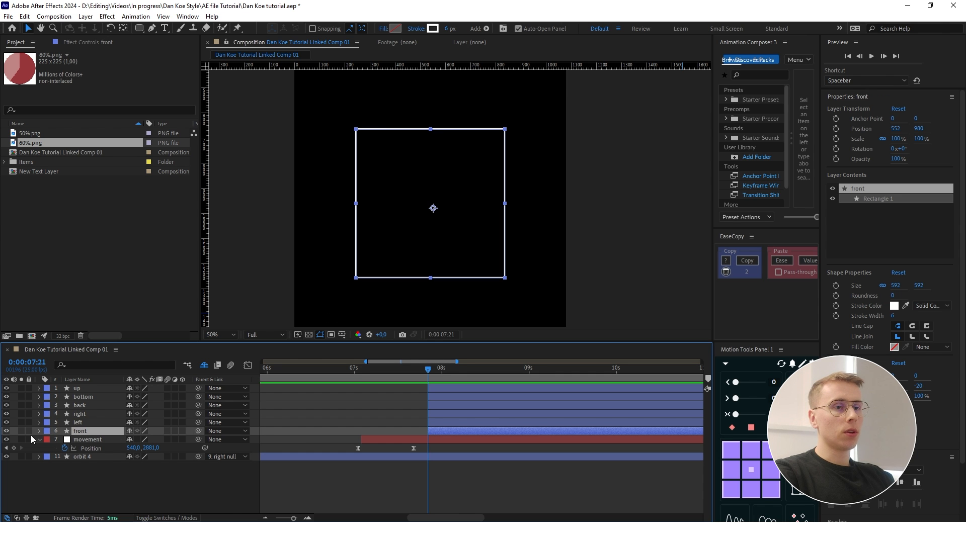
{"action": "left_click", "coordinate": [80, 422]}
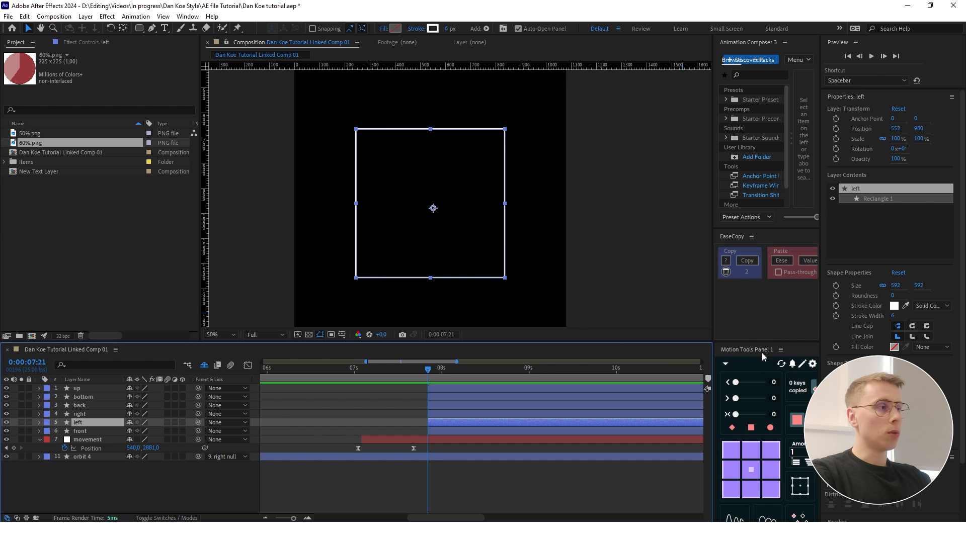
{"action": "left_click_drag", "start_coordinate": [743, 347], "coordinate": [744, 307]}
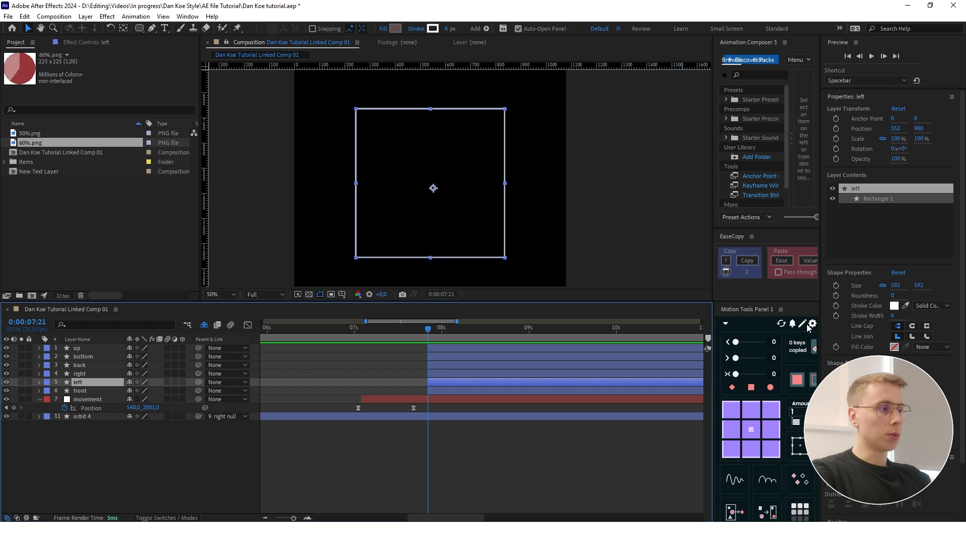
{"action": "left_click", "coordinate": [751, 410]}
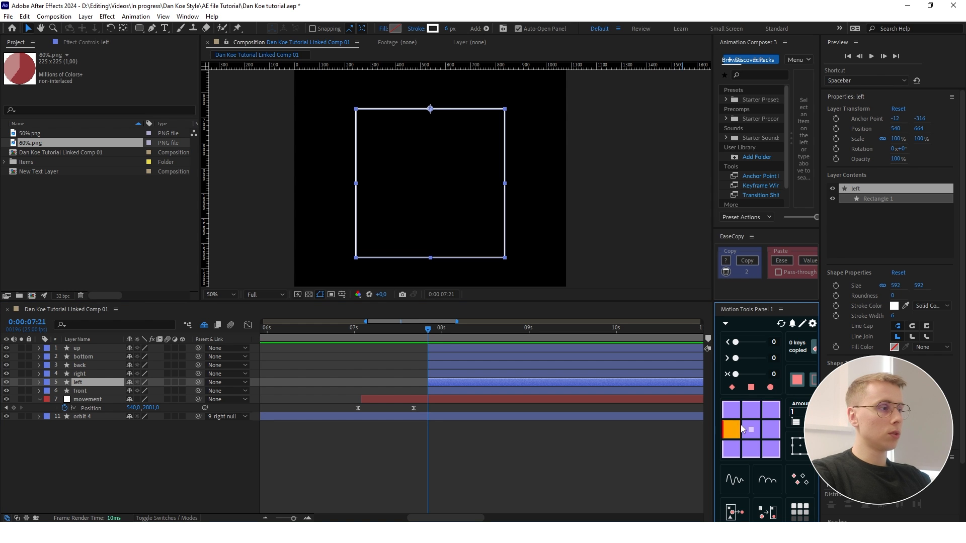
{"action": "left_click", "coordinate": [757, 434]}
{"action": "left_click", "coordinate": [771, 430]}
{"action": "left_click", "coordinate": [771, 450]}
{"action": "left_click", "coordinate": [752, 452]}
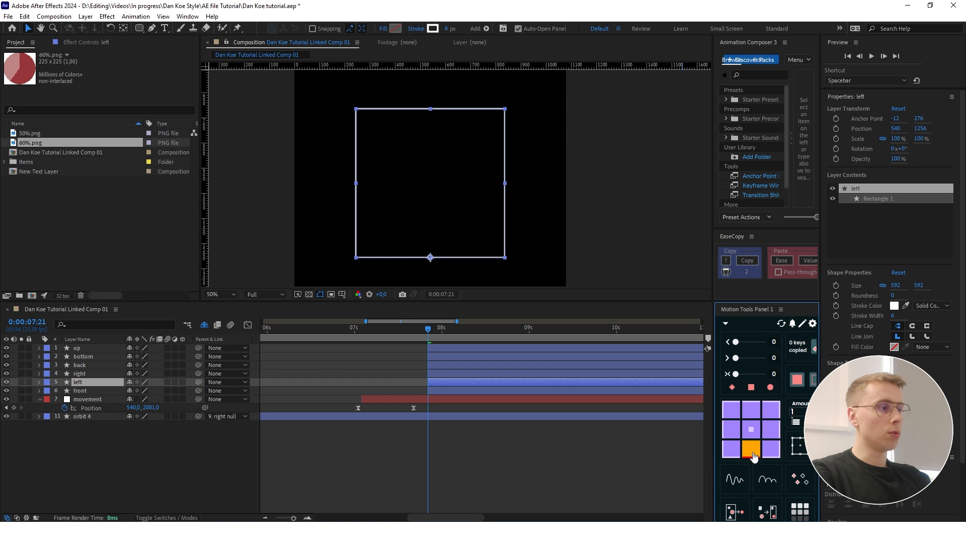
{"action": "left_click", "coordinate": [731, 435]}
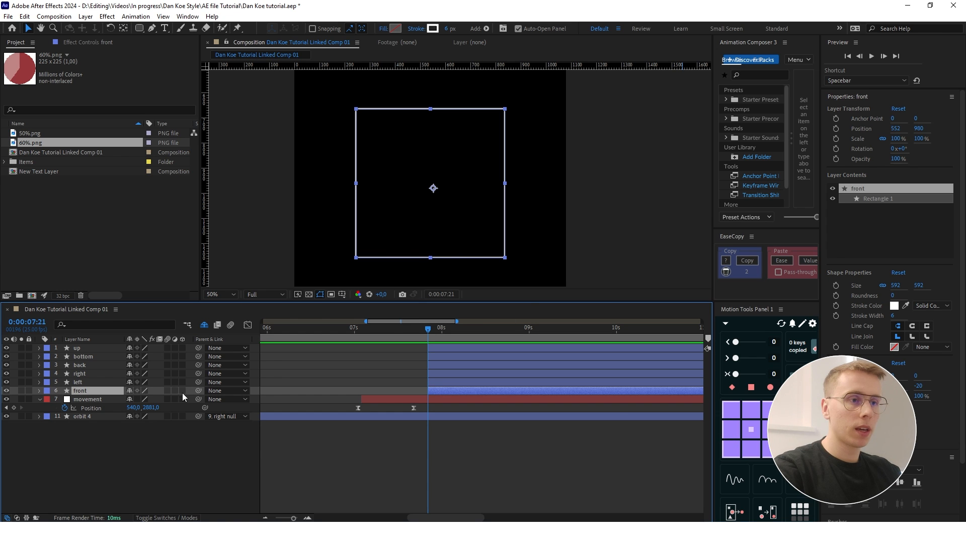
- Make all six square layers 3D and display the composition in two views
{"action": "left_click_drag", "start_coordinate": [182, 391], "coordinate": [181, 352]}
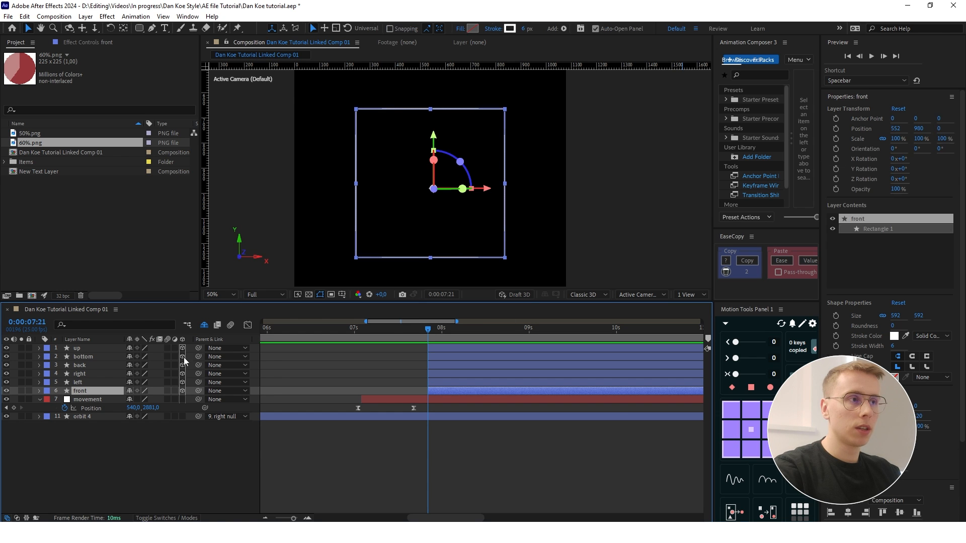
{"action": "left_click", "coordinate": [175, 490]}
{"action": "scroll", "coordinate": [650, 286], "scroll_direction": "down", "scroll_amount": 2}
{"action": "left_click", "coordinate": [690, 295]}
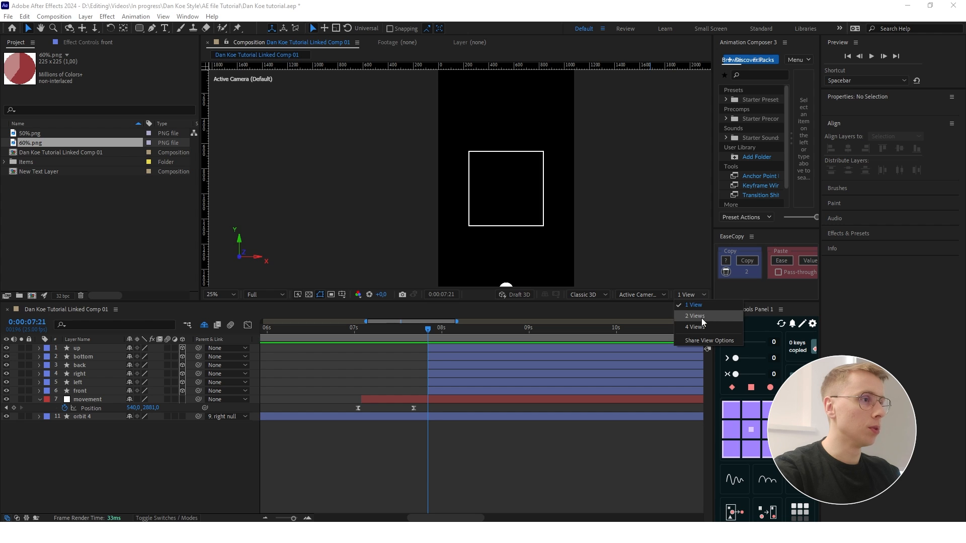
{"action": "left_click", "coordinate": [701, 318]}
{"action": "scroll", "coordinate": [345, 165], "scroll_direction": "down", "scroll_amount": 1}
{"action": "scroll", "coordinate": [310, 163], "scroll_direction": "up", "scroll_amount": 1}
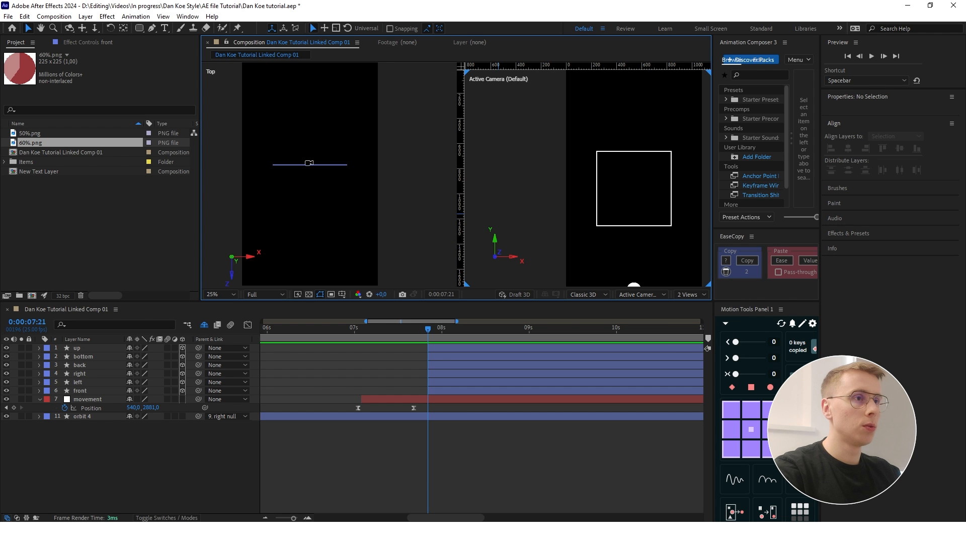
{"action": "scroll", "coordinate": [285, 162], "scroll_direction": "down", "scroll_amount": 1}
{"action": "left_click", "coordinate": [244, 89]}
{"action": "left_click", "coordinate": [660, 294]}
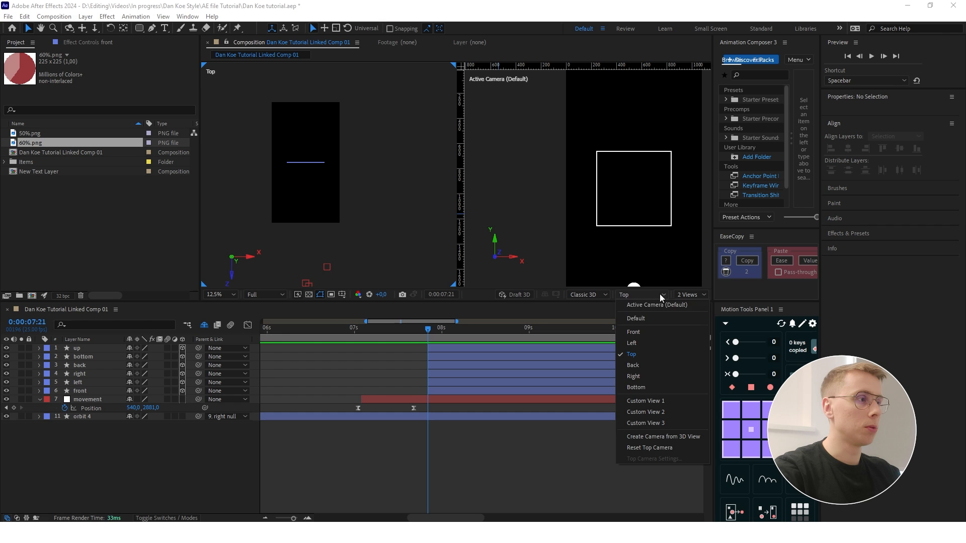
{"action": "left_click", "coordinate": [642, 343]}
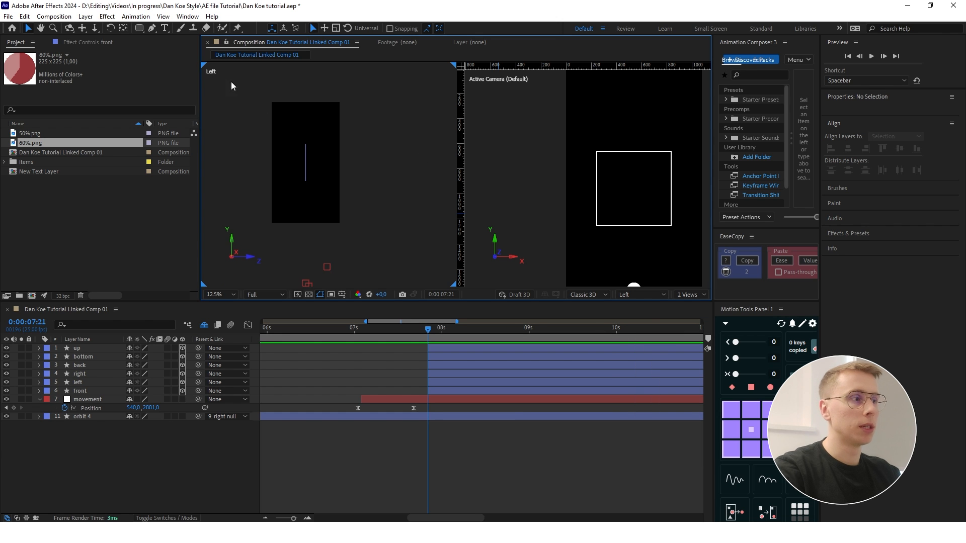
- Set the left layer's Y Rotation to -90° so it forms the cube's left side
{"action": "left_click", "coordinate": [82, 384]}
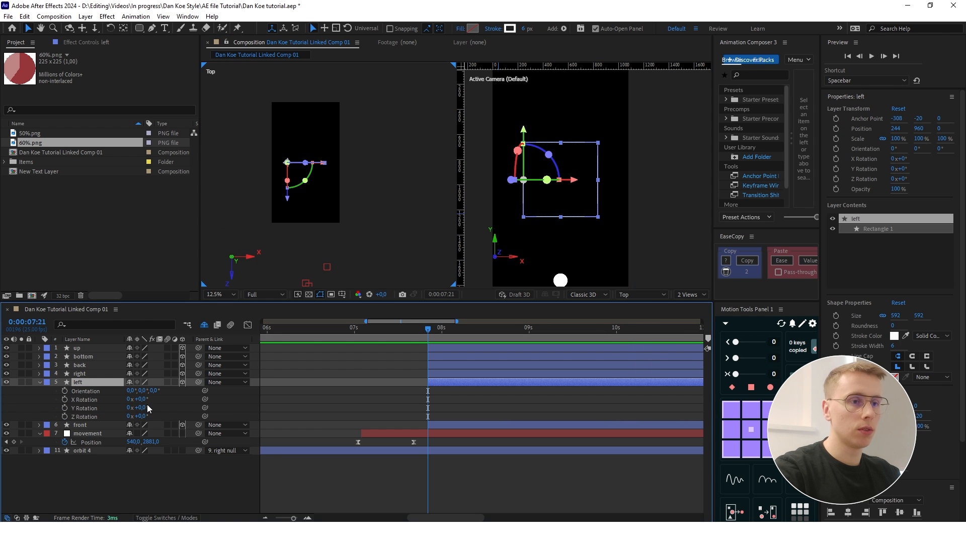
{"action": "left_click", "coordinate": [143, 408]}
{"action": "type", "text": "-45"}
{"action": "key", "text": "Return"}
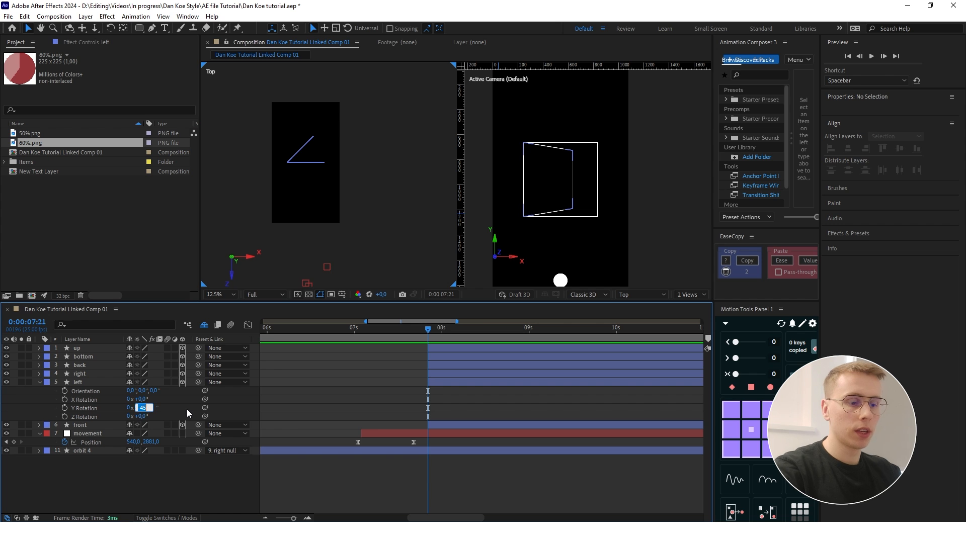
{"action": "type", "text": "-90"}
{"action": "key", "text": "Return"}
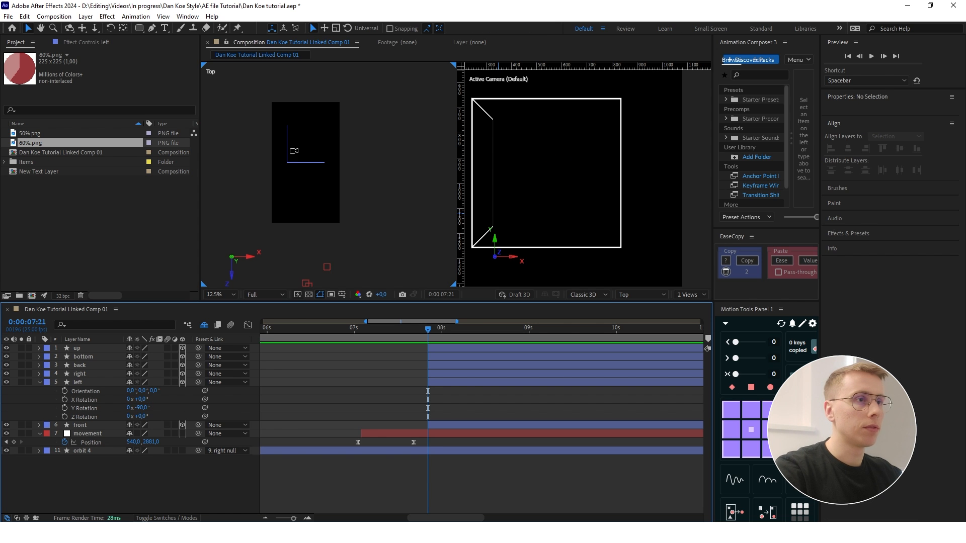
{"action": "scroll", "coordinate": [292, 151], "scroll_direction": "up", "scroll_amount": 2}
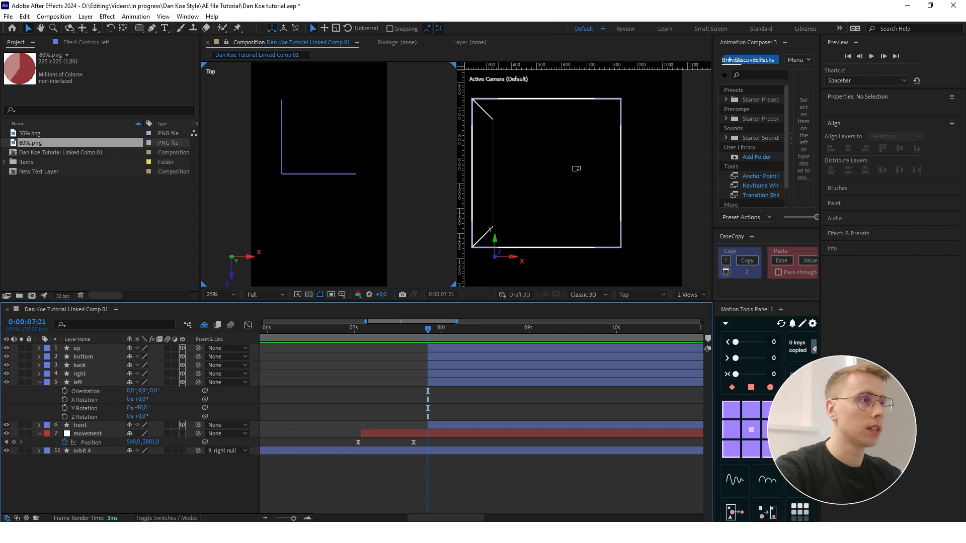
{"action": "scroll", "coordinate": [576, 176], "scroll_direction": "down", "scroll_amount": 2}
- Replace the existing right layer with a duplicate of the rotated left layer, renamed right
{"action": "left_click", "coordinate": [100, 382]}
{"action": "key", "text": "ctrl+d"}
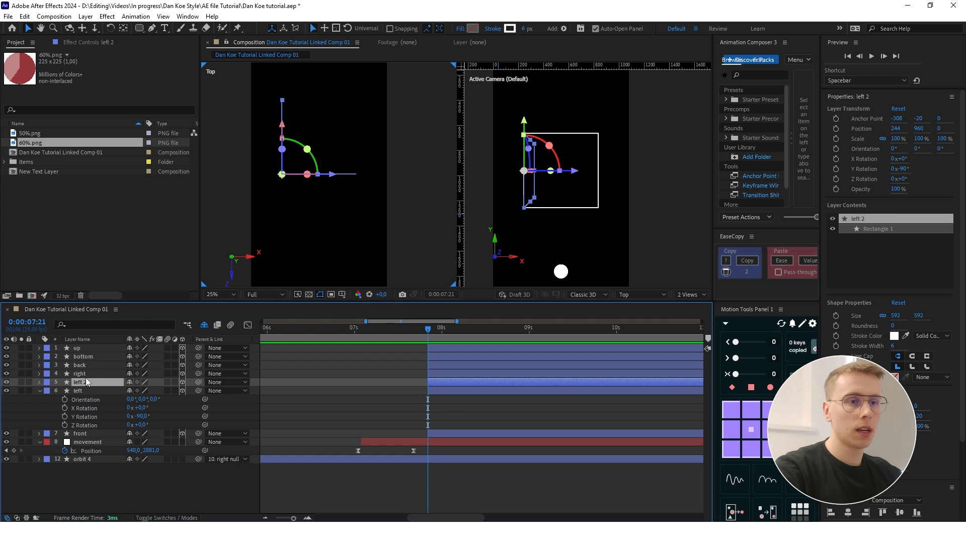
{"action": "left_click", "coordinate": [83, 373]}
{"action": "key", "text": "Delete"}
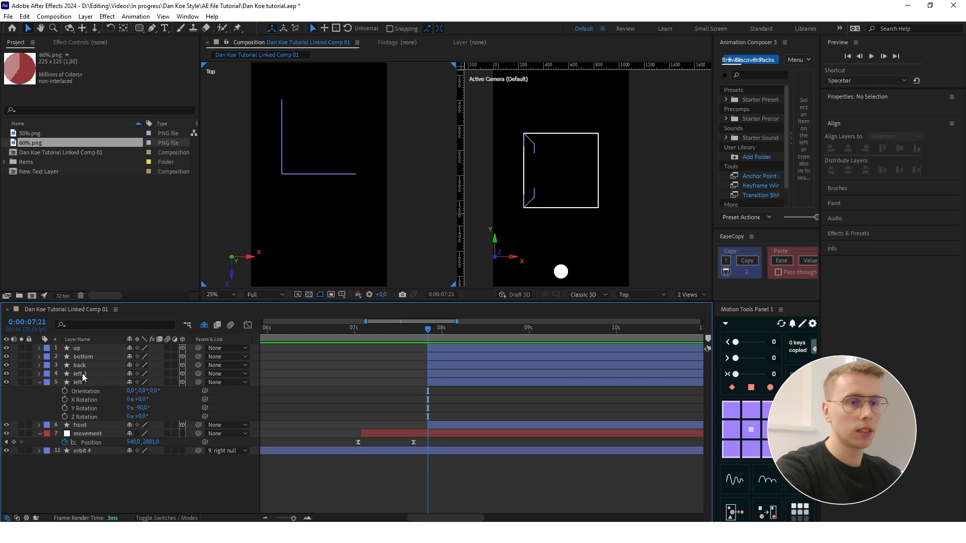
{"action": "left_click", "coordinate": [81, 374]}
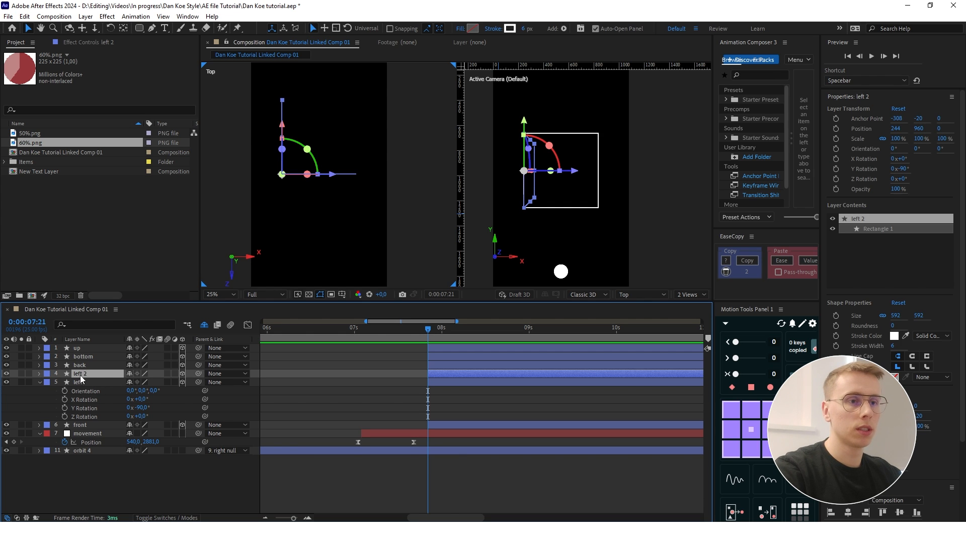
{"action": "key", "text": "Return"}
{"action": "type", "text": "right"}
{"action": "key", "text": "Return"}
- Move the right layer to X position 836, aligning it with the front square's right edge in the Front view
{"action": "key", "text": "p"}
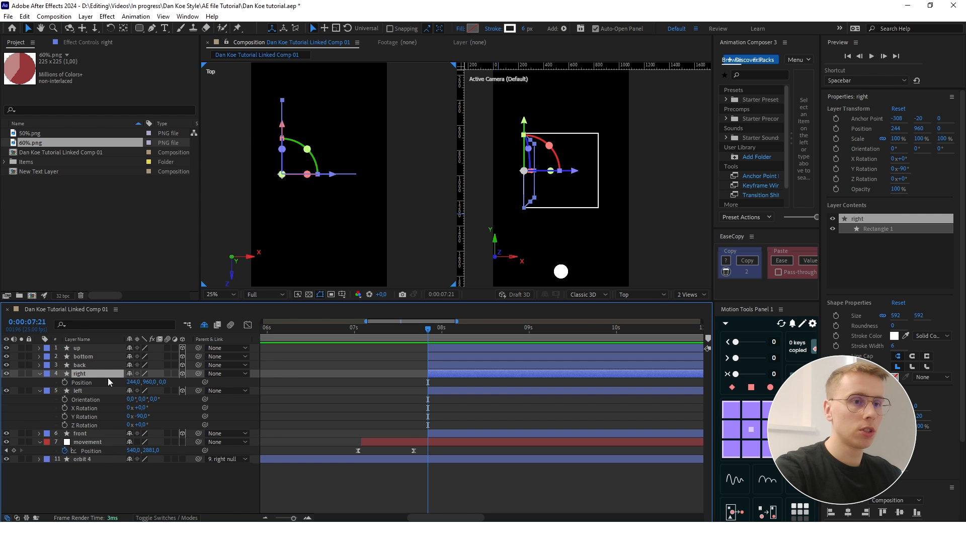
{"action": "left_click_drag", "start_coordinate": [133, 382], "coordinate": [322, 382]}
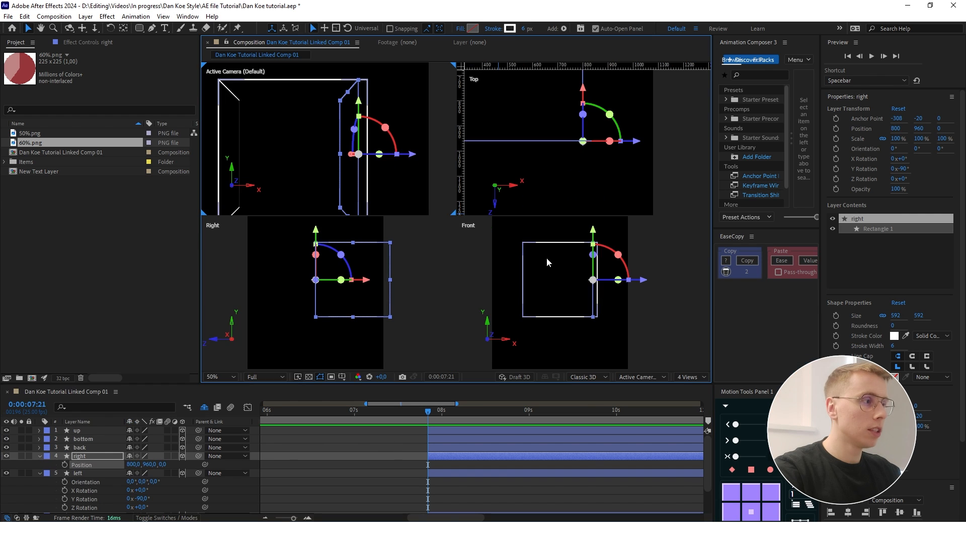
{"action": "left_click", "coordinate": [693, 377]}
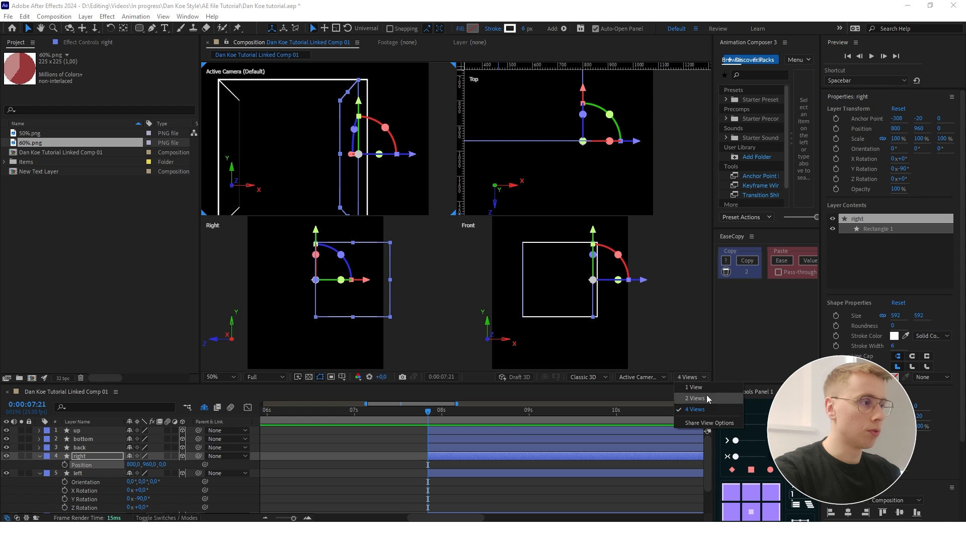
{"action": "left_click", "coordinate": [683, 308]}
{"action": "scroll", "coordinate": [584, 279], "scroll_direction": "up", "scroll_amount": 2}
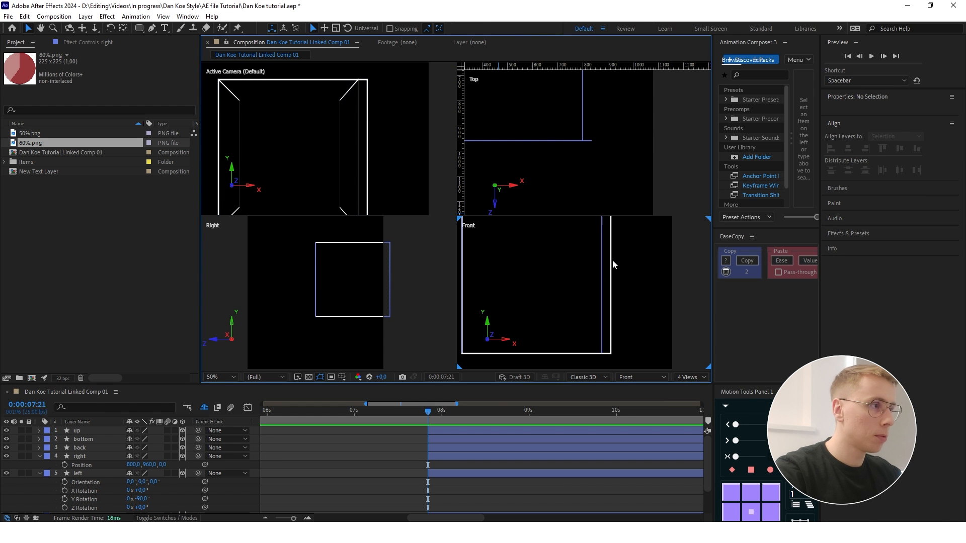
{"action": "left_click", "coordinate": [602, 267]}
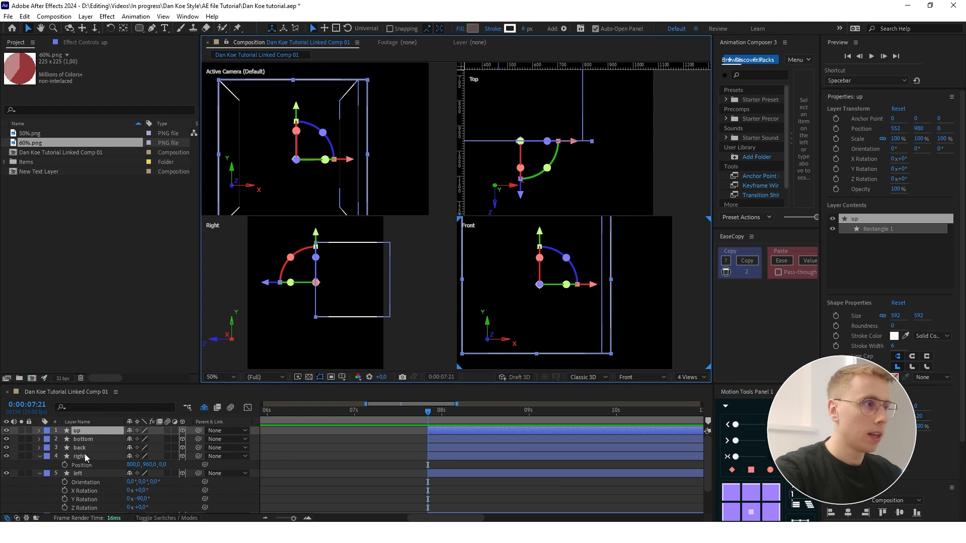
{"action": "scroll", "coordinate": [626, 276], "scroll_direction": "up", "scroll_amount": 3}
{"action": "left_click_drag", "start_coordinate": [624, 280], "coordinate": [650, 280]}
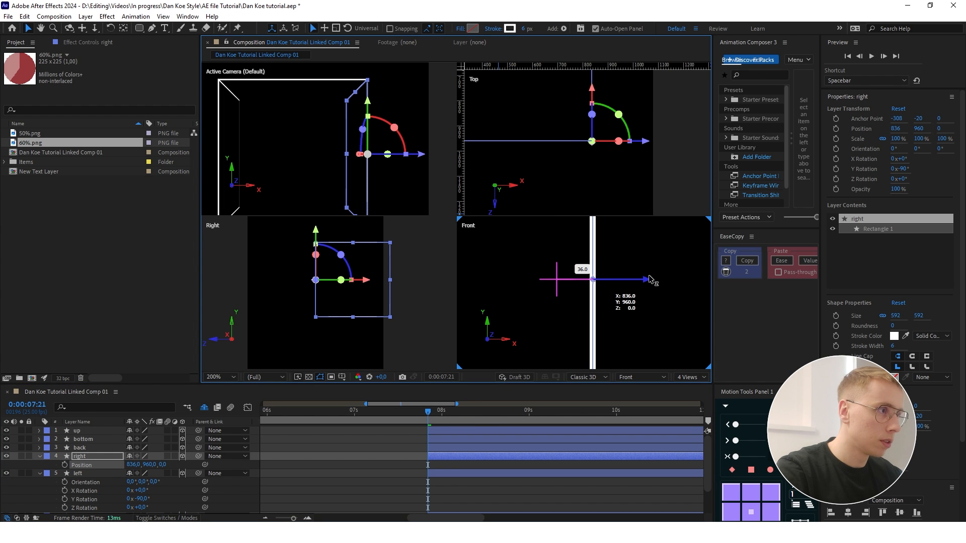
- Return the composition to two views and collapse the right and left layers' properties
{"action": "left_click", "coordinate": [690, 377]}
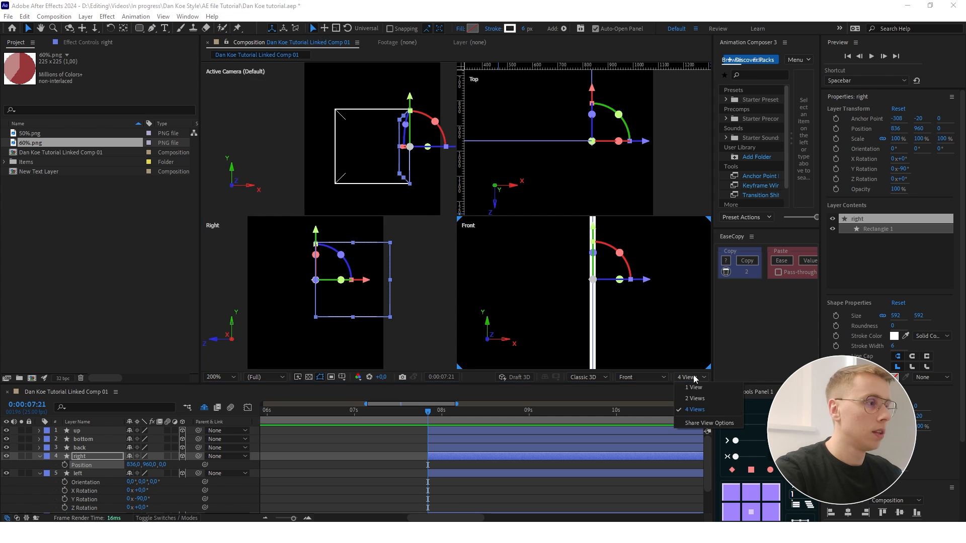
{"action": "left_click", "coordinate": [702, 397]}
{"action": "left_click", "coordinate": [281, 491]}
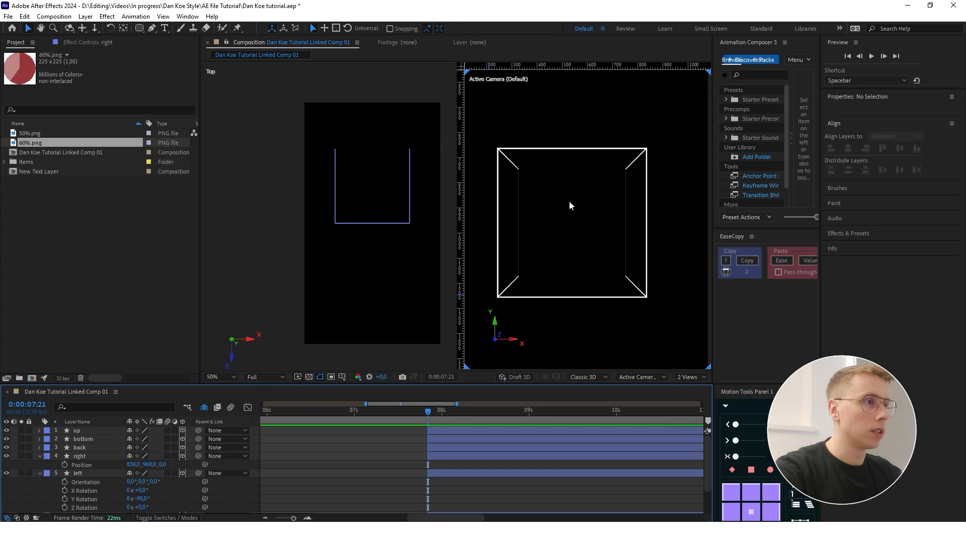
{"action": "left_click", "coordinate": [40, 457]}
{"action": "left_click", "coordinate": [40, 465]}
- Replace the existing back layer with a duplicate of the front layer, renamed back
{"action": "left_click", "coordinate": [81, 448]}
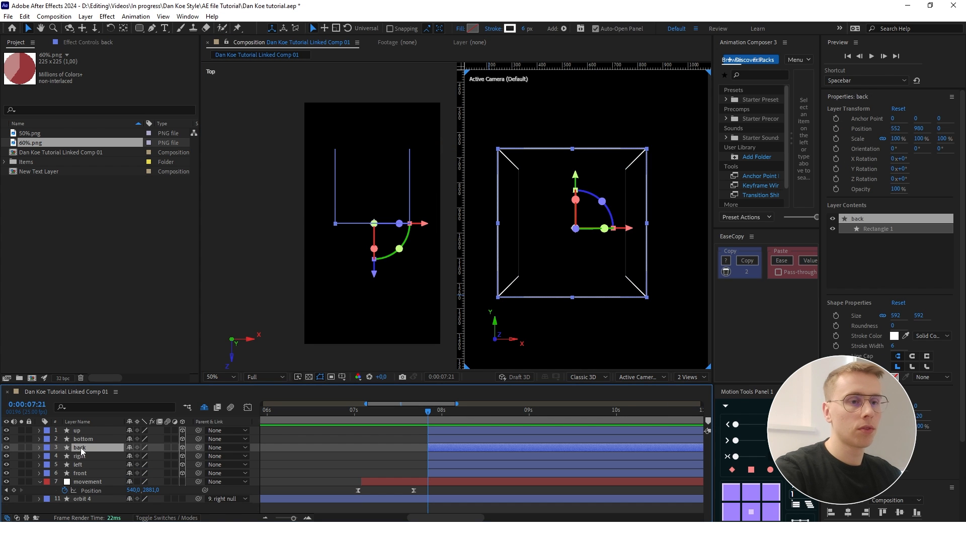
{"action": "left_click", "coordinate": [81, 474]}
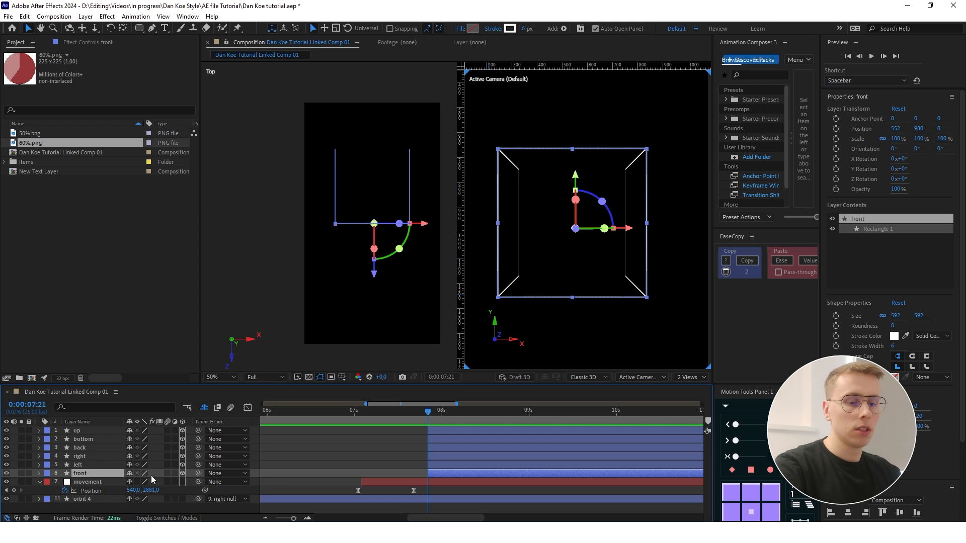
{"action": "key", "text": "ctrl+d"}
{"action": "left_click", "coordinate": [80, 448]}
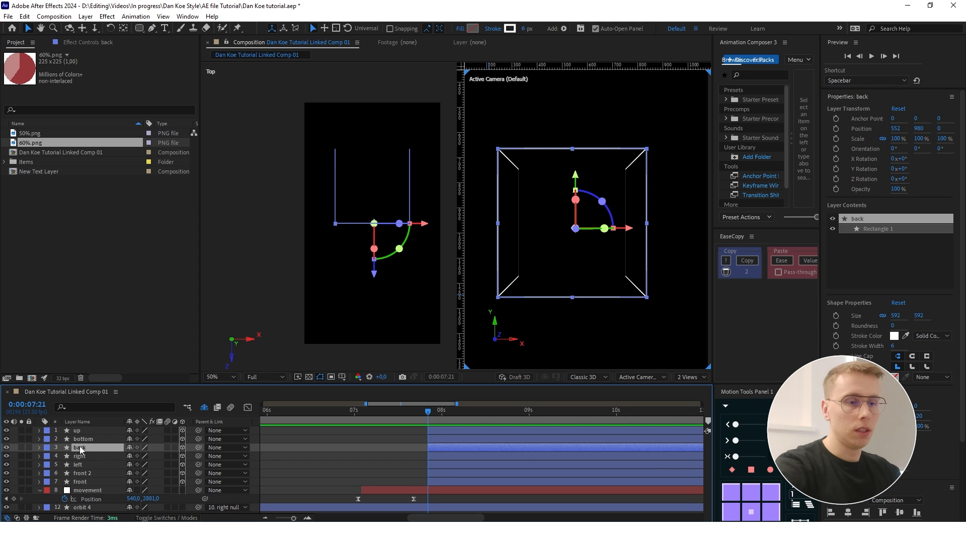
{"action": "key", "text": "Delete"}
{"action": "left_click", "coordinate": [82, 466]}
{"action": "key", "text": "Return"}
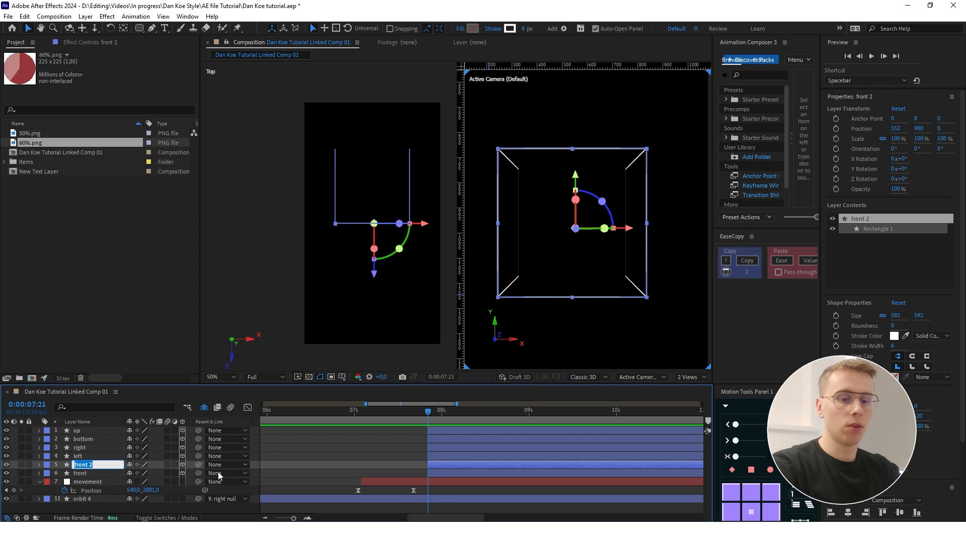
{"action": "type", "text": "bac"}
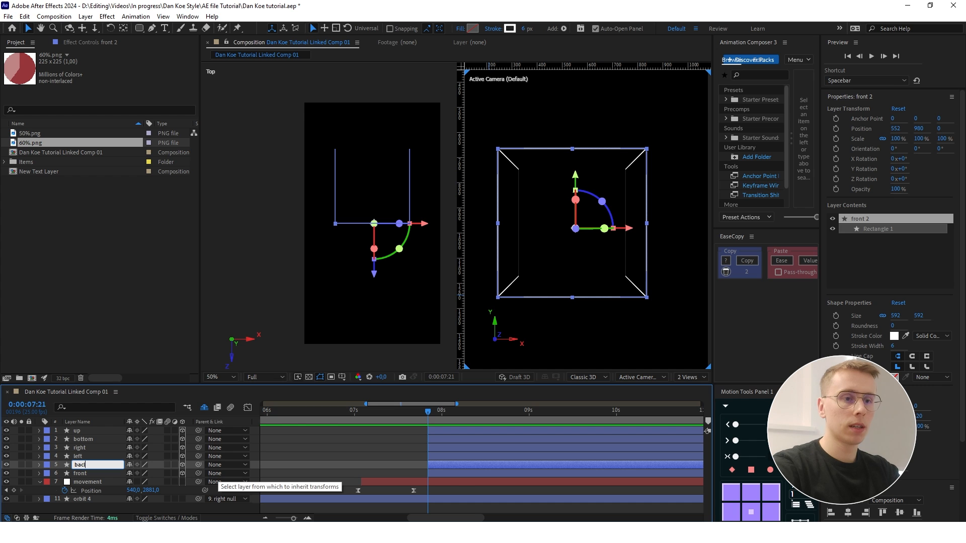
{"action": "key", "text": "Return"}
- Display four views and move the back layer along Z to the far ends of the left and right sides
{"action": "left_click", "coordinate": [690, 377]}
{"action": "left_click", "coordinate": [699, 399]}
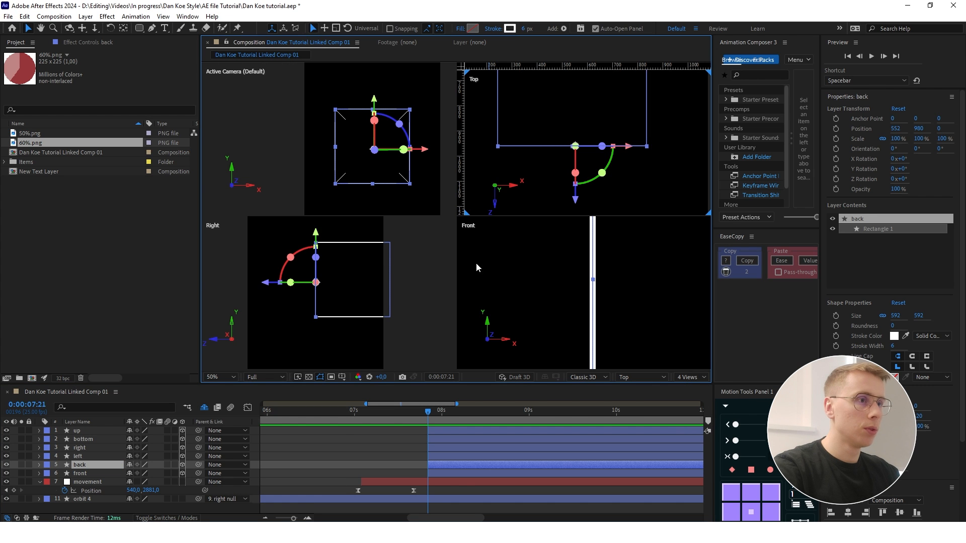
{"action": "left_click_drag", "start_coordinate": [610, 210], "coordinate": [611, 177]}
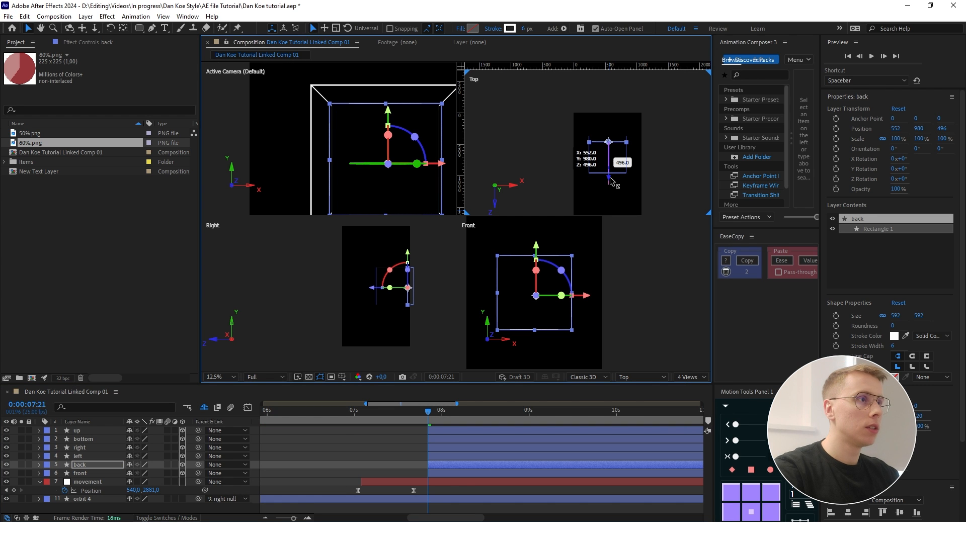
{"action": "scroll", "coordinate": [604, 188], "scroll_direction": "up", "scroll_amount": 4}
{"action": "scroll", "coordinate": [592, 148], "scroll_direction": "up", "scroll_amount": 1}
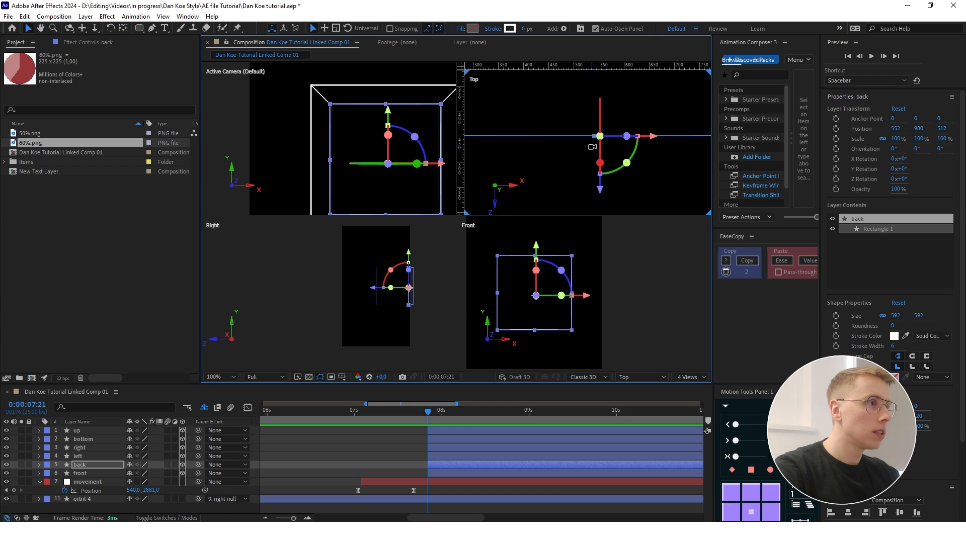
{"action": "scroll", "coordinate": [611, 181], "scroll_direction": "down", "scroll_amount": 1}
{"action": "left_click_drag", "start_coordinate": [606, 205], "coordinate": [606, 191]}
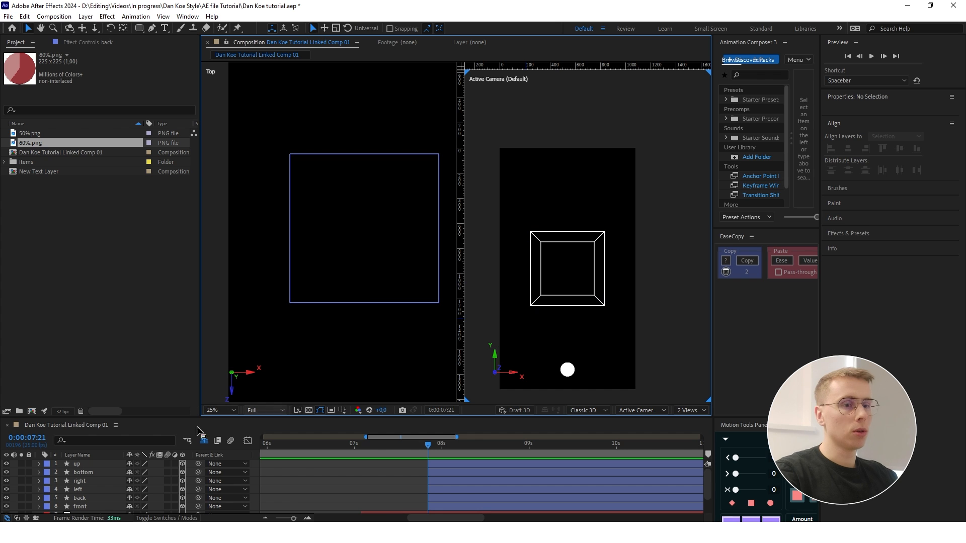
- Rename the up layer as top, move the bottom layer's anchor point to its lower edge and set its X Rotation to -90°
{"action": "left_click", "coordinate": [89, 463]}
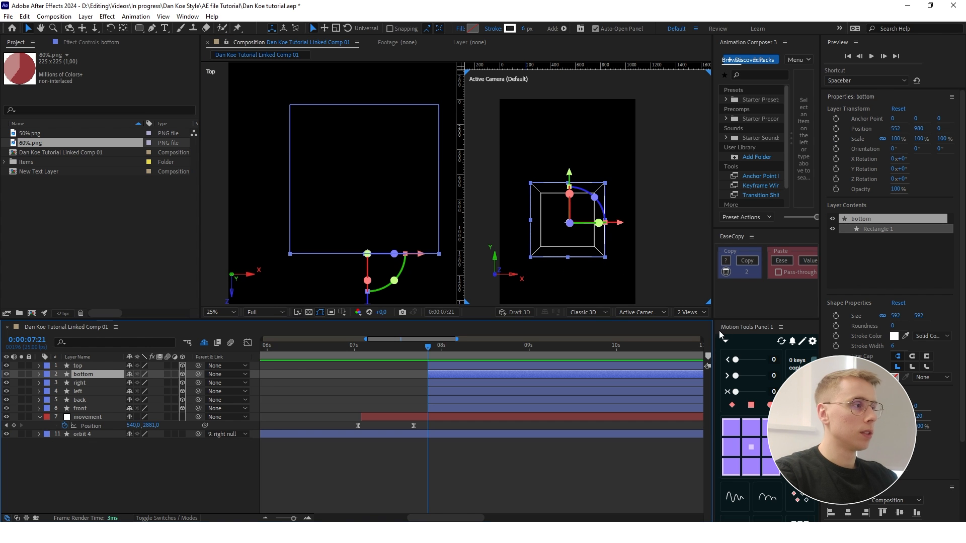
{"action": "left_click", "coordinate": [753, 470]}
{"action": "key", "text": "r"}
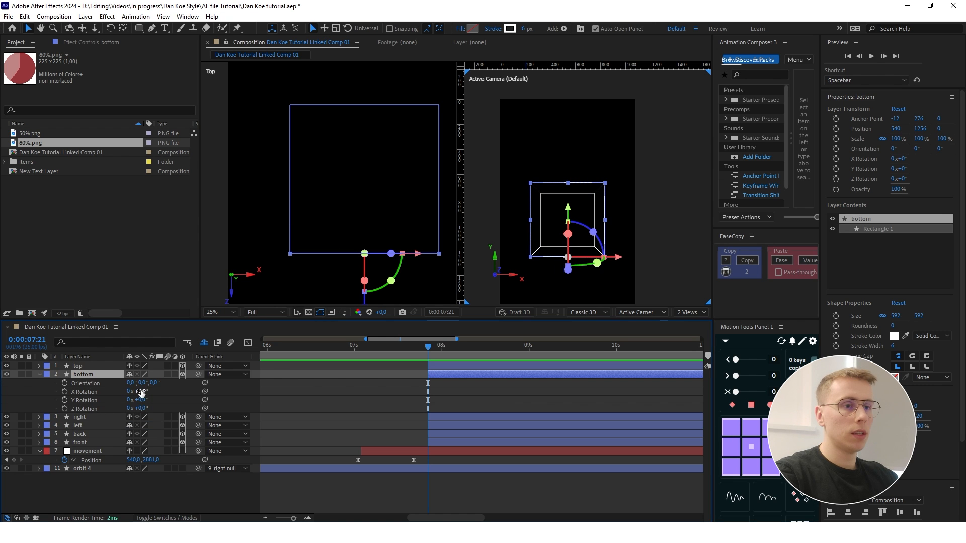
{"action": "type", "text": "-90"}
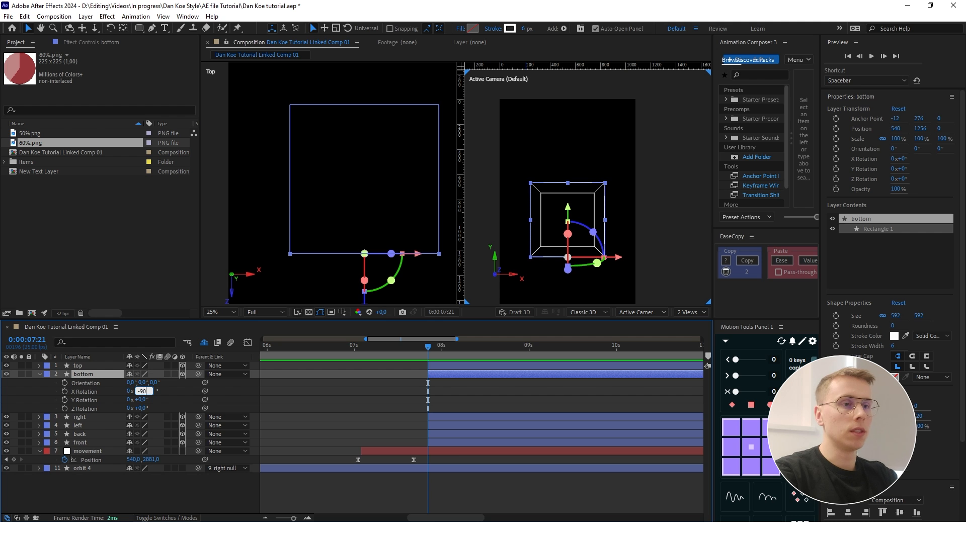
{"action": "key", "text": "Return"}
{"action": "left_click", "coordinate": [579, 259]}
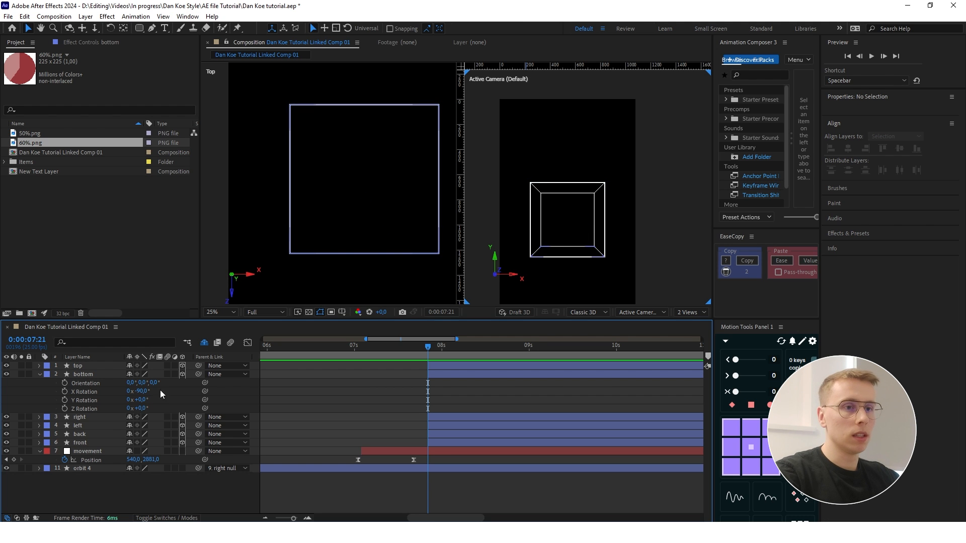
- Replace the existing top layer with a duplicate of the rotated bottom layer, renamed top
{"action": "left_click", "coordinate": [94, 366]}
{"action": "key", "text": "Delete"}
{"action": "left_click", "coordinate": [82, 366]}
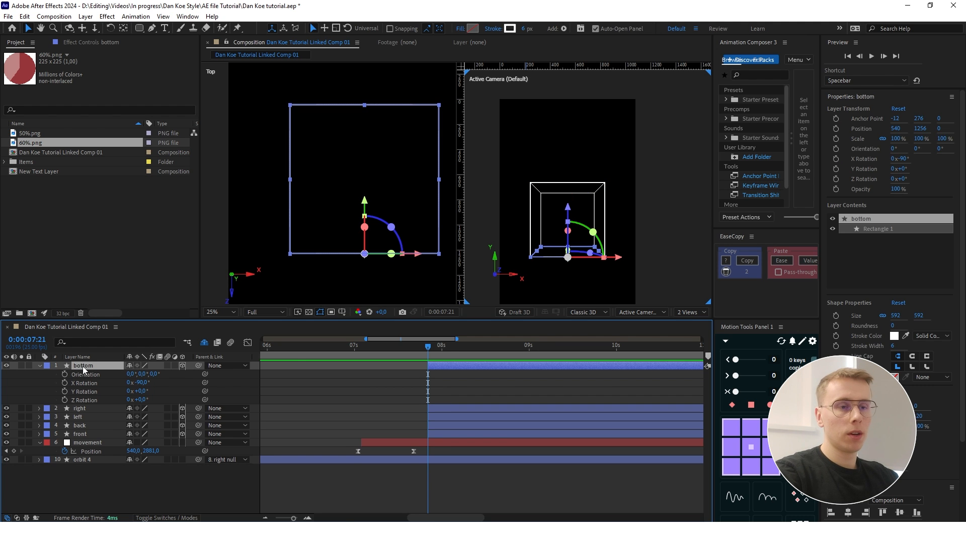
{"action": "key", "text": "ctrl+d"}
{"action": "left_click", "coordinate": [165, 516]}
{"action": "key", "text": "Return"}
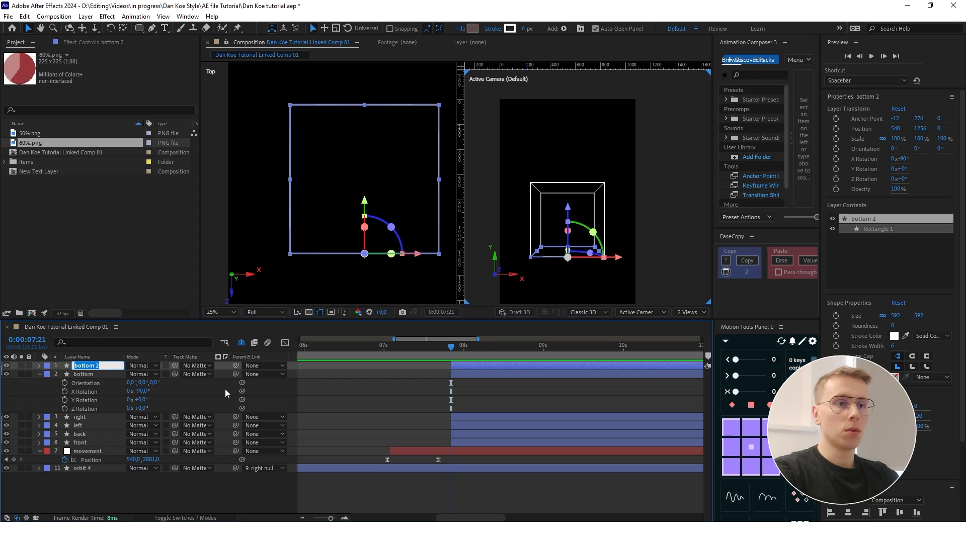
{"action": "type", "text": "top"}
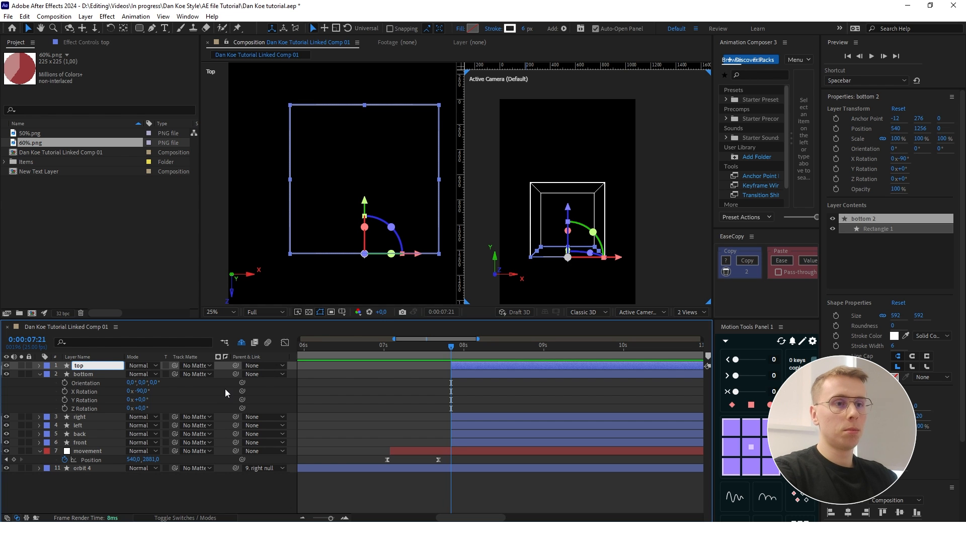
{"action": "key", "text": "Return"}
- Raise the top layer along Y and display four views of the composition for precise alignment
{"action": "key", "text": "p"}
{"action": "left_click_drag", "start_coordinate": [151, 375], "coordinate": [507, 250]}
{"action": "left_click", "coordinate": [692, 314]}
{"action": "left_click", "coordinate": [701, 345]}
{"action": "left_click", "coordinate": [642, 312]}
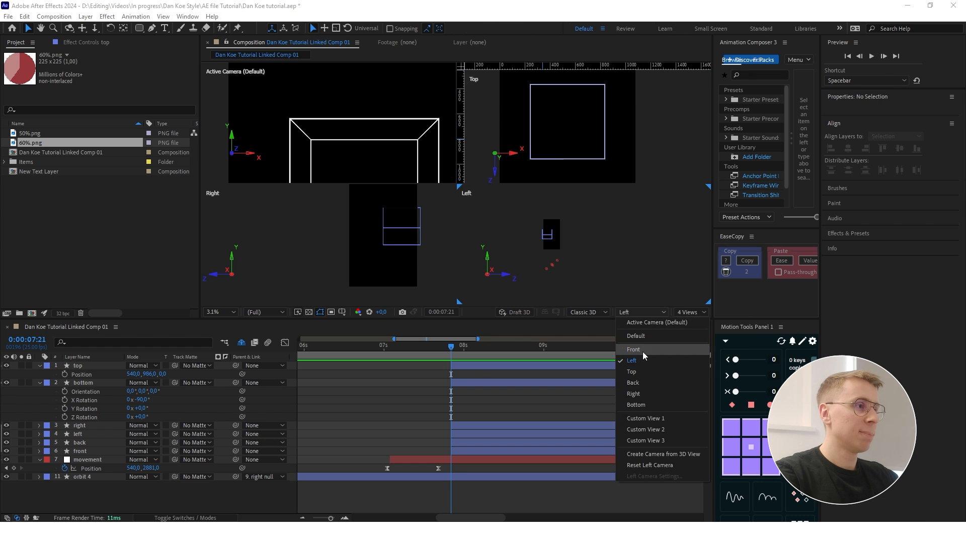
{"action": "left_click", "coordinate": [642, 351]}
- Align the top layer with the front square's upper edge at Y position 664, then restore two views and collapse the layer properties
{"action": "scroll", "coordinate": [566, 239], "scroll_direction": "up", "scroll_amount": 2}
{"action": "scroll", "coordinate": [568, 239], "scroll_direction": "up", "scroll_amount": 2}
{"action": "left_click", "coordinate": [557, 253]}
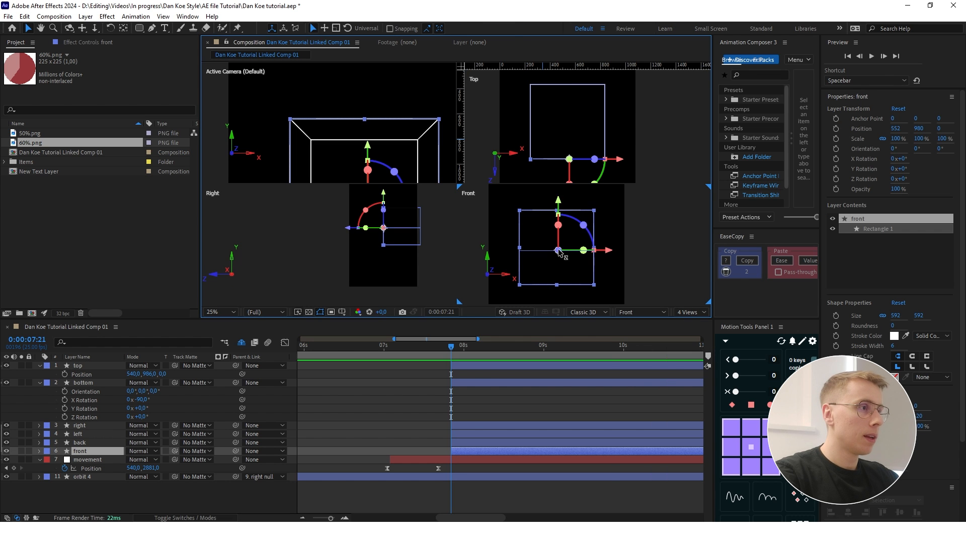
{"action": "scroll", "coordinate": [557, 253], "scroll_direction": "up", "scroll_amount": 2}
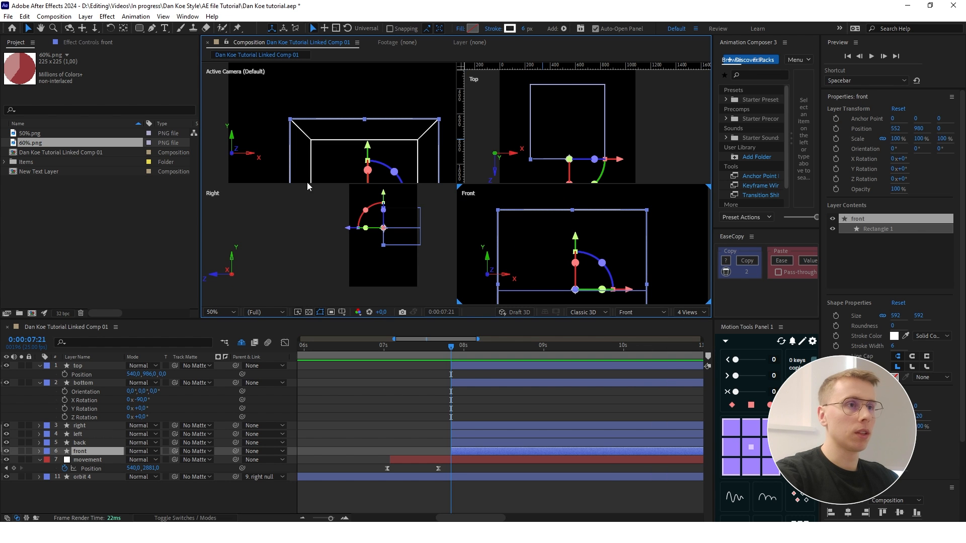
{"action": "left_click", "coordinate": [213, 86]}
{"action": "key", "text": "grave"}
{"action": "scroll", "coordinate": [645, 339], "scroll_direction": "down", "scroll_amount": 1}
{"action": "scroll", "coordinate": [711, 390], "scroll_direction": "up", "scroll_amount": 1}
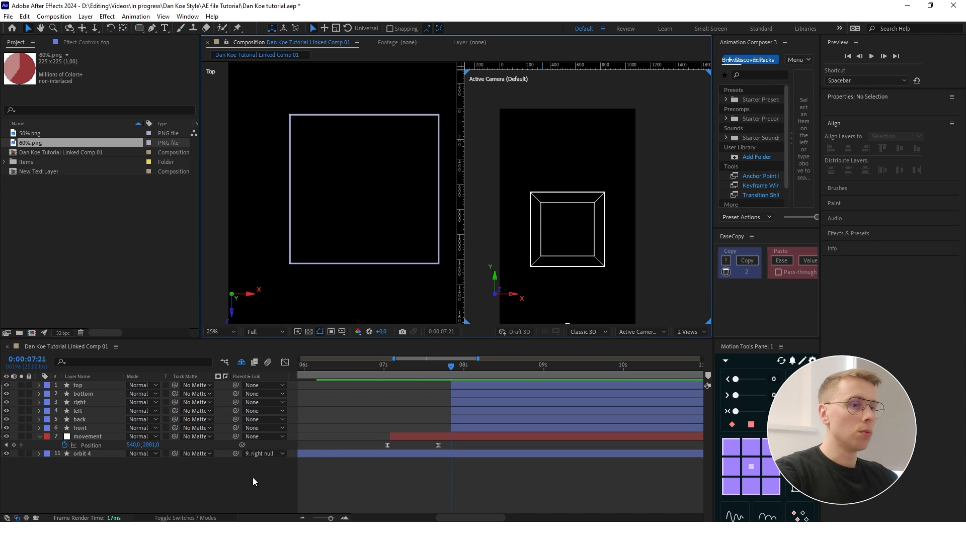
- Display four views and change the Right view to Left to examine the cube from the side
{"action": "scroll", "coordinate": [381, 190], "scroll_direction": "down", "scroll_amount": 3}
{"action": "left_click", "coordinate": [691, 332]}
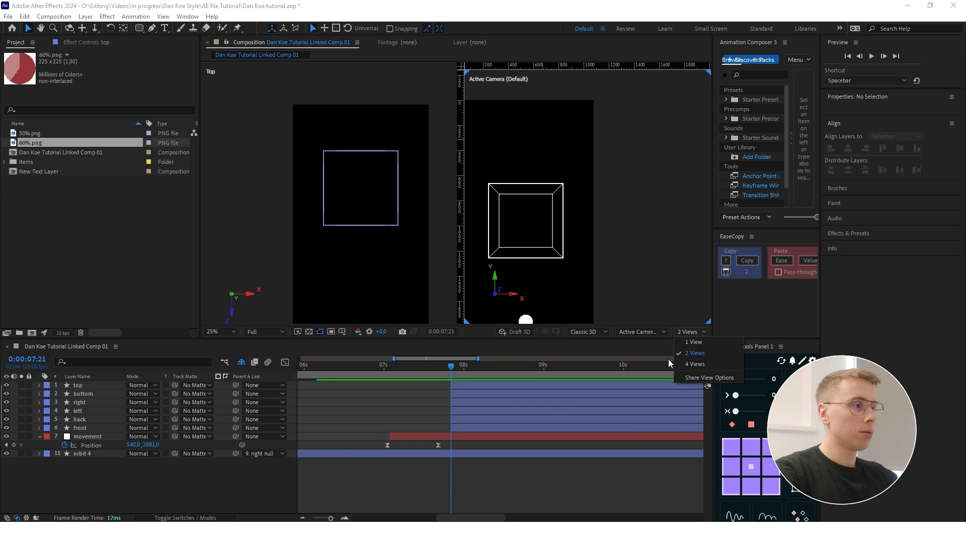
{"action": "left_click", "coordinate": [692, 365]}
{"action": "scroll", "coordinate": [506, 226], "scroll_direction": "down", "scroll_amount": 2}
{"action": "left_click", "coordinate": [228, 204]}
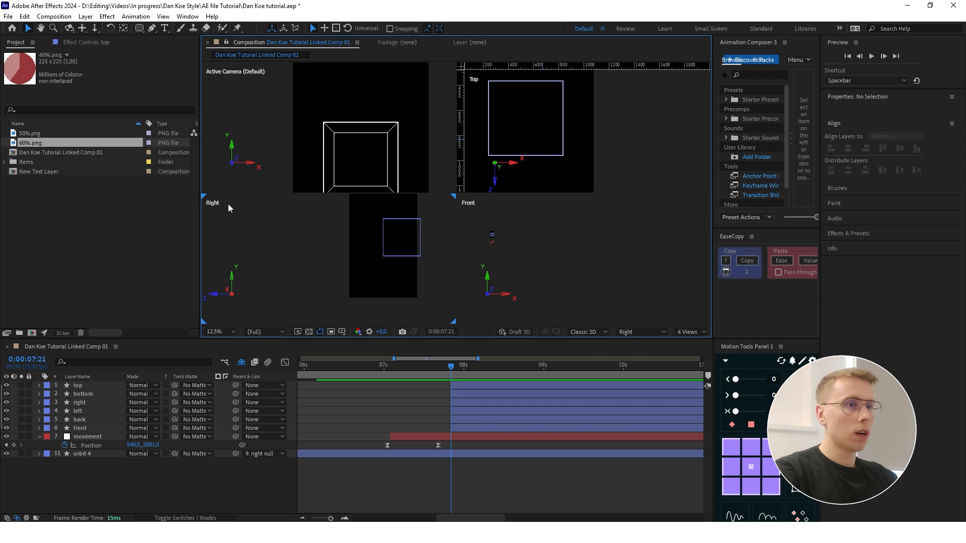
{"action": "left_click", "coordinate": [584, 332]}
{"action": "left_click", "coordinate": [633, 333]}
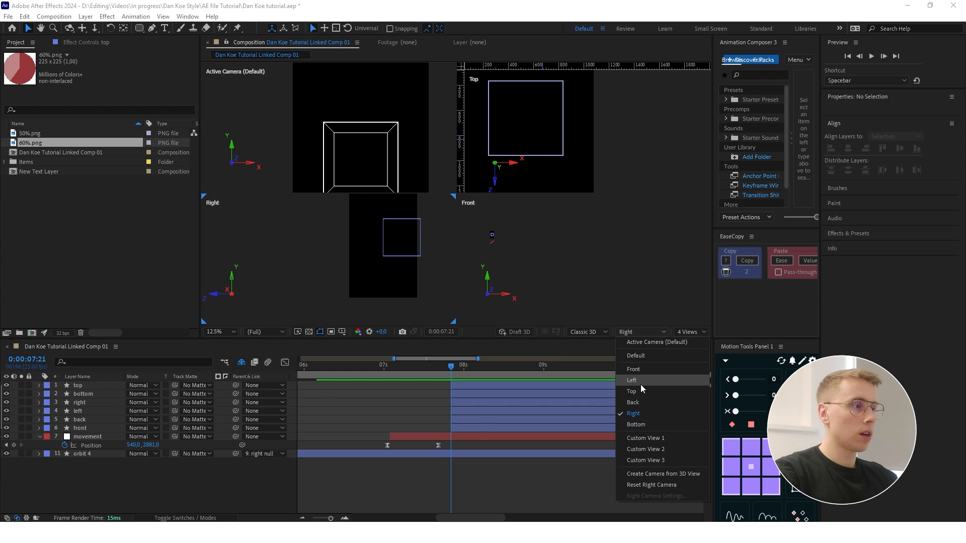
{"action": "left_click", "coordinate": [641, 384]}
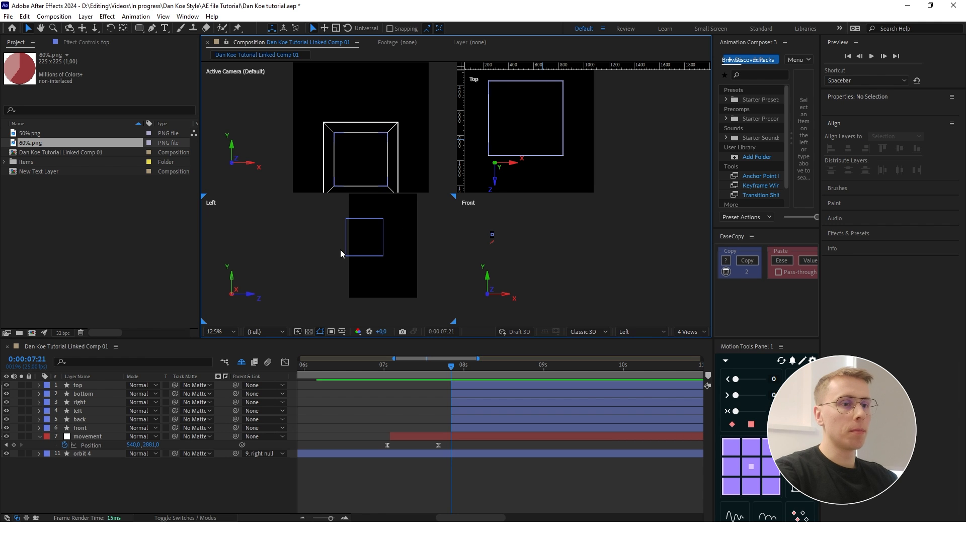
- Create a null object and parent the six cube side layers to it
{"action": "right_click", "coordinate": [116, 481]}
{"action": "mouse_move", "coordinate": [151, 359]}
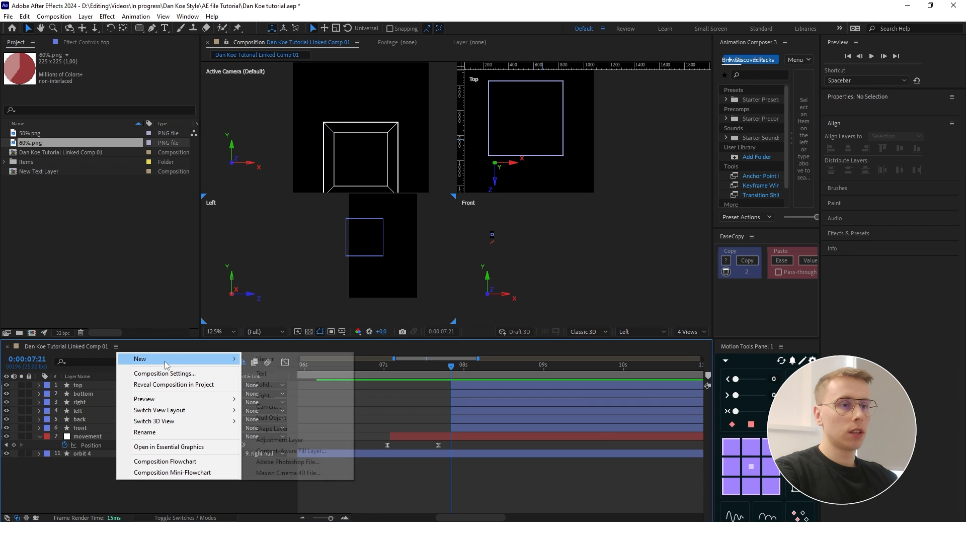
{"action": "left_click", "coordinate": [288, 419]}
{"action": "left_click", "coordinate": [80, 394]}
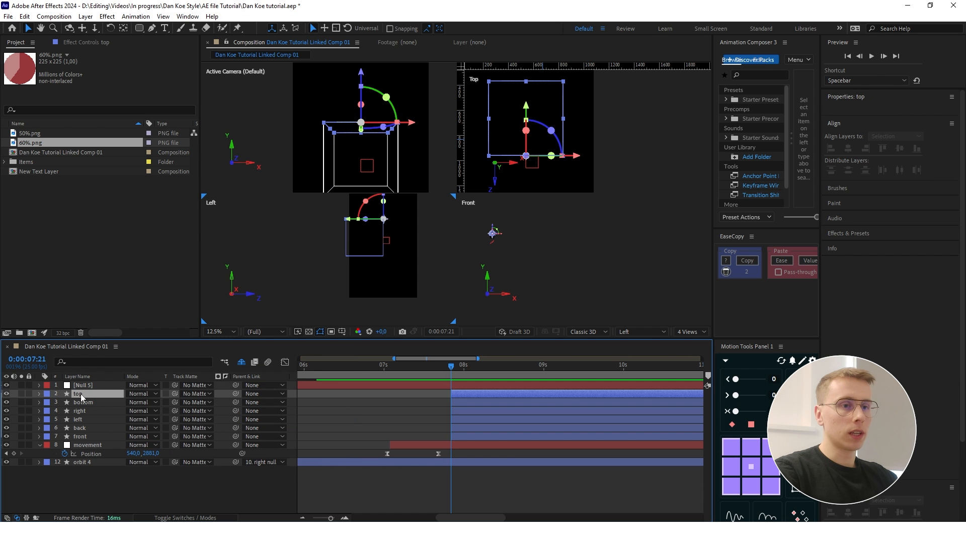
{"action": "left_click", "coordinate": [83, 437], "text": "shift"}
{"action": "left_click_drag", "start_coordinate": [234, 393], "coordinate": [102, 385]}
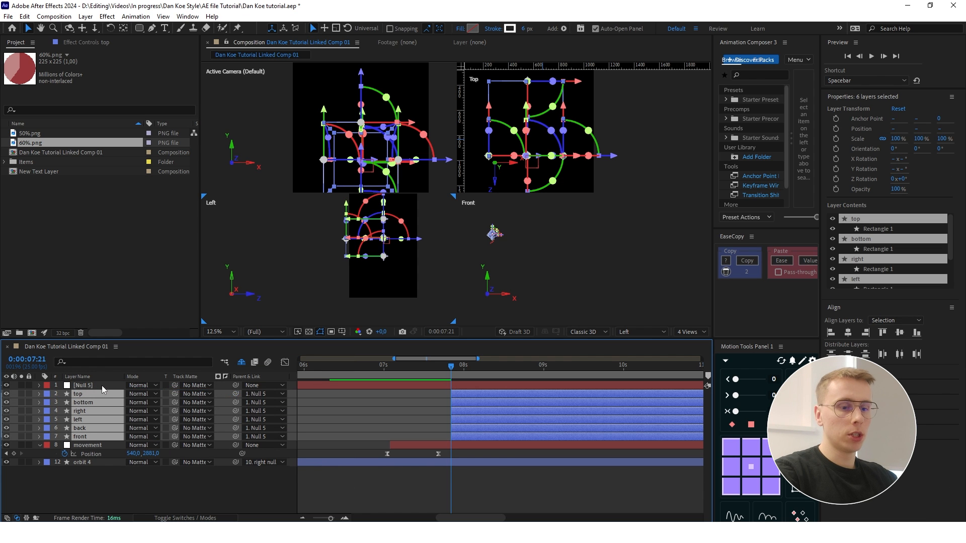
- Make the null object a 3D layer and move it to 590, 1010, -296
{"action": "left_click", "coordinate": [102, 386]}
{"action": "key", "text": "p"}
{"action": "left_click", "coordinate": [216, 518]}
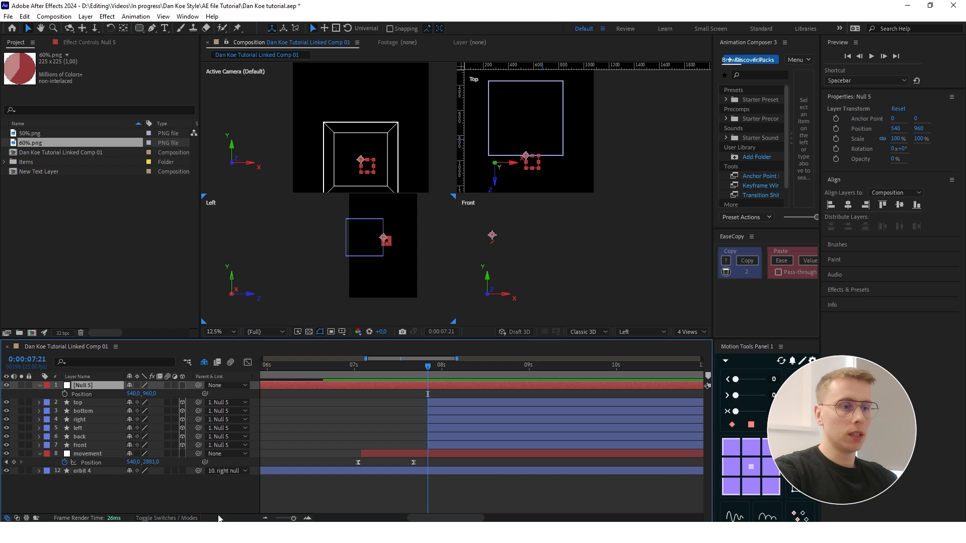
{"action": "left_click", "coordinate": [181, 385]}
{"action": "left_click_drag", "start_coordinate": [412, 239], "coordinate": [427, 253]}
{"action": "left_click_drag", "start_coordinate": [427, 253], "coordinate": [428, 254]}
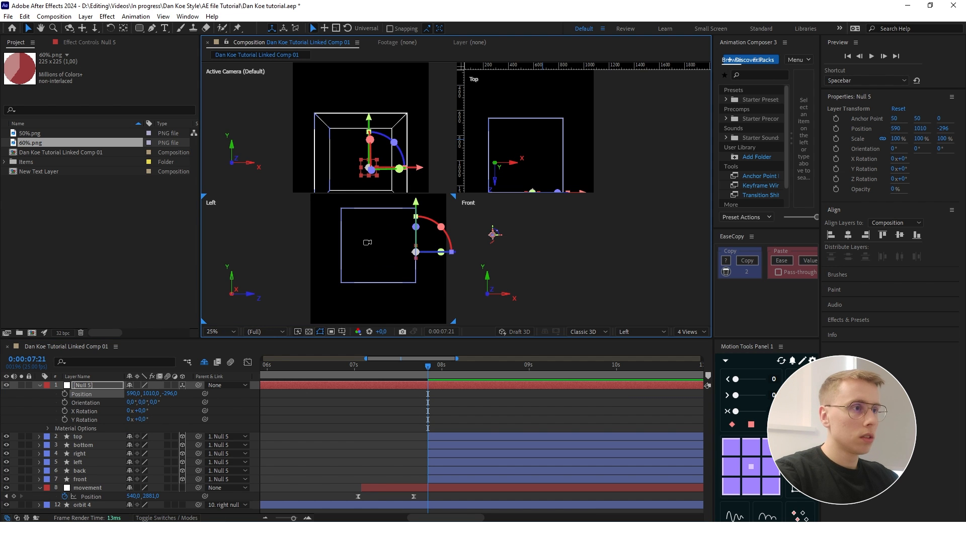
{"action": "scroll", "coordinate": [365, 121], "scroll_direction": "down", "scroll_amount": 2}
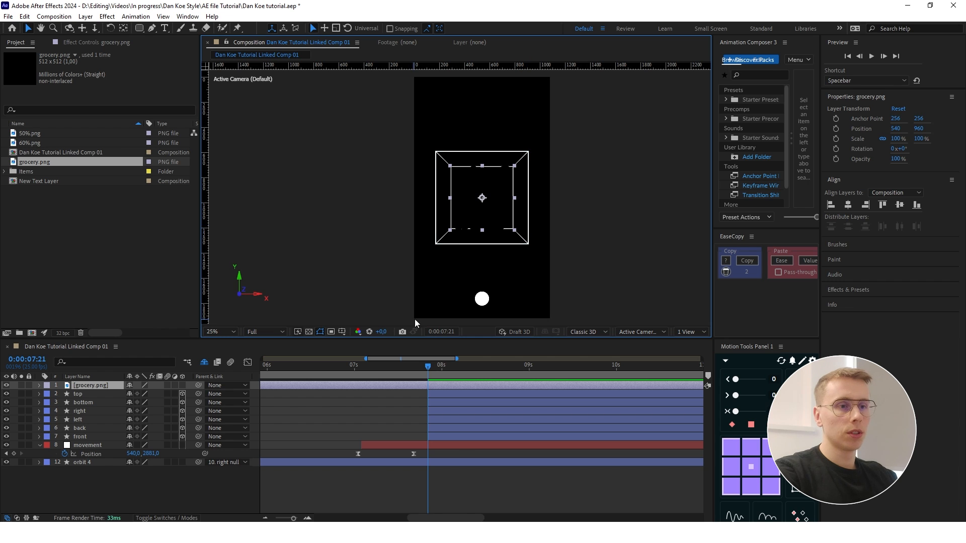
- Trim the start of the grocery.png layer to 0:00:07:21, matching the cube side layers
{"action": "scroll", "coordinate": [415, 407], "scroll_direction": "down", "scroll_amount": 1}
{"action": "scroll", "coordinate": [357, 407], "scroll_direction": "down", "scroll_amount": 3}
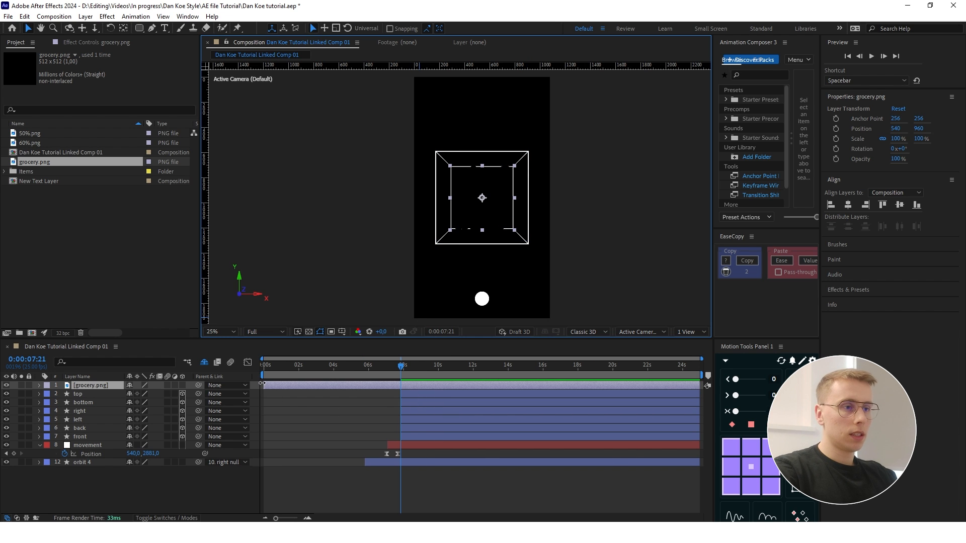
{"action": "scroll", "coordinate": [413, 442], "scroll_direction": "up", "scroll_amount": 2}
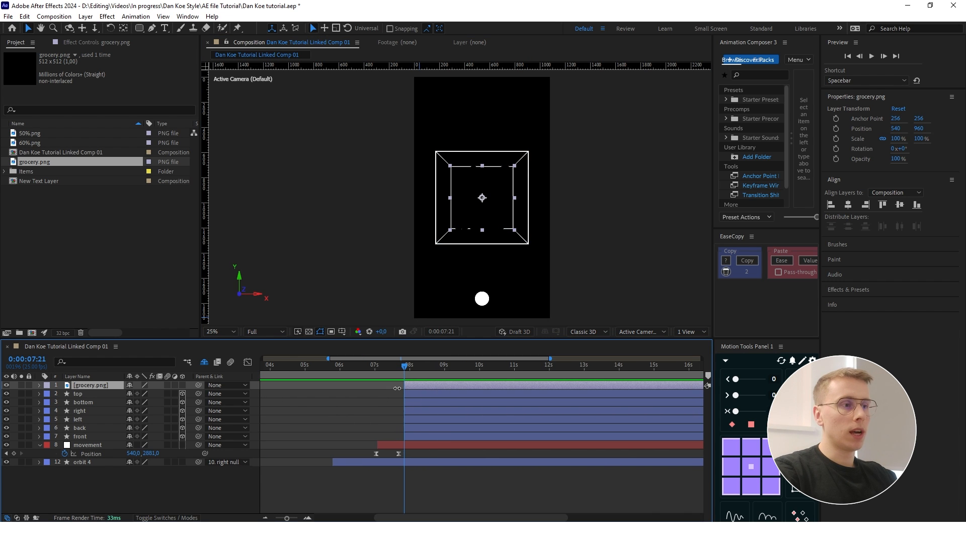
- Apply Change to Color to grocery.png from black (000000) to white, changing Hue, Lightness & Saturation
{"action": "key", "text": "ctrl+space"}
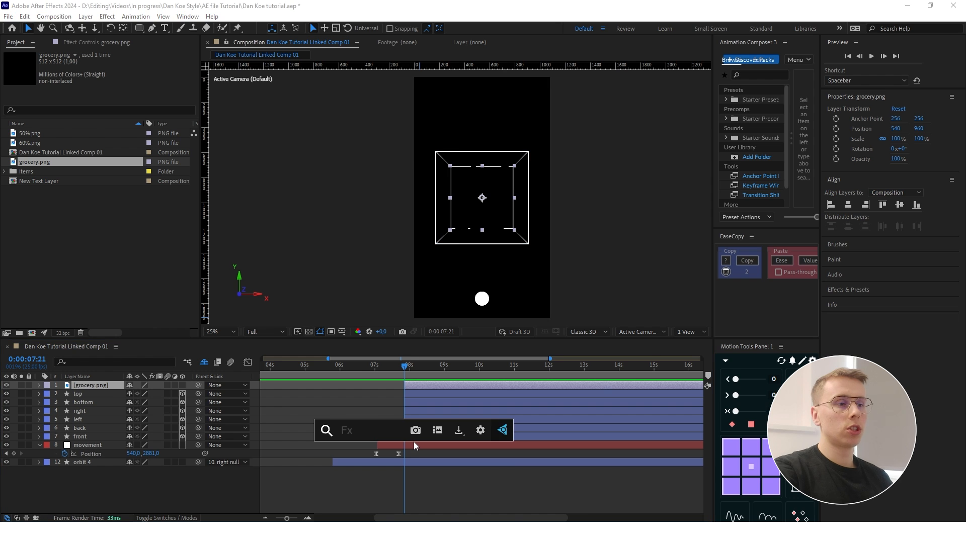
{"action": "type", "text": "change"}
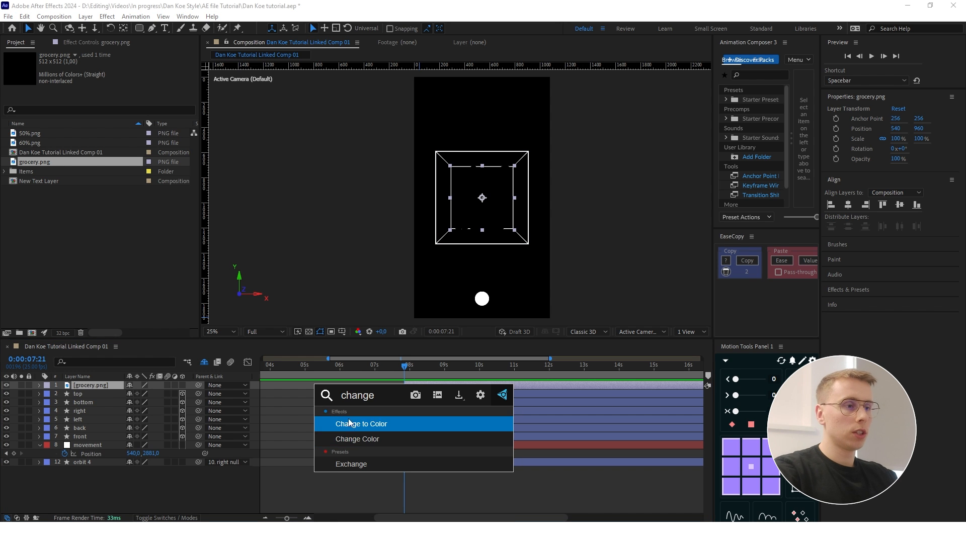
{"action": "key", "text": "Return"}
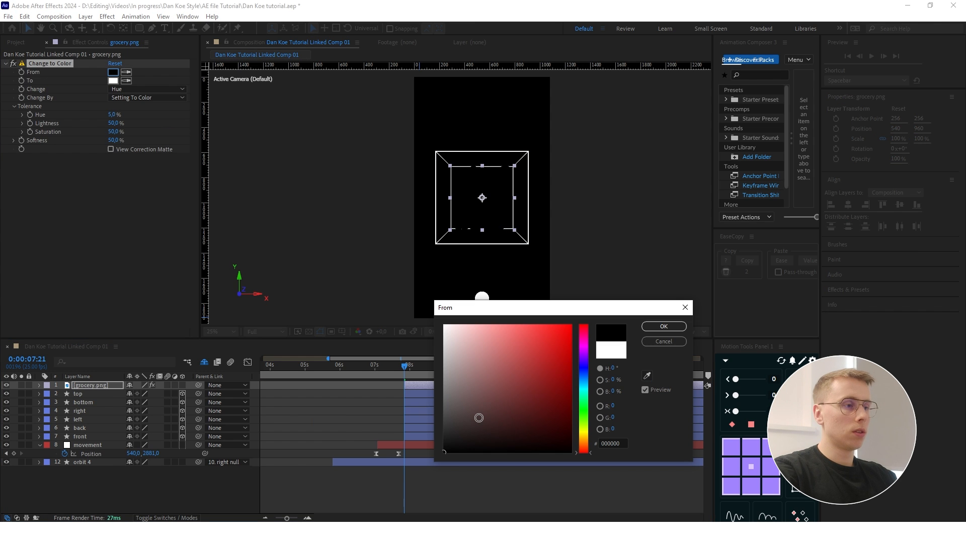
{"action": "left_click", "coordinate": [664, 326]}
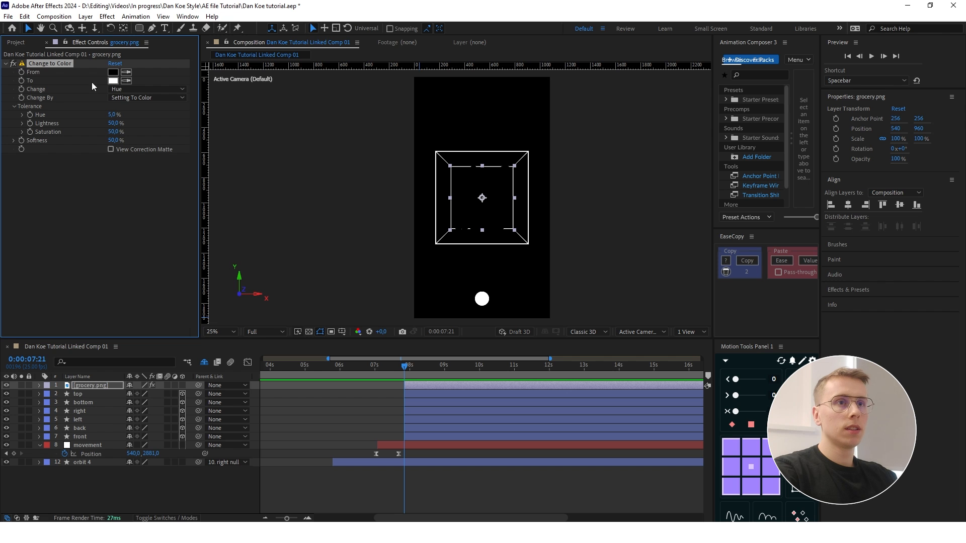
{"action": "left_click", "coordinate": [147, 89]}
{"action": "left_click", "coordinate": [160, 132]}
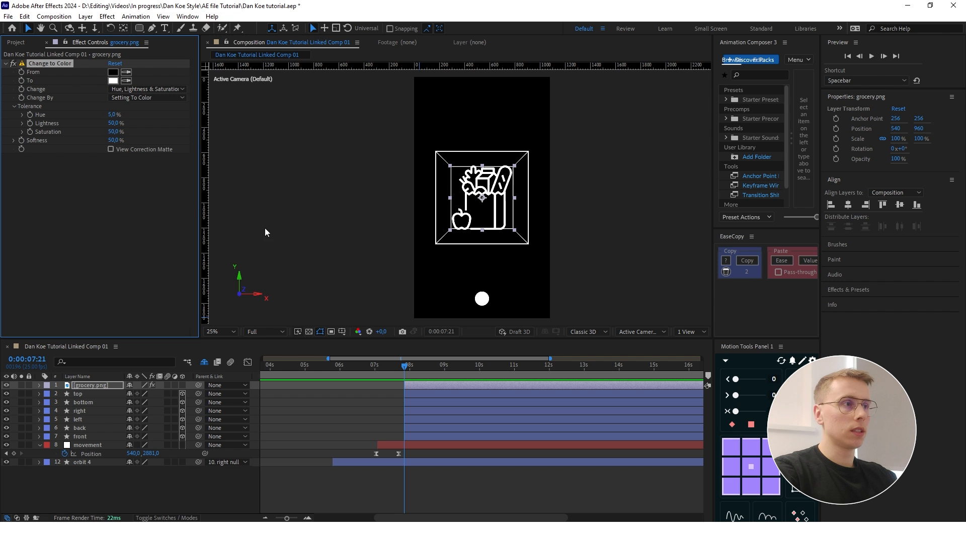
{"action": "left_click", "coordinate": [189, 492]}
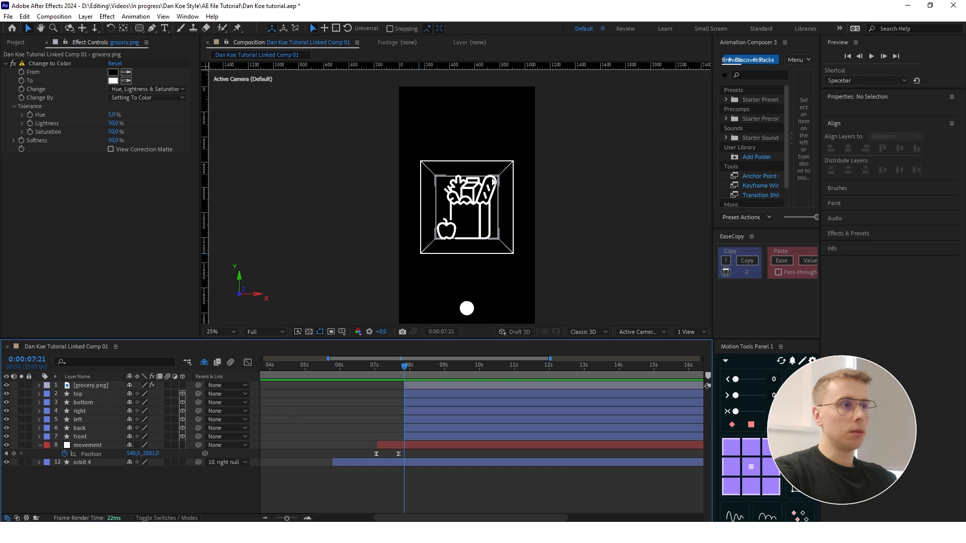
{"action": "left_click", "coordinate": [78, 393]}
{"action": "left_click", "coordinate": [80, 437], "text": "shift"}
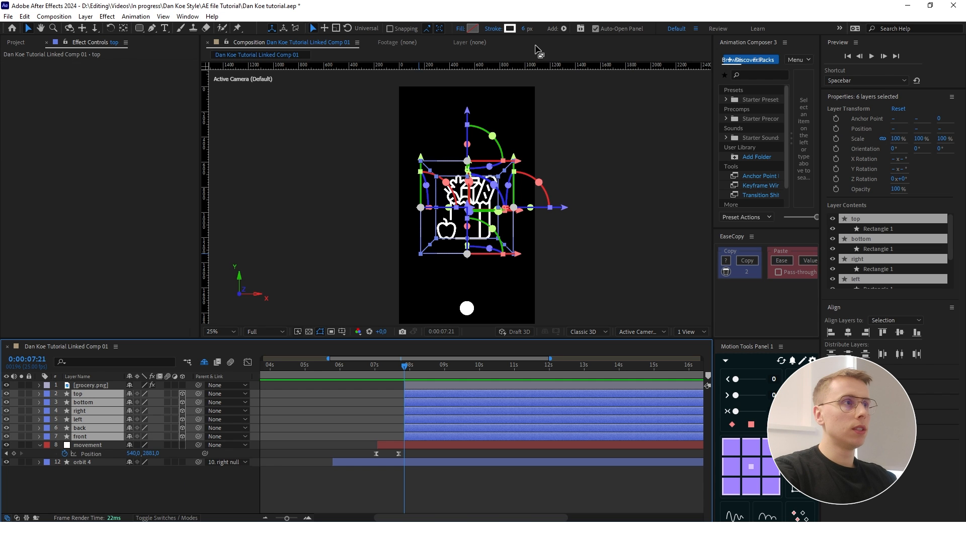
{"action": "left_click", "coordinate": [306, 411]}
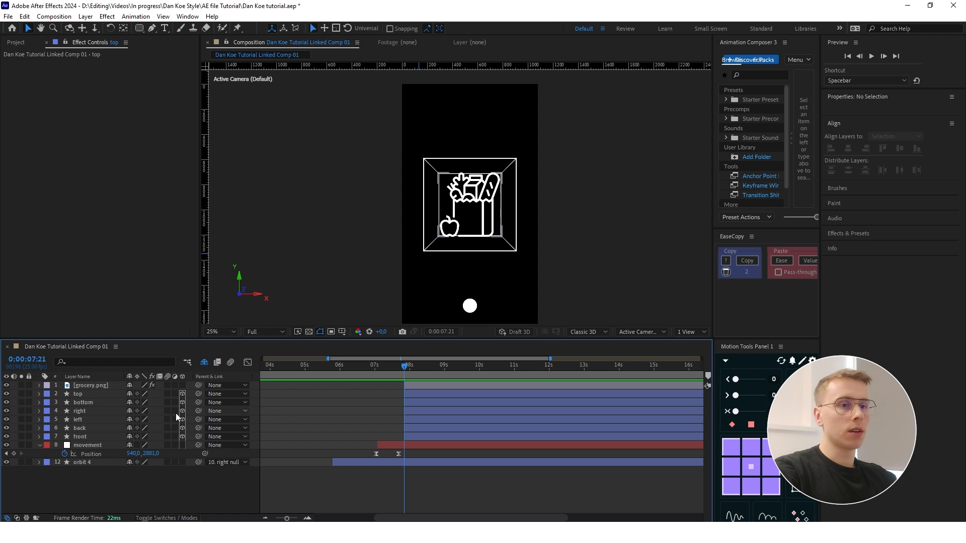
- Set the stroke width of all six cube side layers, from top to front, to 10 px
{"action": "left_click", "coordinate": [90, 394]}
{"action": "left_click", "coordinate": [82, 437], "text": "shift"}
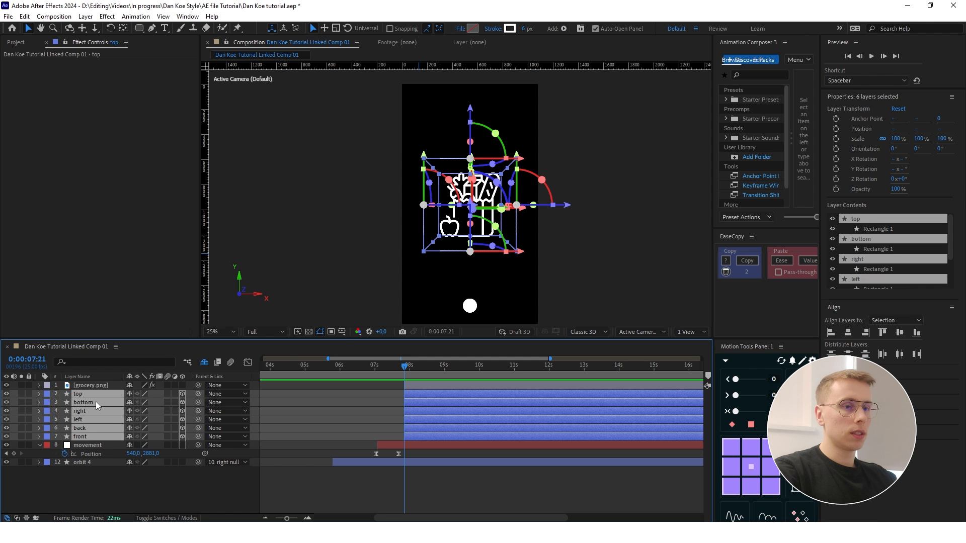
{"action": "left_click", "coordinate": [525, 29]}
{"action": "type", "text": "10"}
{"action": "key", "text": "Return"}
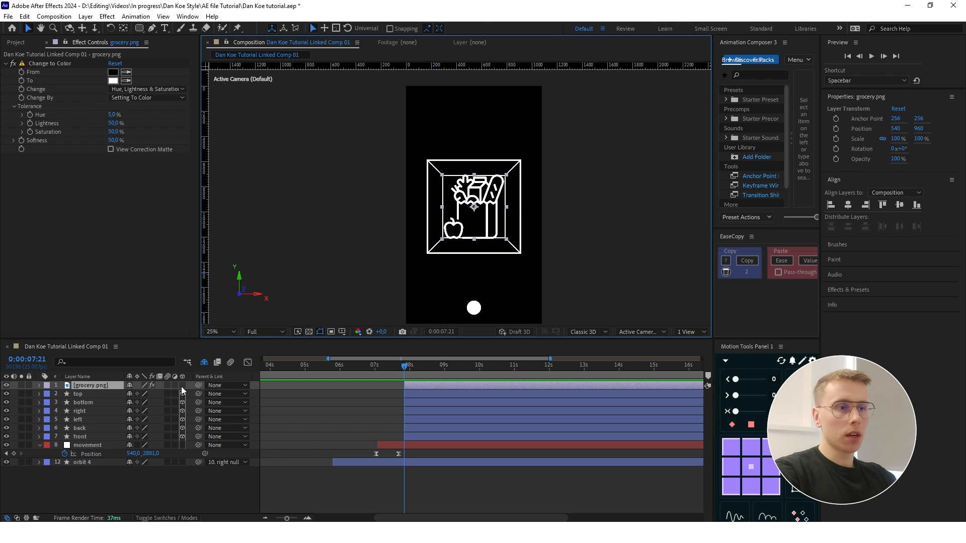
- Make grocery.png a 3D layer and scale it down to fit inside the cube's back square
{"action": "left_click", "coordinate": [182, 385]}
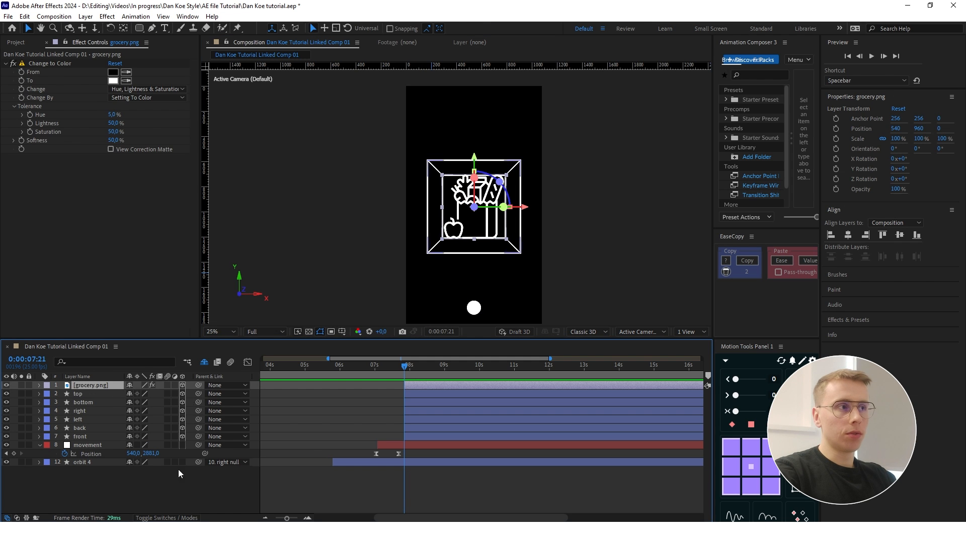
{"action": "key", "text": "s"}
{"action": "left_click_drag", "start_coordinate": [139, 394], "coordinate": [125, 394]}
{"action": "left_click", "coordinate": [690, 332]}
{"action": "left_click", "coordinate": [694, 312]}
{"action": "key", "text": "f"}
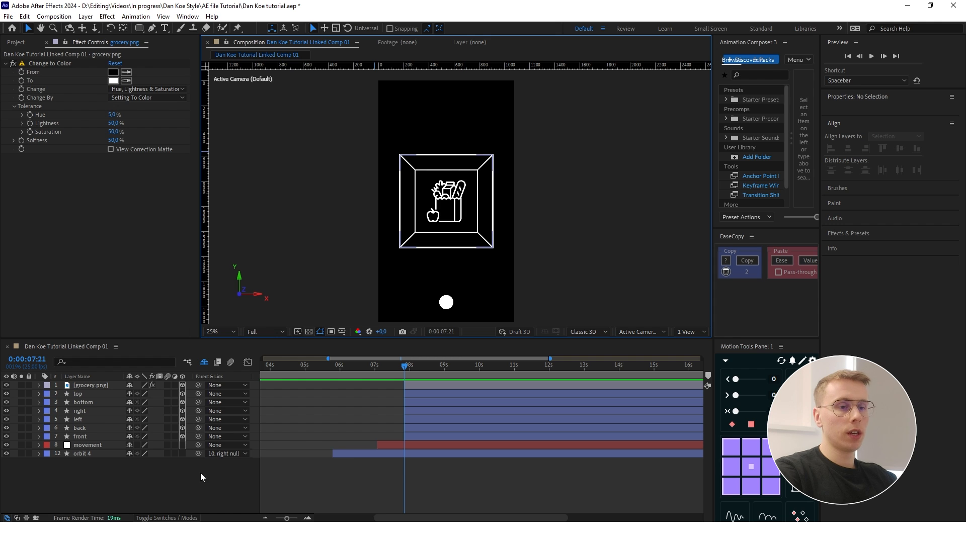
- Create a null object and trim its start to 0:00:07:21, matching the cube side layers
{"action": "right_click", "coordinate": [117, 491]}
{"action": "mouse_move", "coordinate": [151, 361]}
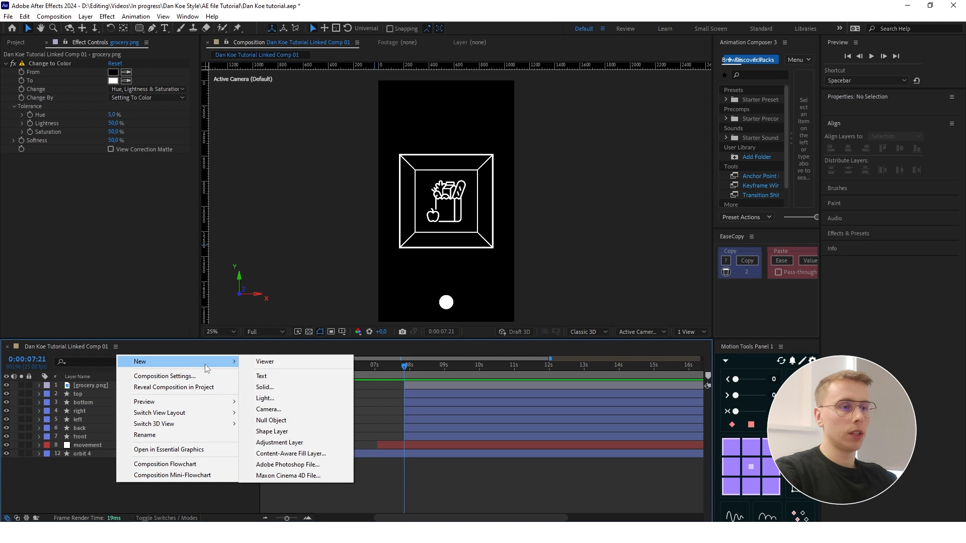
{"action": "left_click", "coordinate": [286, 421]}
{"action": "left_click_drag", "start_coordinate": [392, 384], "coordinate": [405, 385]}
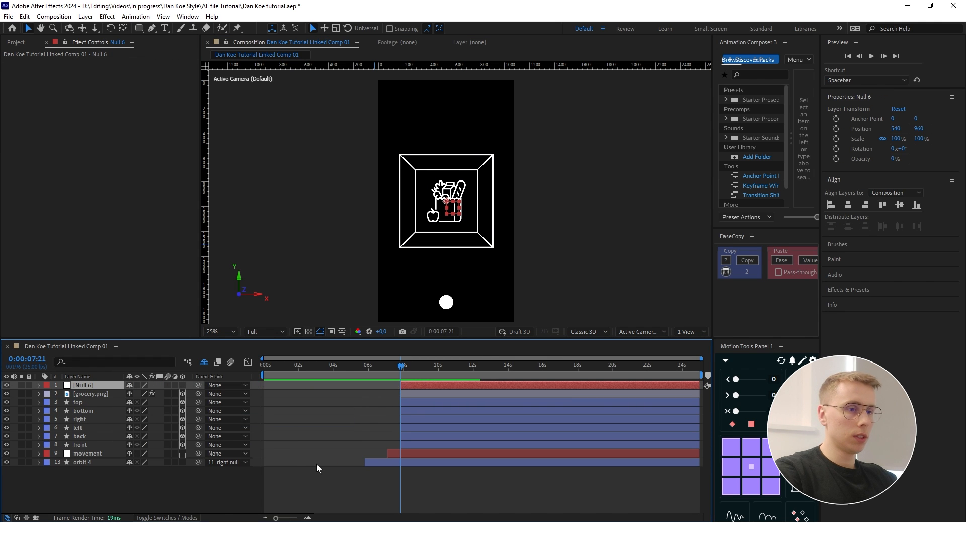
{"action": "left_click", "coordinate": [316, 466]}
{"action": "key", "text": "="}
- Parent grocery.png and all six cube side layers, from top to front, to Null 6
{"action": "left_click", "coordinate": [86, 394]}
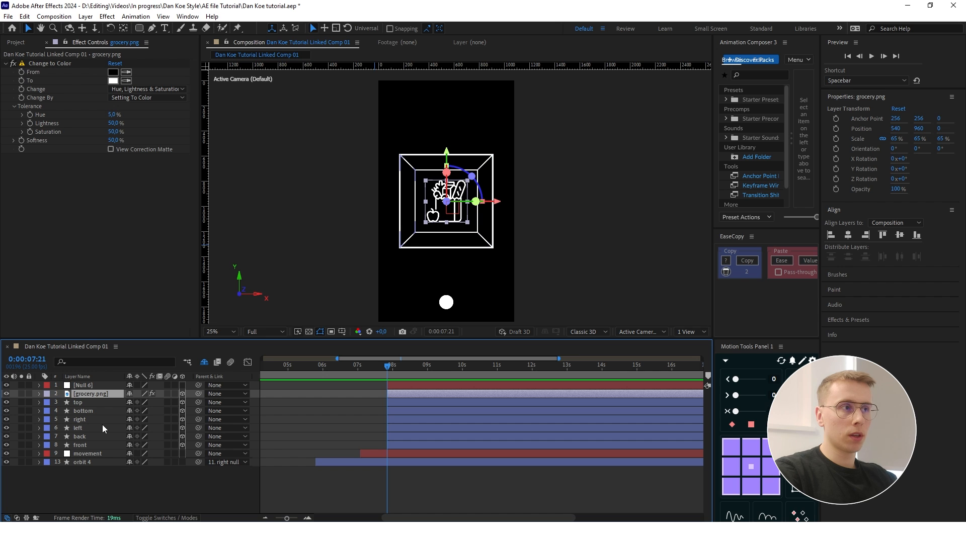
{"action": "left_click", "coordinate": [86, 443], "text": "shift"}
{"action": "left_click_drag", "start_coordinate": [198, 444], "coordinate": [104, 384]}
{"action": "left_click", "coordinate": [151, 503]}
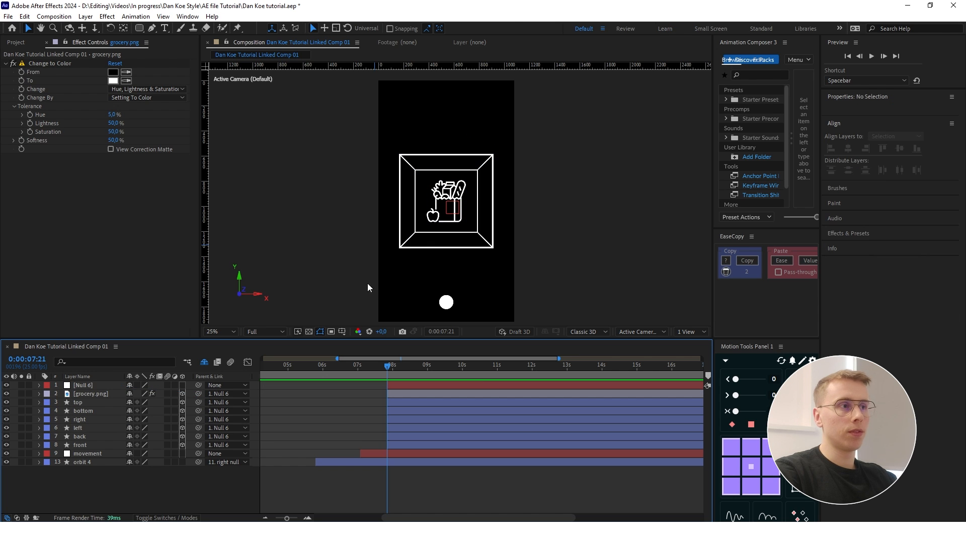
- Make Null 6 a 3D layer and animate its Y Rotation from 0° at 0:00:07:21 to -20°
{"action": "left_click", "coordinate": [182, 384]}
{"action": "mouse_move", "coordinate": [146, 411]}
{"action": "left_mouse_down"}
{"action": "mouse_move", "coordinate": [235, 408]}
{"action": "mouse_move", "coordinate": [77, 415]}
{"action": "mouse_move", "coordinate": [143, 411]}
{"action": "left_mouse_up"}
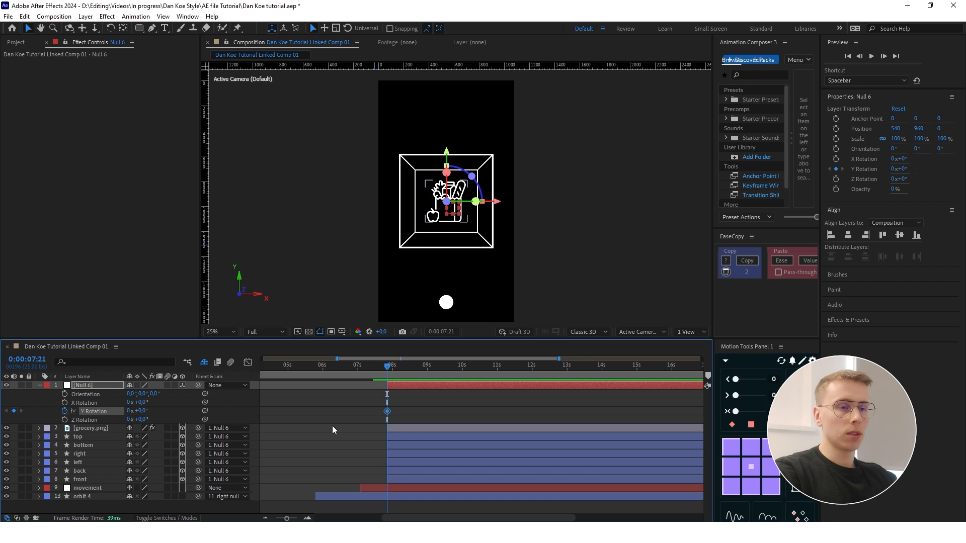
{"action": "key", "text": "End"}
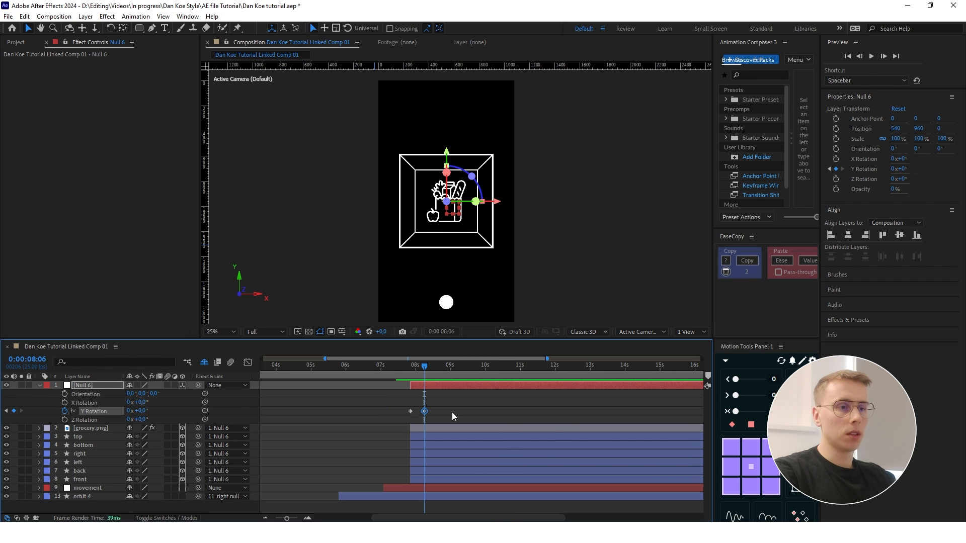
{"action": "left_click_drag", "start_coordinate": [143, 411], "coordinate": [133, 416]}
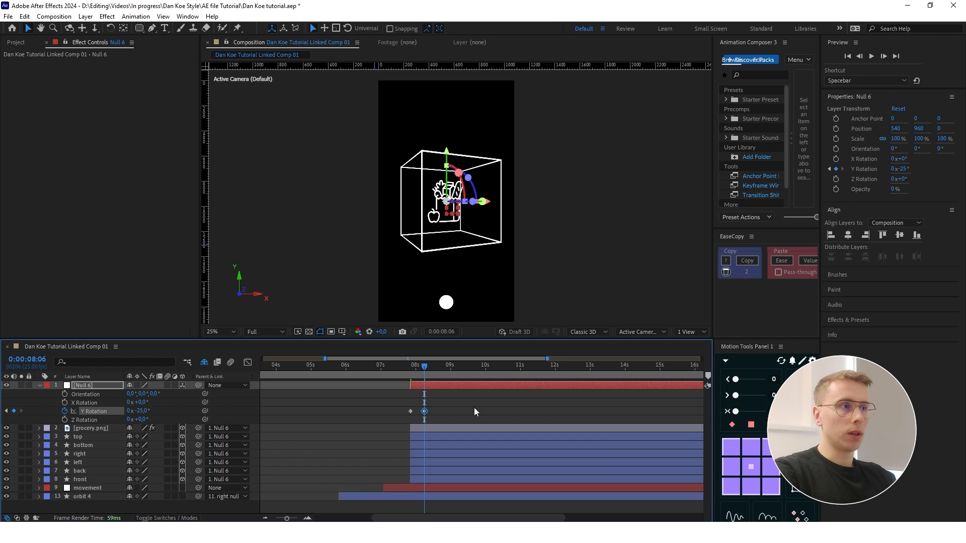
{"action": "left_click", "coordinate": [474, 408]}
{"action": "left_click", "coordinate": [147, 411]}
{"action": "type", "text": "-20"}
{"action": "key", "text": "Return"}
{"action": "left_click", "coordinate": [486, 412]}
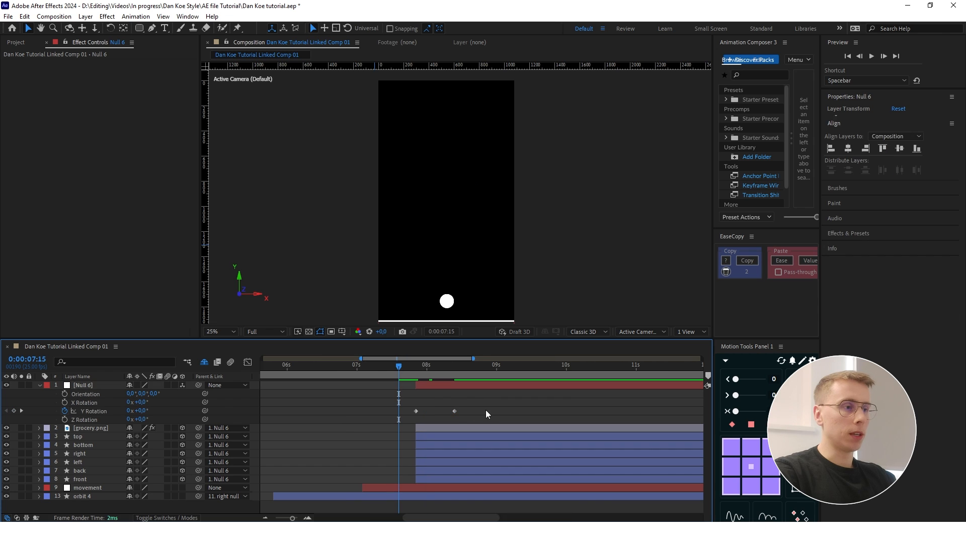
- Fade in grocery.png with Opacity keyframes from 0% at 0:00:07:21 to 100% a few frames on
{"action": "key", "text": "space"}
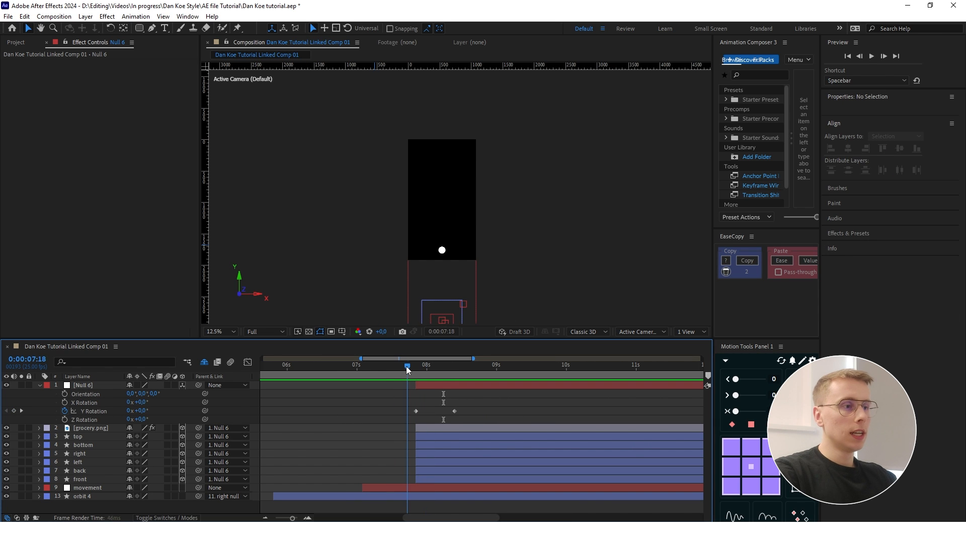
{"action": "mouse_move", "coordinate": [409, 370]}
{"action": "left_mouse_down"}
{"action": "mouse_move", "coordinate": [446, 371]}
{"action": "mouse_move", "coordinate": [417, 370]}
{"action": "left_mouse_up"}
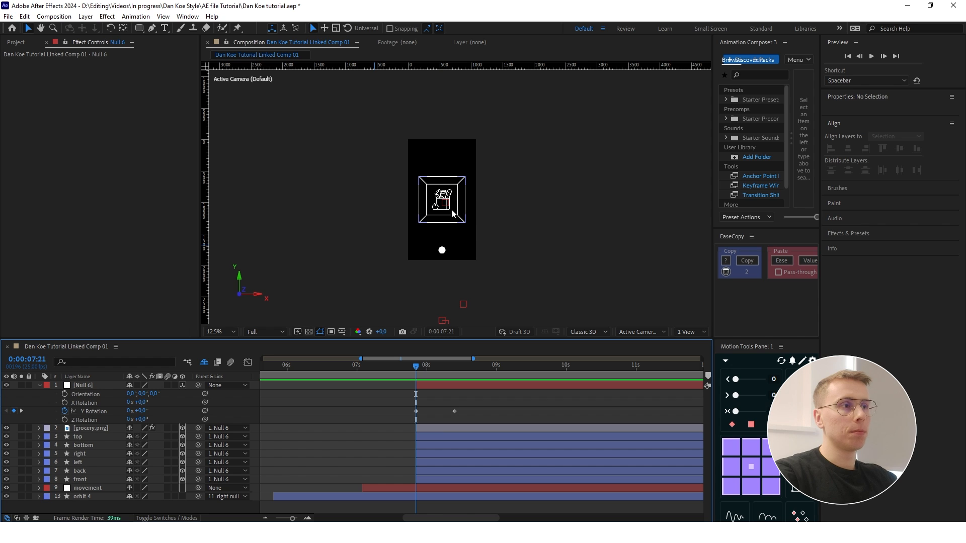
{"action": "left_click", "coordinate": [431, 428]}
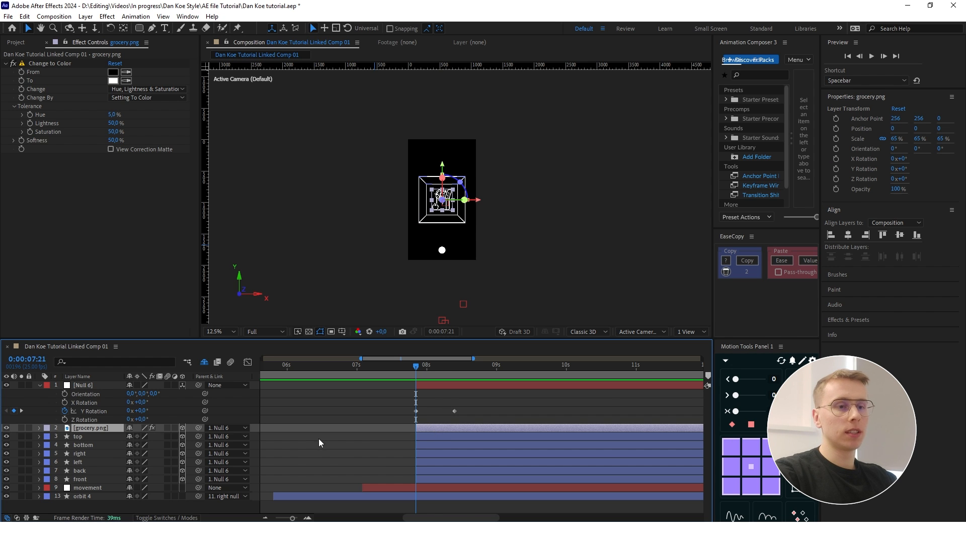
{"action": "key", "text": "alt+shift+t"}
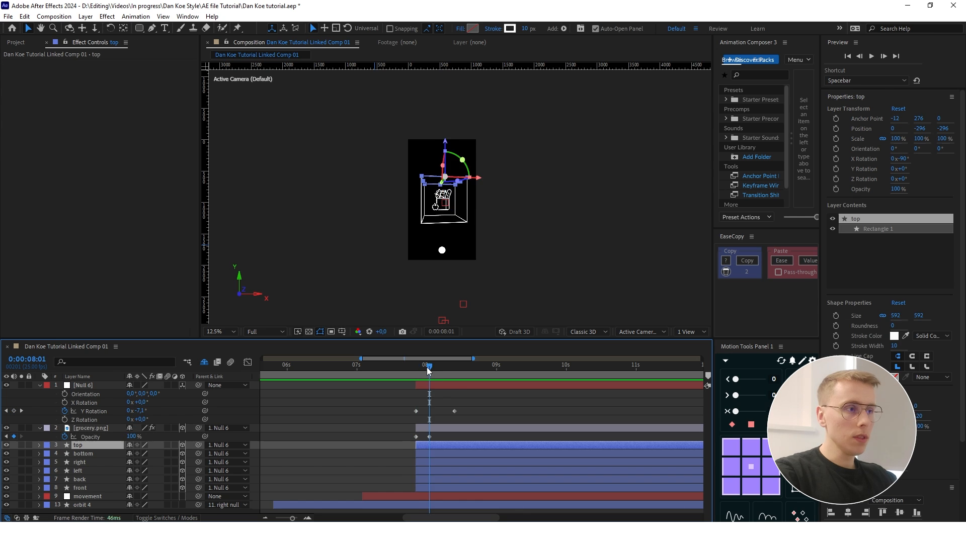
{"action": "left_click_drag", "start_coordinate": [426, 367], "coordinate": [417, 369]}
{"action": "scroll", "coordinate": [440, 197], "scroll_direction": "up", "scroll_amount": 1}
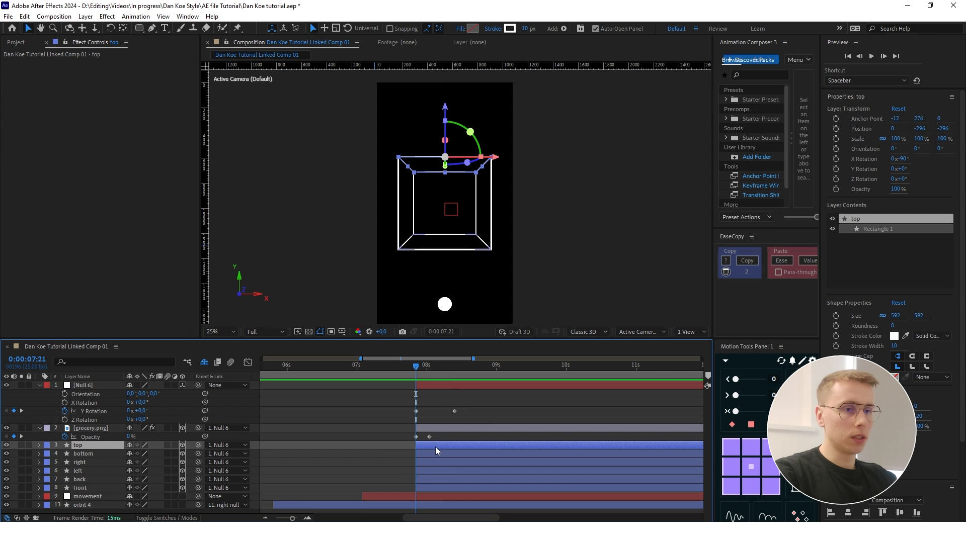
- Add Trim Paths to the contents of the top layer and expand its properties
{"action": "left_click", "coordinate": [40, 446]}
{"action": "left_click", "coordinate": [187, 415]}
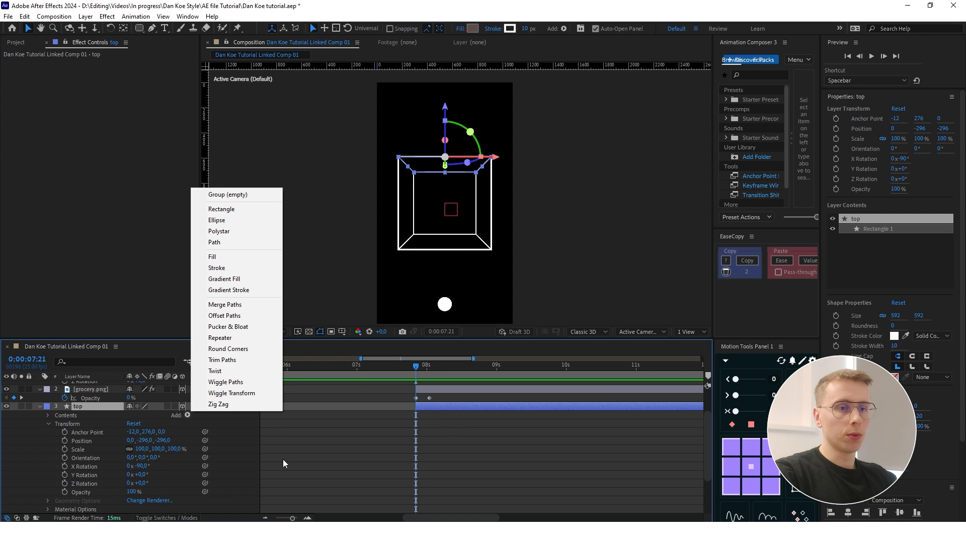
{"action": "left_click", "coordinate": [232, 362]}
{"action": "left_click", "coordinate": [57, 433]}
- Animate the top layer's Trim Paths End from 0% at 0:00:07:21 to 100% ten frames after
{"action": "left_click", "coordinate": [73, 449]}
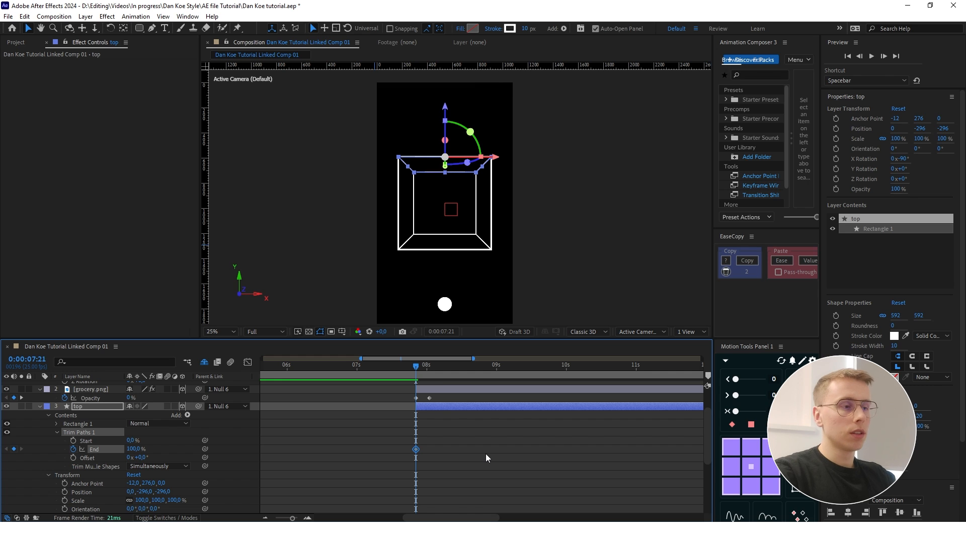
{"action": "key", "text": "shift+Page_Down"}
{"action": "left_click", "coordinate": [13, 449]}
{"action": "left_click_drag", "start_coordinate": [444, 371], "coordinate": [416, 371]}
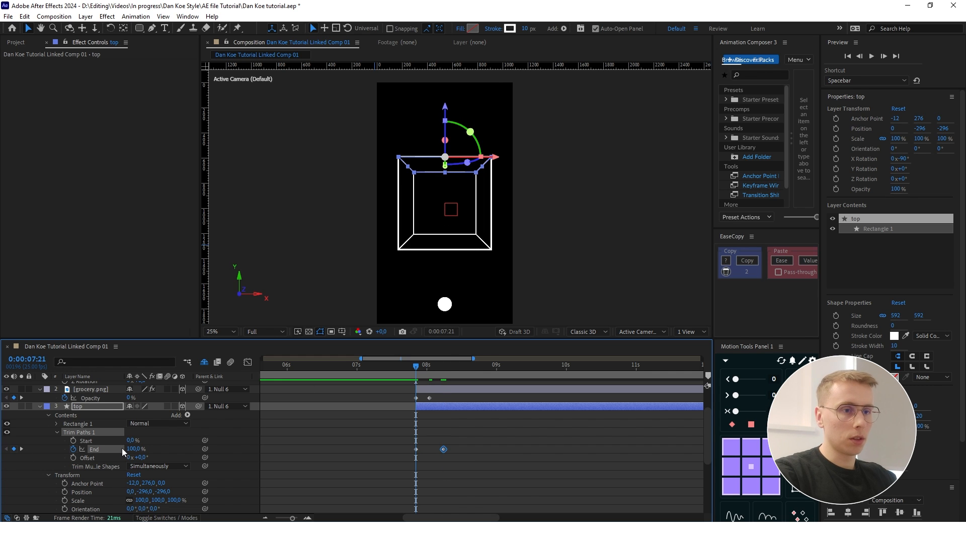
{"action": "left_click_drag", "start_coordinate": [136, 449], "coordinate": [37, 448]}
{"action": "left_click_drag", "start_coordinate": [137, 449], "coordinate": [67, 449]}
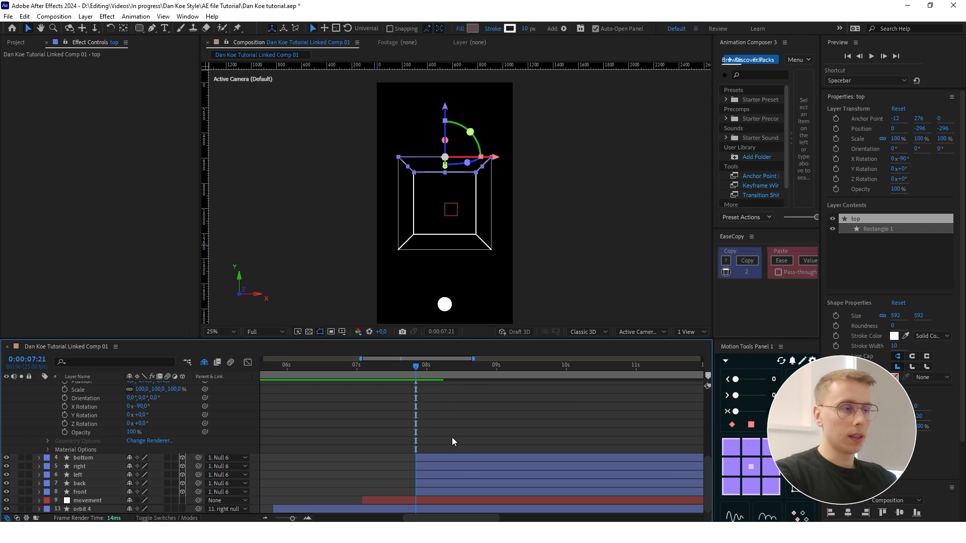
- Copy the top layer's animated Trim Paths to bottom, right, left, back and front, and preview the cube drawing on
{"action": "scroll", "coordinate": [451, 437], "scroll_direction": "up", "scroll_amount": 3}
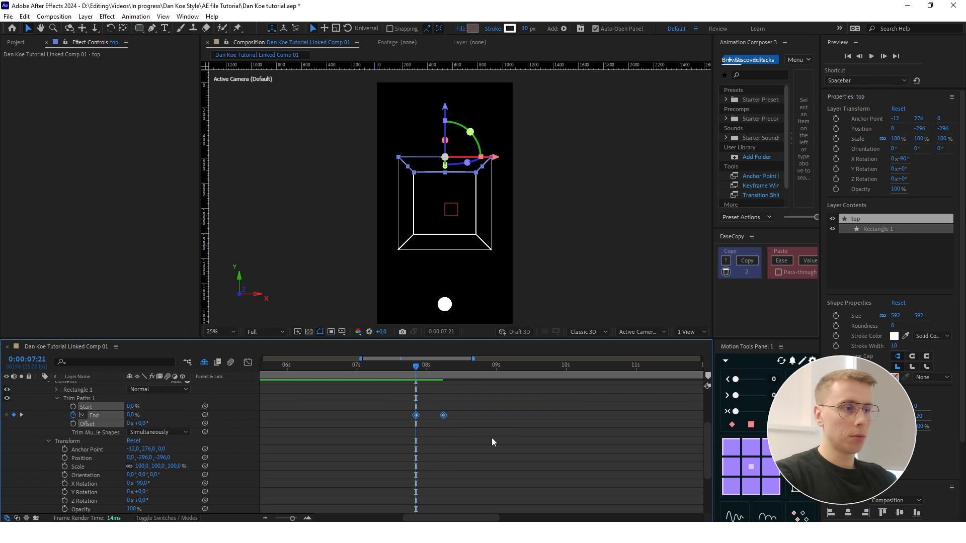
{"action": "scroll", "coordinate": [491, 438], "scroll_direction": "down", "scroll_amount": 3}
{"action": "left_click", "coordinate": [441, 455]}
{"action": "left_click", "coordinate": [90, 491], "text": "shift"}
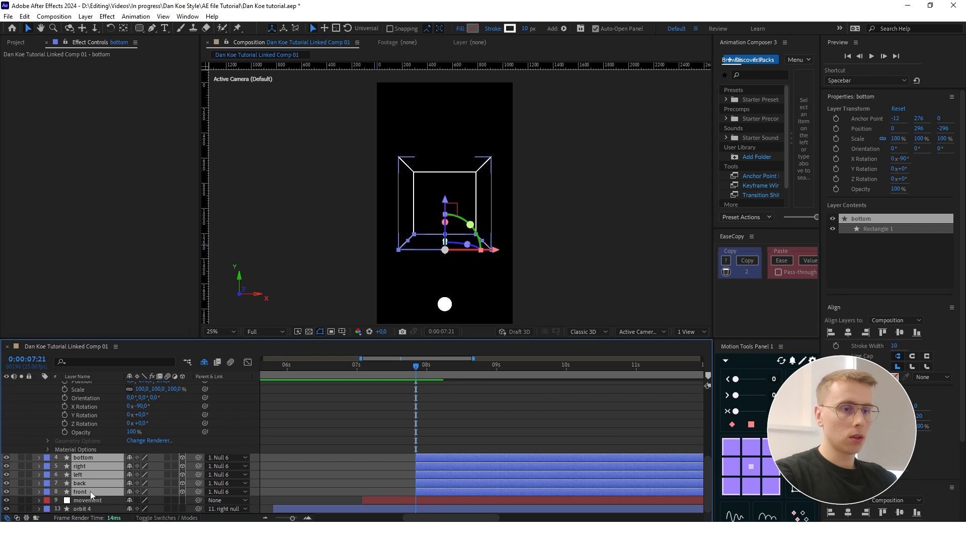
{"action": "left_click", "coordinate": [497, 418]}
{"action": "left_click_drag", "start_coordinate": [411, 364], "coordinate": [425, 366]}
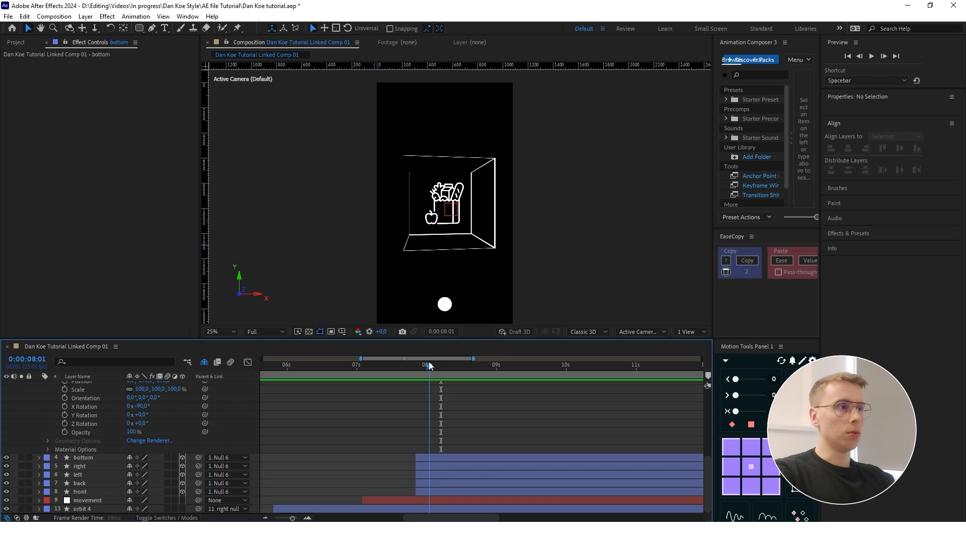
{"action": "key", "text": "space"}
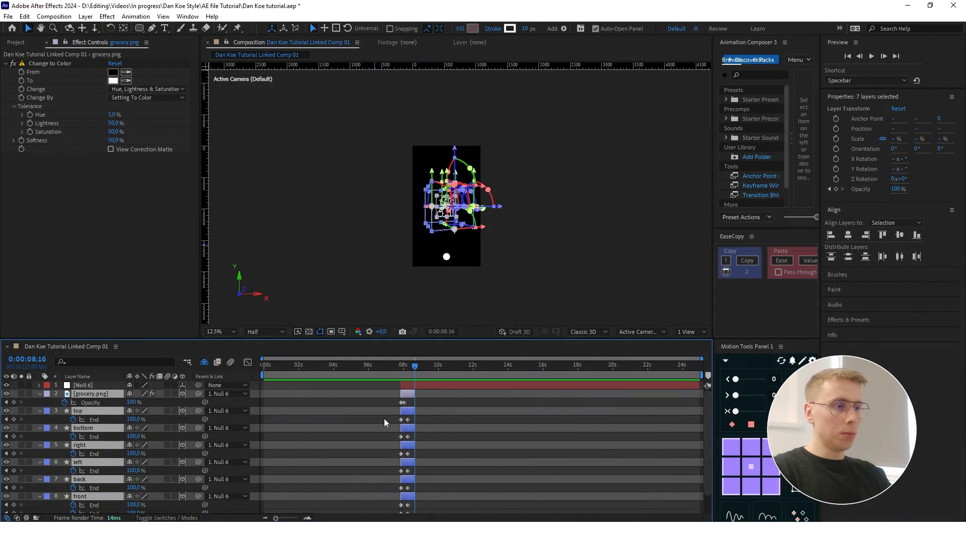
- Collapse the layers' keyframed properties and add a two-node camera with the 50mm preset
{"action": "scroll", "coordinate": [385, 415], "scroll_direction": "up", "scroll_amount": 2}
{"action": "left_click", "coordinate": [488, 412]}
{"action": "key", "text": "u"}
{"action": "right_click", "coordinate": [164, 484]}
{"action": "mouse_move", "coordinate": [216, 370]}
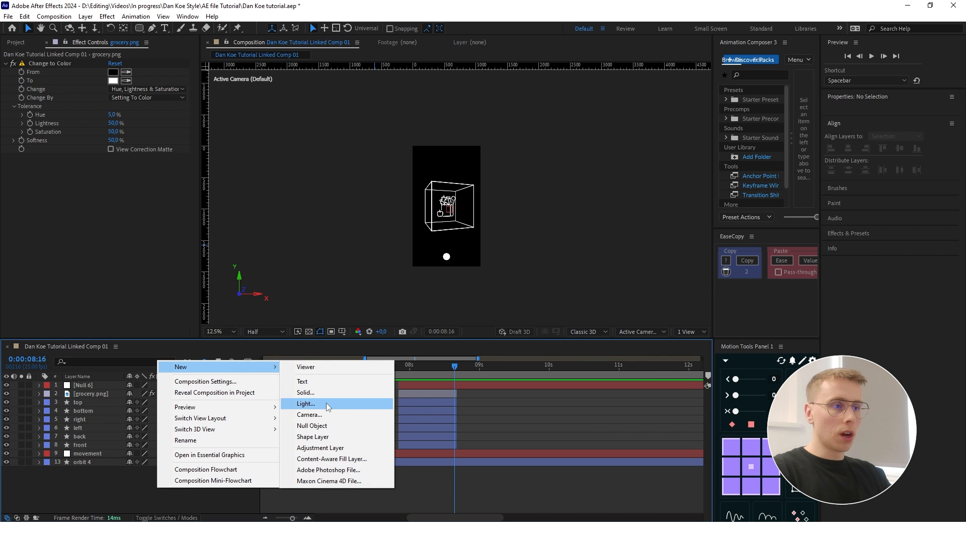
{"action": "left_click", "coordinate": [317, 414]}
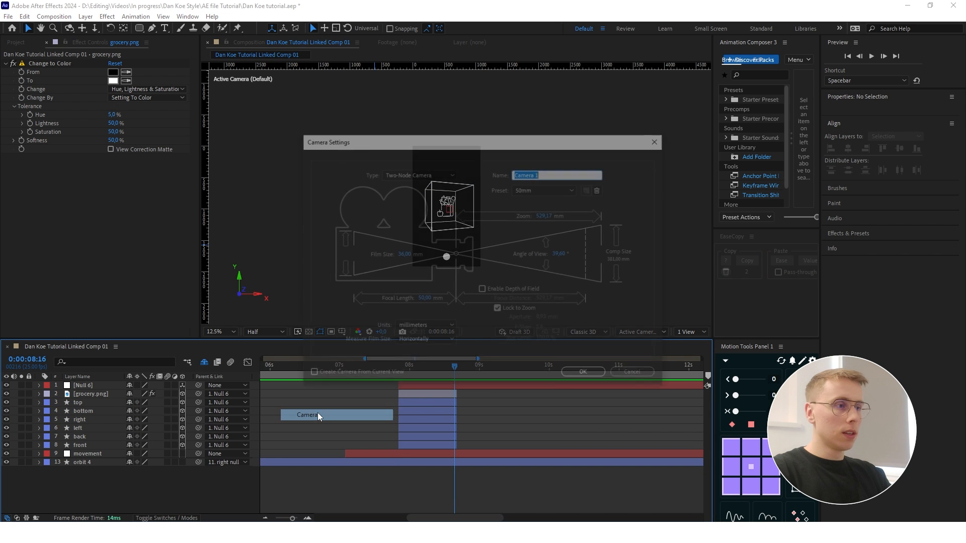
{"action": "left_click", "coordinate": [585, 376]}
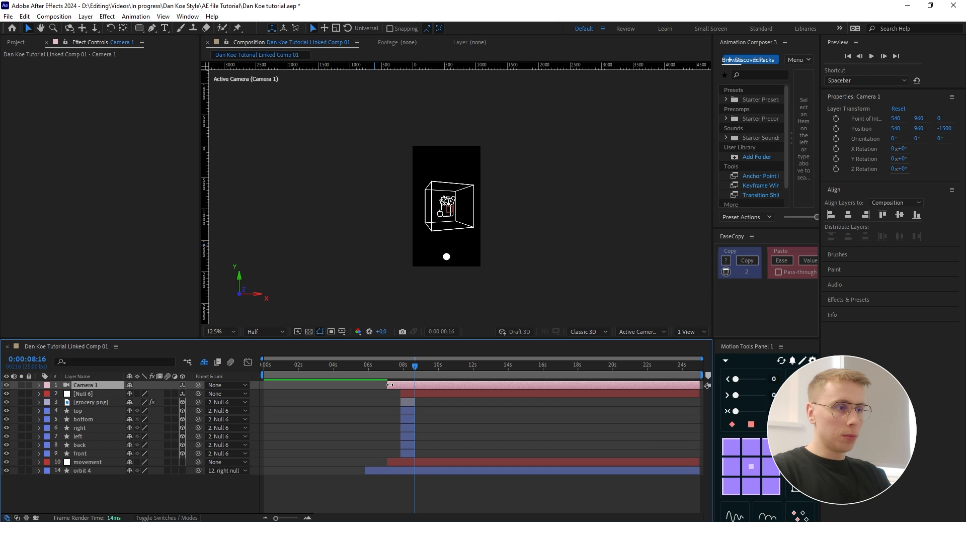
- Trim the start of Camera 1 to match the cube layers and show the composition in 2 Views
{"action": "left_click_drag", "start_coordinate": [418, 370], "coordinate": [403, 372]}
{"action": "key", "text": "period"}
{"action": "left_click", "coordinate": [689, 332]}
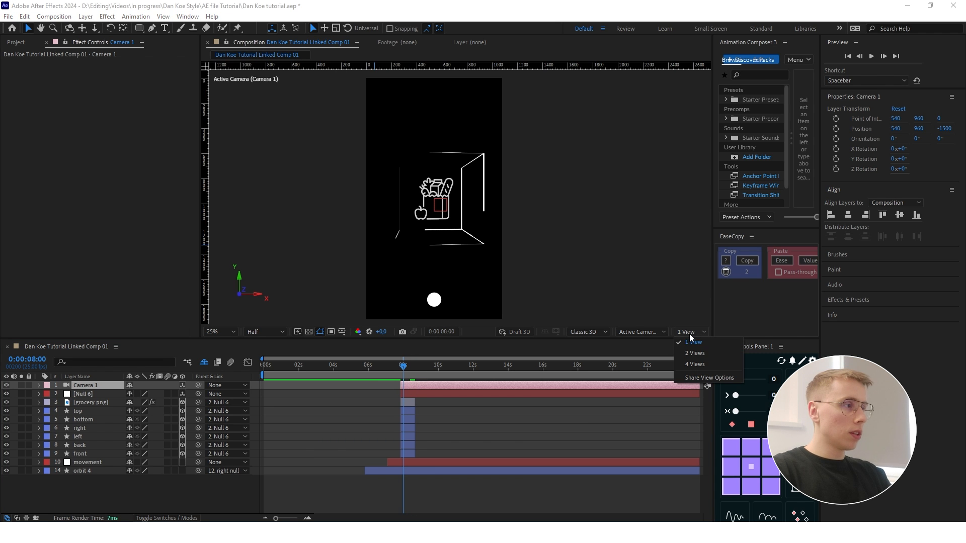
{"action": "left_click", "coordinate": [702, 354]}
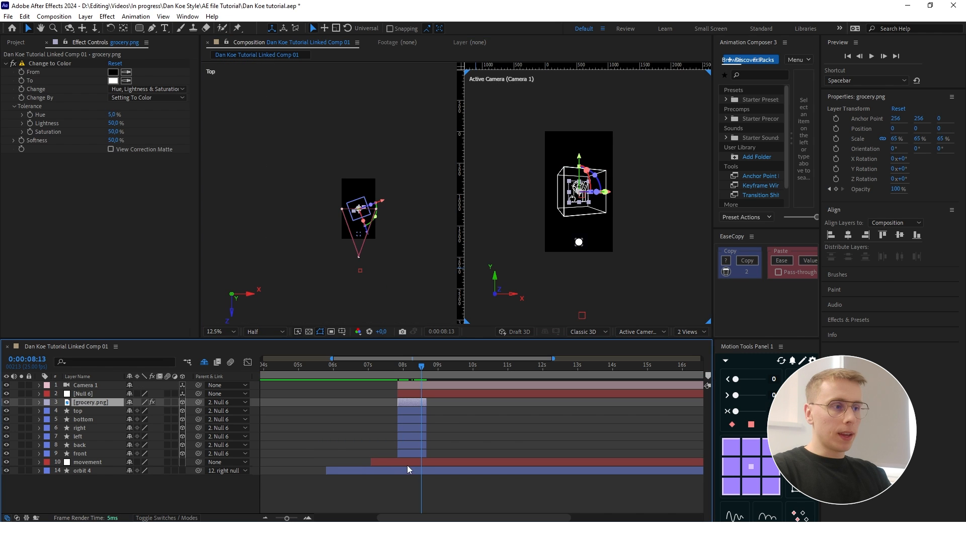
- Duplicate grocery.png and the six cube sides, place the copies above Null 6, and start them at 0:00:08:11
{"action": "left_click", "coordinate": [406, 454], "text": "shift"}
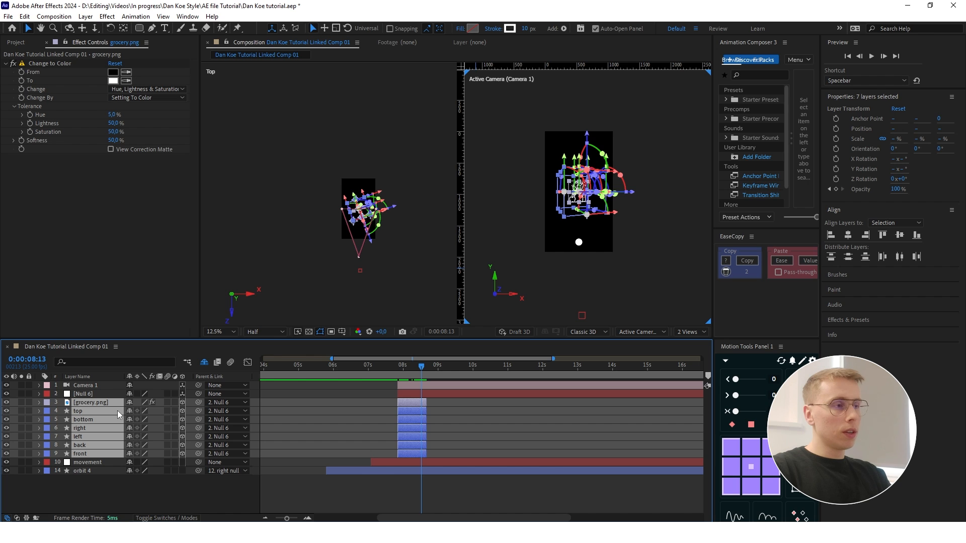
{"action": "key", "text": "ctrl+d"}
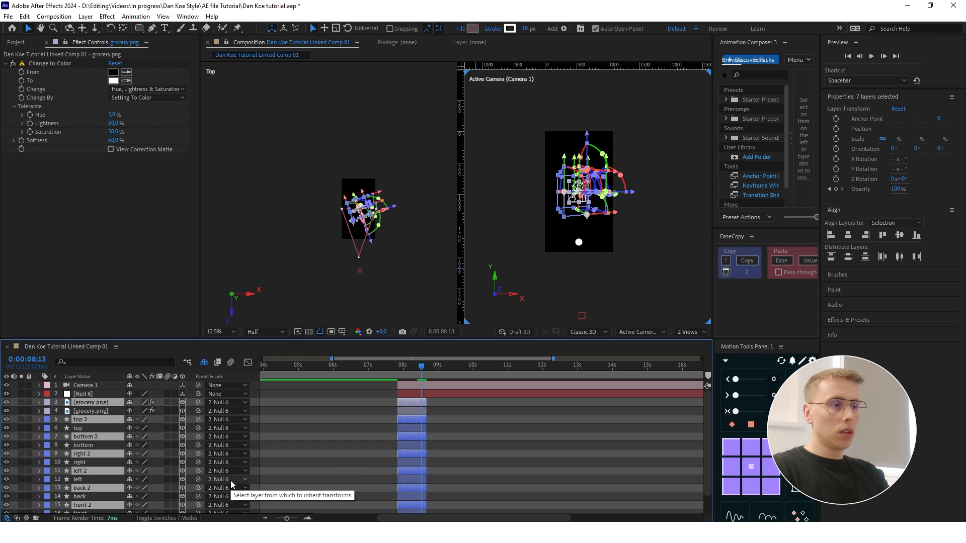
{"action": "key", "text": "ctrl+alt+Up"}
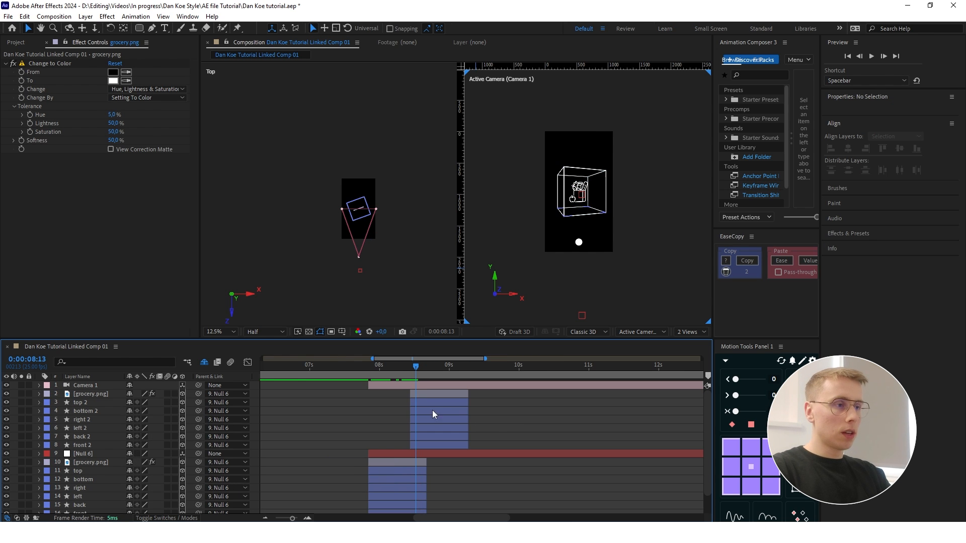
- Create another null object and rename Null 6 to "cube 1"
{"action": "left_click_drag", "start_coordinate": [418, 367], "coordinate": [411, 367]}
{"action": "left_click", "coordinate": [372, 222]}
{"action": "right_click", "coordinate": [255, 305]}
{"action": "mouse_move", "coordinate": [278, 311]}
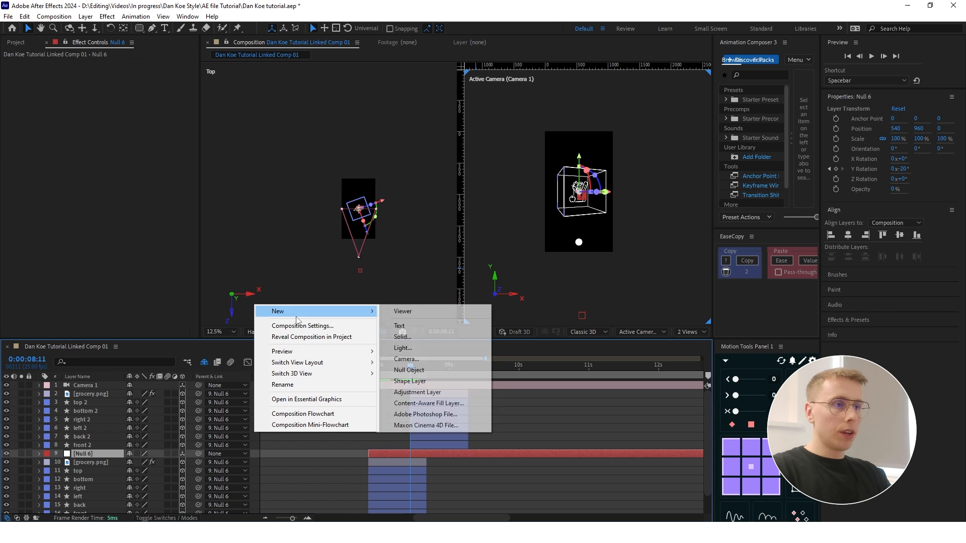
{"action": "key", "text": "Return"}
{"action": "type", "text": "cube 1"}
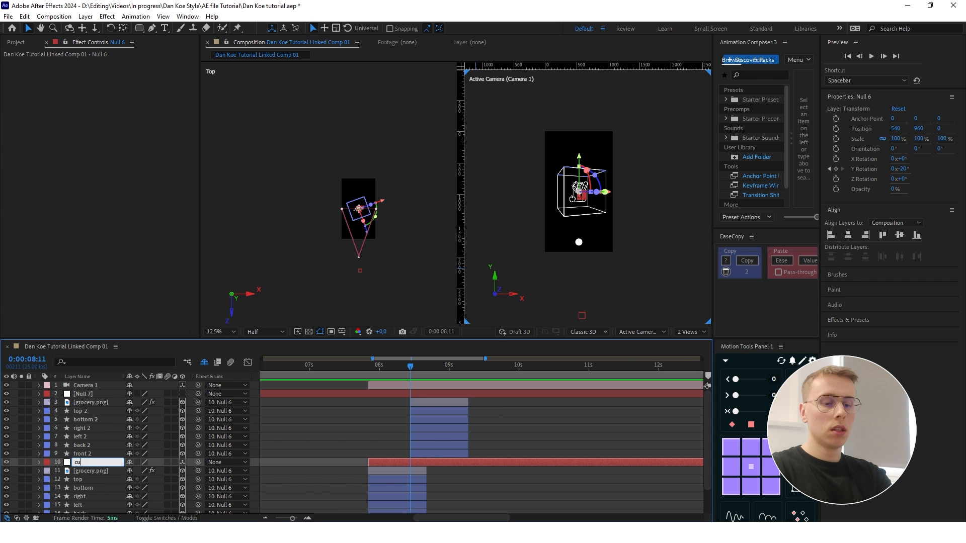
{"action": "key", "text": "Return"}
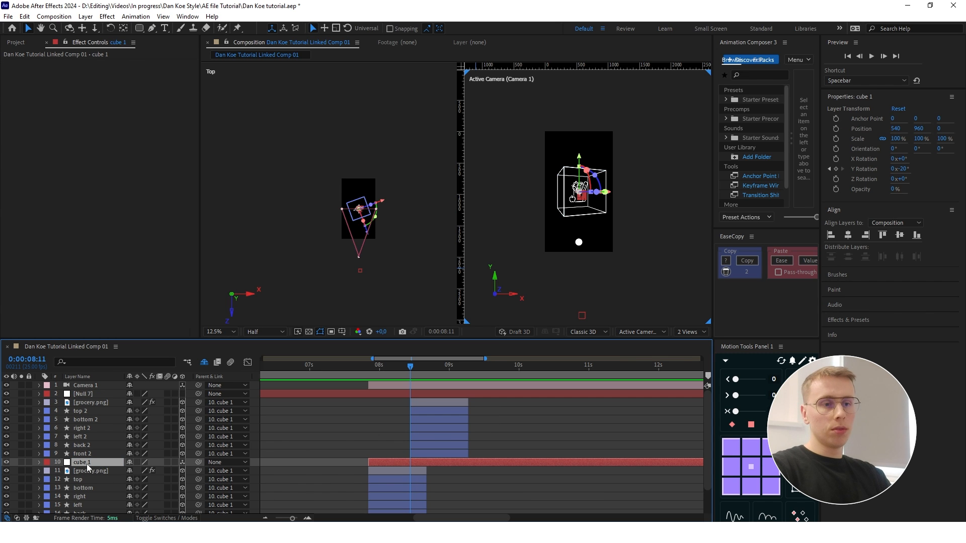
- Rename Null 7 to "cube 2" and trim its start to 0:00:08:11, matching the duplicated cube layers
{"action": "left_click", "coordinate": [84, 394]}
{"action": "key", "text": "Return"}
{"action": "type", "text": "nu"}
{"action": "type", "text": "be"}
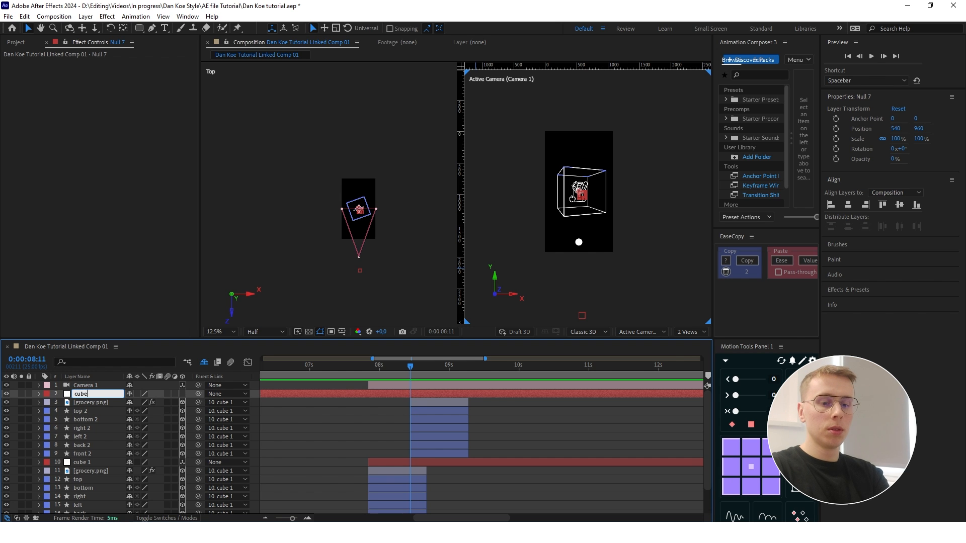
{"action": "type", "text": "2"}
{"action": "key", "text": "Return"}
{"action": "key", "text": "minus"}
{"action": "key", "text": "minus"}
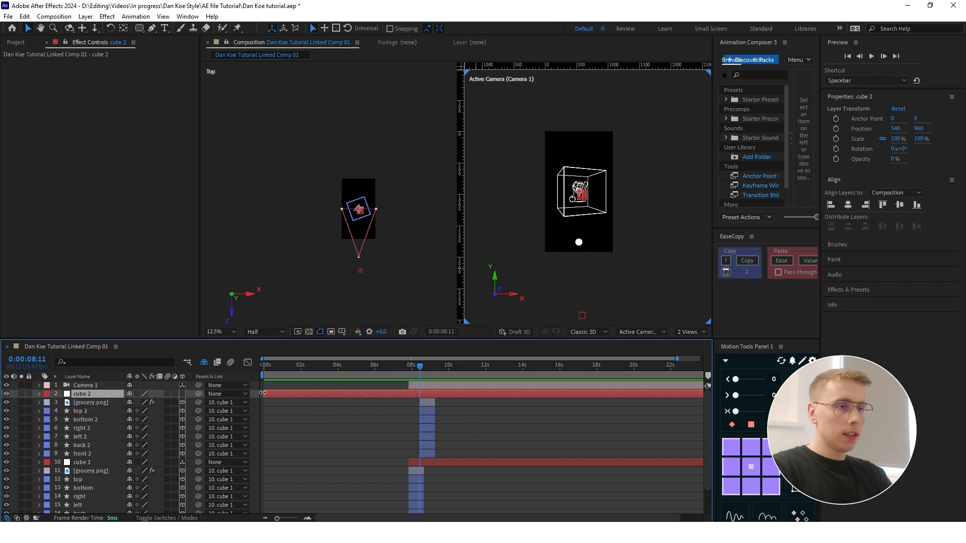
{"action": "left_click_drag", "start_coordinate": [264, 394], "coordinate": [421, 395]}
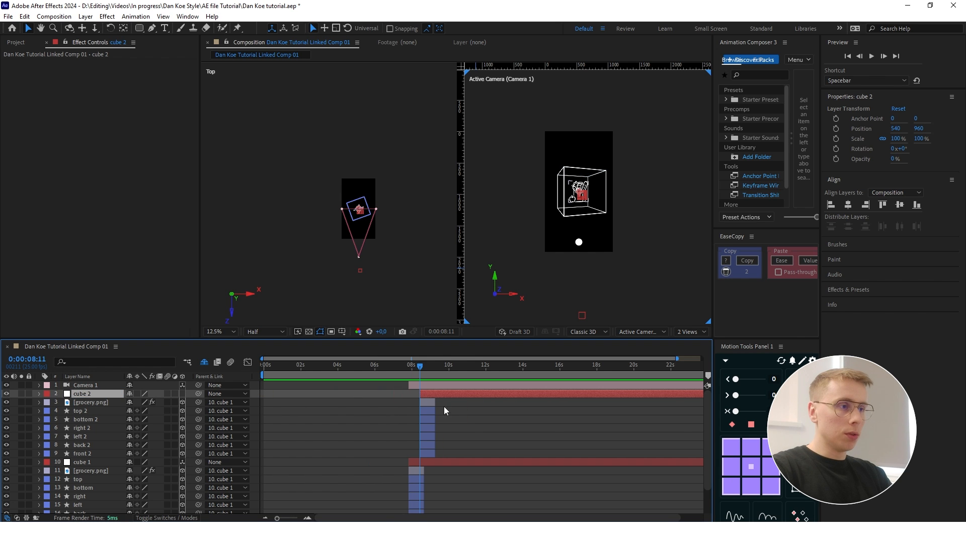
- Add Point of Interest keyframes to Camera 1 at 0:00:08:11 and 0:00:08:21
{"action": "key", "text": "equal"}
{"action": "key", "text": "equal"}
{"action": "left_click", "coordinate": [40, 386]}
{"action": "left_click", "coordinate": [40, 385]}
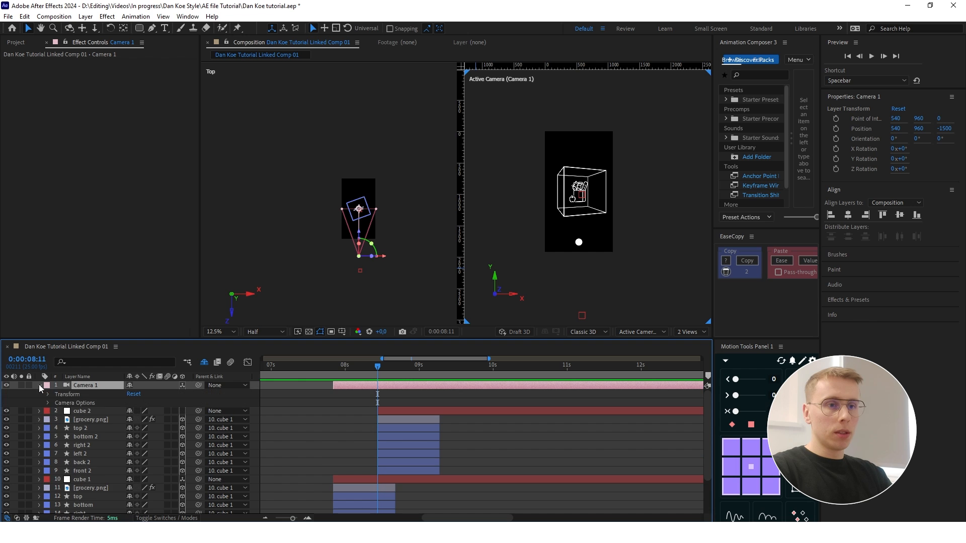
{"action": "left_click", "coordinate": [49, 395]}
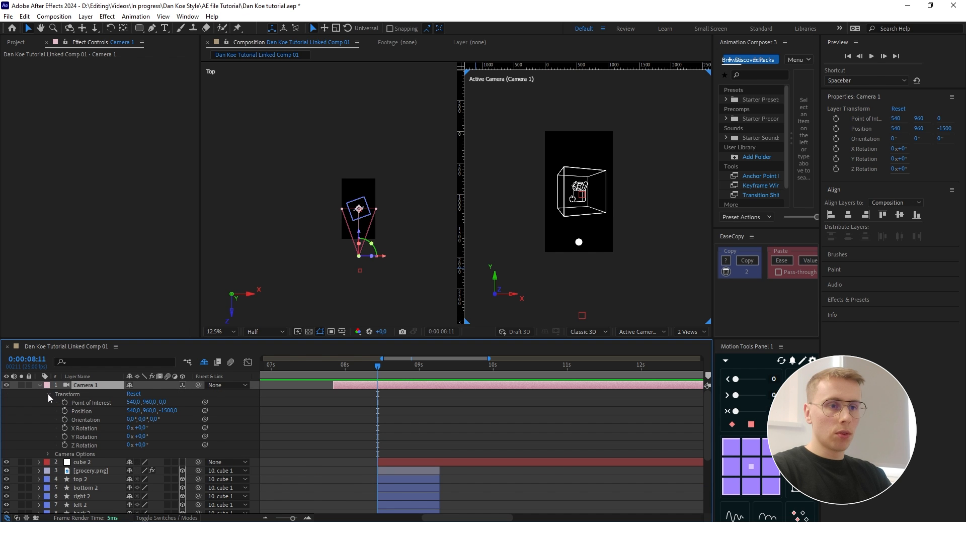
{"action": "left_click", "coordinate": [64, 403]}
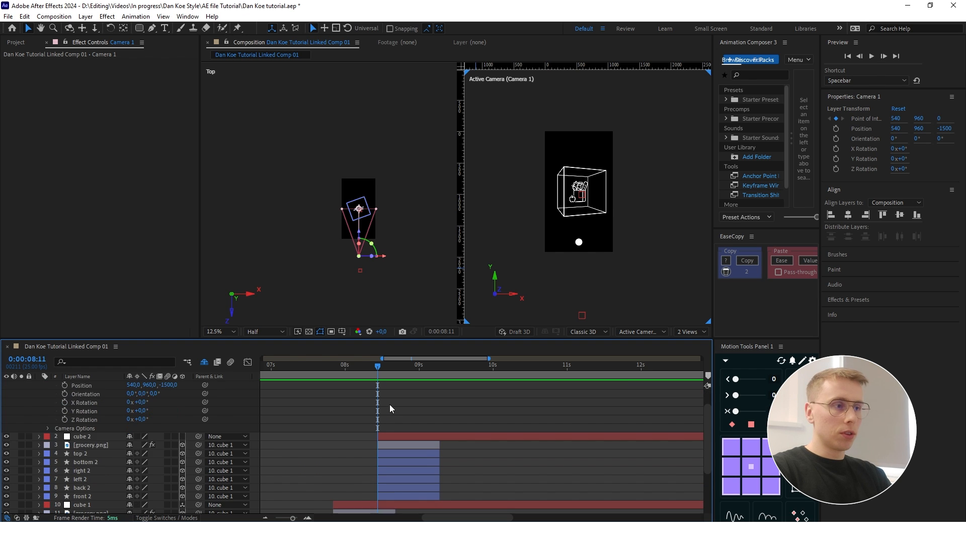
{"action": "key", "text": "shift+Page_Down"}
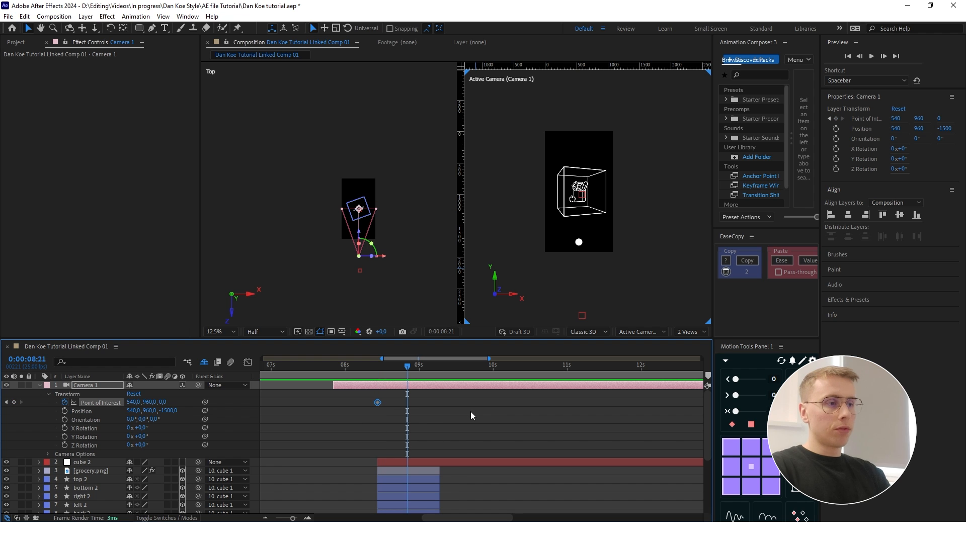
{"action": "left_click", "coordinate": [14, 403]}
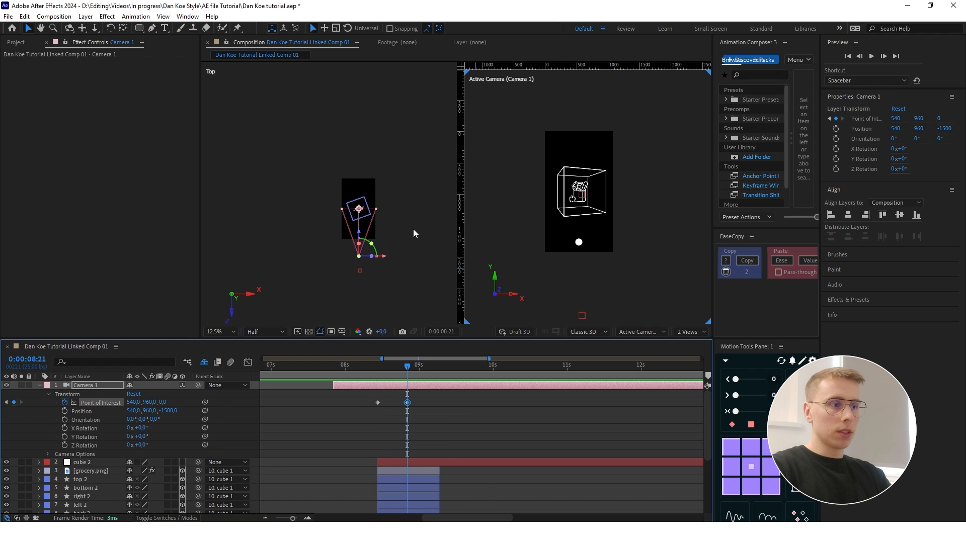
- Parent the duplicated grocery.png and the six duplicated cube sides to cube 2
{"action": "scroll", "coordinate": [424, 462], "scroll_direction": "down", "scroll_amount": 1}
{"action": "left_click", "coordinate": [90, 446]}
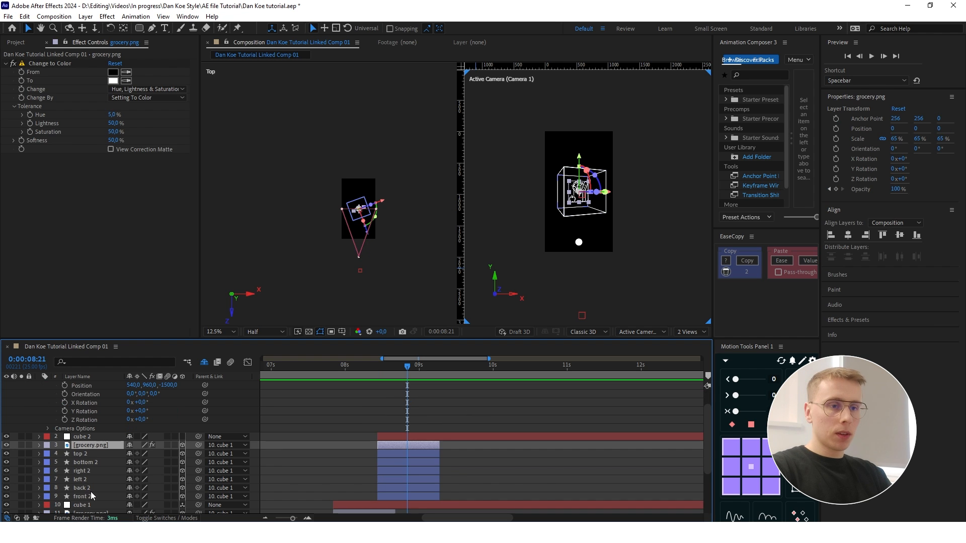
{"action": "left_click", "coordinate": [92, 495], "text": "shift"}
{"action": "left_click_drag", "start_coordinate": [199, 445], "coordinate": [84, 438]}
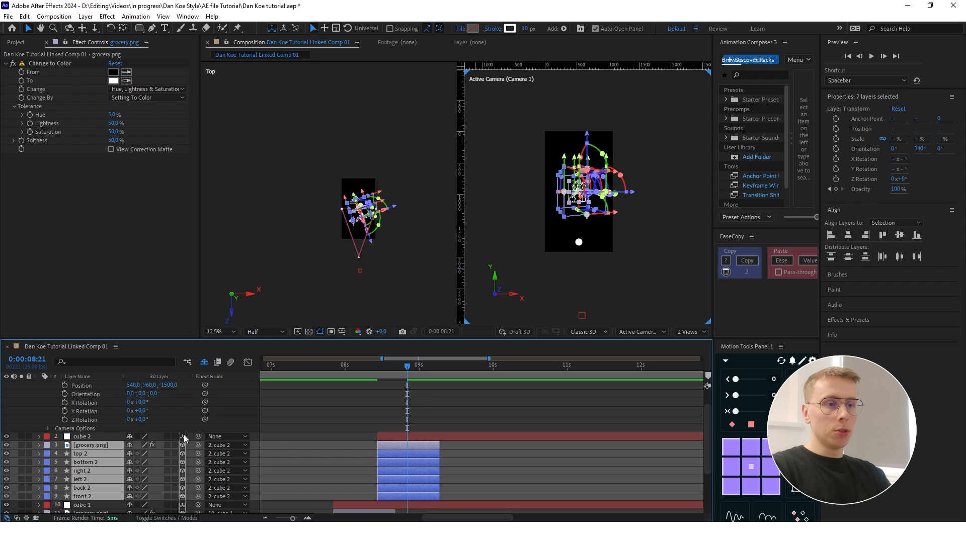
- Make cube 2 a 3D layer and move it away from the first cube to about X 1570 and Z -231
{"action": "left_click", "coordinate": [307, 434]}
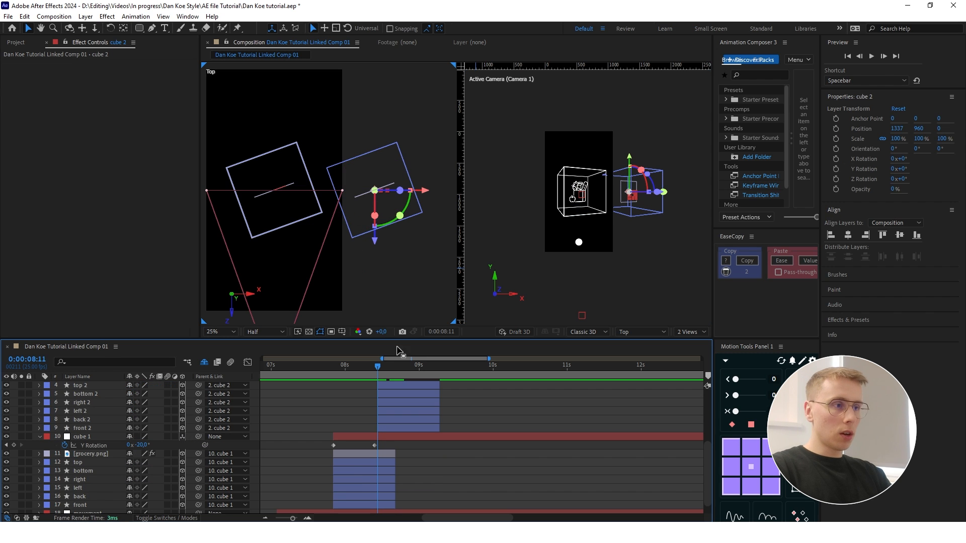
{"action": "scroll", "coordinate": [395, 422], "scroll_direction": "up", "scroll_amount": 3}
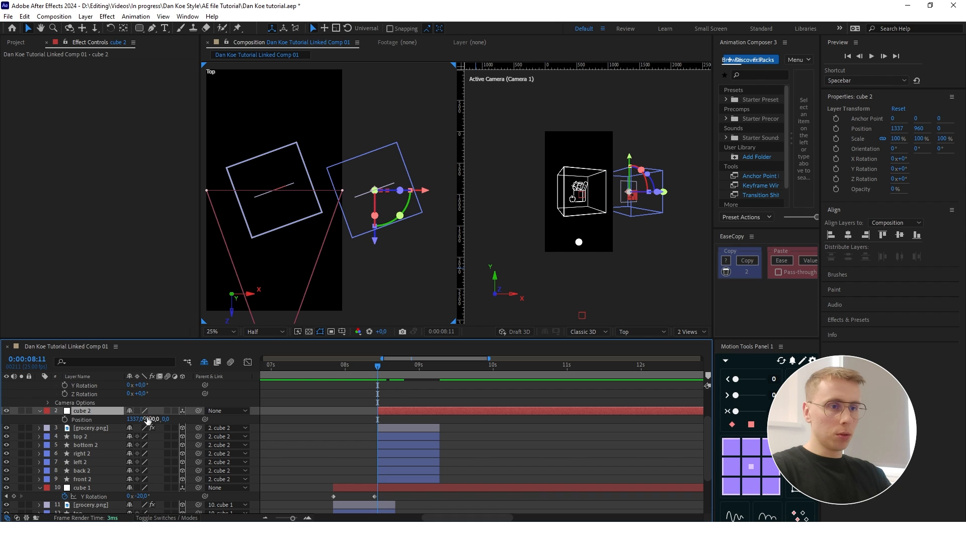
{"action": "left_click_drag", "start_coordinate": [135, 420], "coordinate": [196, 418]}
{"action": "scroll", "coordinate": [409, 206], "scroll_direction": "down", "scroll_amount": 1}
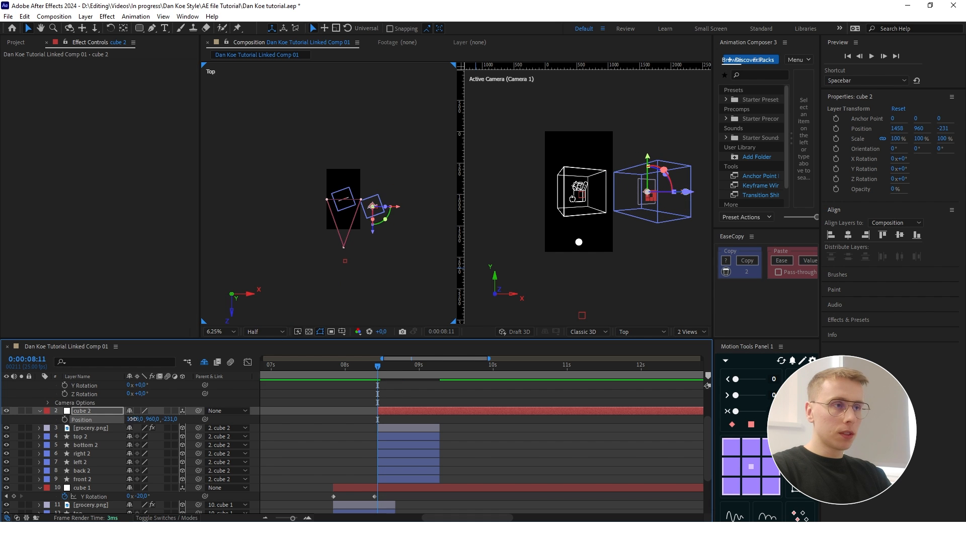
{"action": "left_click_drag", "start_coordinate": [130, 419], "coordinate": [184, 412]}
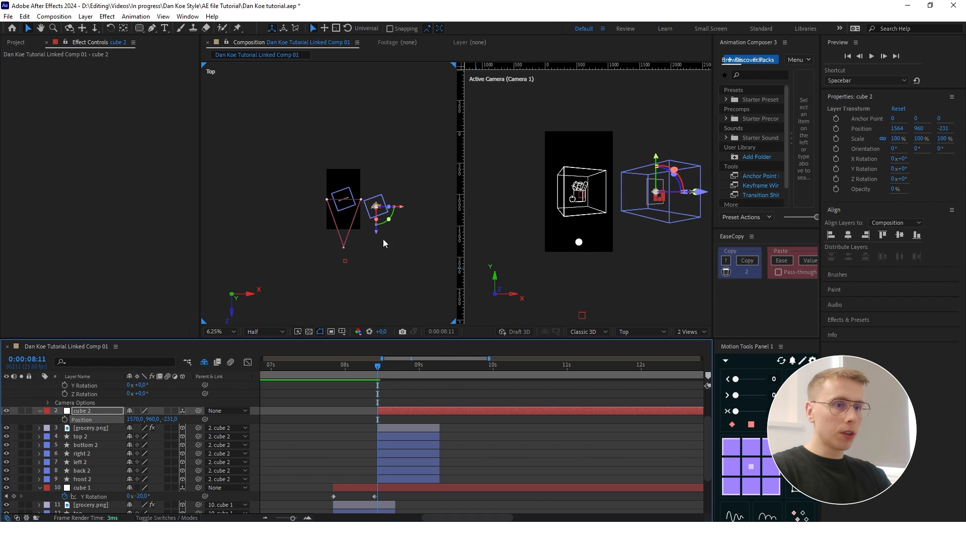
- Rotate cube 2 to a Y orientation of about 71.6° and move it to about 1719, 960, -288
{"action": "scroll", "coordinate": [391, 214], "scroll_direction": "up", "scroll_amount": 2}
{"action": "left_click_drag", "start_coordinate": [352, 208], "coordinate": [305, 229]}
{"action": "left_click", "coordinate": [334, 236]}
{"action": "scroll", "coordinate": [334, 236], "scroll_direction": "down", "scroll_amount": 2}
{"action": "scroll", "coordinate": [295, 232], "scroll_direction": "up", "scroll_amount": 1}
{"action": "left_click", "coordinate": [374, 216]}
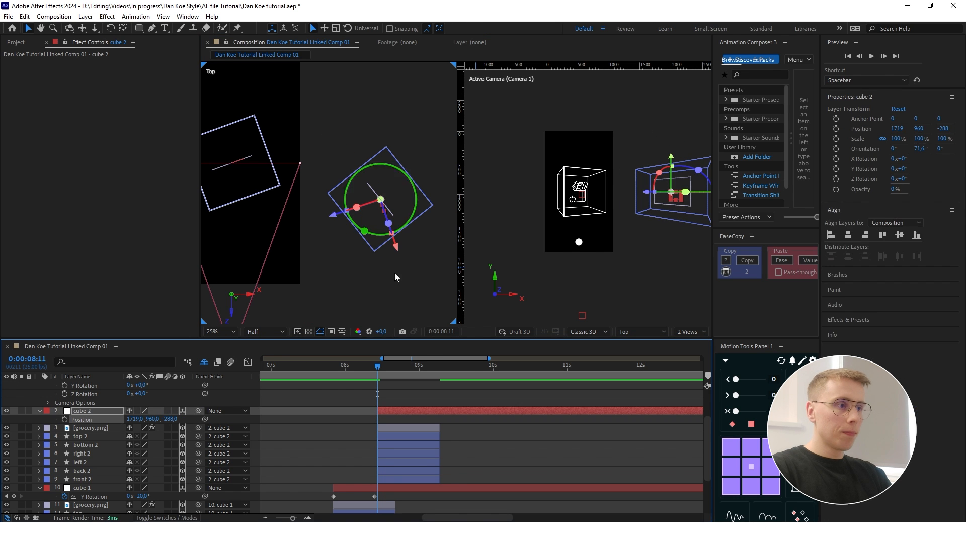
{"action": "left_click", "coordinate": [471, 444]}
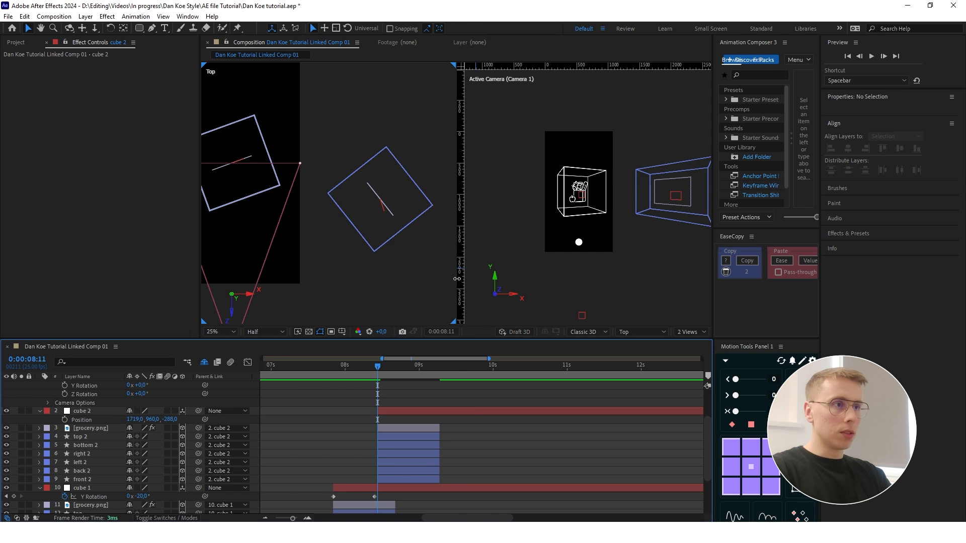
- At 0:00:08:21, move Camera 1's Point of Interest to about 1732, 960, -588 and center cube 2 in the camera view at about 1742, 960, -602
{"action": "scroll", "coordinate": [381, 202], "scroll_direction": "down", "scroll_amount": 2}
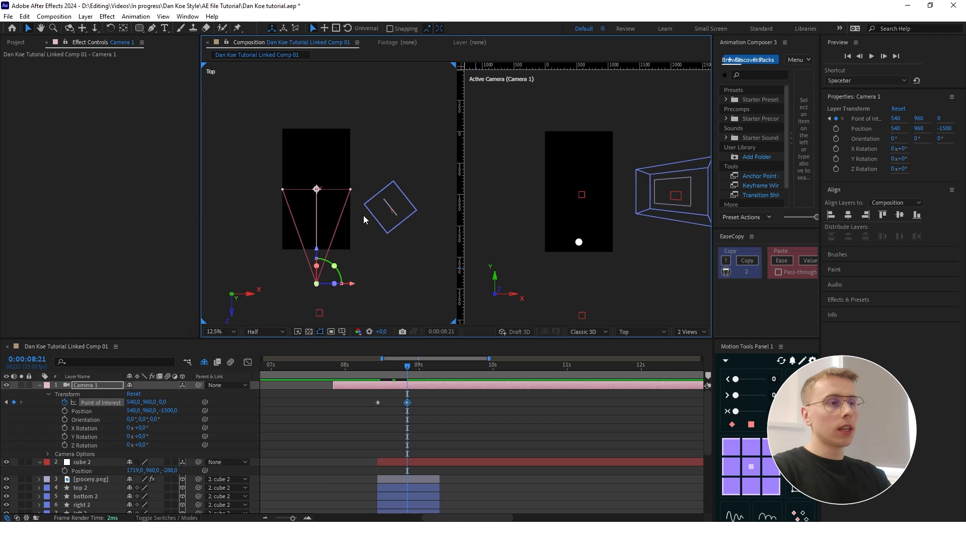
{"action": "left_click_drag", "start_coordinate": [317, 193], "coordinate": [388, 223]}
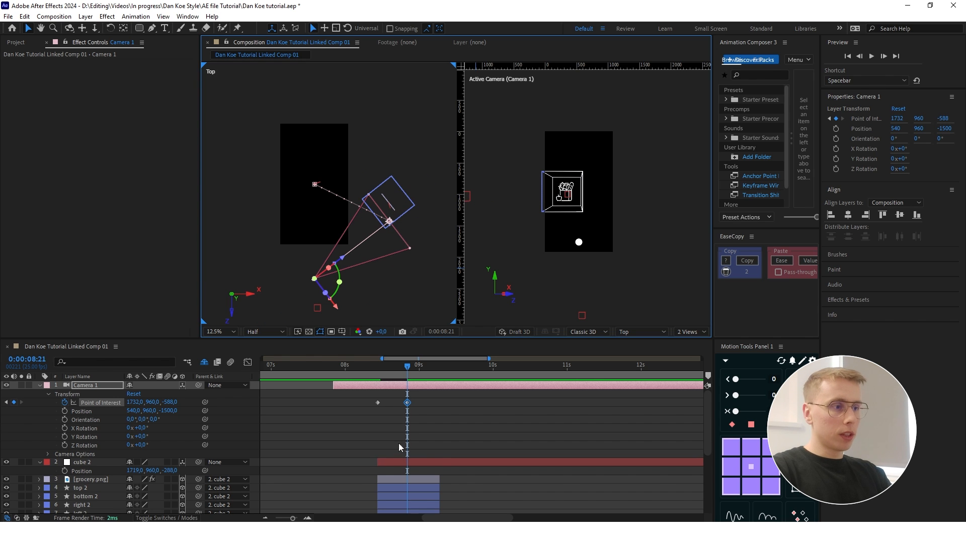
{"action": "left_click", "coordinate": [442, 462]}
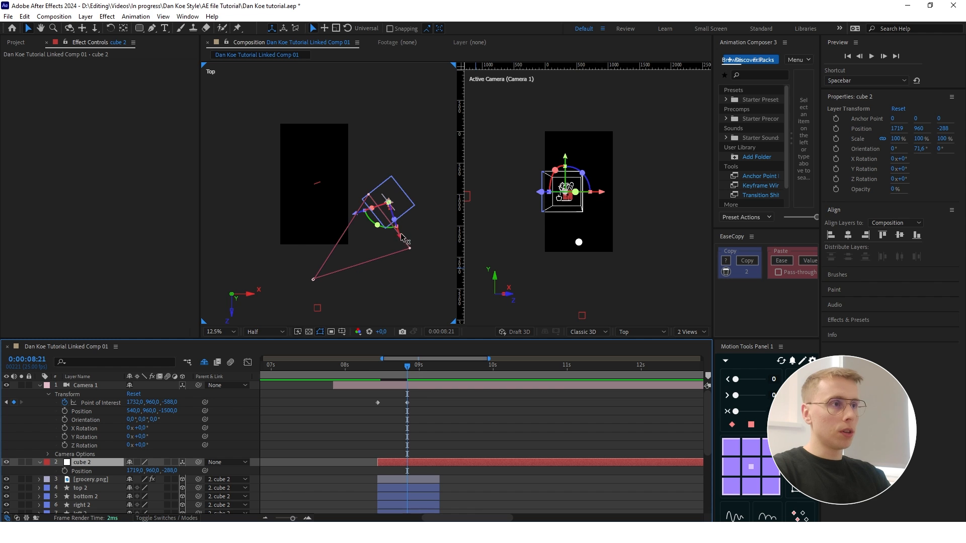
{"action": "scroll", "coordinate": [414, 228], "scroll_direction": "up", "scroll_amount": 1}
{"action": "left_click_drag", "start_coordinate": [405, 223], "coordinate": [430, 260]}
{"action": "left_click_drag", "start_coordinate": [358, 238], "coordinate": [340, 231]}
{"action": "left_click", "coordinate": [413, 220]}
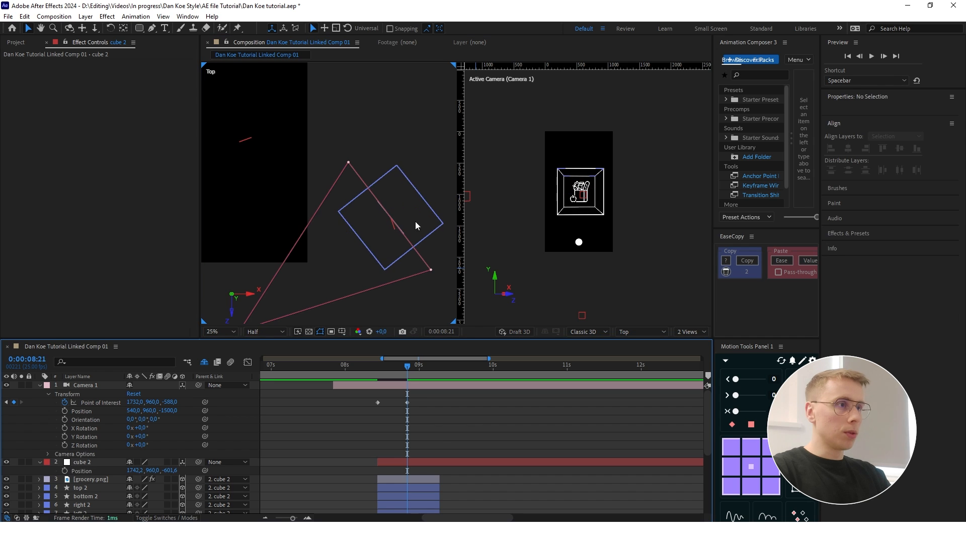
- Preview the camera move from the first cube to the second, starting around 0:00:07:18
{"action": "scroll", "coordinate": [399, 198], "scroll_direction": "down", "scroll_amount": 1}
{"action": "scroll", "coordinate": [398, 197], "scroll_direction": "down", "scroll_amount": 1}
{"action": "left_click_drag", "start_coordinate": [401, 369], "coordinate": [324, 366]}
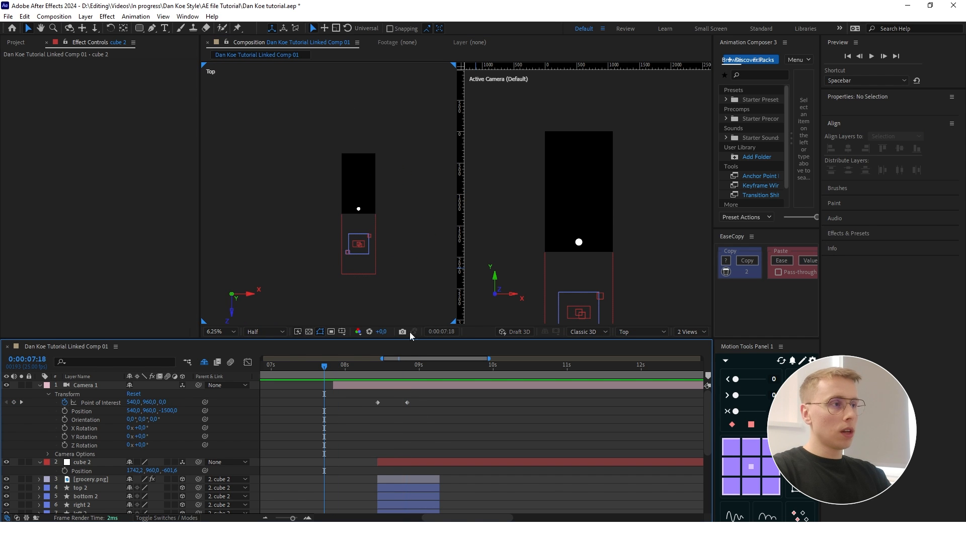
{"action": "key", "text": "space"}
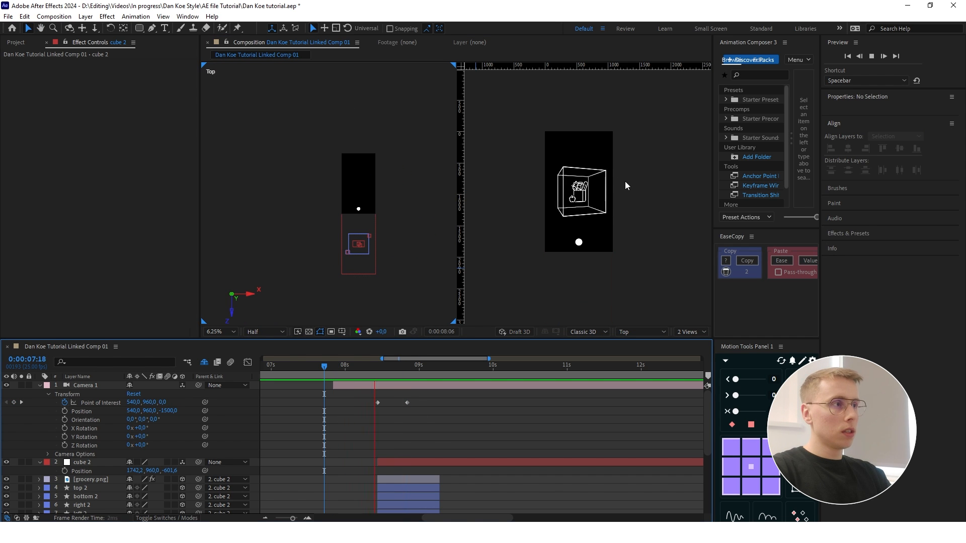
{"action": "key", "text": "space"}
{"action": "left_click_drag", "start_coordinate": [464, 372], "coordinate": [379, 372]}
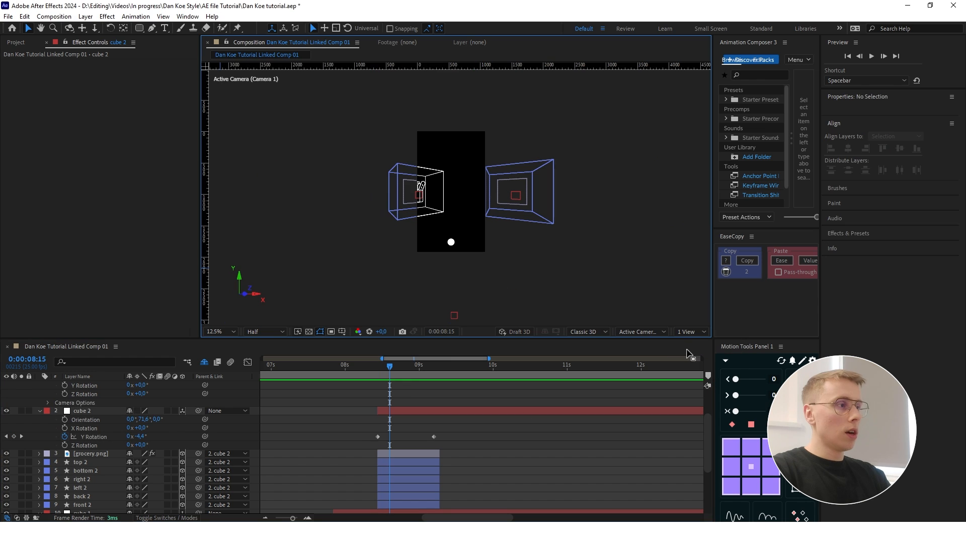
{"action": "left_click_drag", "start_coordinate": [418, 379], "coordinate": [324, 365]}
{"action": "key", "text": "space"}
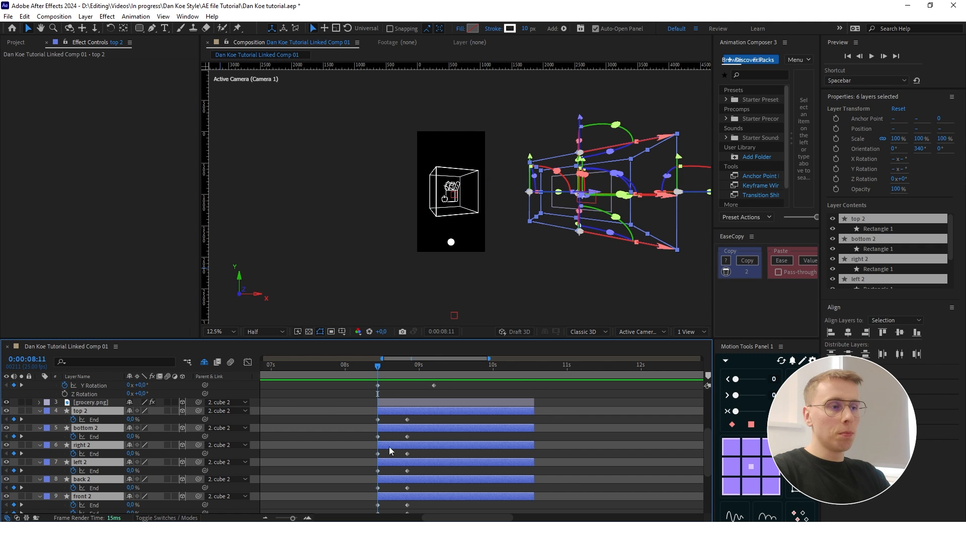
- Split the orbit 4 layer at 0:00:07:21, where the first cube's layers start
{"action": "scroll", "coordinate": [426, 424], "scroll_direction": "down", "scroll_amount": 1}
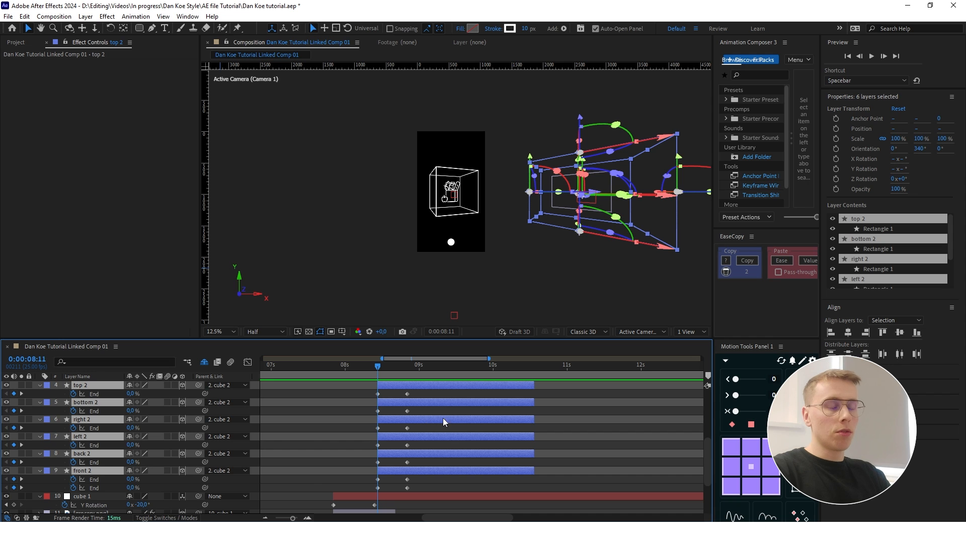
{"action": "scroll", "coordinate": [445, 422], "scroll_direction": "down", "scroll_amount": 2}
{"action": "left_click_drag", "start_coordinate": [377, 366], "coordinate": [345, 370]}
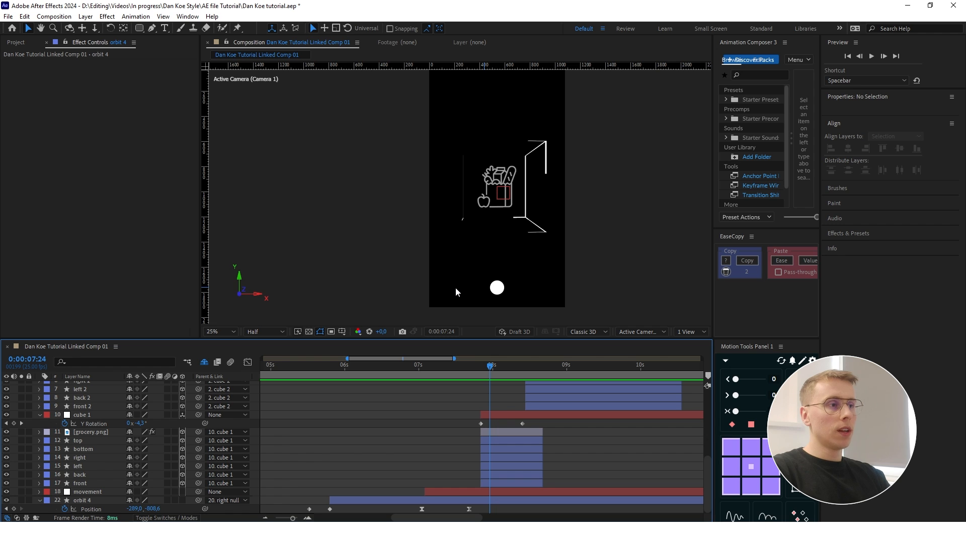
{"action": "mouse_move", "coordinate": [491, 379]}
{"action": "left_mouse_down"}
{"action": "mouse_move", "coordinate": [411, 380]}
{"action": "mouse_move", "coordinate": [480, 374]}
{"action": "left_mouse_up"}
{"action": "key", "text": "comma"}
{"action": "left_click", "coordinate": [491, 501]}
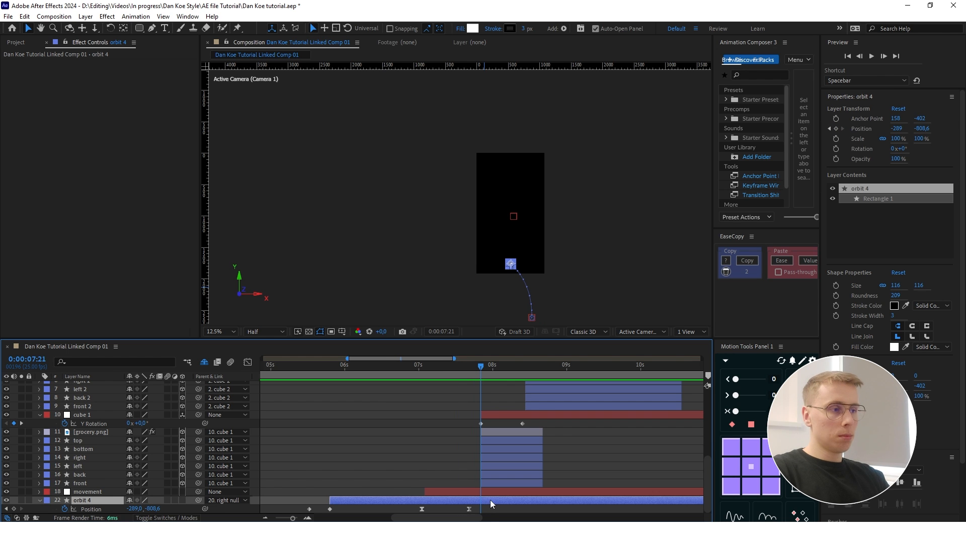
{"action": "key", "text": "ctrl+shift+d"}
{"action": "key", "text": "Delete"}
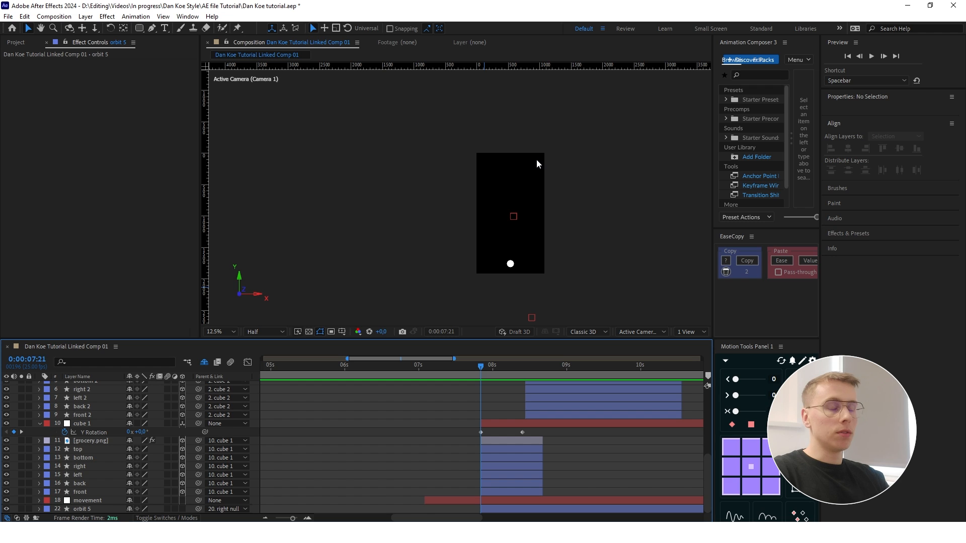
- Set the parent of orbit 5 to None
{"action": "left_click", "coordinate": [516, 509]}
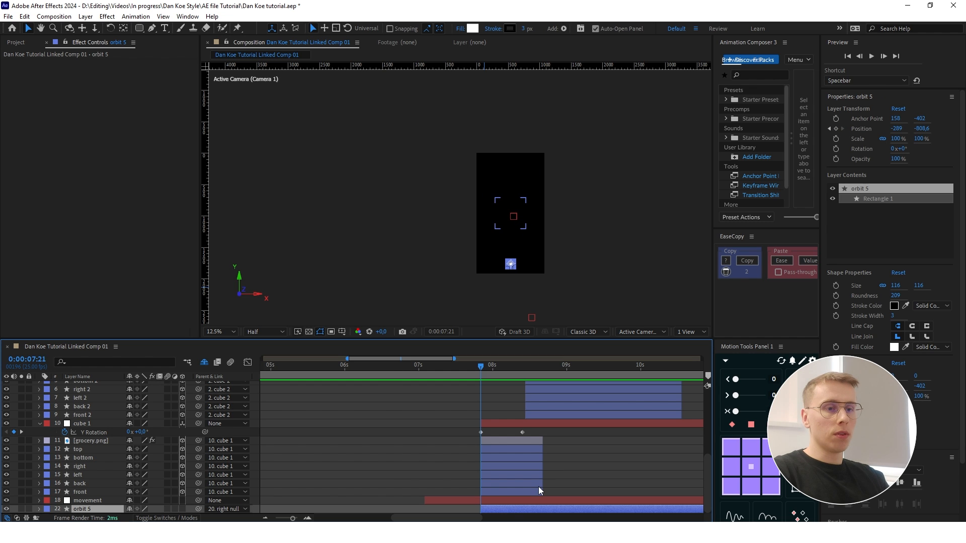
{"action": "left_click", "coordinate": [300, 512]}
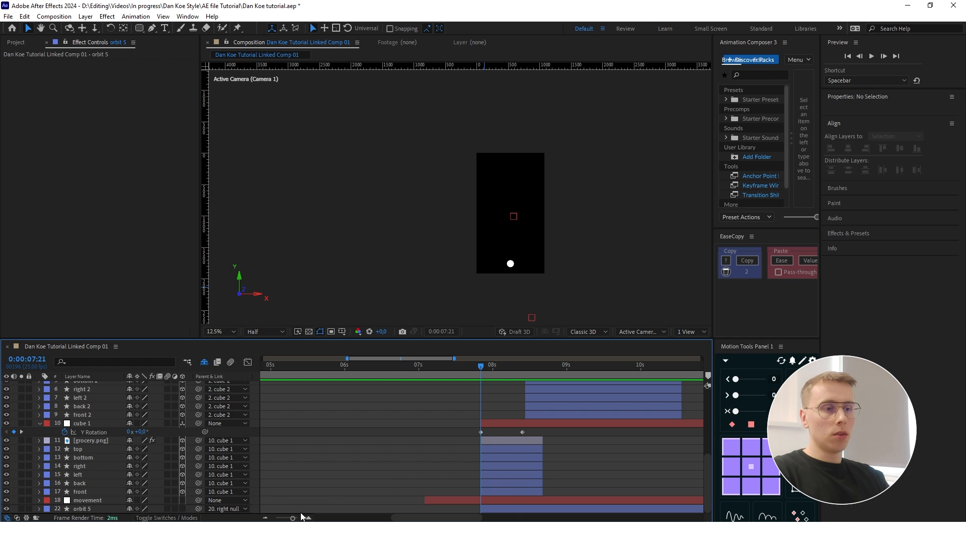
{"action": "left_click", "coordinate": [242, 511]}
{"action": "left_click", "coordinate": [229, 19]}
- Delete all the existing Position keyframes on orbit 5
{"action": "left_click", "coordinate": [497, 505]}
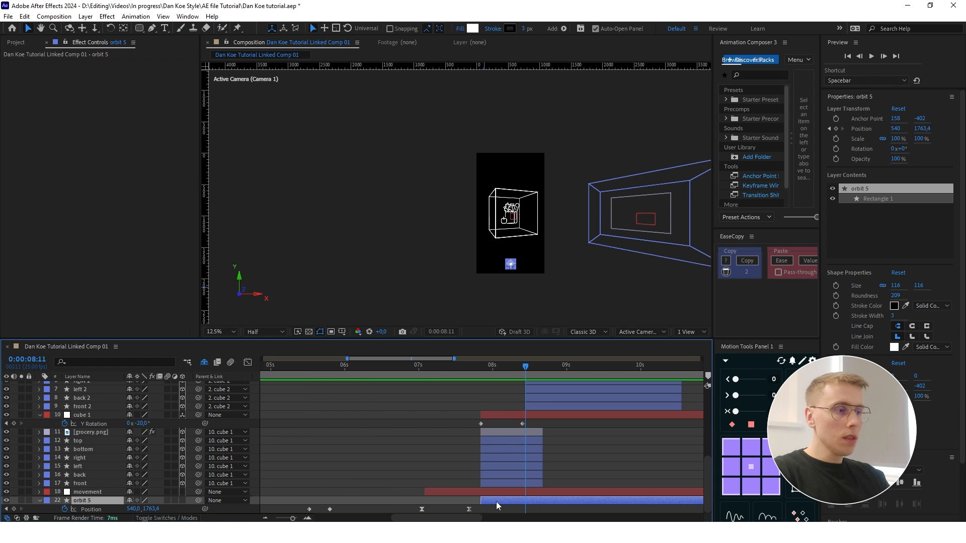
{"action": "left_click_drag", "start_coordinate": [488, 503], "coordinate": [276, 506]}
{"action": "key", "text": "Delete"}
{"action": "left_click", "coordinate": [556, 432]}
- Add Position keyframes to orbit 5 at 0:00:08:11 and 0:00:08:21, matching Camera 1's Point of Interest keyframes
{"action": "scroll", "coordinate": [557, 432], "scroll_direction": "up", "scroll_amount": 6}
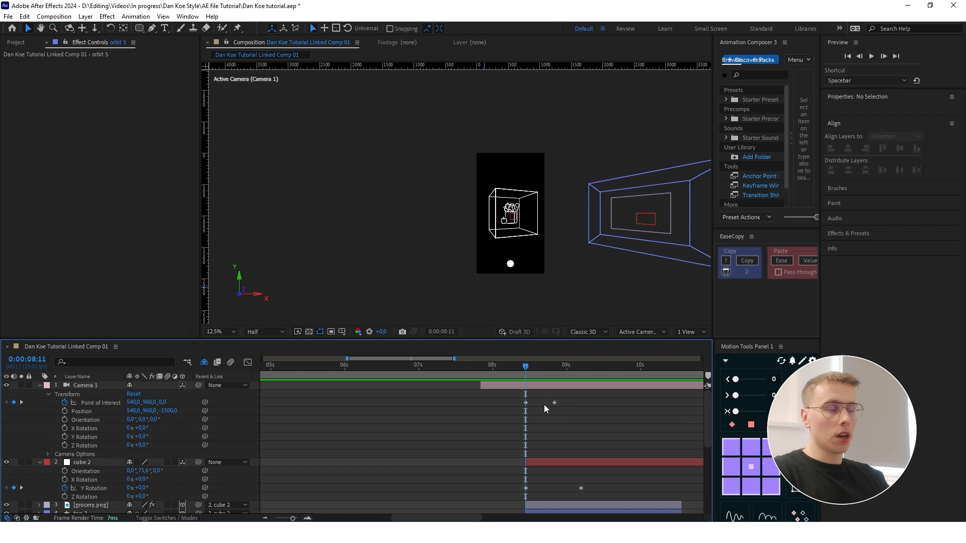
{"action": "mouse_move", "coordinate": [527, 368]}
{"action": "left_mouse_down"}
{"action": "mouse_move", "coordinate": [541, 368]}
{"action": "mouse_move", "coordinate": [526, 368]}
{"action": "left_mouse_up"}
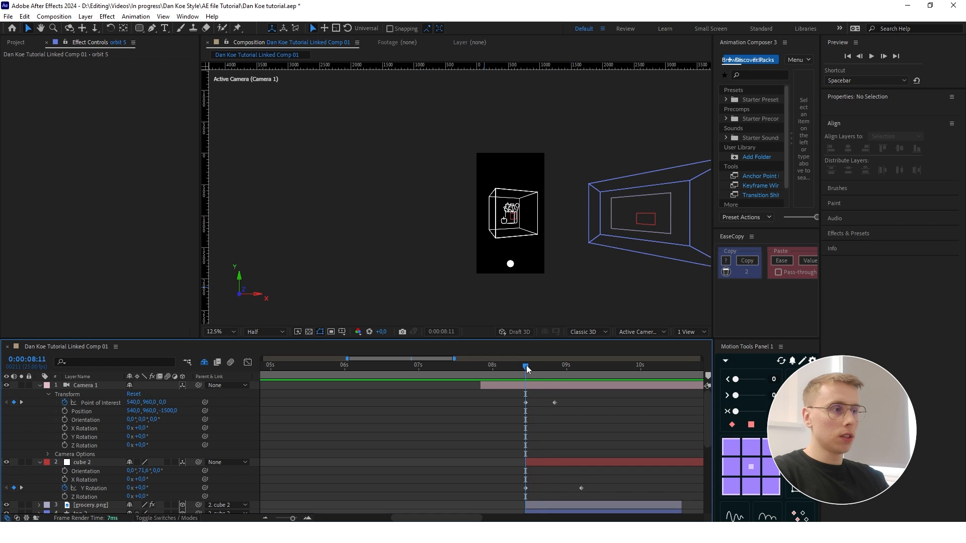
{"action": "scroll", "coordinate": [559, 436], "scroll_direction": "down", "scroll_amount": 6}
{"action": "left_click", "coordinate": [64, 509]}
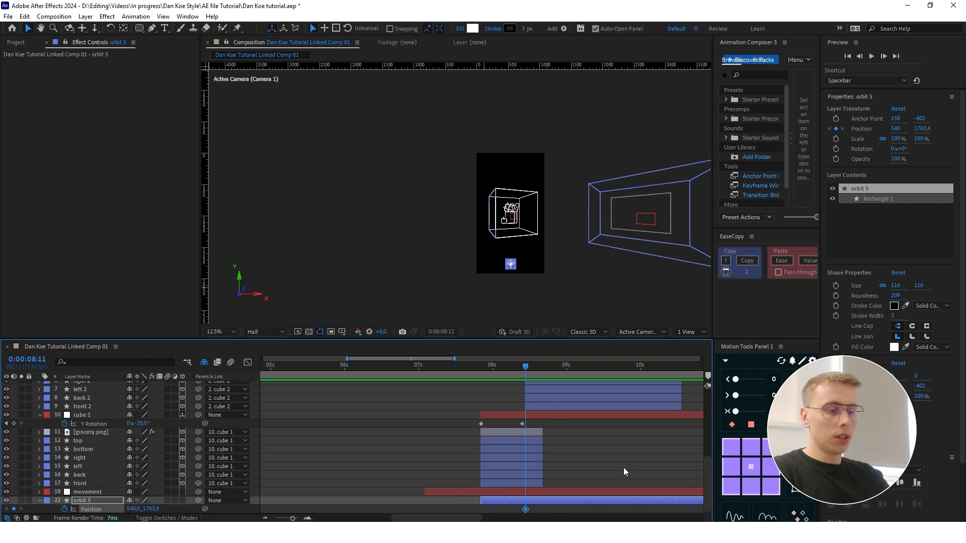
{"action": "key", "text": "shift+Page_Down"}
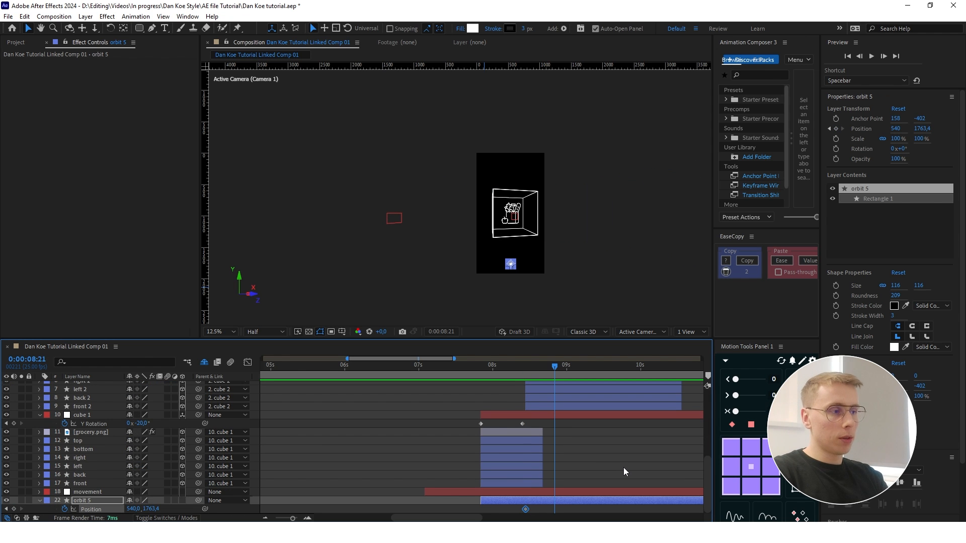
{"action": "left_click", "coordinate": [14, 509]}
- Add another Position keyframe to orbit 5 a few frames before 0:00:08:11
{"action": "left_click_drag", "start_coordinate": [552, 366], "coordinate": [527, 366]}
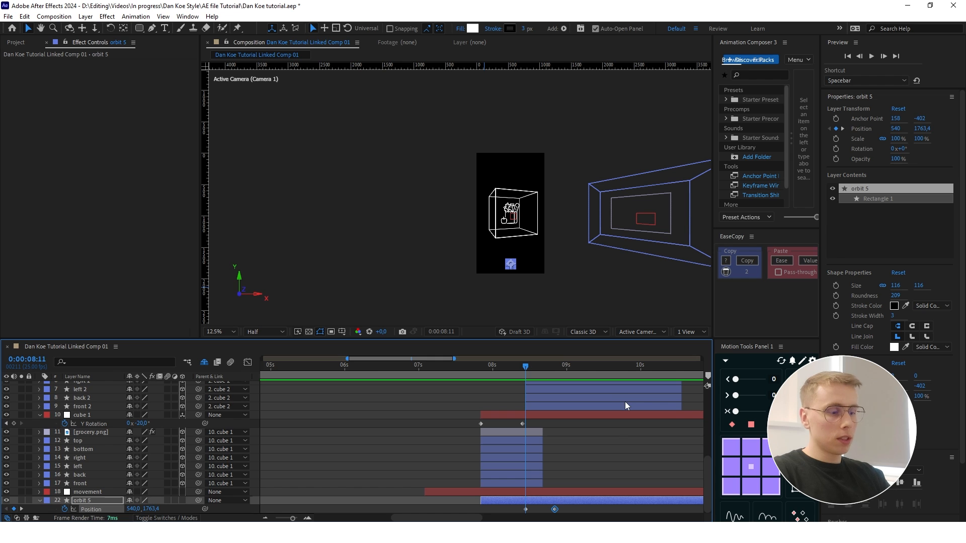
{"action": "key", "text": "Page_Up"}
{"action": "key", "text": "Page_Up"}
{"action": "key", "text": "Page_Up"}
{"action": "key", "text": "Page_Up"}
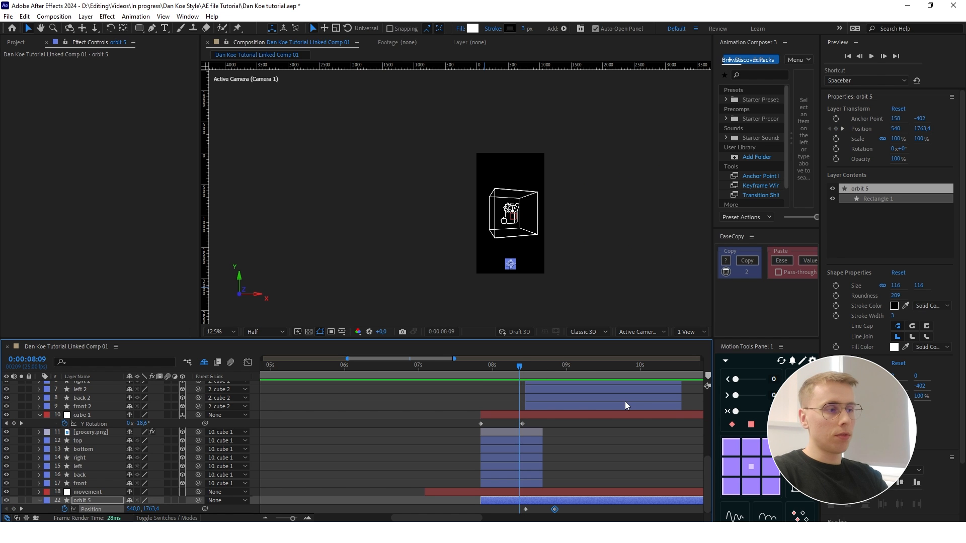
{"action": "left_click", "coordinate": [15, 509]}
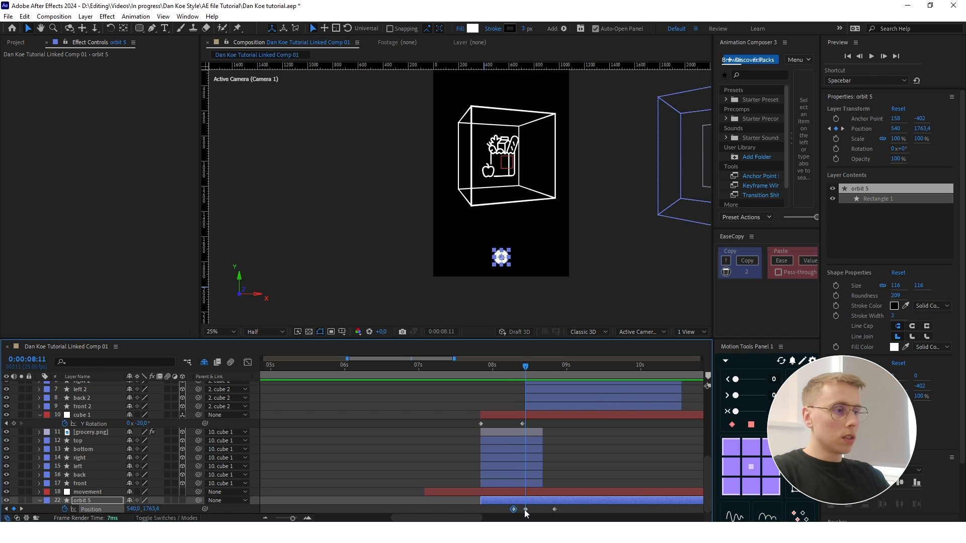
- Shift orbit 5 slightly left at its 0:00:08:11 Position keyframe and move it out of frame to X 1537 at 0:00:08:21
{"action": "left_click", "coordinate": [526, 510]}
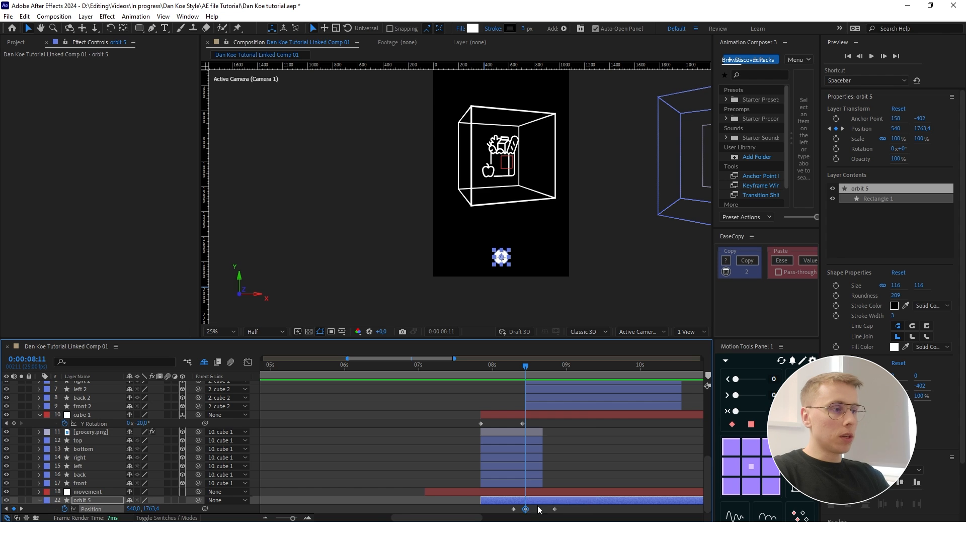
{"action": "left_click_drag", "start_coordinate": [133, 509], "coordinate": [93, 505]}
{"action": "left_click_drag", "start_coordinate": [531, 371], "coordinate": [553, 370]}
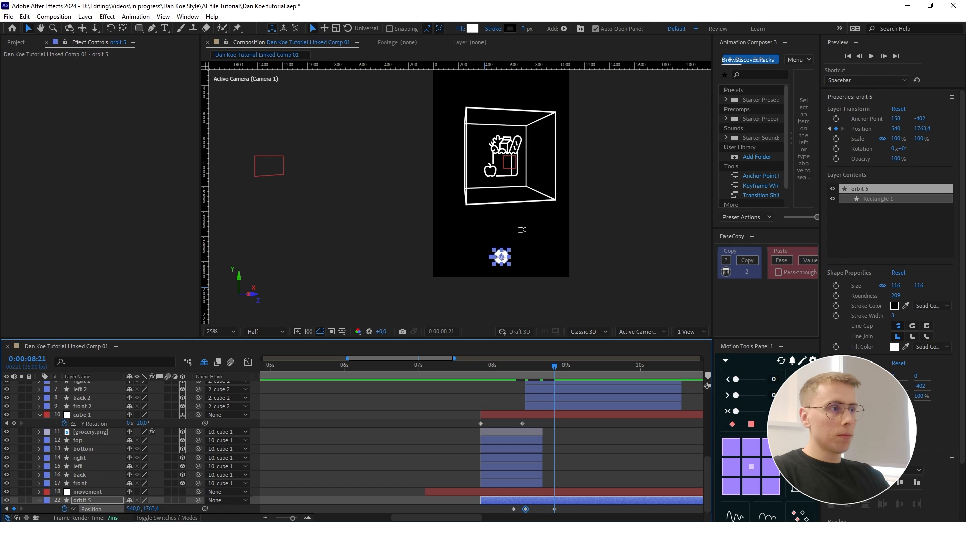
{"action": "scroll", "coordinate": [522, 230], "scroll_direction": "down", "scroll_amount": 1}
{"action": "left_click_drag", "start_coordinate": [133, 510], "coordinate": [620, 496]}
{"action": "left_click", "coordinate": [595, 470]}
- Create a null object, place it directly above orbit 5 in the layer stack, and trim its start to match orbit 5's
{"action": "right_click", "coordinate": [253, 512]}
{"action": "mouse_move", "coordinate": [326, 389]}
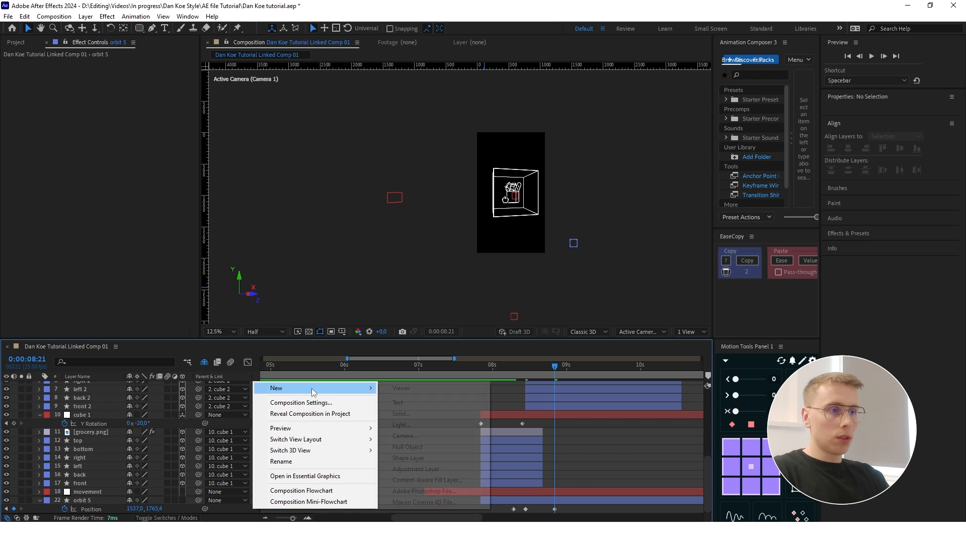
{"action": "left_click", "coordinate": [422, 448]}
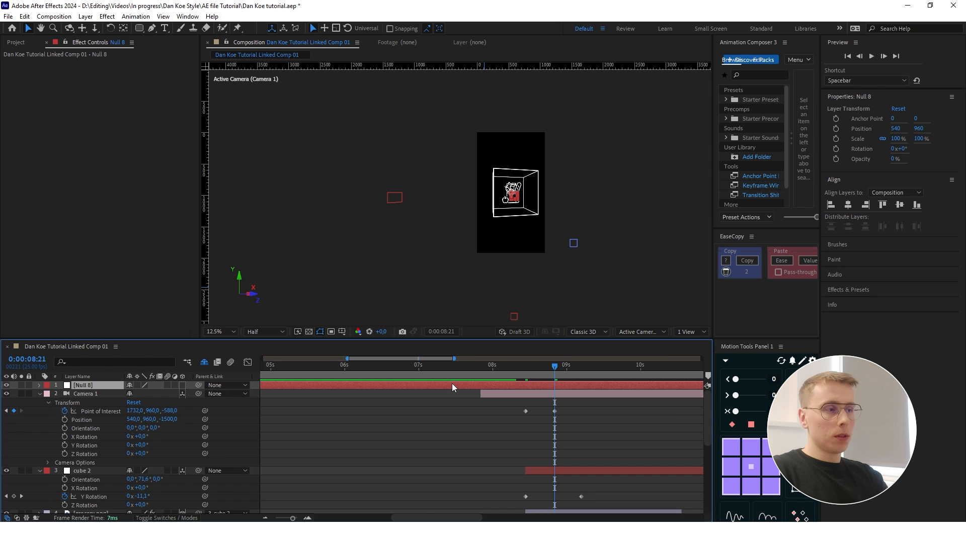
{"action": "scroll", "coordinate": [452, 383], "scroll_direction": "down", "scroll_amount": 10}
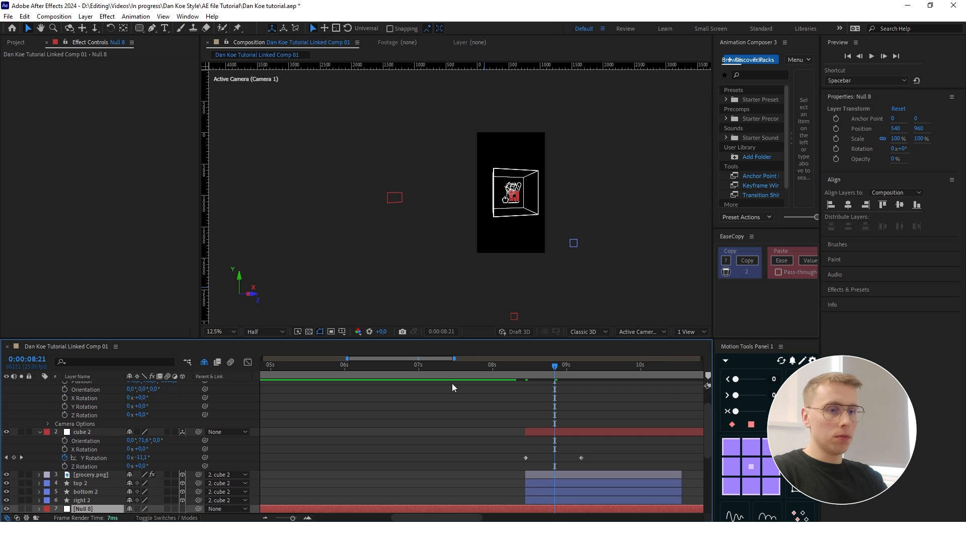
{"action": "scroll", "coordinate": [512, 495], "scroll_direction": "down", "scroll_amount": 4}
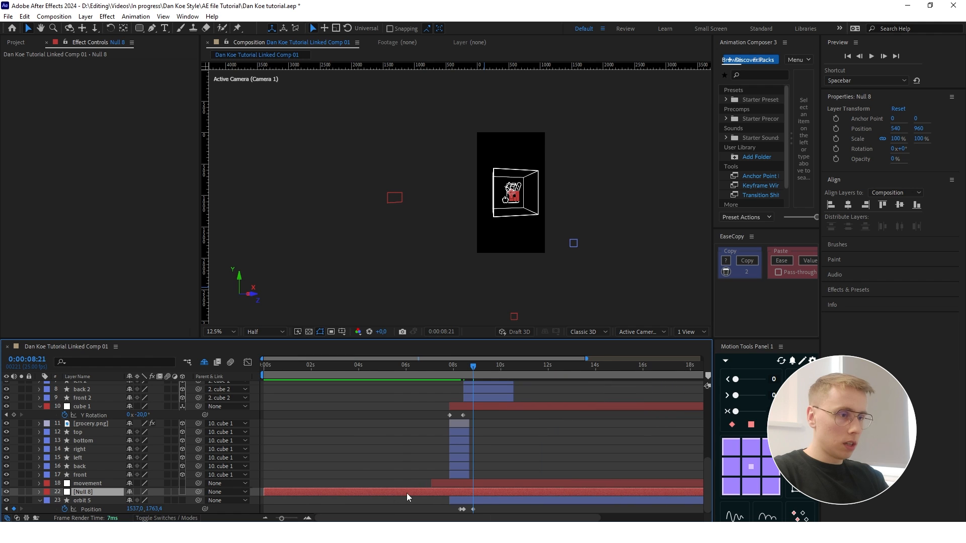
{"action": "left_click_drag", "start_coordinate": [264, 492], "coordinate": [450, 493]}
{"action": "scroll", "coordinate": [477, 498], "scroll_direction": "up", "scroll_amount": 2}
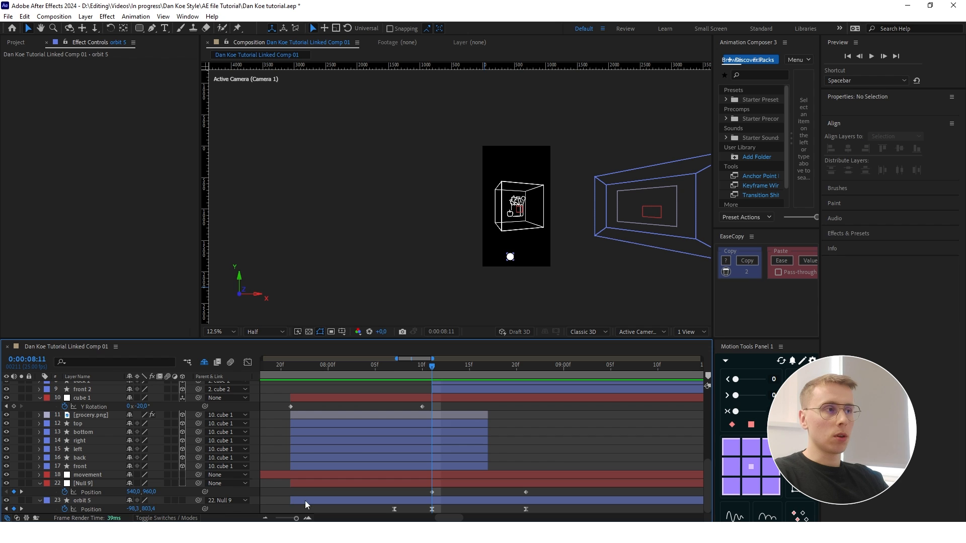
- Examine orbit 5's movement between its Position keyframes at 0:00:08:07 and 0:00:08:11
{"action": "left_click", "coordinate": [304, 500]}
{"action": "left_click_drag", "start_coordinate": [430, 364], "coordinate": [394, 364]}
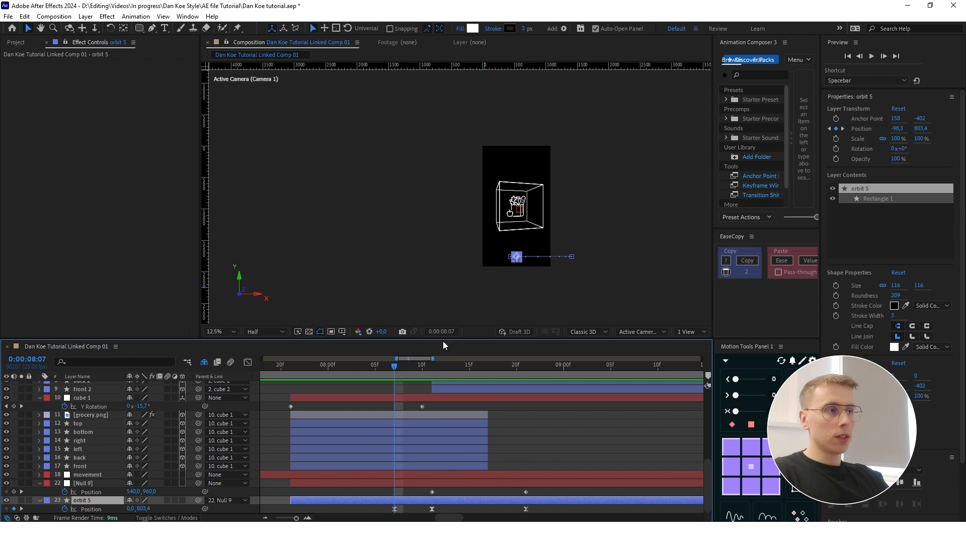
{"action": "scroll", "coordinate": [518, 257], "scroll_direction": "up", "scroll_amount": 4}
{"action": "scroll", "coordinate": [508, 259], "scroll_direction": "down", "scroll_amount": 2}
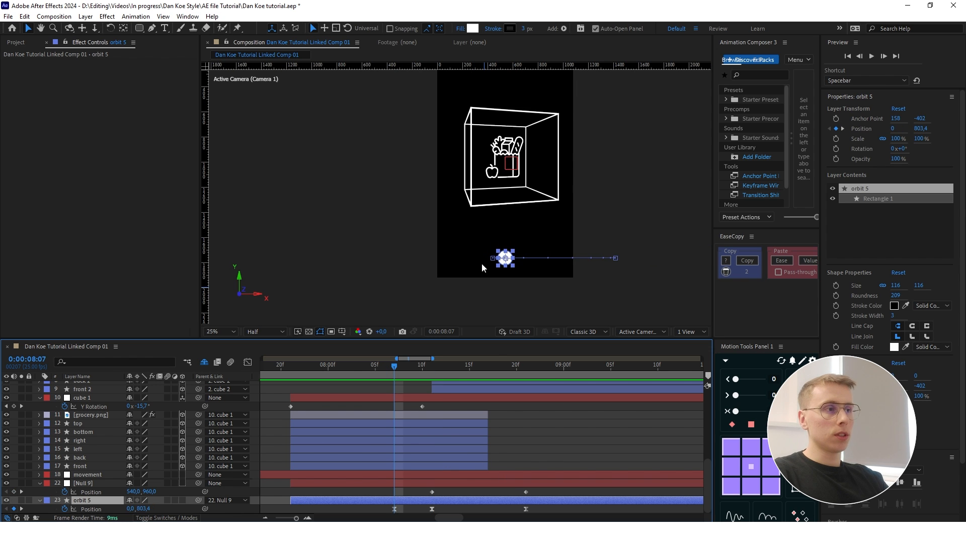
{"action": "left_click_drag", "start_coordinate": [410, 368], "coordinate": [431, 367]}
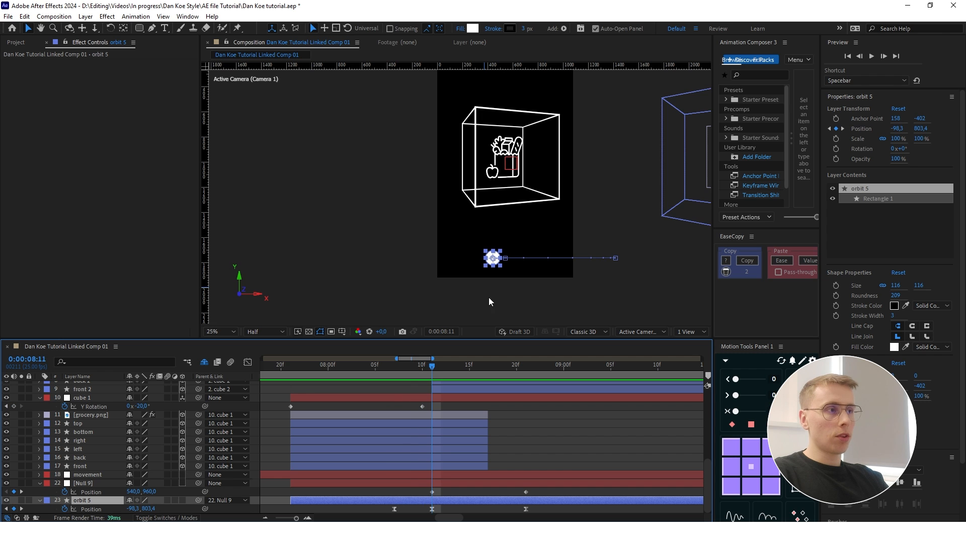
{"action": "scroll", "coordinate": [501, 262], "scroll_direction": "up", "scroll_amount": 2}
{"action": "scroll", "coordinate": [501, 278], "scroll_direction": "down", "scroll_amount": 2}
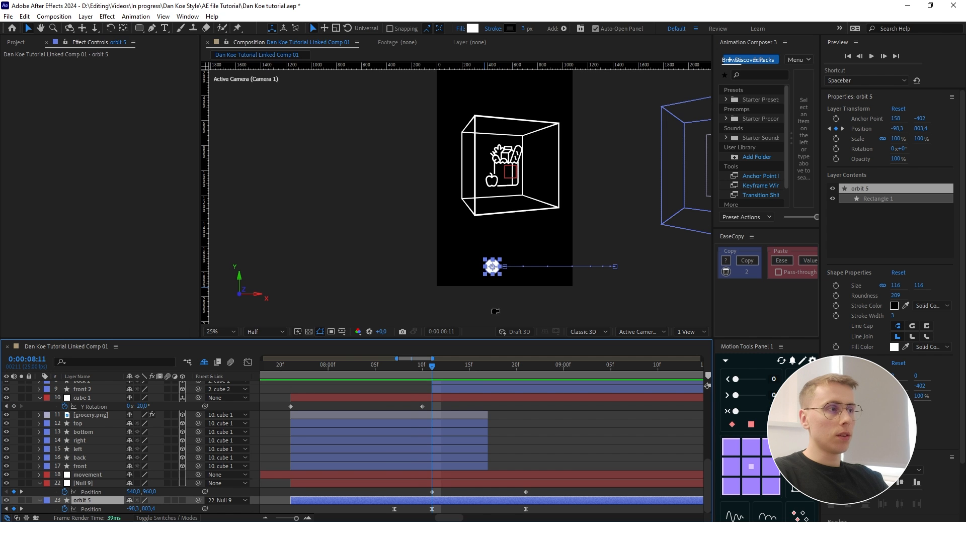
{"action": "mouse_move", "coordinate": [433, 368]}
{"action": "left_mouse_down"}
{"action": "mouse_move", "coordinate": [521, 375]}
{"action": "mouse_move", "coordinate": [467, 377]}
{"action": "mouse_move", "coordinate": [530, 370]}
{"action": "mouse_move", "coordinate": [433, 368]}
{"action": "left_mouse_up"}
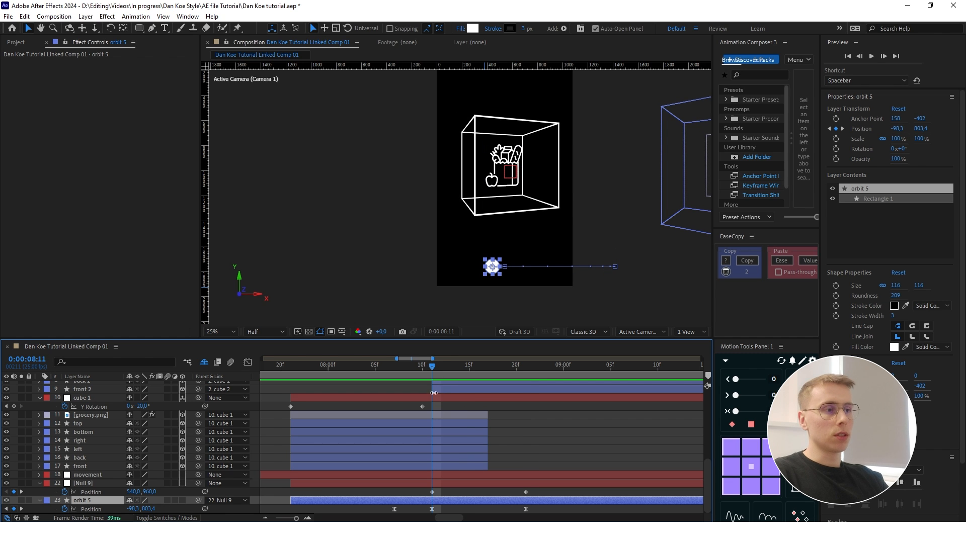
- Preview how orbit 5 moves with its parent null's Position animation around the camera swing
{"action": "left_click", "coordinate": [443, 482]}
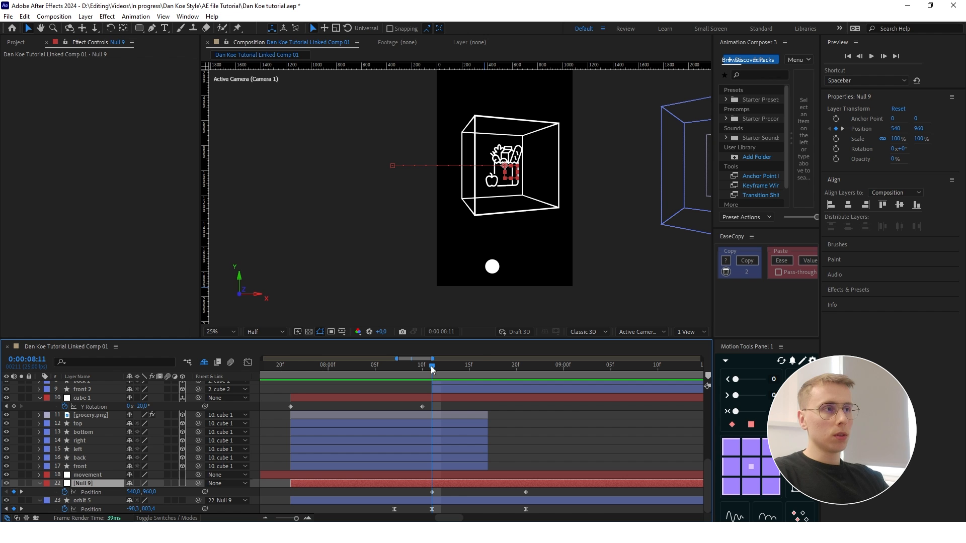
{"action": "left_click_drag", "start_coordinate": [435, 370], "coordinate": [374, 367]}
{"action": "key", "text": "space"}
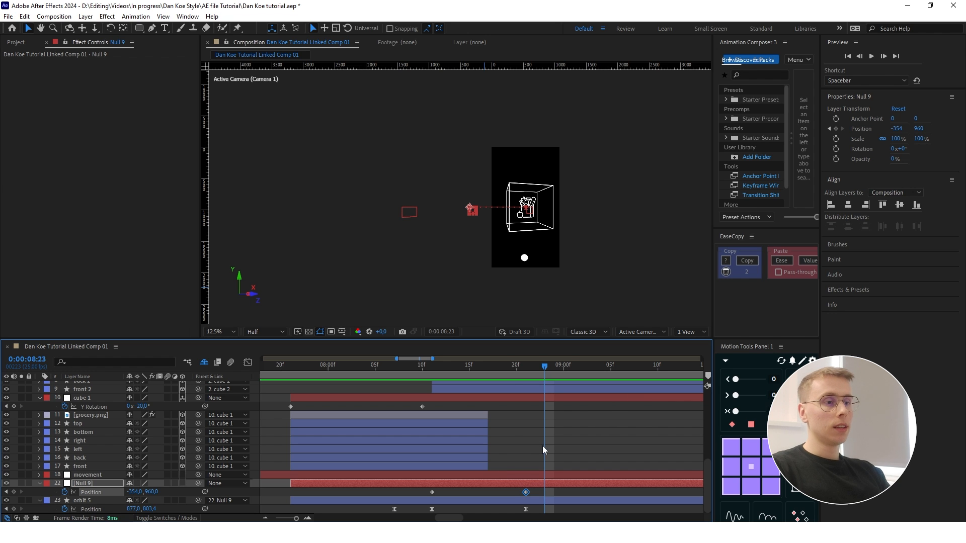
- Apply Glow to the second cube's faces and grocery icon with threshold 100%, radius 118 and intensity 0.8
{"action": "scroll", "coordinate": [542, 446], "scroll_direction": "down", "scroll_amount": 3}
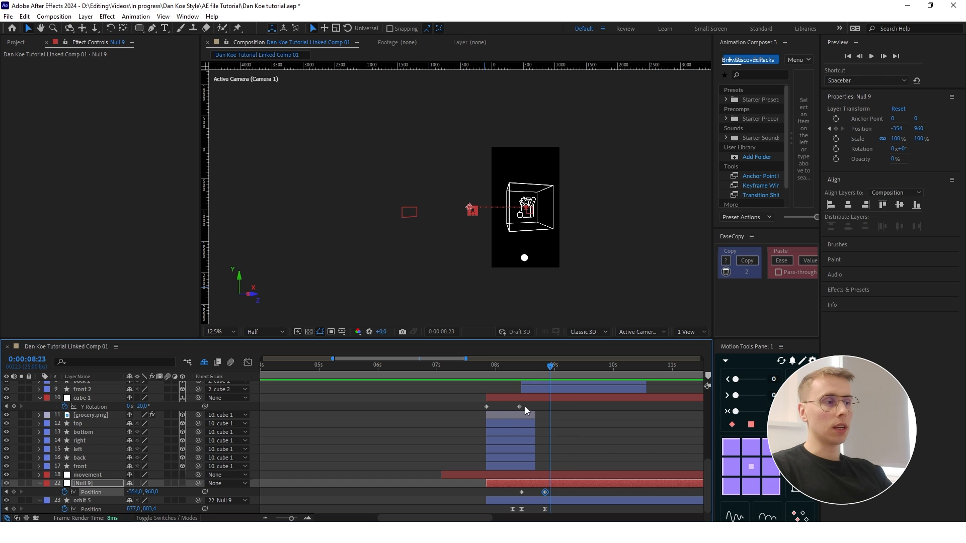
{"action": "scroll", "coordinate": [550, 409], "scroll_direction": "up", "scroll_amount": 3}
{"action": "left_click", "coordinate": [576, 425]}
{"action": "left_click", "coordinate": [586, 433]}
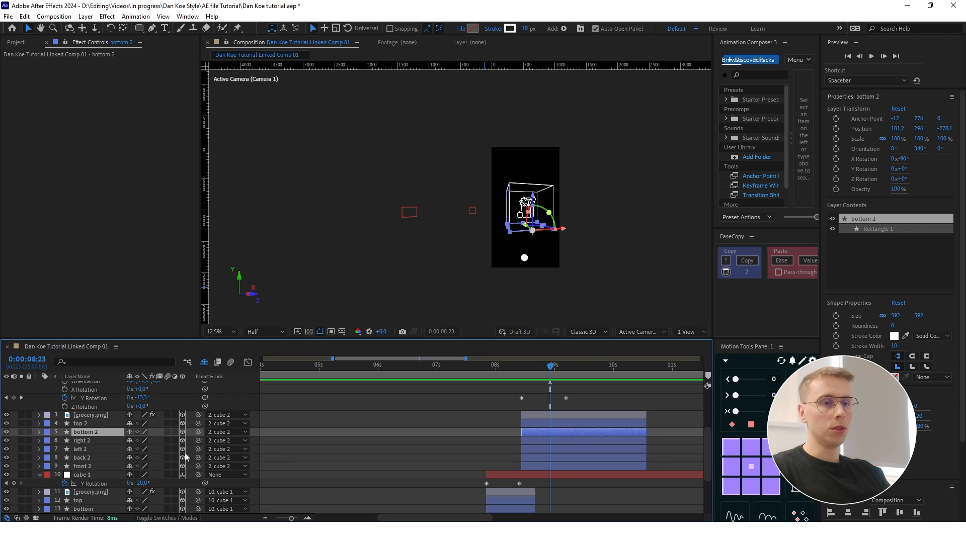
{"action": "key", "text": "ctrl+space"}
{"action": "type", "text": "glow"}
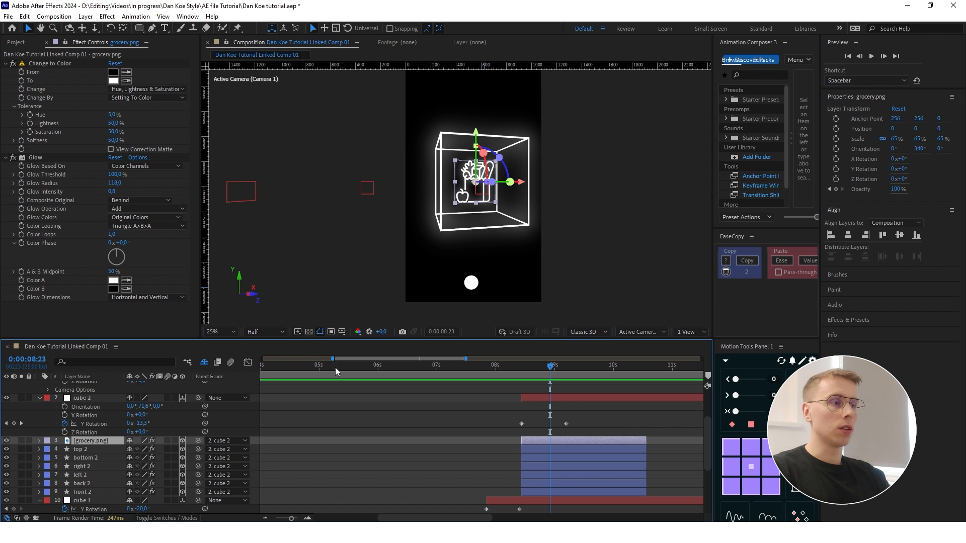
- Examine the camera swing to the glowing second cube in the Top and Active Camera views up to 0:00:08:23
{"action": "scroll", "coordinate": [539, 487], "scroll_direction": "down", "scroll_amount": 3}
{"action": "scroll", "coordinate": [509, 219], "scroll_direction": "down", "scroll_amount": 1}
{"action": "left_click", "coordinate": [557, 234]}
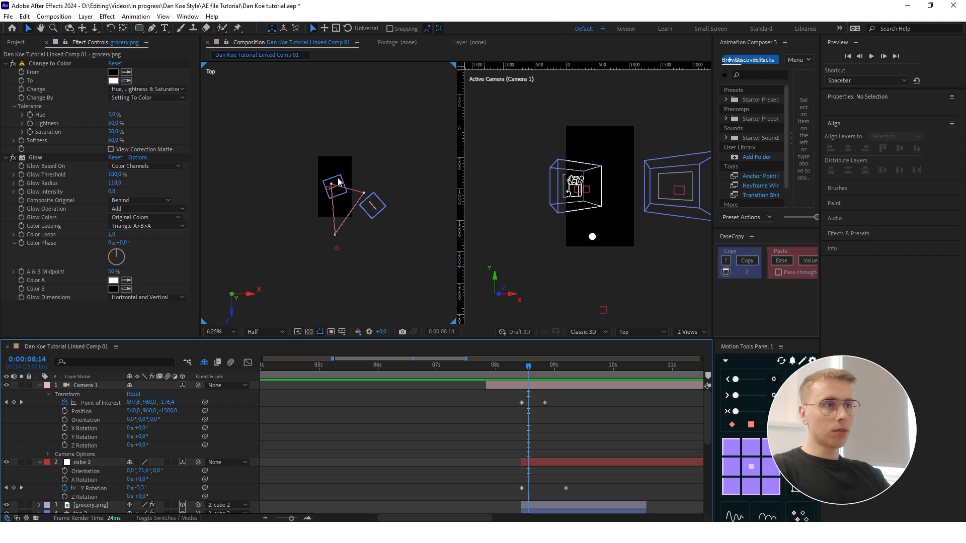
{"action": "left_click_drag", "start_coordinate": [529, 366], "coordinate": [550, 366]}
{"action": "scroll", "coordinate": [608, 430], "scroll_direction": "down", "scroll_amount": 3}
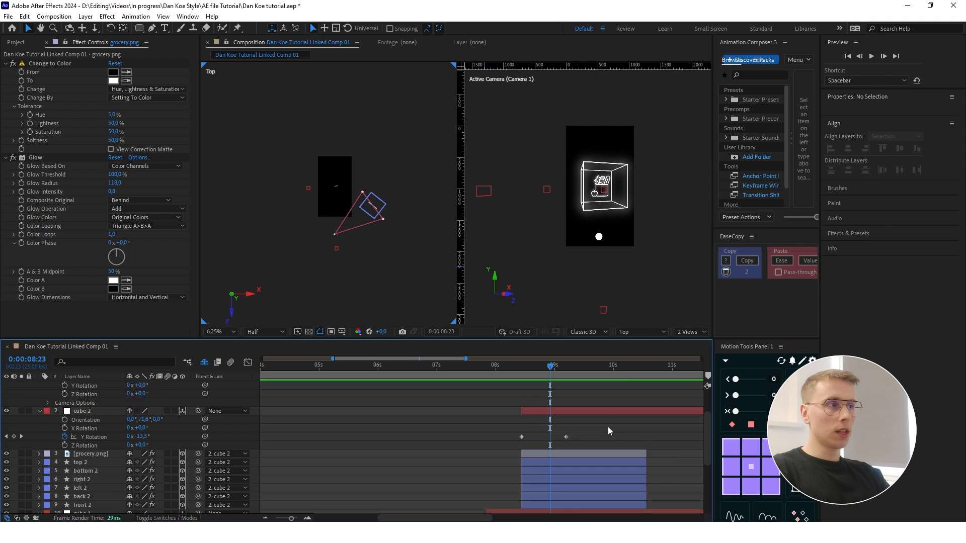
{"action": "scroll", "coordinate": [608, 427], "scroll_direction": "down", "scroll_amount": 6}
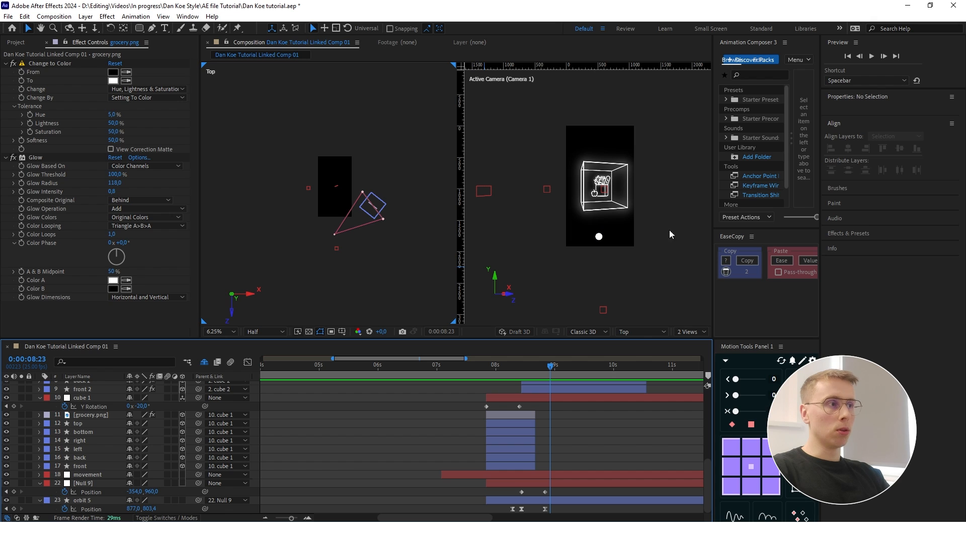